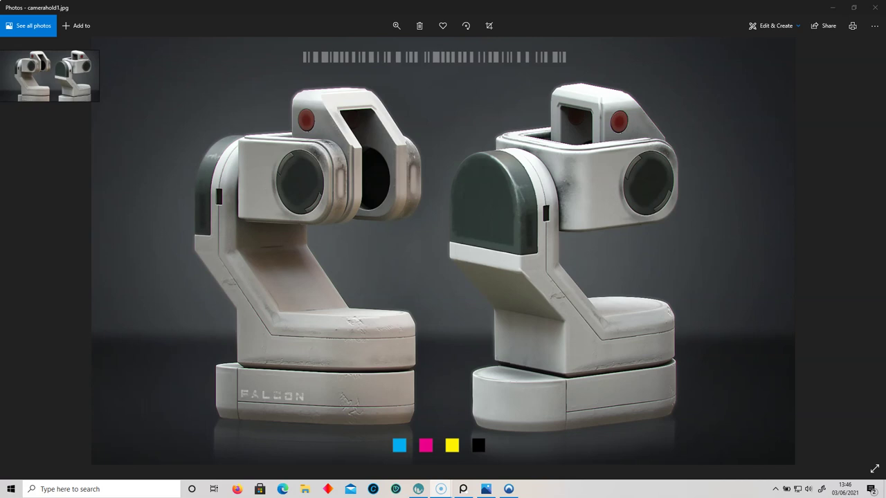
# Close the photo viewer, switch to 3D-Coat and enlarge the floating camera-holder reference image
pyautogui.click(873, 6)
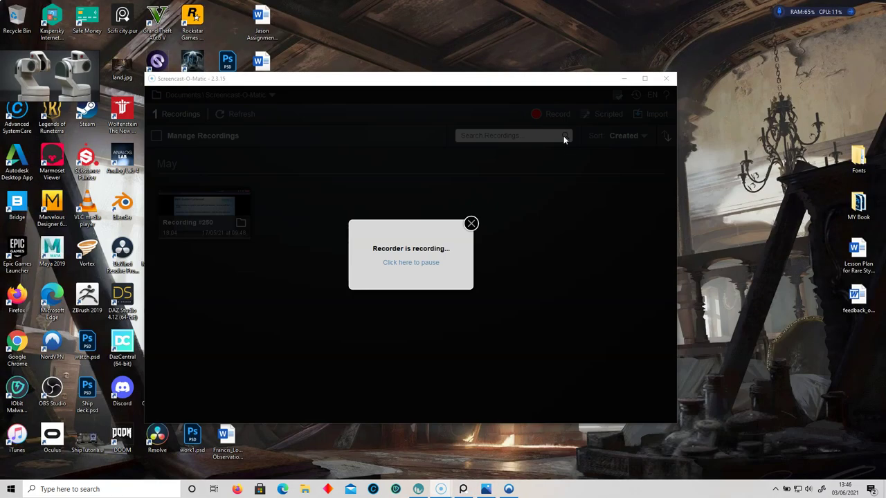
pyautogui.click(624, 78)
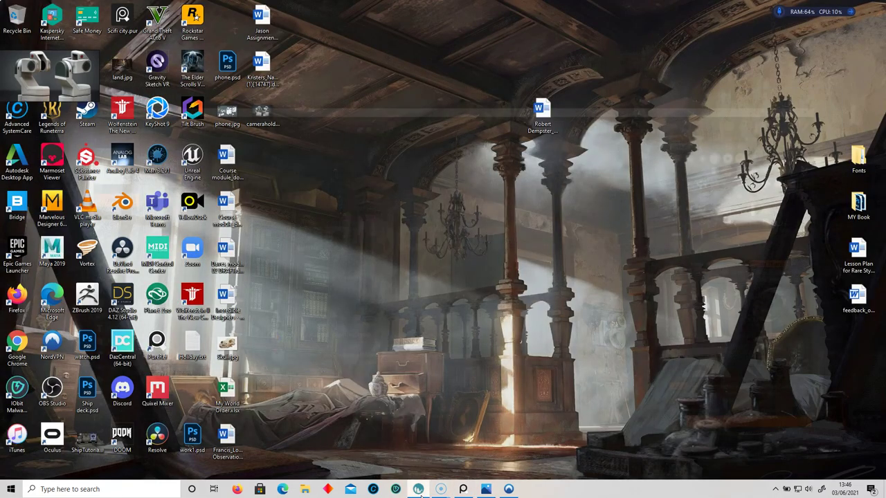
pyautogui.click(418, 491)
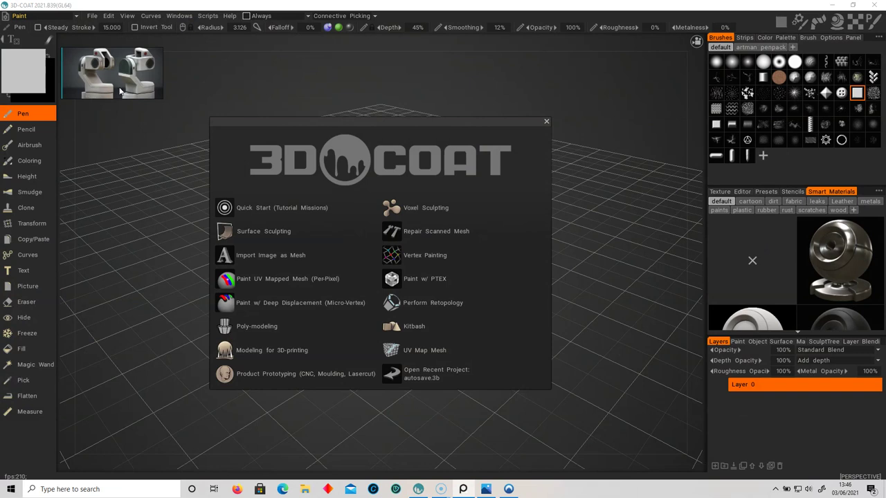
pyautogui.moveTo(162, 88); pyautogui.dragTo(228, 136)
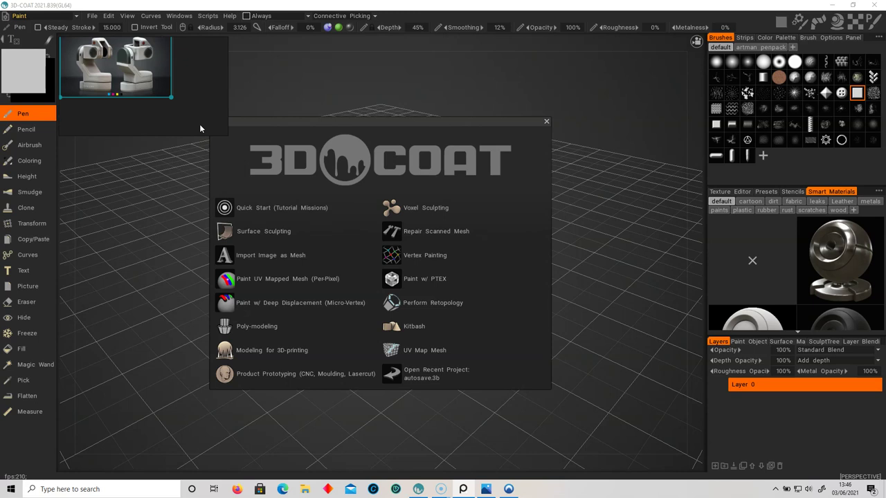
pyautogui.moveTo(161, 117)
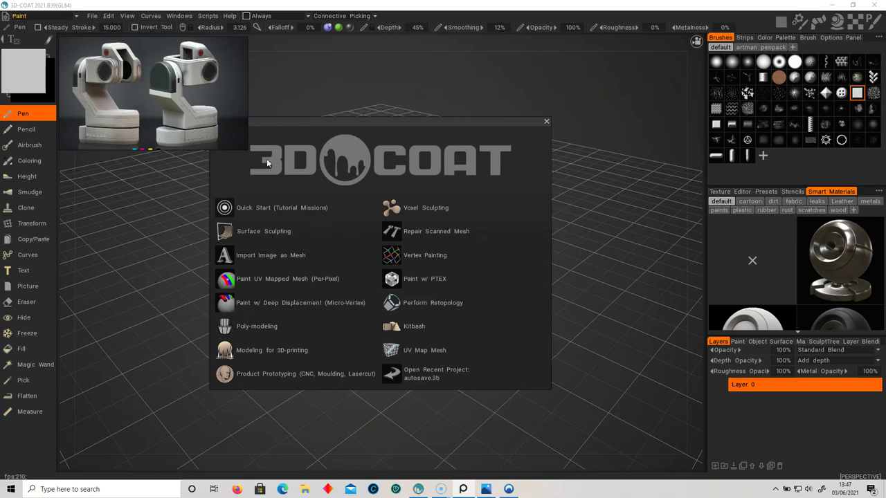
# Start a new Voxel Sculpting project with an empty scene
pyautogui.moveTo(334, 122); pyautogui.dragTo(347, 128)
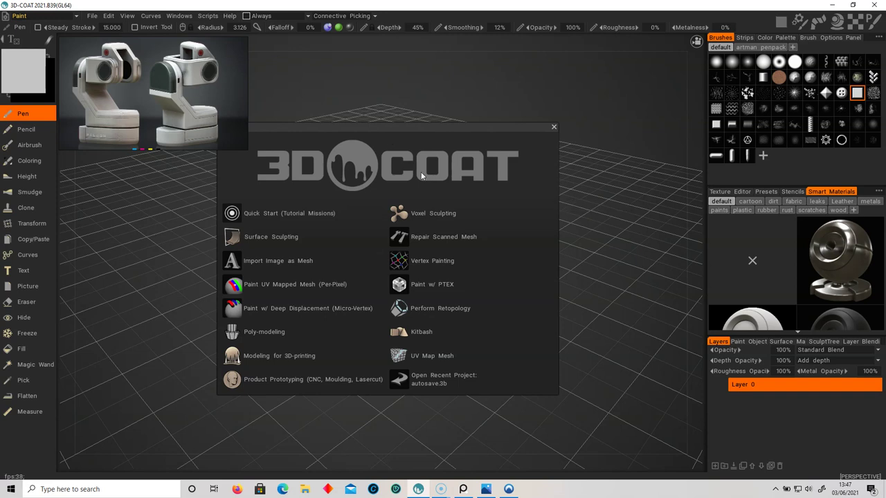
pyautogui.click(416, 214)
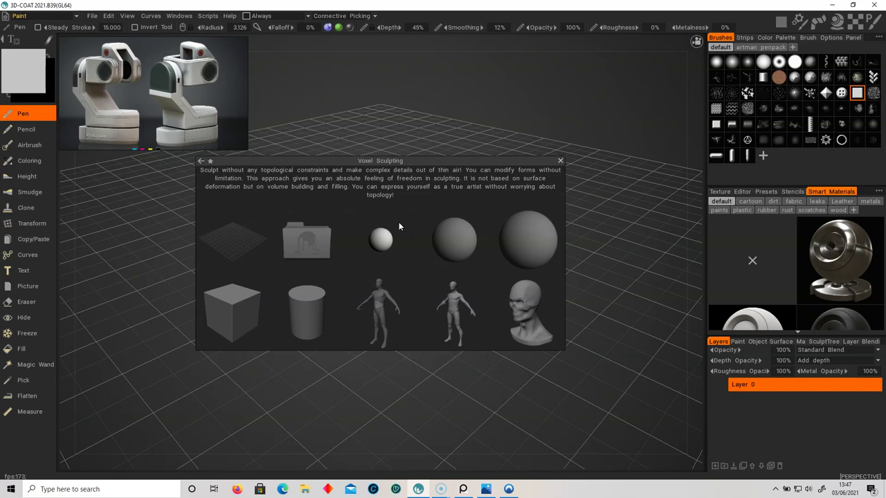
pyautogui.click(238, 240)
pyautogui.keyDown('alt'); pyautogui.moveTo(401, 316); pyautogui.dragTo(428, 307); pyautogui.keyUp('alt')
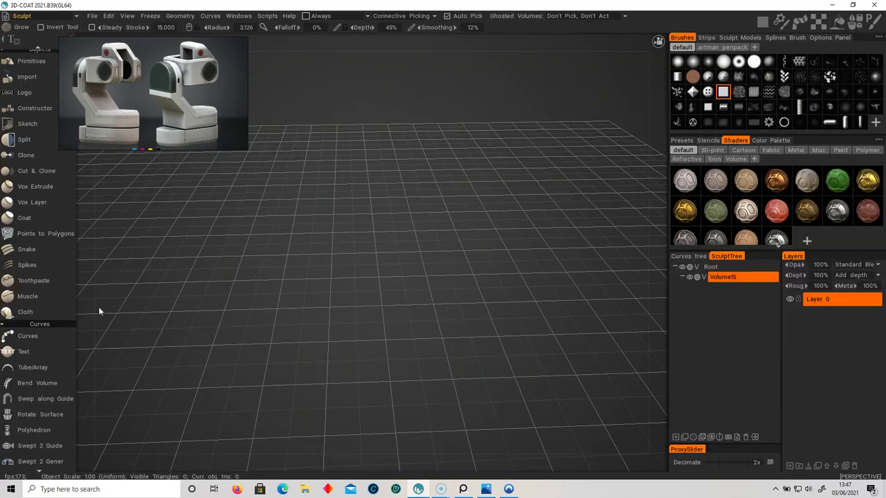
# Move the reference image clear of the sculpting tool list
pyautogui.scroll(5, 21, 263)
pyautogui.scroll(10, 21, 256)
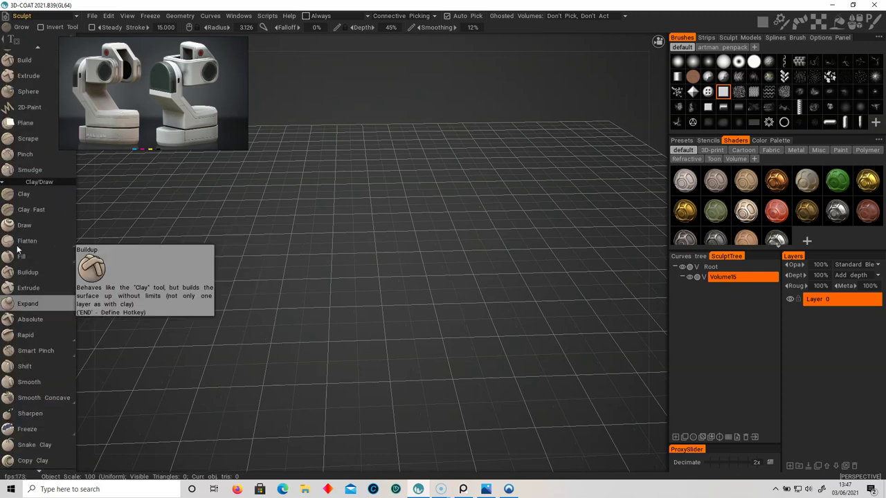
pyautogui.moveTo(147, 70); pyautogui.dragTo(169, 64)
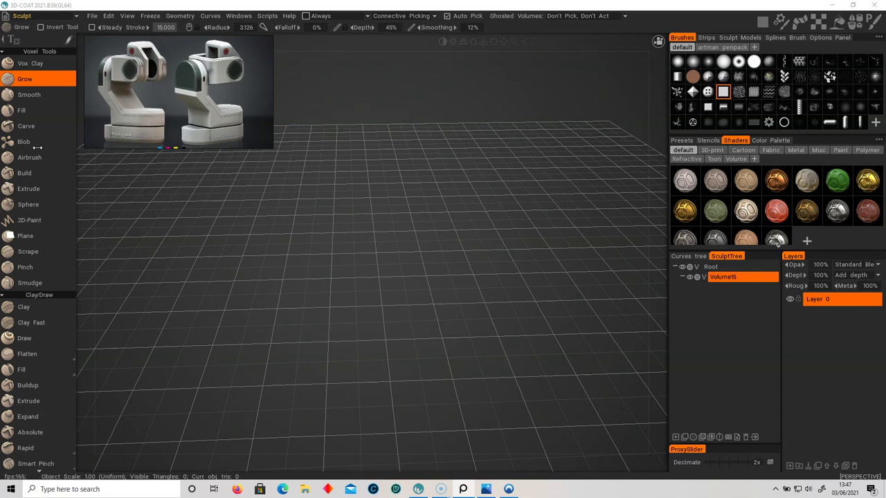
# Activate the Constructor tool with the box brick shape, keeping Brick Size X at 40
pyautogui.scroll(-10, 43, 288)
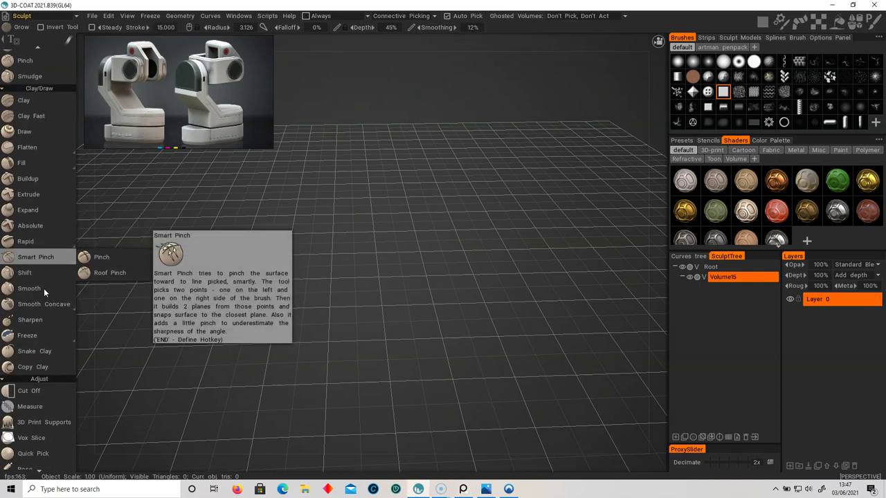
pyautogui.scroll(-6, 44, 289)
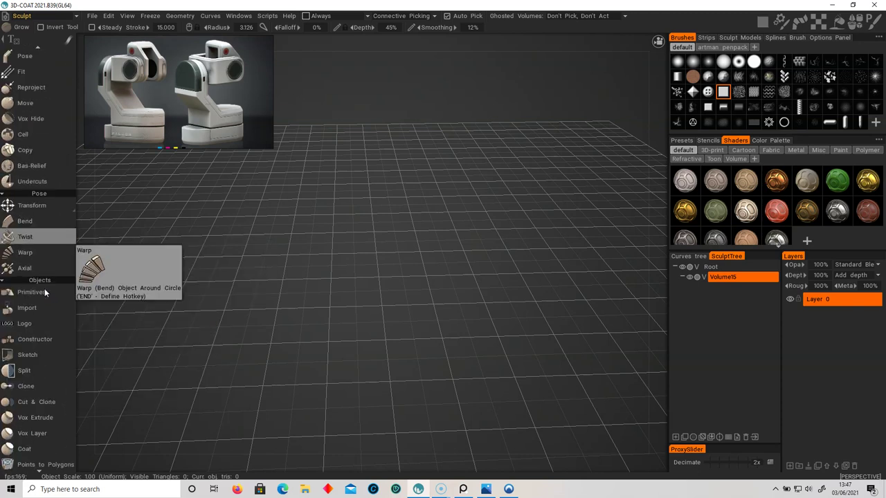
pyautogui.scroll(-2, 44, 289)
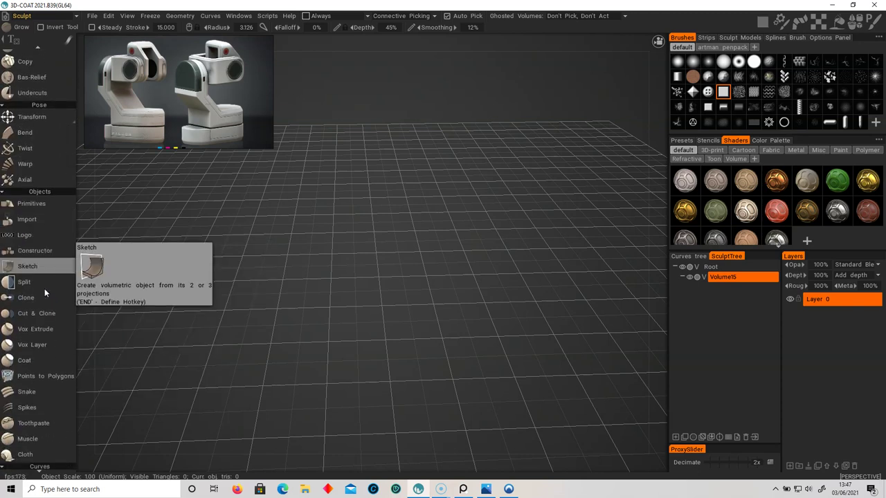
pyautogui.click(48, 252)
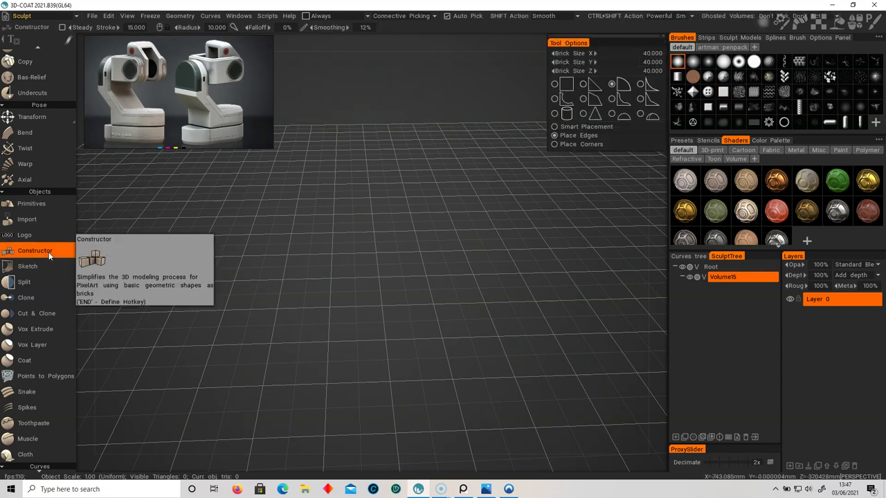
pyautogui.moveTo(594, 35); pyautogui.dragTo(573, 75)
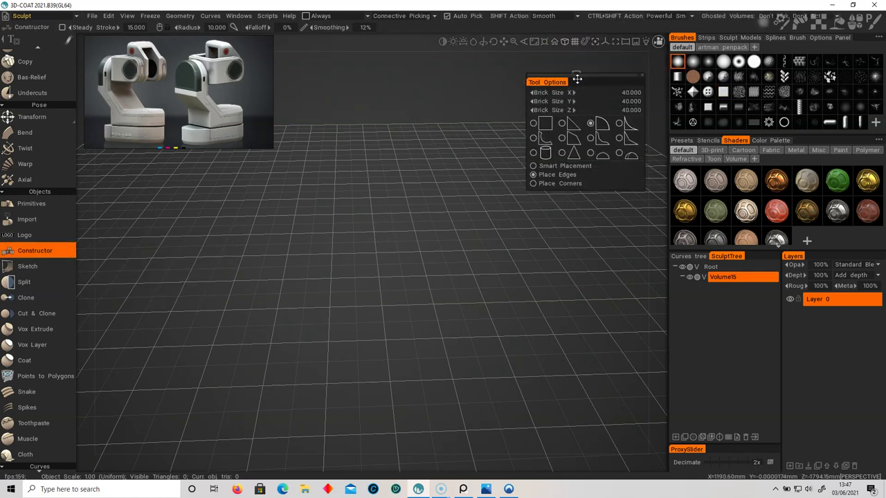
pyautogui.click(628, 94)
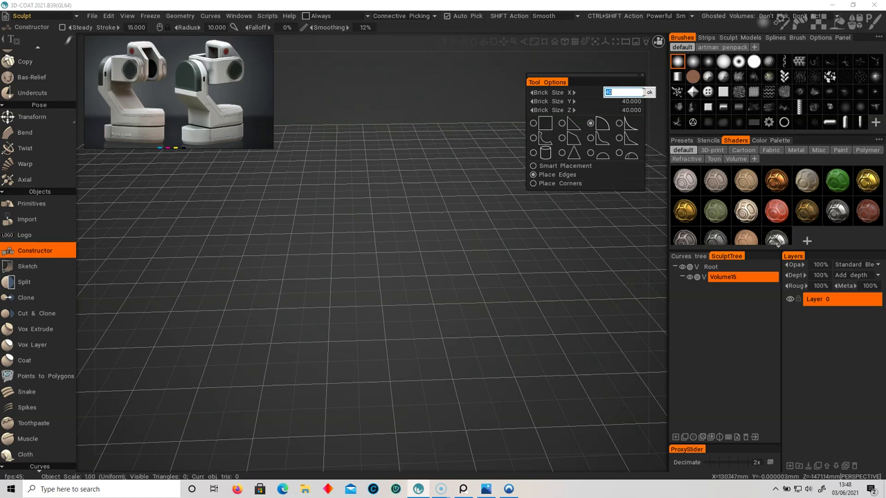
pyautogui.click(650, 92)
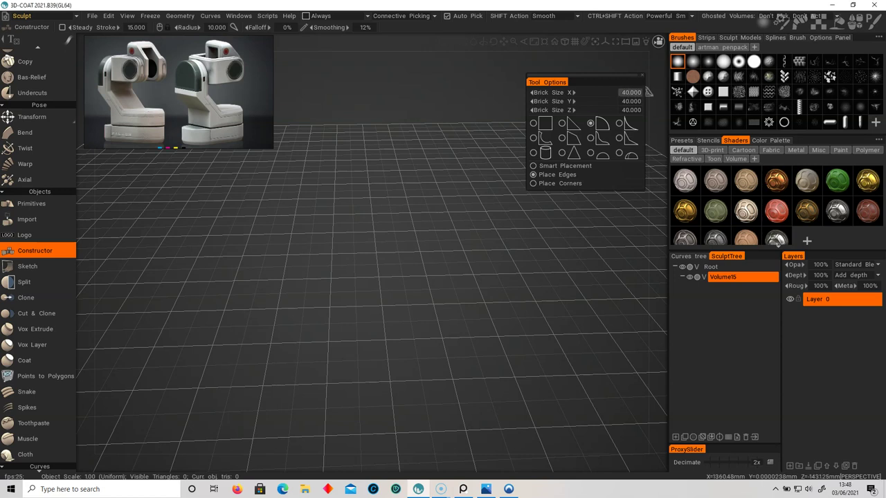
pyautogui.click(543, 125)
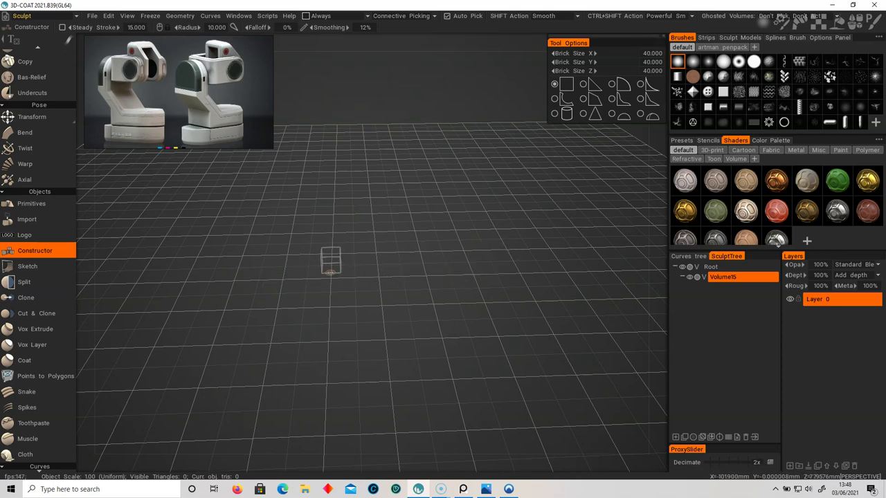
# Build a long row of box bricks on the grid and turn a second row off its end to form an L
pyautogui.click(294, 278)
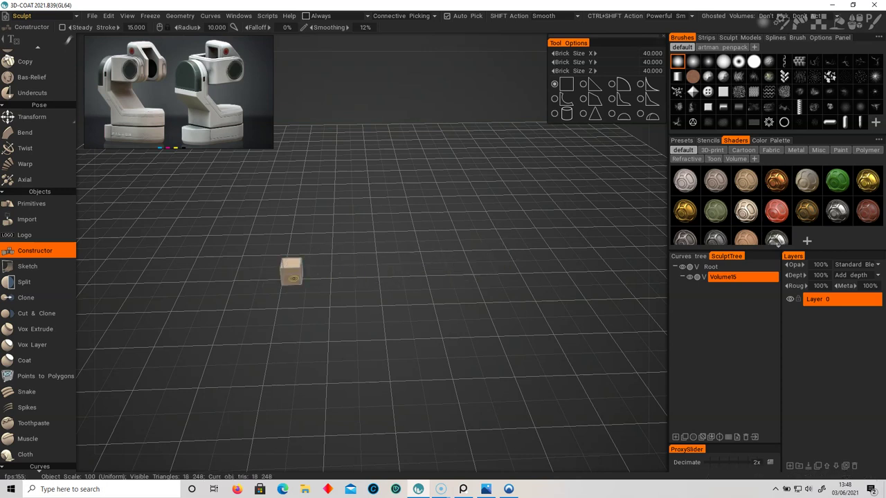
pyautogui.moveTo(294, 279); pyautogui.dragTo(441, 275)
pyautogui.keyDown('alt'); pyautogui.moveTo(388, 278); pyautogui.dragTo(425, 308); pyautogui.keyUp('alt')
pyautogui.keyDown('alt'); pyautogui.moveTo(425, 309); pyautogui.dragTo(436, 267, button='middle'); pyautogui.keyUp('alt')
pyautogui.moveTo(425, 299)
pyautogui.mouseDown()
pyautogui.moveTo(427, 314)
pyautogui.moveTo(352, 309)
pyautogui.moveTo(465, 310)
pyautogui.mouseUp()
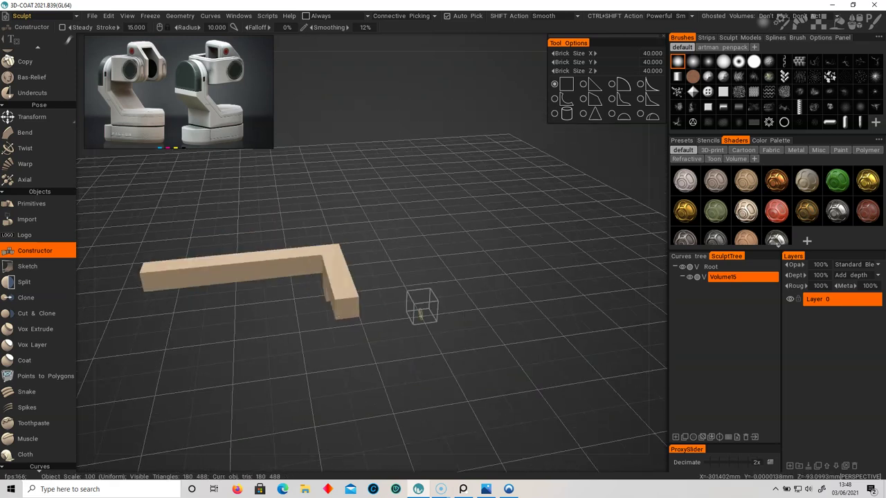
# Add a second long row of box bricks parallel to the first and a raised overhanging block at the corner
pyautogui.moveTo(325, 307); pyautogui.dragTo(145, 328)
pyautogui.moveTo(342, 277)
pyautogui.mouseDown()
pyautogui.moveTo(340, 260)
pyautogui.moveTo(390, 245)
pyautogui.mouseUp()
pyautogui.keyDown('alt'); pyautogui.moveTo(376, 341); pyautogui.dragTo(407, 315); pyautogui.keyUp('alt')
pyautogui.keyDown('alt'); pyautogui.moveTo(406, 313); pyautogui.dragTo(419, 302, button='right'); pyautogui.keyUp('alt')
pyautogui.keyDown('alt'); pyautogui.moveTo(420, 302); pyautogui.dragTo(427, 302); pyautogui.keyUp('alt')
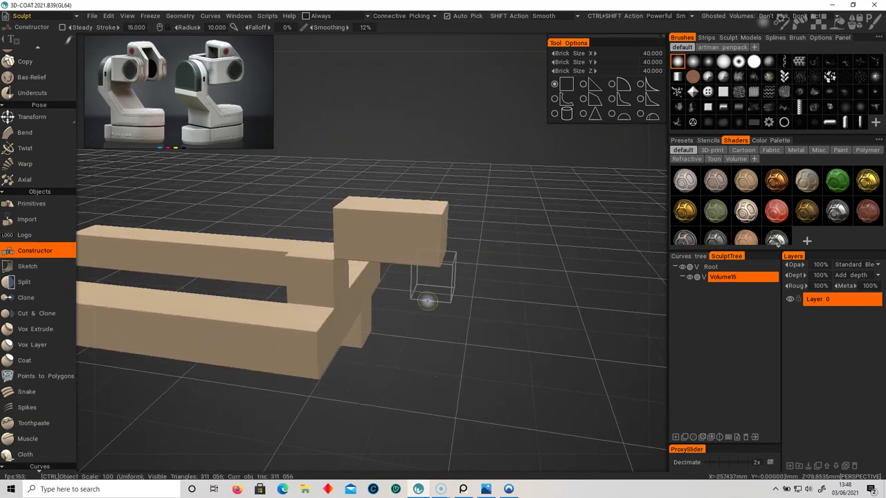
# Remove the raised and protruding bricks at the corner to leave a flat U-shaped frame
pyautogui.keyDown('ctrl'); pyautogui.click(429, 247); pyautogui.keyUp('ctrl')
pyautogui.keyDown('ctrl'); pyautogui.click(376, 250); pyautogui.keyUp('ctrl')
pyautogui.keyDown('ctrl'); pyautogui.click(332, 287); pyautogui.keyUp('ctrl')
pyautogui.keyDown('alt'); pyautogui.moveTo(406, 333); pyautogui.dragTo(330, 370); pyautogui.keyUp('alt')
pyautogui.keyDown('ctrl'); pyautogui.click(358, 326); pyautogui.keyUp('ctrl')
pyautogui.keyDown('alt'); pyautogui.moveTo(331, 370); pyautogui.dragTo(517, 252, button='middle'); pyautogui.keyUp('alt')
# Close the open end of the U-shaped frame with box bricks
pyautogui.click(299, 317)
pyautogui.keyDown('alt'); pyautogui.moveTo(299, 317); pyautogui.dragTo(407, 298); pyautogui.keyUp('alt')
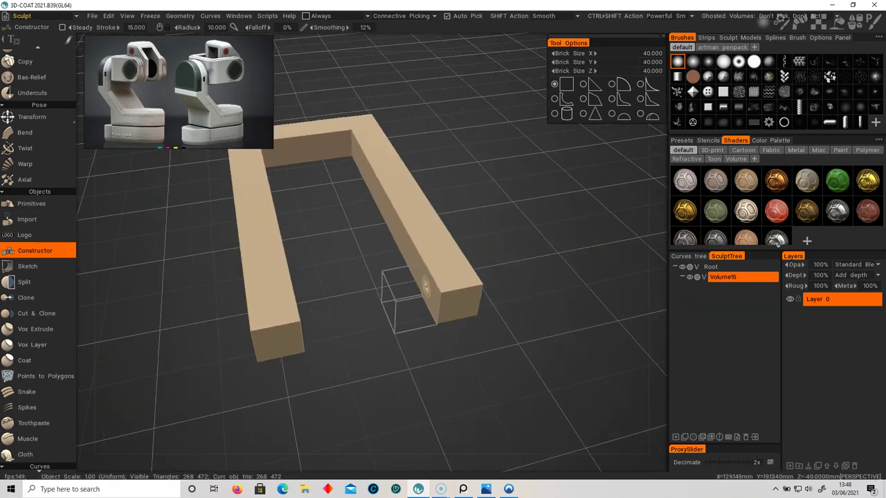
pyautogui.click(384, 304)
pyautogui.click(341, 315)
# Fill the inside of the rectangular frame with box bricks to make a solid slab
pyautogui.keyDown('alt'); pyautogui.moveTo(325, 325); pyautogui.dragTo(170, 342); pyautogui.keyUp('alt')
pyautogui.keyDown('alt'); pyautogui.moveTo(388, 353); pyautogui.dragTo(249, 325, button='middle'); pyautogui.keyUp('alt')
pyautogui.keyDown('alt'); pyautogui.moveTo(249, 321); pyautogui.dragTo(241, 277); pyautogui.keyUp('alt')
pyautogui.click(241, 277)
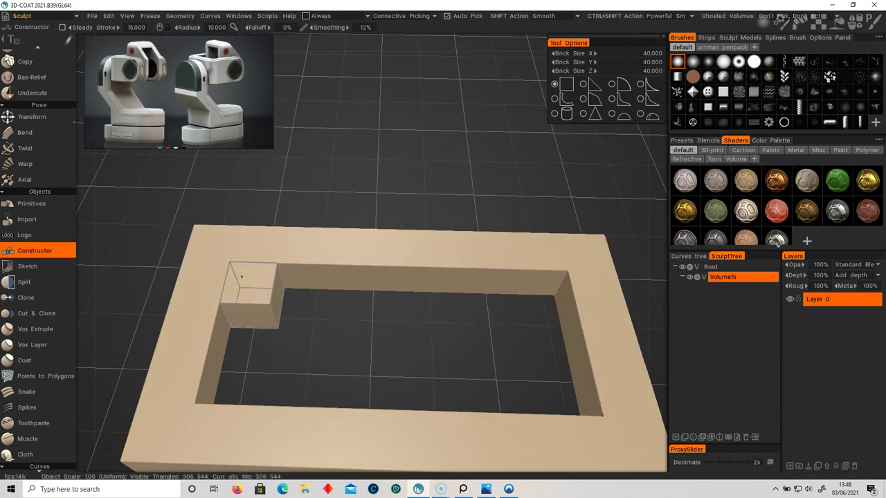
pyautogui.moveTo(544, 299); pyautogui.dragTo(336, 299)
pyautogui.keyDown('alt'); pyautogui.moveTo(277, 294); pyautogui.dragTo(347, 228); pyautogui.keyUp('alt')
pyautogui.click(308, 149)
pyautogui.moveTo(306, 147)
pyautogui.mouseDown()
pyautogui.moveTo(339, 174)
pyautogui.moveTo(319, 188)
pyautogui.moveTo(358, 215)
pyautogui.moveTo(313, 232)
pyautogui.moveTo(367, 270)
pyautogui.moveTo(317, 312)
pyautogui.moveTo(325, 359)
pyautogui.moveTo(366, 395)
pyautogui.moveTo(436, 350)
pyautogui.moveTo(450, 261)
pyautogui.mouseUp()
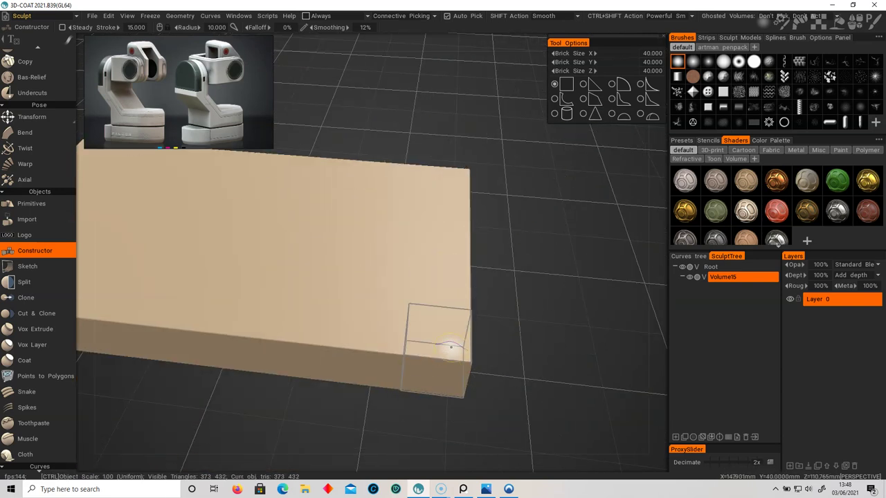
# Remove the corner bricks of the slab to leave square notches
pyautogui.keyDown('ctrl'); pyautogui.click(451, 358); pyautogui.keyUp('ctrl')
pyautogui.keyDown('ctrl'); pyautogui.click(459, 187); pyautogui.keyUp('ctrl')
pyautogui.keyDown('alt'); pyautogui.moveTo(342, 346); pyautogui.dragTo(296, 352); pyautogui.keyUp('alt')
pyautogui.keyDown('alt'); pyautogui.moveTo(268, 354); pyautogui.dragTo(358, 318); pyautogui.keyUp('alt')
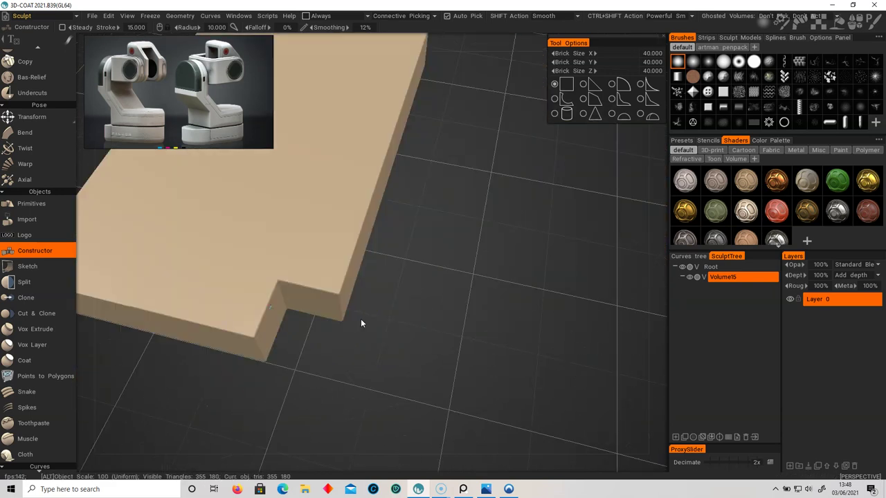
pyautogui.keyDown('alt'); pyautogui.moveTo(358, 318); pyautogui.dragTo(554, 325, button='middle'); pyautogui.keyUp('alt')
pyautogui.keyDown('ctrl'); pyautogui.click(256, 294); pyautogui.keyUp('ctrl')
pyautogui.keyDown('alt'); pyautogui.moveTo(340, 290); pyautogui.dragTo(262, 242); pyautogui.keyUp('alt')
pyautogui.keyDown('alt'); pyautogui.moveTo(261, 242); pyautogui.dragTo(420, 315, button='middle'); pyautogui.keyUp('alt')
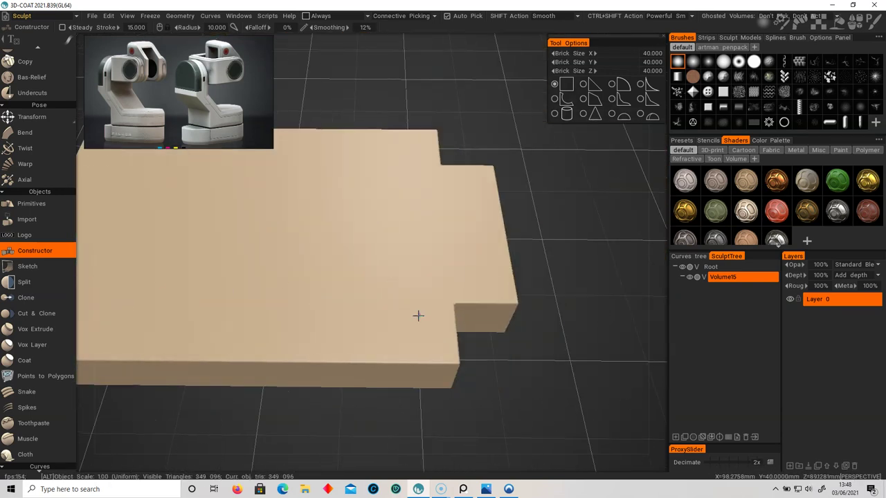
# Place quarter-round edge bricks in the two corner notches at one end of the slab
pyautogui.keyDown('alt'); pyautogui.moveTo(419, 315); pyautogui.dragTo(347, 317); pyautogui.keyUp('alt')
pyautogui.keyDown('alt'); pyautogui.moveTo(346, 318); pyautogui.dragTo(345, 255, button='right'); pyautogui.keyUp('alt')
pyautogui.click(612, 84)
pyautogui.keyDown('alt'); pyautogui.moveTo(345, 255); pyautogui.dragTo(343, 252, button='middle'); pyautogui.keyUp('alt')
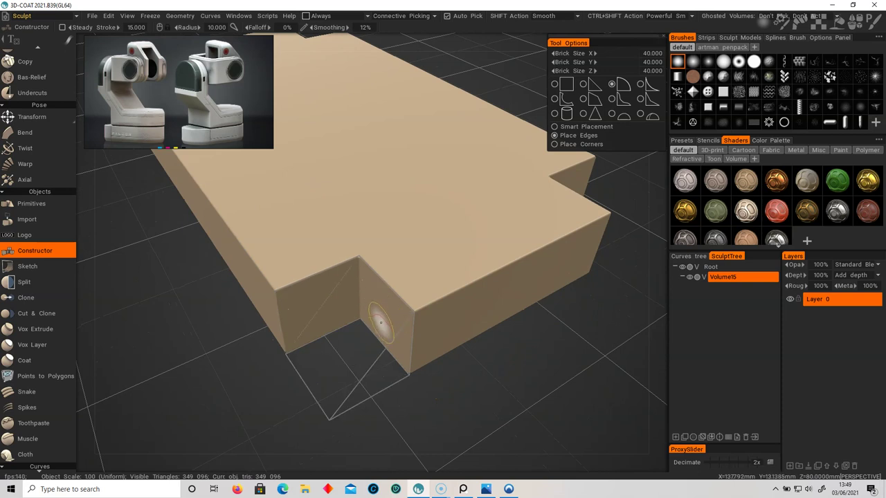
pyautogui.click(373, 319)
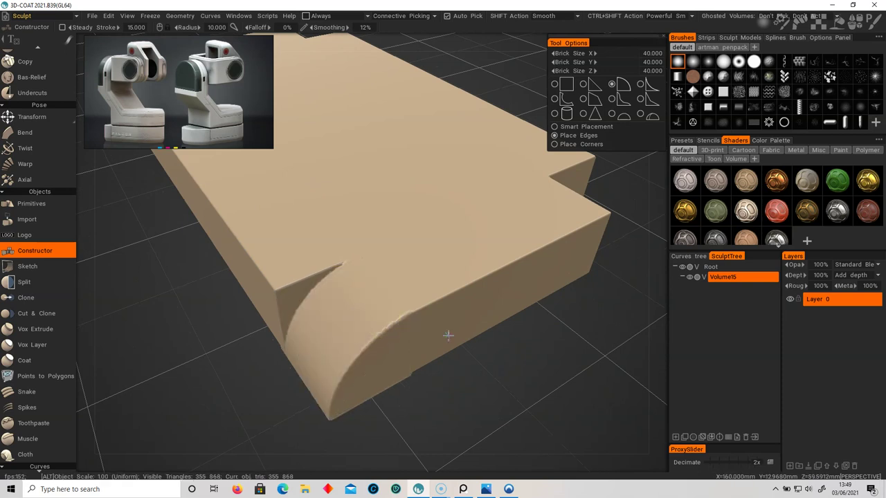
pyautogui.keyDown('alt'); pyautogui.moveTo(400, 328); pyautogui.dragTo(441, 356); pyautogui.keyUp('alt')
pyautogui.keyDown('alt'); pyautogui.moveTo(441, 356); pyautogui.dragTo(277, 331, button='middle'); pyautogui.keyUp('alt')
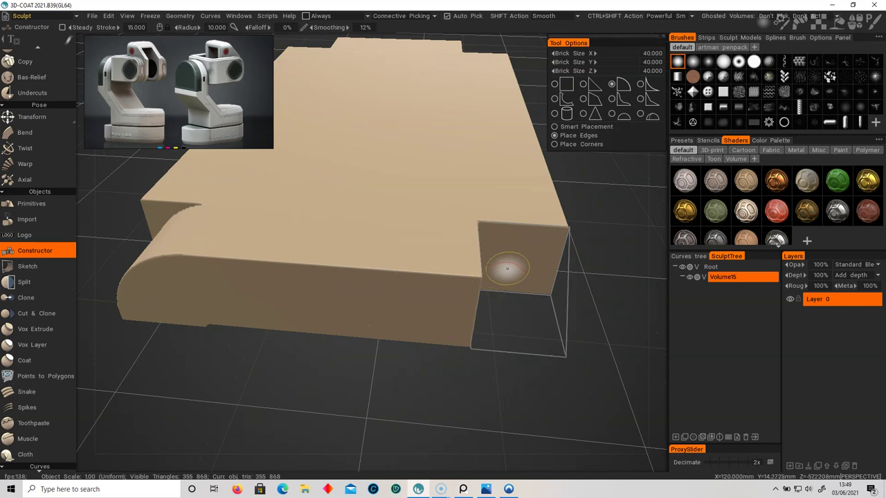
pyautogui.keyDown('alt'); pyautogui.moveTo(510, 277); pyautogui.dragTo(463, 257); pyautogui.keyUp('alt')
pyautogui.click(462, 277)
# Remove the first quarter-round brick from its corner notch
pyautogui.keyDown('alt'); pyautogui.moveTo(395, 280); pyautogui.dragTo(502, 300); pyautogui.keyUp('alt')
pyautogui.keyDown('alt'); pyautogui.moveTo(388, 298); pyautogui.dragTo(479, 289, button='middle'); pyautogui.keyUp('alt')
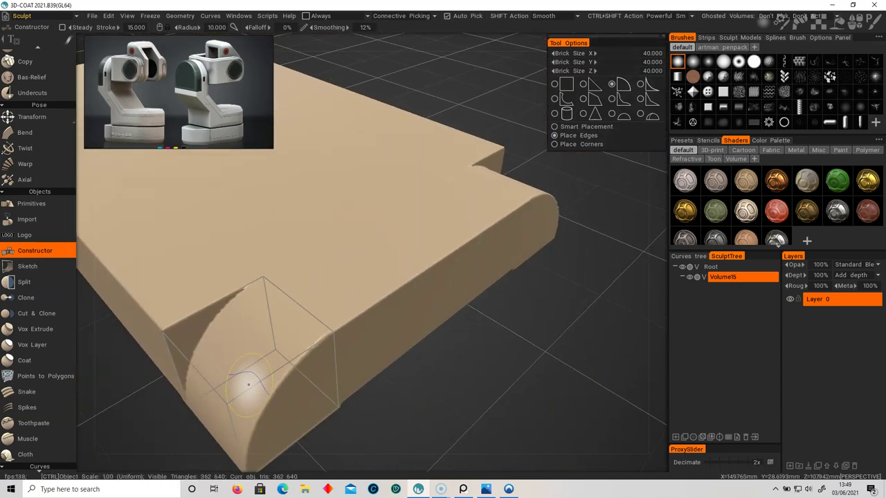
pyautogui.hotkey('ctrl', 'z')
pyautogui.keyDown('alt'); pyautogui.moveTo(333, 398); pyautogui.dragTo(257, 312); pyautogui.keyUp('alt')
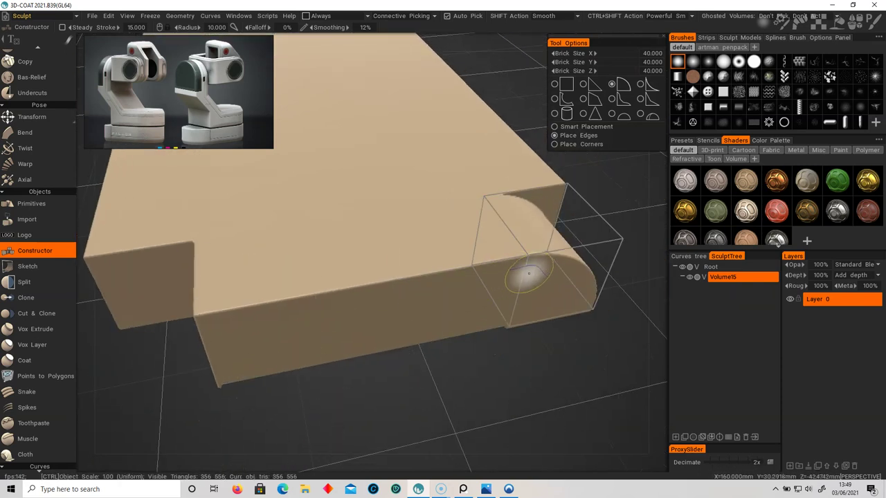
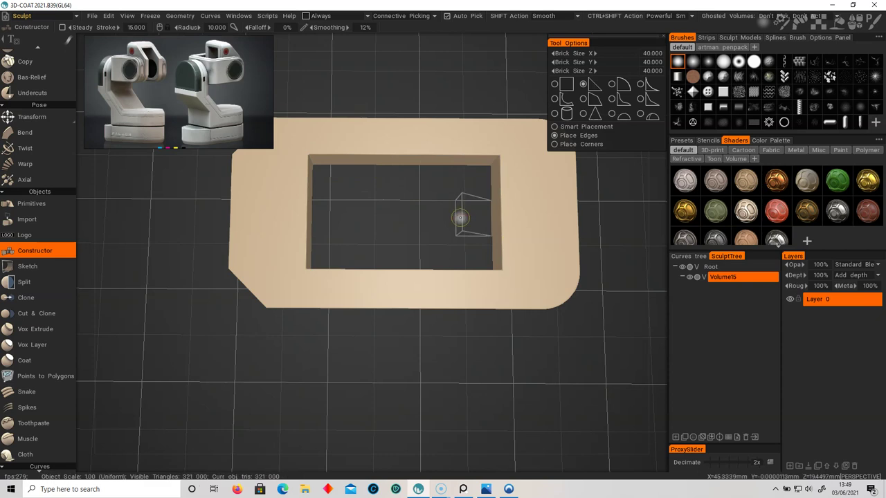
# Set the brick size to 20 in X, Y and Z and choose the box brick shape
pyautogui.keyDown('alt'); pyautogui.moveTo(452, 200); pyautogui.dragTo(445, 162); pyautogui.keyUp('alt')
pyautogui.keyDown('alt'); pyautogui.moveTo(445, 163); pyautogui.dragTo(455, 161, button='right'); pyautogui.keyUp('alt')
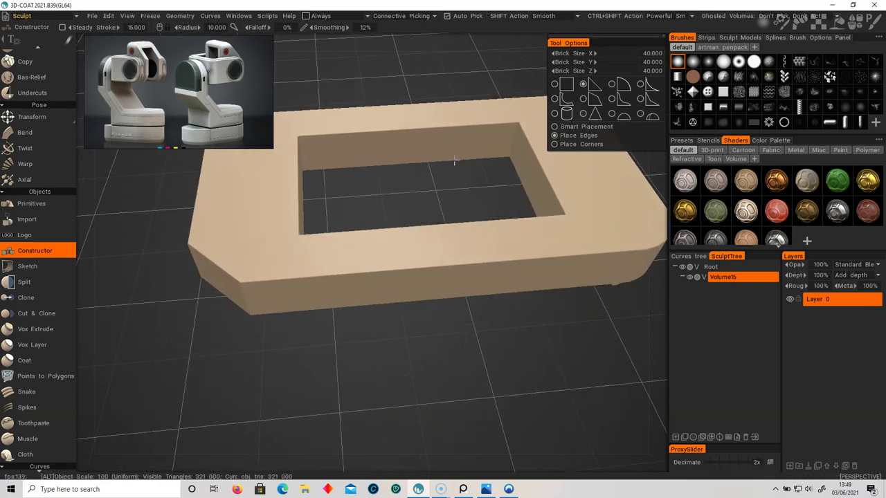
pyautogui.keyDown('alt'); pyautogui.moveTo(455, 160); pyautogui.dragTo(434, 230, button='middle'); pyautogui.keyUp('alt')
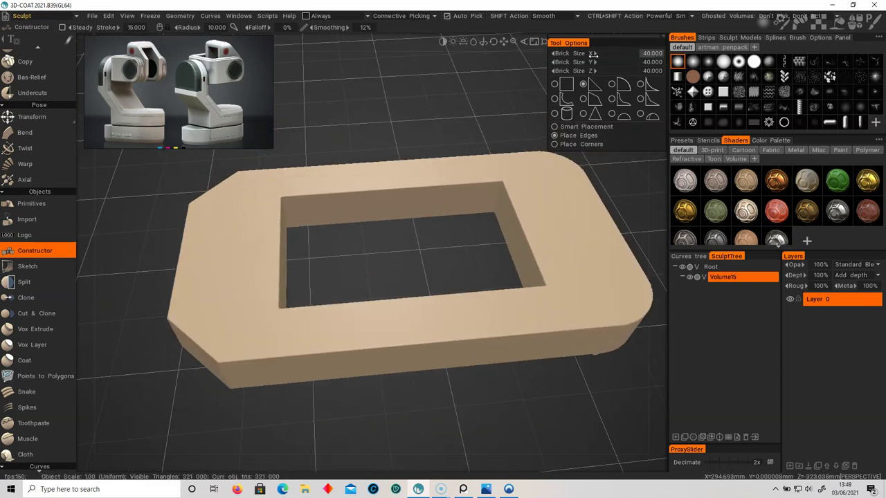
pyautogui.click(651, 53)
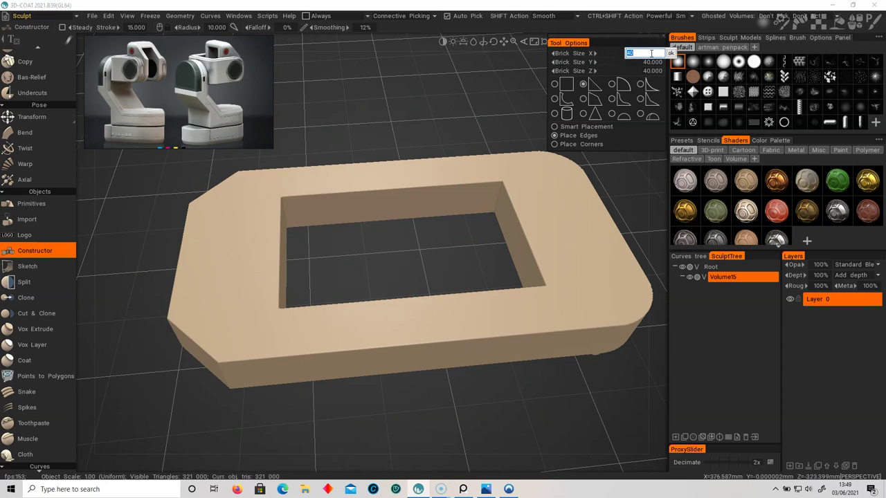
pyautogui.press('Return')
pyautogui.click(653, 62)
pyautogui.write('20')
pyautogui.press('Return')
pyautogui.click(651, 71)
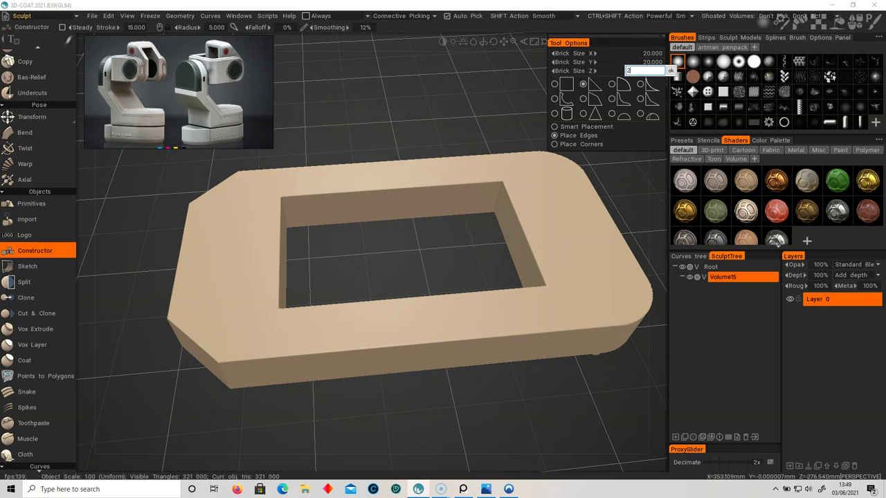
pyautogui.press('Return')
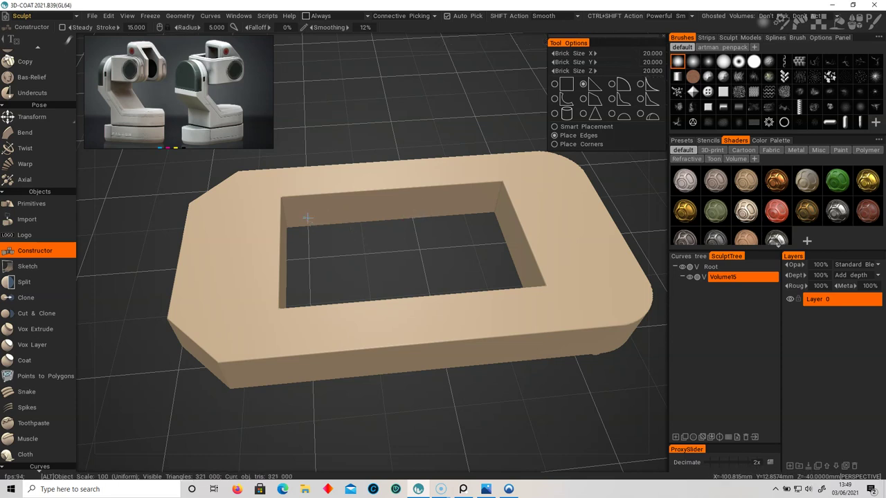
pyautogui.click(555, 84)
# Try to place a row of box bricks along one long inner wall of the slab's rectangular opening
pyautogui.keyDown('alt'); pyautogui.moveTo(422, 194); pyautogui.dragTo(375, 205); pyautogui.keyUp('alt')
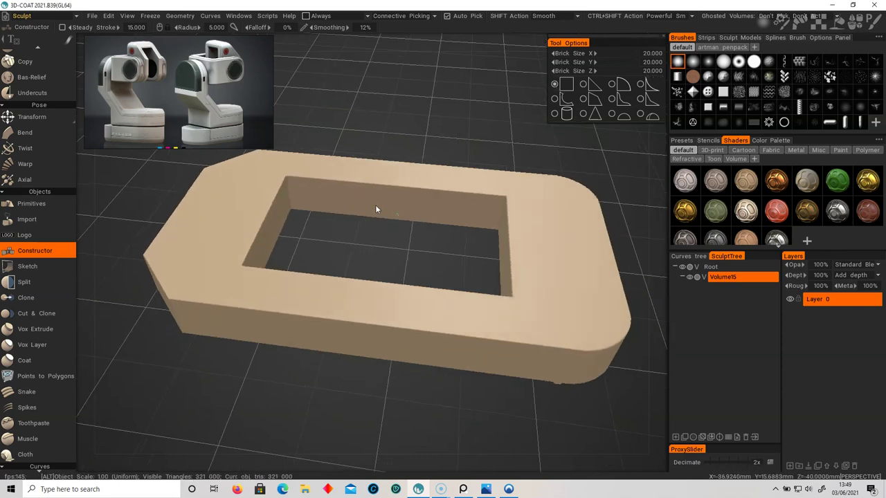
pyautogui.keyDown('alt'); pyautogui.moveTo(375, 205); pyautogui.dragTo(373, 196, button='right'); pyautogui.keyUp('alt')
pyautogui.keyDown('alt'); pyautogui.moveTo(374, 199); pyautogui.dragTo(443, 228, button='middle'); pyautogui.keyUp('alt')
pyautogui.click(308, 164)
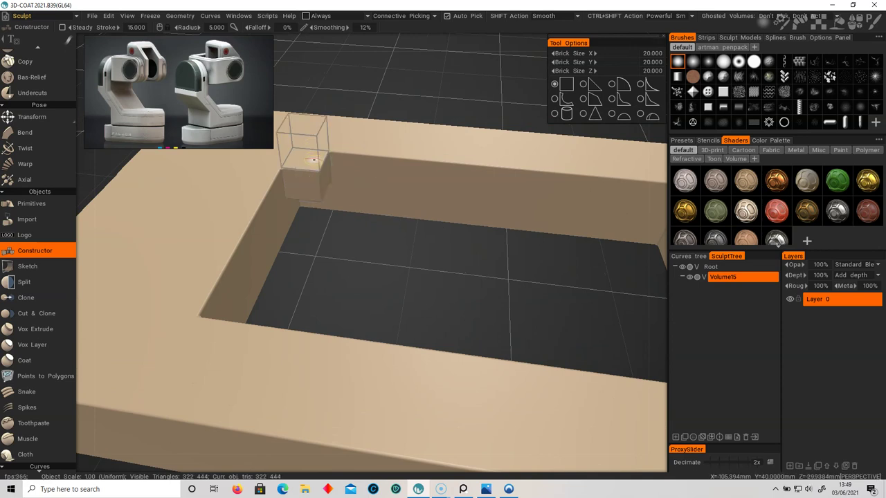
pyautogui.moveTo(342, 174); pyautogui.dragTo(451, 170)
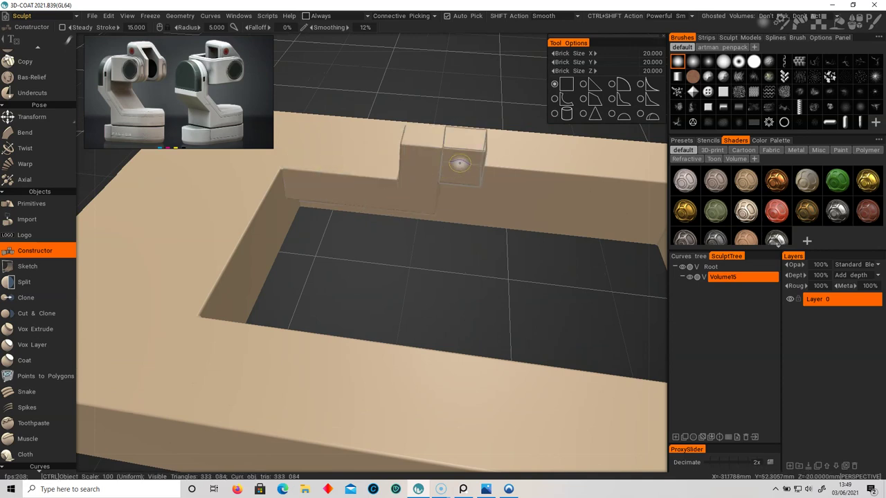
# Remove the misplaced bricks at the end of the row and undo the rest of the row
pyautogui.keyDown('ctrl'); pyautogui.click(461, 163); pyautogui.keyUp('ctrl')
pyautogui.keyDown('ctrl'); pyautogui.click(430, 160); pyautogui.keyUp('ctrl')
pyautogui.keyDown('alt'); pyautogui.moveTo(434, 205); pyautogui.dragTo(485, 223); pyautogui.keyUp('alt')
pyautogui.keyDown('alt'); pyautogui.moveTo(484, 223); pyautogui.dragTo(387, 186, button='middle'); pyautogui.keyUp('alt')
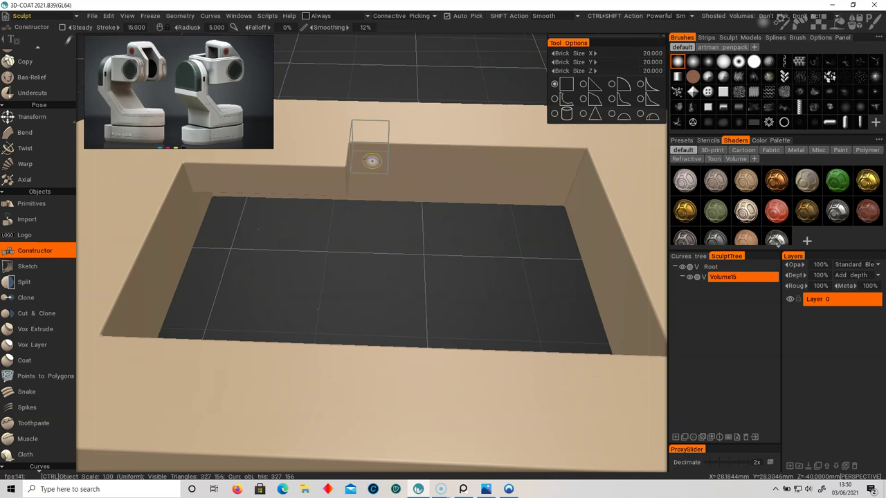
pyautogui.moveTo(372, 161); pyautogui.dragTo(325, 170)
pyautogui.hotkey('ctrl', 'z')
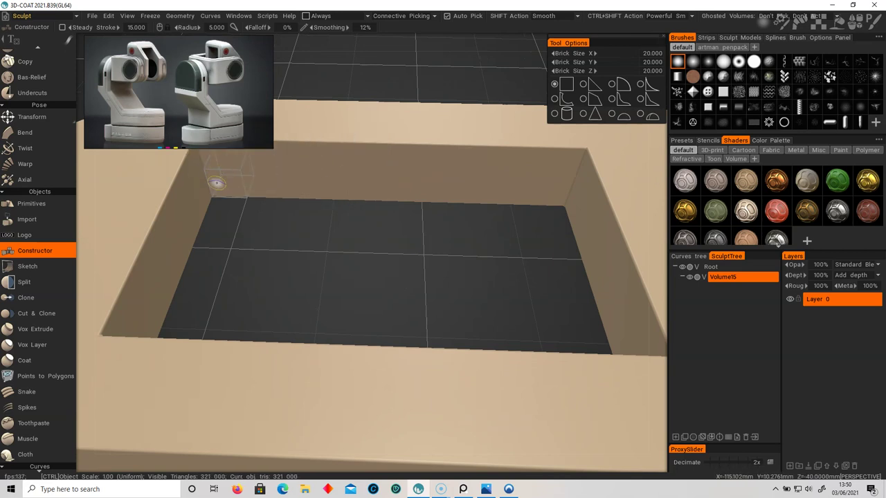
# Place a row of box bricks along the lower half of the opening's first long inner wall
pyautogui.moveTo(216, 187); pyautogui.dragTo(546, 197)
pyautogui.moveTo(401, 227)
pyautogui.mouseDown()
pyautogui.moveTo(475, 226)
pyautogui.moveTo(470, 241)
pyautogui.mouseUp()
pyautogui.moveTo(347, 111); pyautogui.dragTo(481, 123)
pyautogui.moveTo(413, 150); pyautogui.dragTo(508, 191)
pyautogui.moveTo(508, 191); pyautogui.dragTo(198, 210, button='middle')
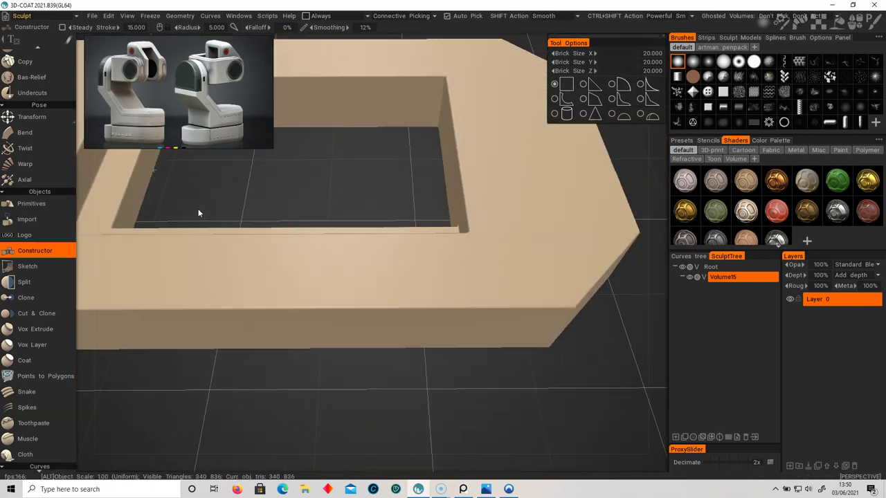
# Continue the lower brick ledge along the remaining inner walls so that it runs all around the opening
pyautogui.moveTo(198, 210); pyautogui.dragTo(271, 229)
pyautogui.moveTo(252, 181); pyautogui.dragTo(309, 210, button='middle')
pyautogui.moveTo(292, 171); pyautogui.dragTo(576, 173)
pyautogui.moveTo(576, 173); pyautogui.dragTo(465, 212, button='right')
pyautogui.keyDown('alt'); pyautogui.moveTo(465, 211); pyautogui.dragTo(393, 211, button='middle'); pyautogui.keyUp('alt')
pyautogui.moveTo(403, 166); pyautogui.dragTo(444, 170)
pyautogui.moveTo(508, 182)
pyautogui.mouseDown()
pyautogui.moveTo(470, 177)
pyautogui.moveTo(391, 233)
pyautogui.moveTo(341, 232)
pyautogui.moveTo(352, 237)
pyautogui.mouseUp()
pyautogui.keyDown('alt'); pyautogui.moveTo(351, 237); pyautogui.dragTo(382, 288, button='middle'); pyautogui.keyUp('alt')
pyautogui.keyDown('alt'); pyautogui.moveTo(382, 288); pyautogui.dragTo(355, 302, button='right'); pyautogui.keyUp('alt')
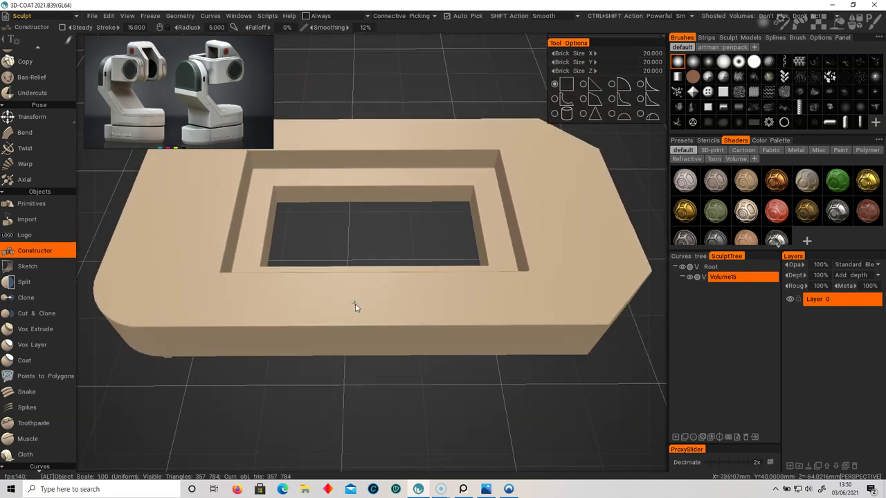
# Remove the upper row of bricks behind the short wall nearest the chamfered end to widen the recess
pyautogui.keyDown('alt'); pyautogui.moveTo(355, 302); pyautogui.dragTo(359, 307, button='middle'); pyautogui.keyUp('alt')
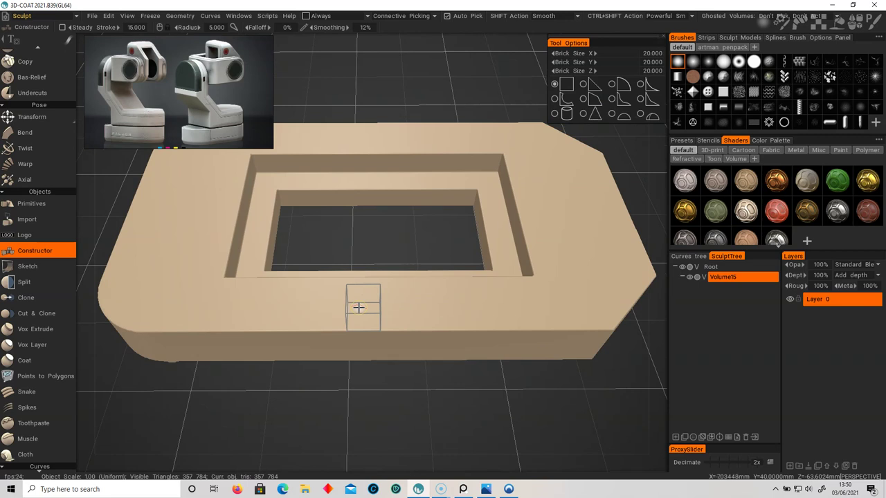
pyautogui.keyDown('alt'); pyautogui.moveTo(434, 364); pyautogui.dragTo(425, 364, button='right'); pyautogui.keyUp('alt')
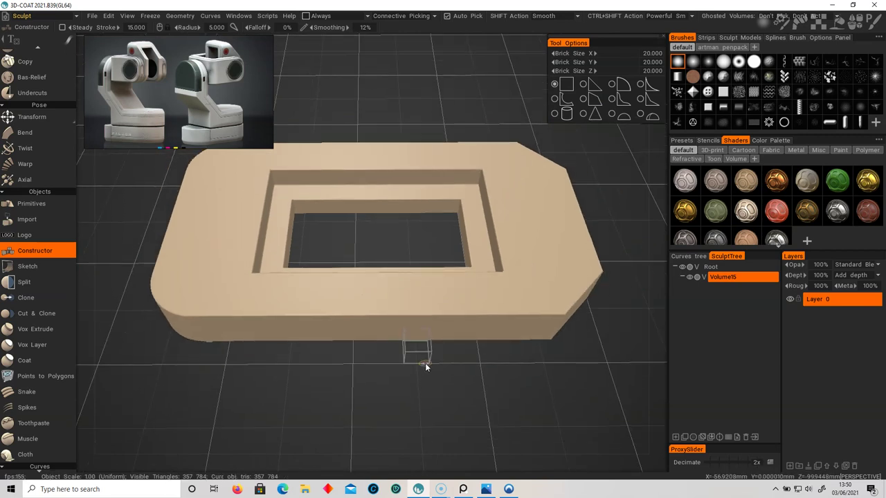
pyautogui.keyDown('alt'); pyautogui.moveTo(476, 225); pyautogui.dragTo(470, 271); pyautogui.keyUp('alt')
pyautogui.keyDown('alt'); pyautogui.moveTo(471, 271); pyautogui.dragTo(441, 289, button='middle'); pyautogui.keyUp('alt')
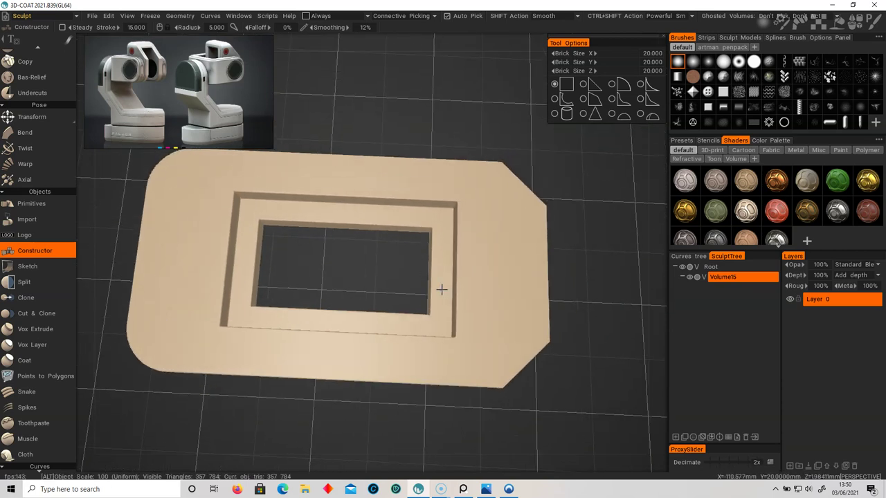
pyautogui.keyDown('alt'); pyautogui.moveTo(441, 289); pyautogui.dragTo(454, 306, button='right'); pyautogui.keyUp('alt')
pyautogui.keyDown('ctrl'); pyautogui.click(519, 206); pyautogui.keyUp('ctrl')
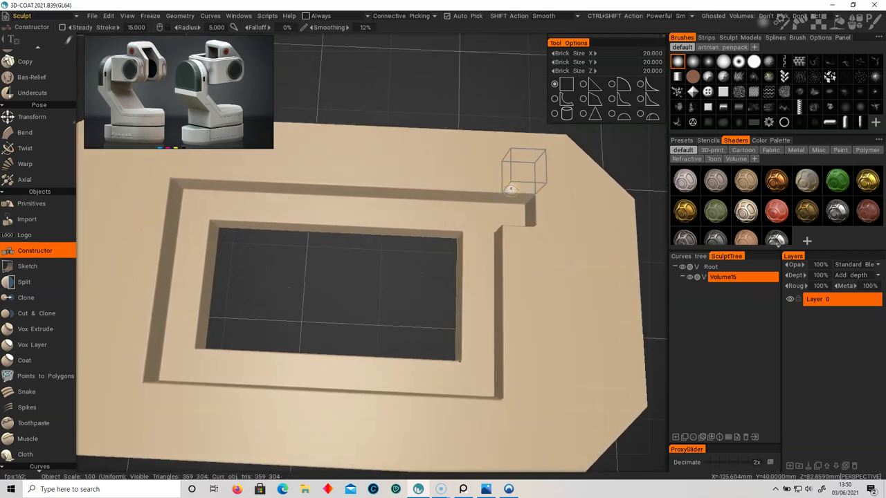
pyautogui.keyDown('ctrl'); pyautogui.moveTo(523, 395); pyautogui.dragTo(515, 247); pyautogui.keyUp('ctrl')
# Place triangular edge bricks in the two recess corners at the slab's chamfered end
pyautogui.click(586, 85)
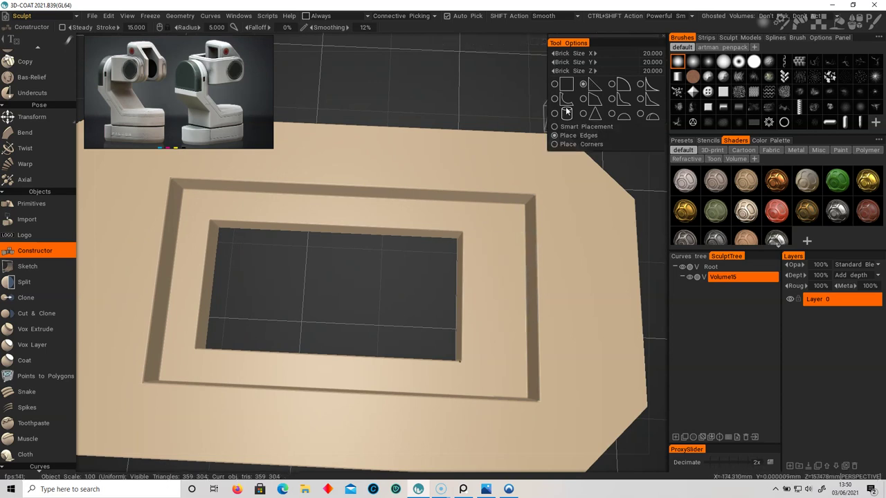
pyautogui.keyDown('alt'); pyautogui.moveTo(422, 225); pyautogui.dragTo(474, 198); pyautogui.keyUp('alt')
pyautogui.scroll(3, 469, 202)
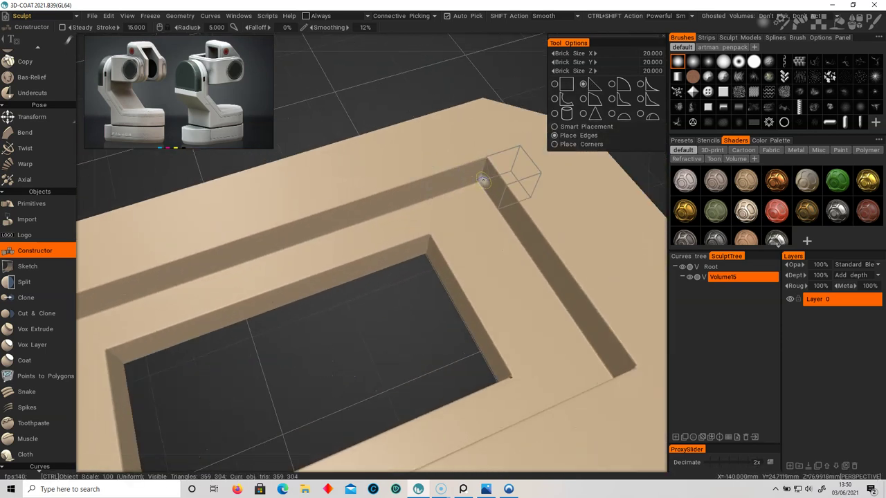
pyautogui.moveTo(451, 203); pyautogui.dragTo(434, 301, button='right')
pyautogui.click(530, 150)
pyautogui.keyDown('alt'); pyautogui.moveTo(434, 302); pyautogui.dragTo(565, 298); pyautogui.keyUp('alt')
pyautogui.keyDown('alt'); pyautogui.moveTo(443, 422); pyautogui.dragTo(414, 405, button='right'); pyautogui.keyUp('alt')
pyautogui.click(426, 267)
pyautogui.keyDown('alt'); pyautogui.moveTo(414, 398); pyautogui.dragTo(388, 360); pyautogui.keyUp('alt')
pyautogui.keyDown('alt'); pyautogui.moveTo(388, 360); pyautogui.dragTo(409, 367, button='right'); pyautogui.keyUp('alt')
pyautogui.keyDown('alt'); pyautogui.moveTo(410, 367); pyautogui.dragTo(418, 353); pyautogui.keyUp('alt')
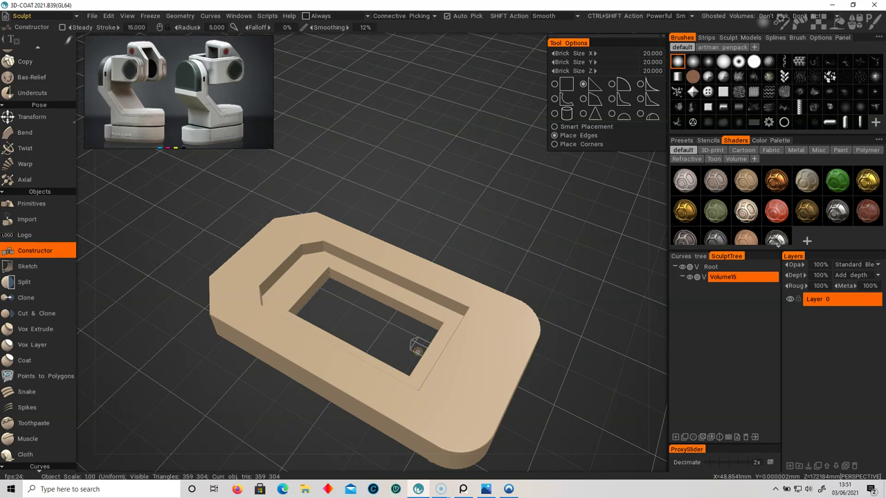
pyautogui.moveTo(417, 347)
pyautogui.keyDown('alt'); pyautogui.mouseDown()
pyautogui.moveTo(450, 352)
pyautogui.moveTo(466, 314)
pyautogui.moveTo(475, 329)
pyautogui.mouseUp(); pyautogui.keyUp('alt')
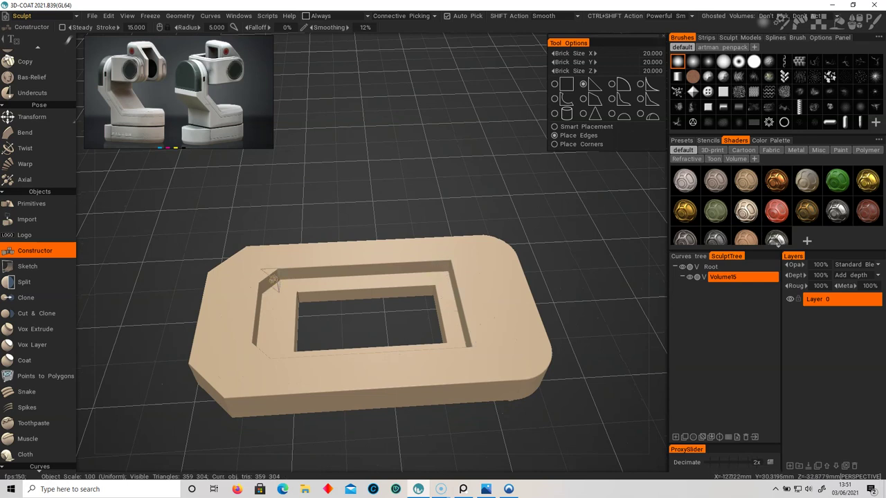
pyautogui.moveTo(382, 303)
pyautogui.keyDown('alt'); pyautogui.mouseDown()
pyautogui.moveTo(375, 316)
pyautogui.moveTo(392, 305)
pyautogui.moveTo(406, 317)
pyautogui.moveTo(390, 297)
pyautogui.moveTo(397, 250)
pyautogui.mouseUp(); pyautogui.keyUp('alt')
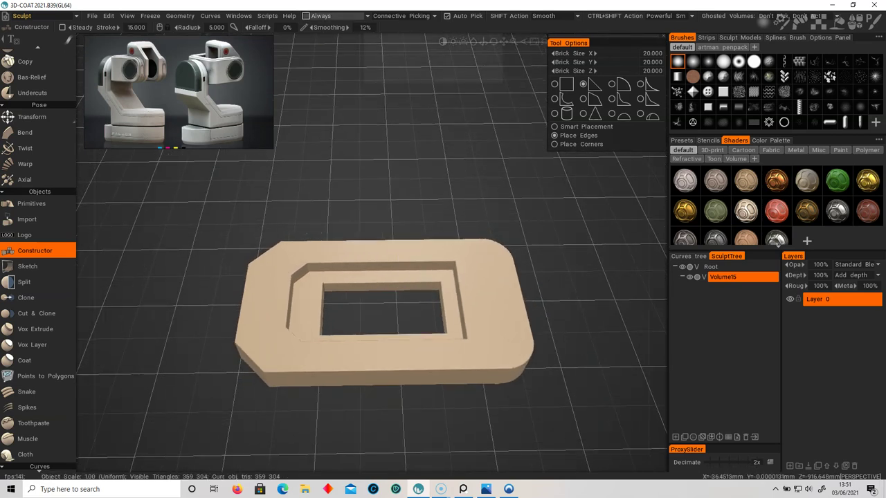
# Start a new project as an empty Voxel Sculpting scene
pyautogui.click(93, 16)
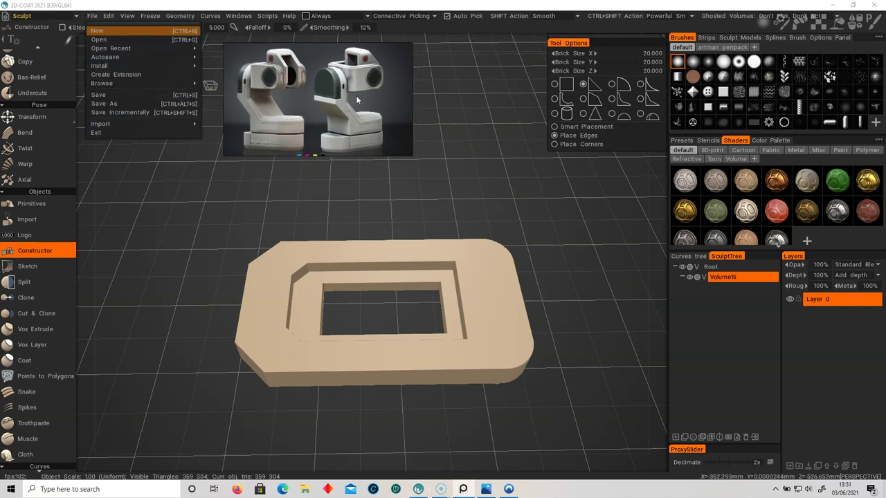
pyautogui.click(100, 31)
pyautogui.click(367, 269)
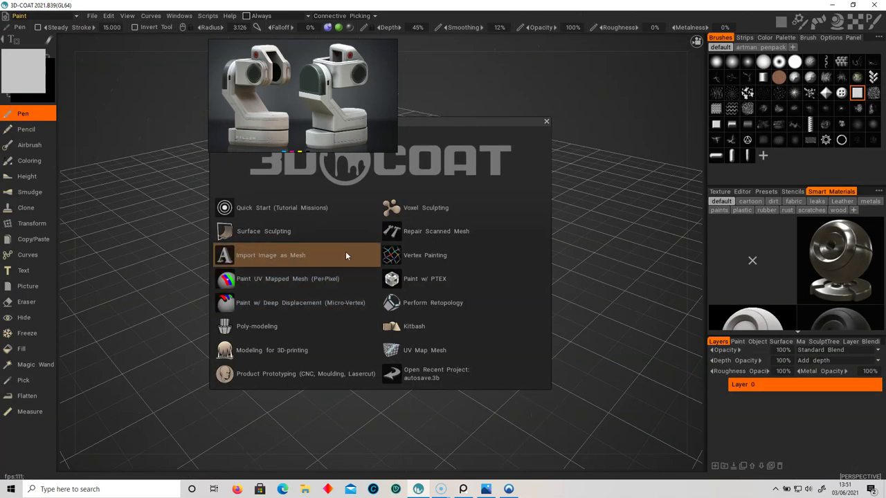
pyautogui.click(470, 211)
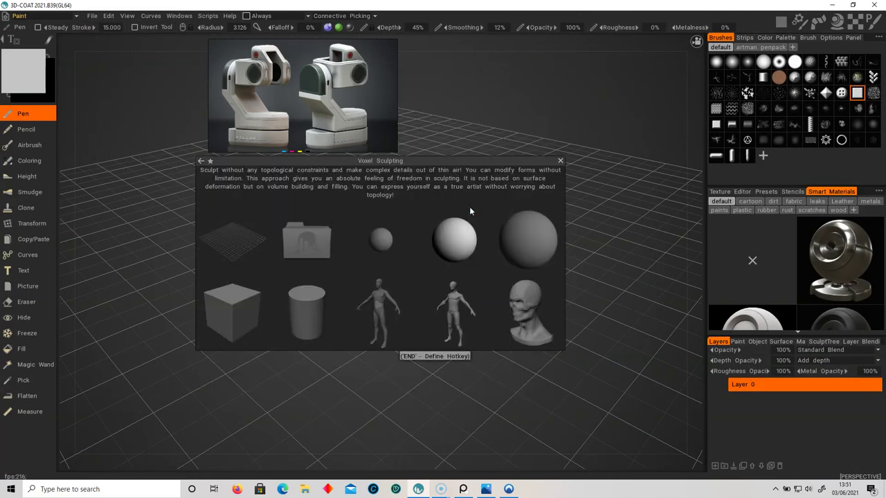
pyautogui.click(237, 249)
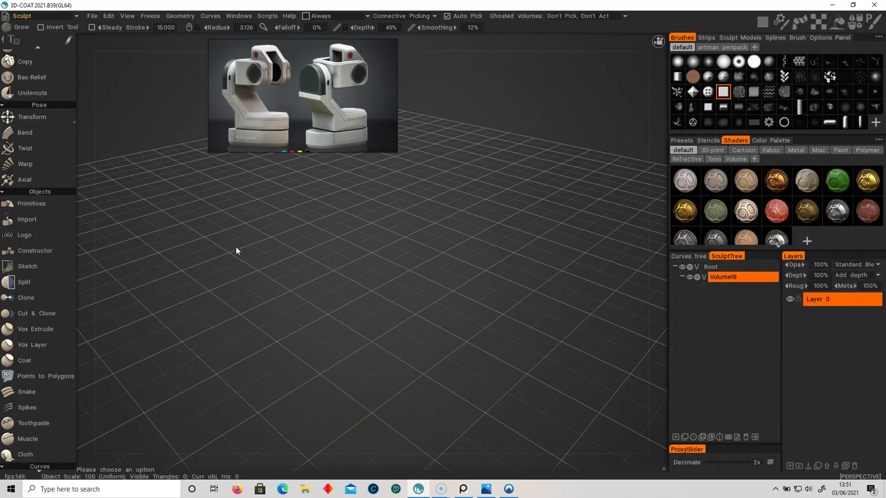
# Move the reference image to the corner of the viewport beside the tool list and turn the view to face the empty grid
pyautogui.keyDown('alt'); pyautogui.moveTo(455, 290); pyautogui.dragTo(389, 219); pyautogui.keyUp('alt')
pyautogui.moveTo(325, 103); pyautogui.dragTo(192, 95)
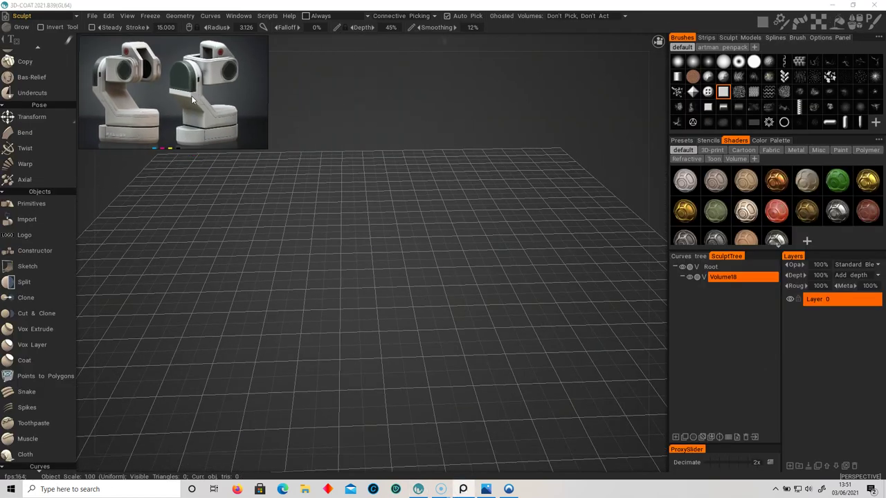
pyautogui.keyDown('alt'); pyautogui.moveTo(395, 270); pyautogui.dragTo(382, 259); pyautogui.keyUp('alt')
pyautogui.keyDown('alt'); pyautogui.moveTo(276, 196); pyautogui.dragTo(313, 224); pyautogui.keyUp('alt')
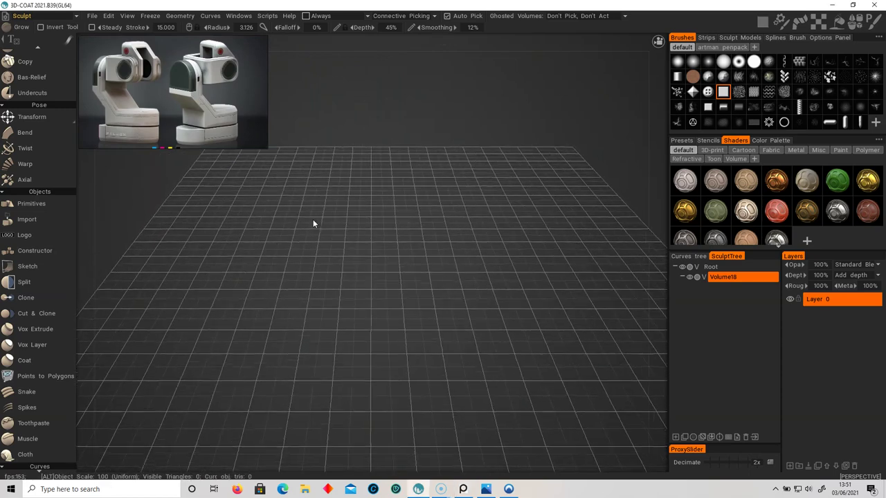
# Activate the Constructor tool with the box brick shape and a brick size of 40 in X, Y and Z
pyautogui.click(54, 252)
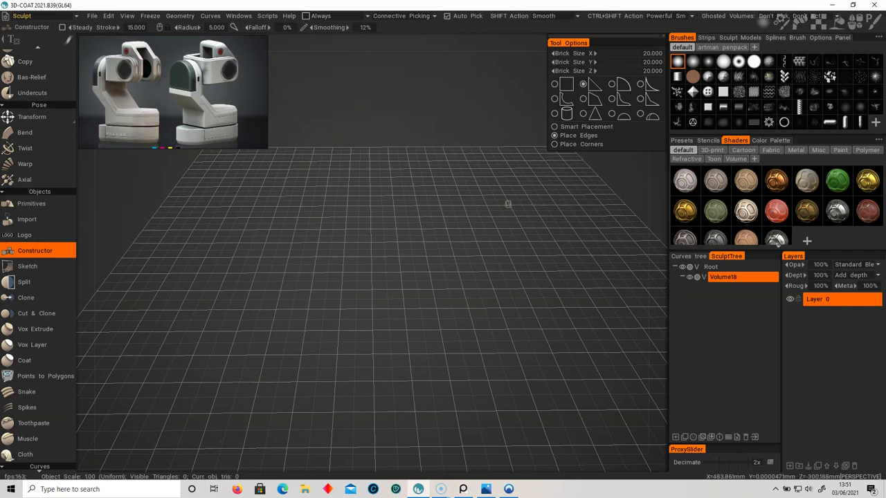
pyautogui.click(651, 54)
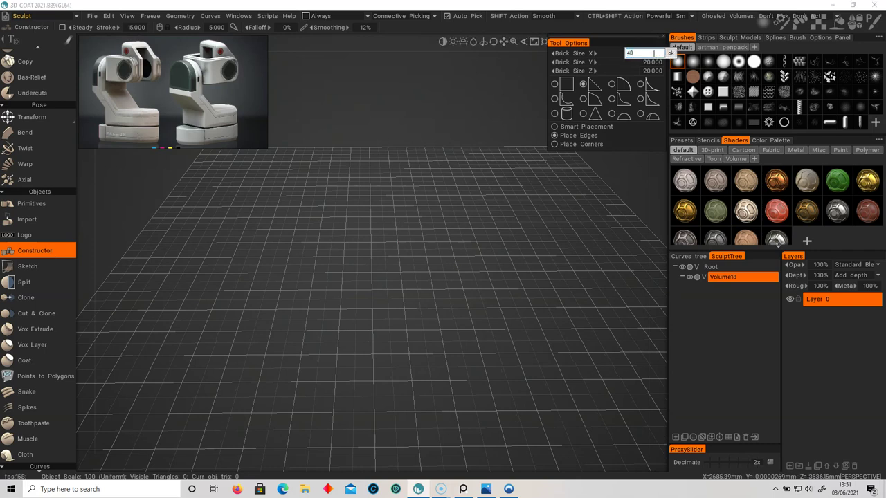
pyautogui.press('Return')
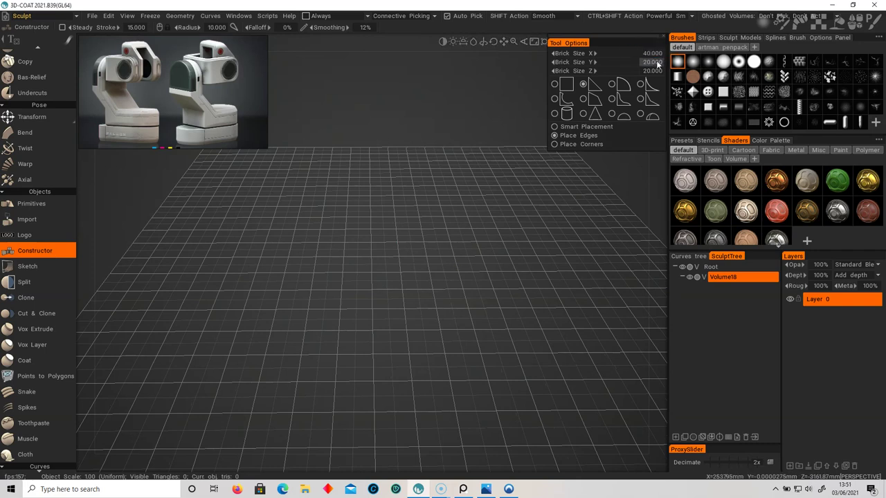
pyautogui.click(657, 70)
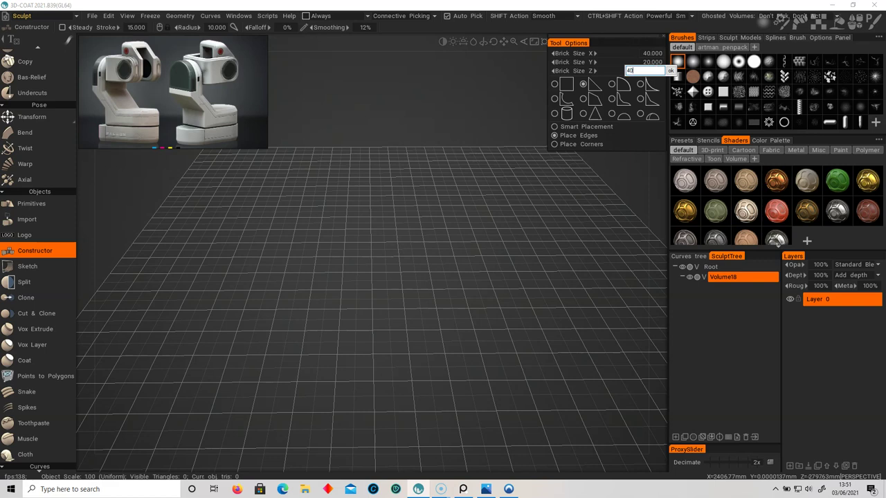
pyautogui.press('Return')
pyautogui.click(655, 61)
pyautogui.write('40')
pyautogui.press('Return')
pyautogui.click(564, 84)
# Enlarge the reference image window and zoom in to examine the rounded base of the robot
pyautogui.keyDown('alt'); pyautogui.moveTo(459, 309); pyautogui.dragTo(357, 334); pyautogui.keyUp('alt')
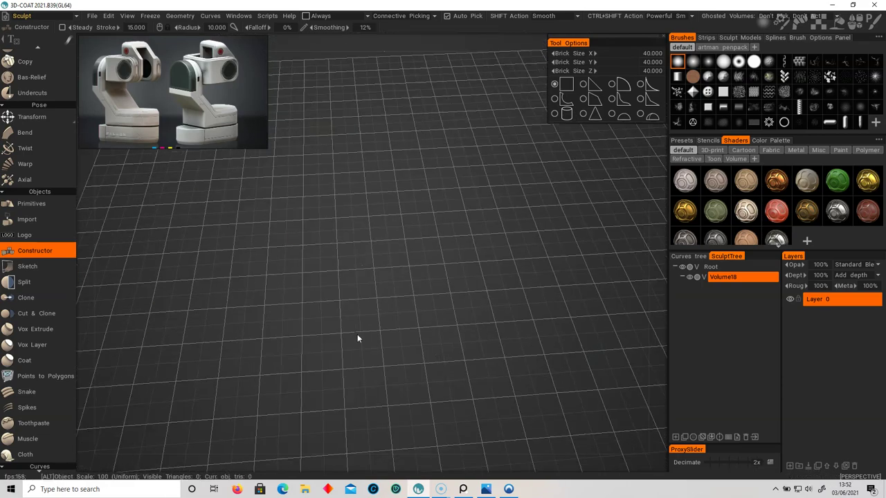
pyautogui.moveTo(267, 149); pyautogui.dragTo(452, 264)
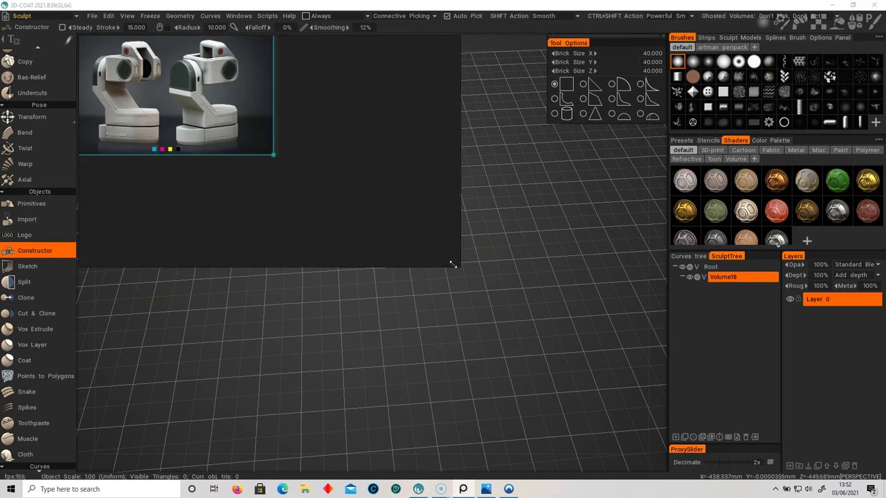
pyautogui.scroll(4, 317, 169)
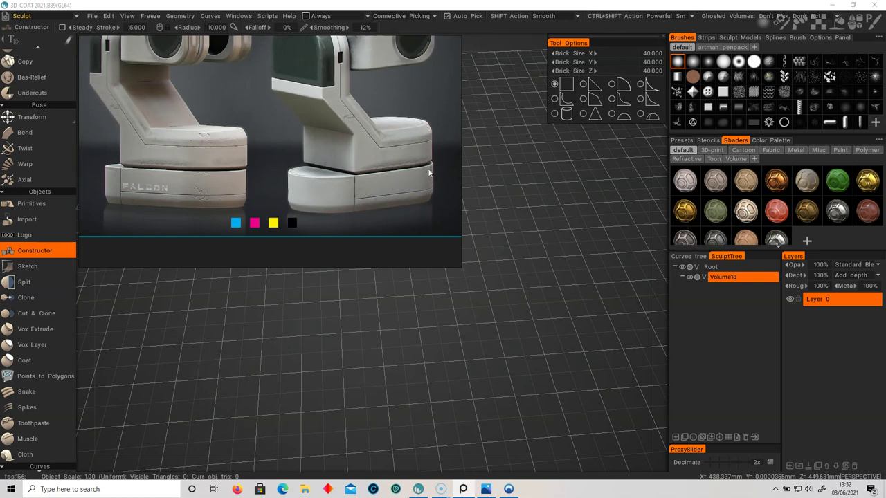
pyautogui.scroll(-2, 265, 196)
pyautogui.scroll(6, 318, 212)
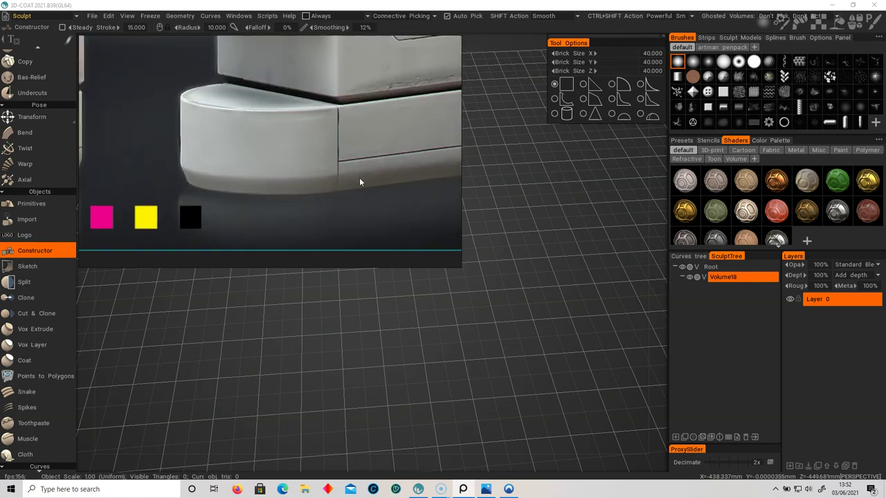
# Zoom the reference image out to show both robots and shrink its window to fit the picture
pyautogui.moveTo(342, 178); pyautogui.dragTo(274, 180, button='middle')
pyautogui.scroll(-1, 298, 177)
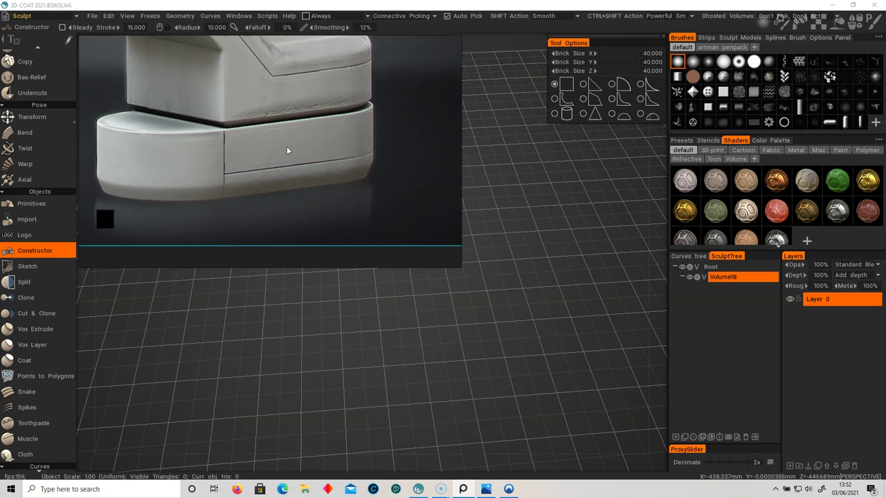
pyautogui.scroll(-6, 288, 190)
pyautogui.scroll(-1, 250, 155)
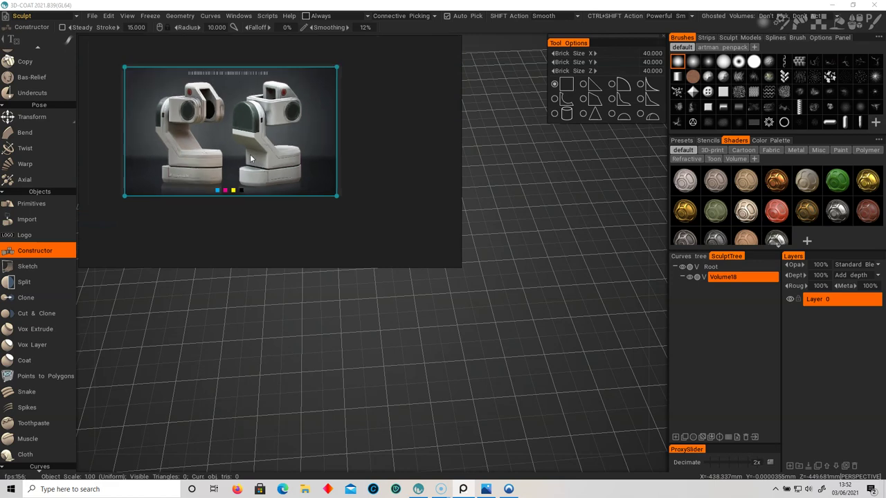
pyautogui.moveTo(228, 129); pyautogui.dragTo(183, 96, button='middle')
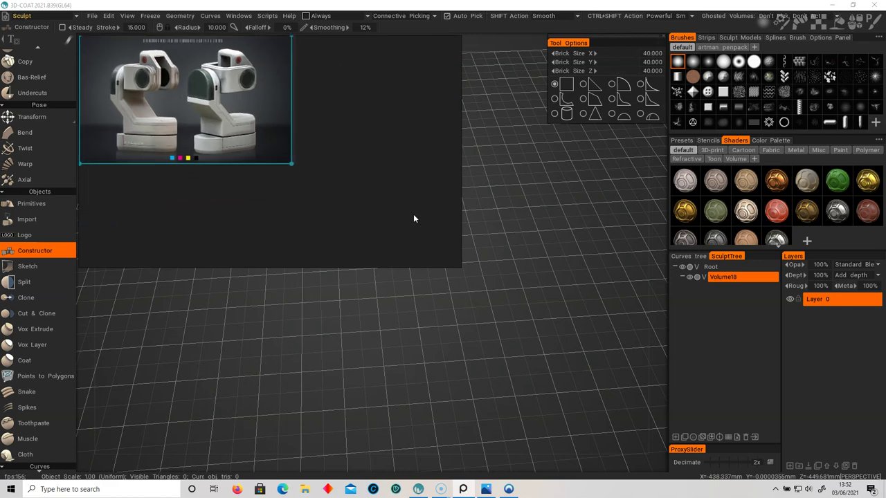
pyautogui.moveTo(458, 266); pyautogui.dragTo(282, 160)
# Build a rectangular slab of box bricks on the grid, five bricks long, three wide and one high
pyautogui.keyDown('alt'); pyautogui.moveTo(377, 281); pyautogui.dragTo(358, 283); pyautogui.keyUp('alt')
pyautogui.keyDown('alt'); pyautogui.moveTo(424, 267); pyautogui.dragTo(396, 262); pyautogui.keyUp('alt')
pyautogui.keyDown('ctrl'); pyautogui.click(326, 142); pyautogui.keyUp('ctrl')
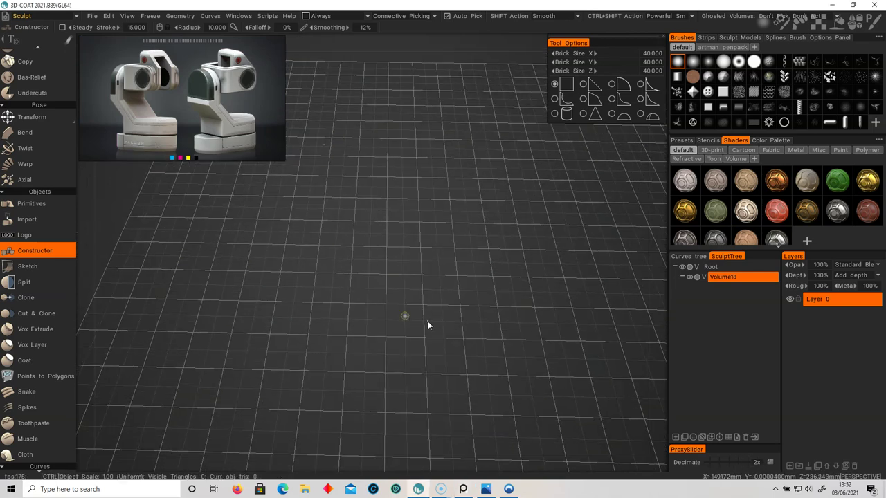
pyautogui.keyDown('alt'); pyautogui.moveTo(410, 309); pyautogui.dragTo(327, 282, button='right'); pyautogui.keyUp('alt')
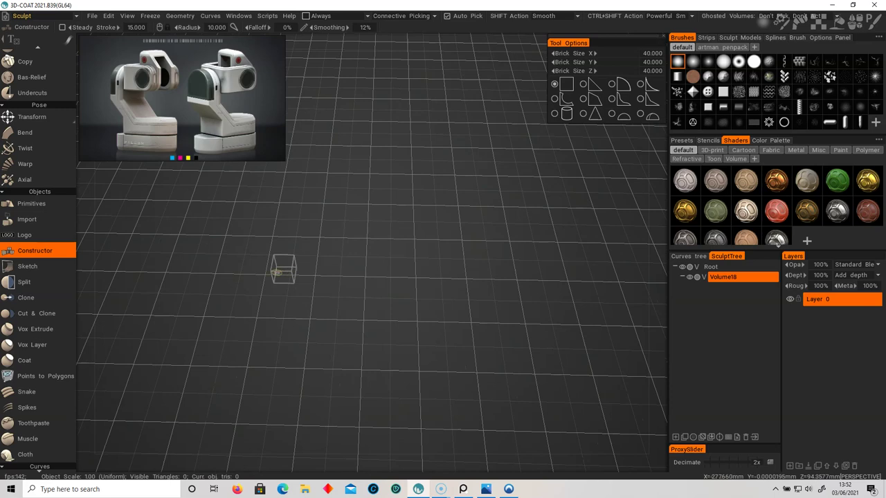
pyautogui.moveTo(263, 276); pyautogui.dragTo(336, 272)
pyautogui.keyDown('alt'); pyautogui.moveTo(361, 313); pyautogui.dragTo(258, 326); pyautogui.keyUp('alt')
pyautogui.moveTo(380, 271); pyautogui.dragTo(402, 277)
pyautogui.moveTo(409, 276); pyautogui.dragTo(371, 253, button='middle')
pyautogui.moveTo(315, 230); pyautogui.dragTo(410, 255)
pyautogui.moveTo(438, 290); pyautogui.dragTo(355, 298)
pyautogui.moveTo(464, 247)
pyautogui.mouseDown()
pyautogui.moveTo(462, 263)
pyautogui.moveTo(417, 276)
pyautogui.mouseUp()
pyautogui.keyDown('ctrl'); pyautogui.click(466, 263); pyautogui.keyUp('ctrl')
pyautogui.click(452, 244)
pyautogui.moveTo(516, 272)
pyautogui.mouseDown()
pyautogui.moveTo(377, 258)
pyautogui.moveTo(341, 221)
pyautogui.moveTo(411, 222)
pyautogui.moveTo(415, 232)
pyautogui.mouseUp()
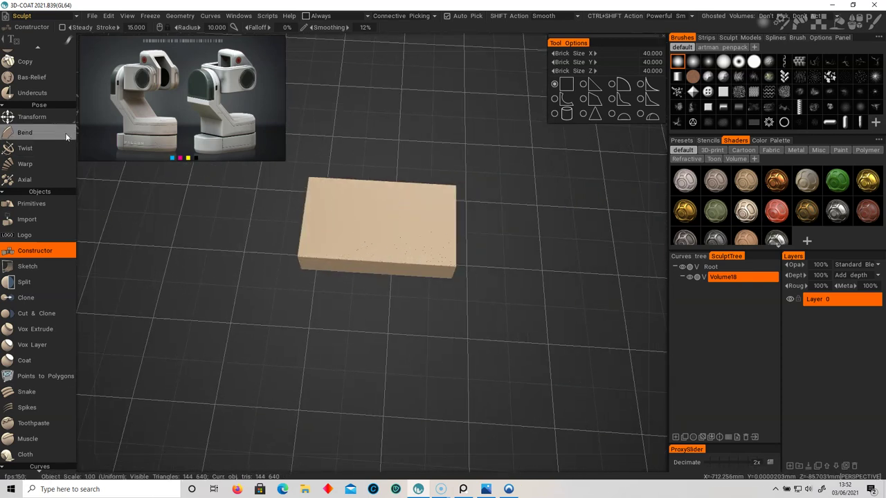
pyautogui.click(32, 117)
pyautogui.moveTo(379, 226)
pyautogui.mouseDown()
pyautogui.moveTo(404, 220)
pyautogui.moveTo(382, 226)
pyautogui.mouseUp()
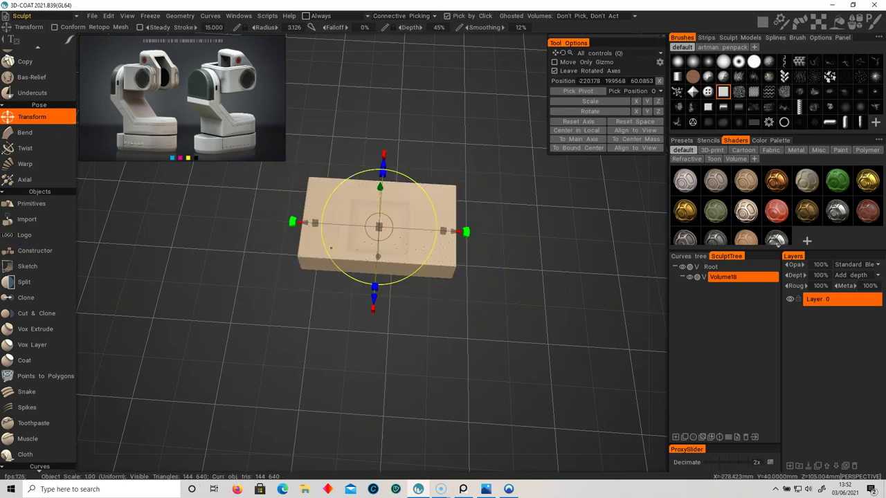
pyautogui.press('e')
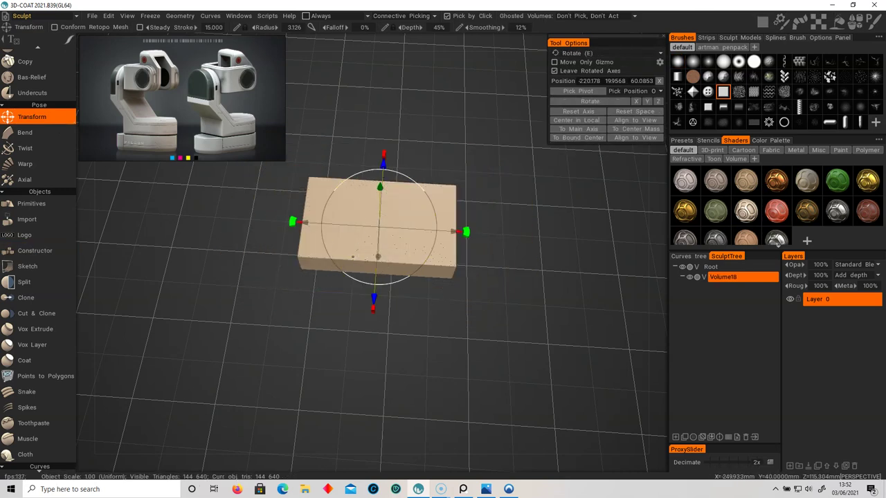
pyautogui.click(34, 251)
# Try adding a box brick at the slab's corner with the wireframe shown, and undo the extra bricks
pyautogui.moveTo(207, 242)
pyautogui.keyDown('alt'); pyautogui.mouseDown()
pyautogui.moveTo(458, 220)
pyautogui.moveTo(332, 246)
pyautogui.moveTo(297, 278)
pyautogui.mouseUp(); pyautogui.keyUp('alt')
pyautogui.scroll(8, 331, 246)
pyautogui.keyDown('alt'); pyautogui.moveTo(350, 278); pyautogui.dragTo(475, 284, button='middle'); pyautogui.keyUp('alt')
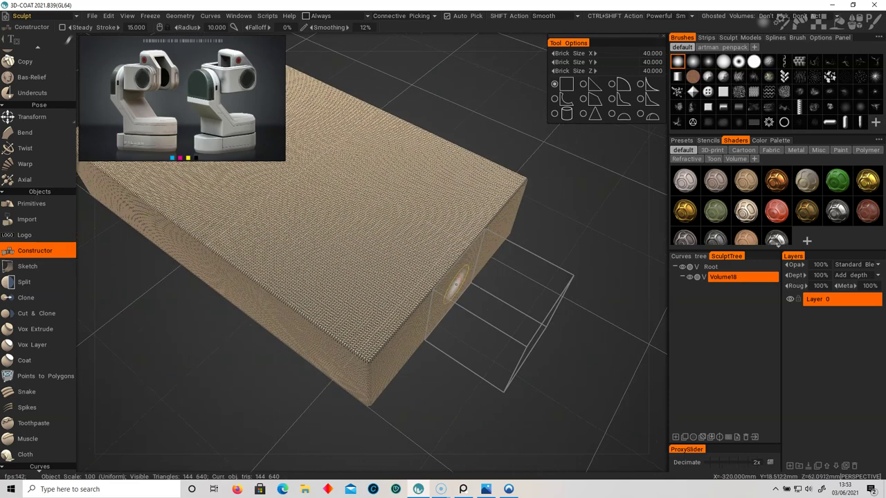
pyautogui.click(390, 277)
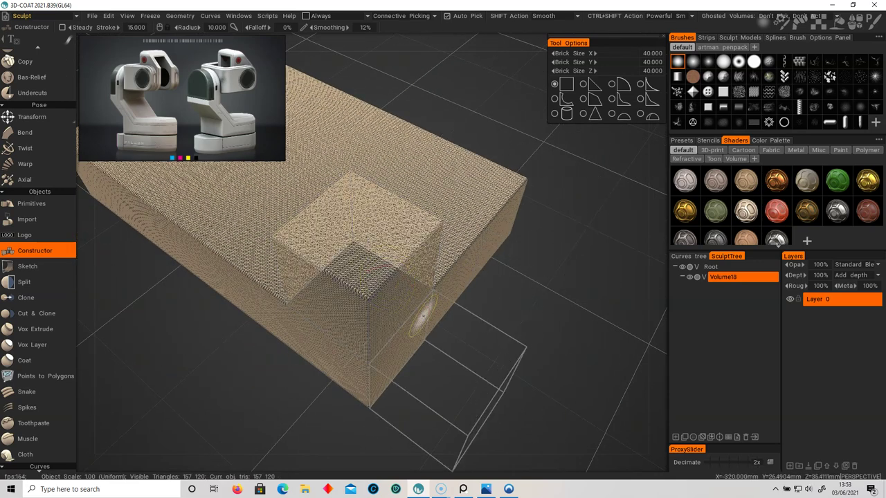
pyautogui.rightClick(424, 315)
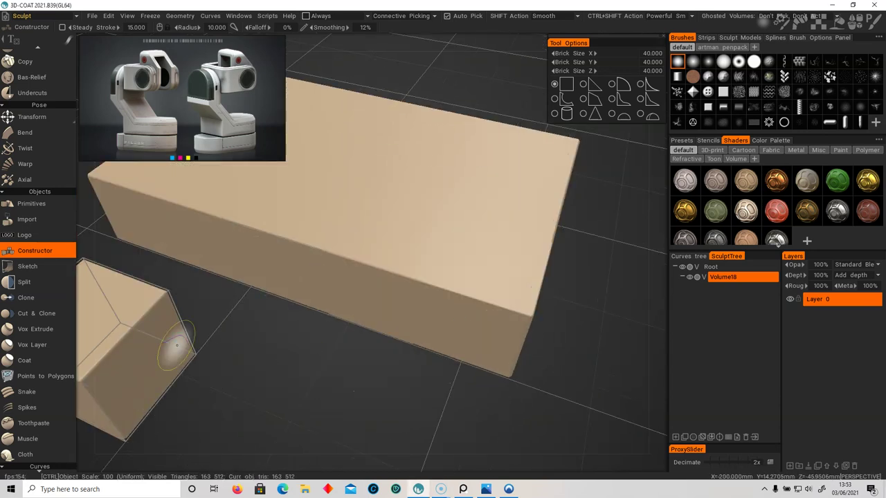
pyautogui.hotkey('ctrl', 'z')
pyautogui.keyDown('alt'); pyautogui.moveTo(290, 336); pyautogui.dragTo(377, 346, button='right'); pyautogui.keyUp('alt')
pyautogui.keyDown('alt'); pyautogui.moveTo(378, 346); pyautogui.dragTo(399, 359, button='middle'); pyautogui.keyUp('alt')
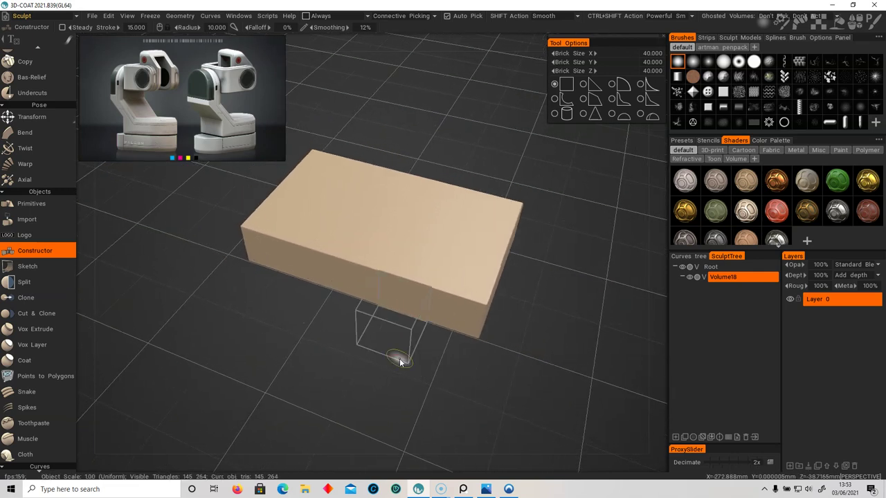
# Examine the mesh density on the slab's top face up close, comparing the wireframe and shaded display
pyautogui.moveTo(393, 326)
pyautogui.keyDown('alt'); pyautogui.mouseDown(button='middle')
pyautogui.moveTo(392, 346)
pyautogui.moveTo(390, 324)
pyautogui.mouseUp(button='middle'); pyautogui.keyUp('alt')
pyautogui.press('w')
pyautogui.keyDown('alt'); pyautogui.moveTo(389, 324); pyautogui.dragTo(418, 330, button='right'); pyautogui.keyUp('alt')
pyautogui.keyDown('alt'); pyautogui.moveTo(416, 330); pyautogui.dragTo(266, 291); pyautogui.keyUp('alt')
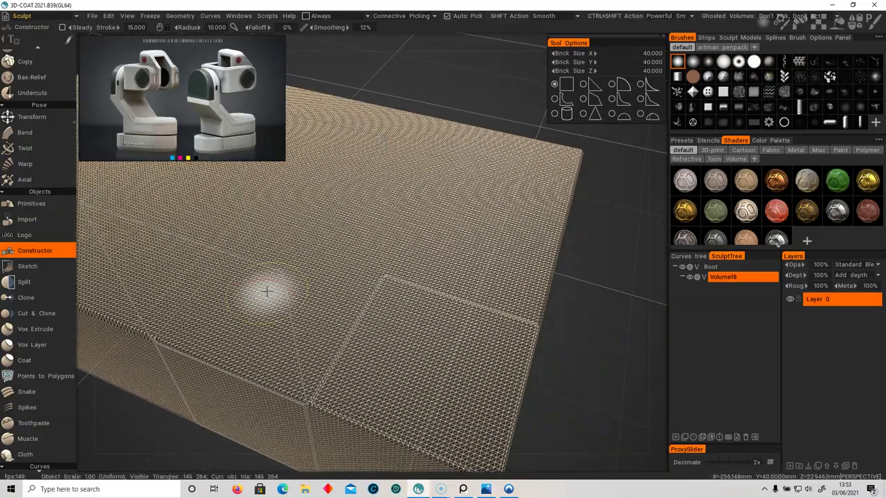
pyautogui.press('w')
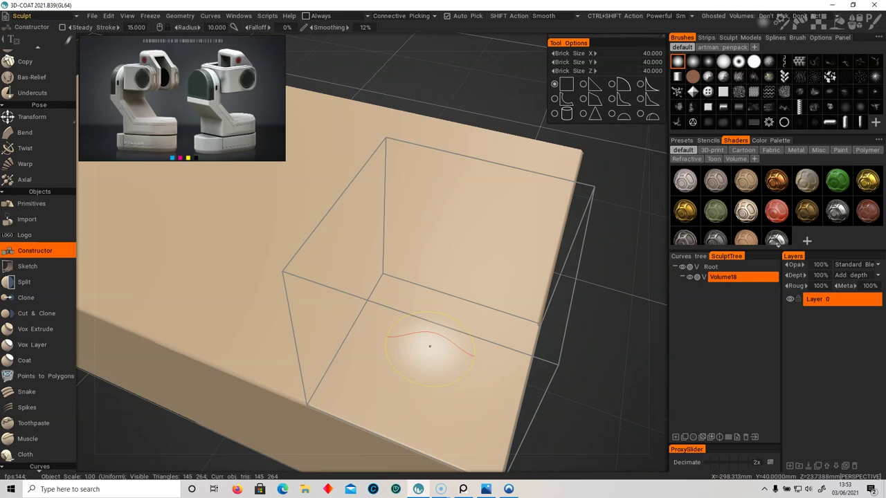
pyautogui.press('w')
pyautogui.press('w')
pyautogui.press('w')
pyautogui.press('w')
pyautogui.press('w')
pyautogui.press('w')
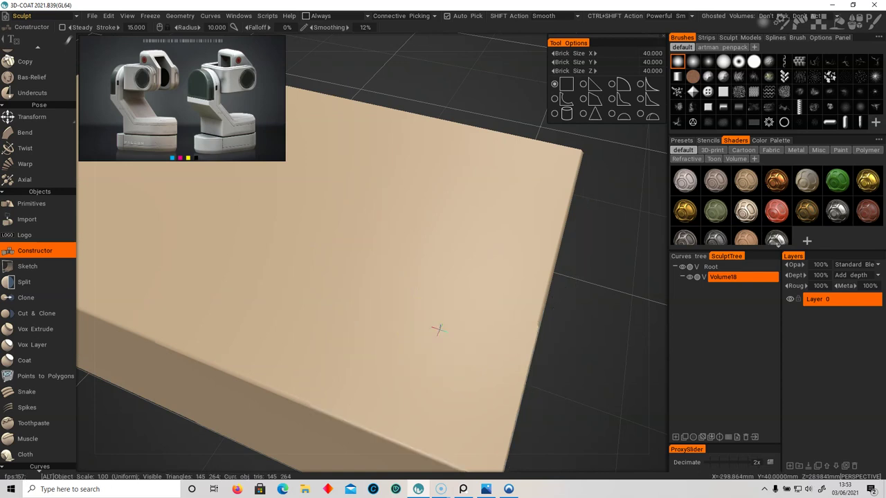
# Remove the two corner bricks from one short end of the slab
pyautogui.keyDown('alt'); pyautogui.moveTo(439, 328); pyautogui.dragTo(417, 332, button='right'); pyautogui.keyUp('alt')
pyautogui.keyDown('alt'); pyautogui.moveTo(417, 333); pyautogui.dragTo(412, 334); pyautogui.keyUp('alt')
pyautogui.keyDown('alt'); pyautogui.moveTo(391, 328); pyautogui.dragTo(465, 353, button='middle'); pyautogui.keyUp('alt')
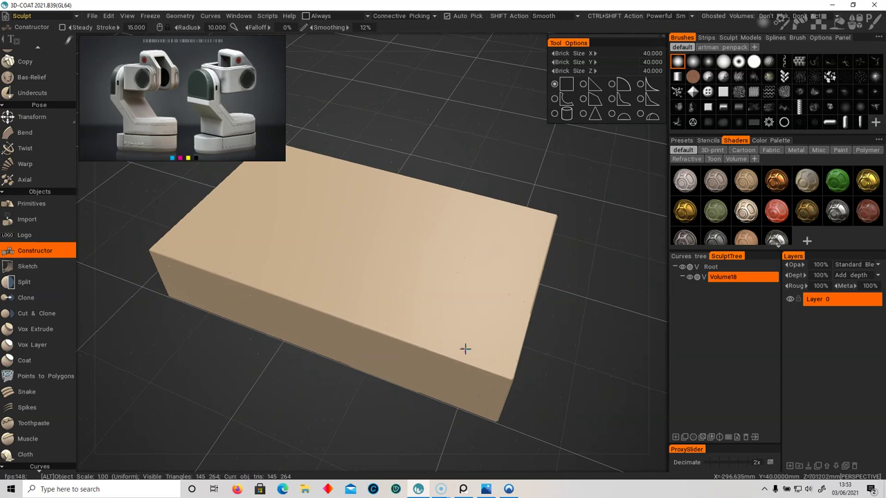
pyautogui.keyDown('alt'); pyautogui.moveTo(465, 350); pyautogui.dragTo(449, 281); pyautogui.keyUp('alt')
pyautogui.scroll(-1, 449, 277)
pyautogui.keyDown('alt'); pyautogui.moveTo(406, 279); pyautogui.dragTo(415, 274, button='middle'); pyautogui.keyUp('alt')
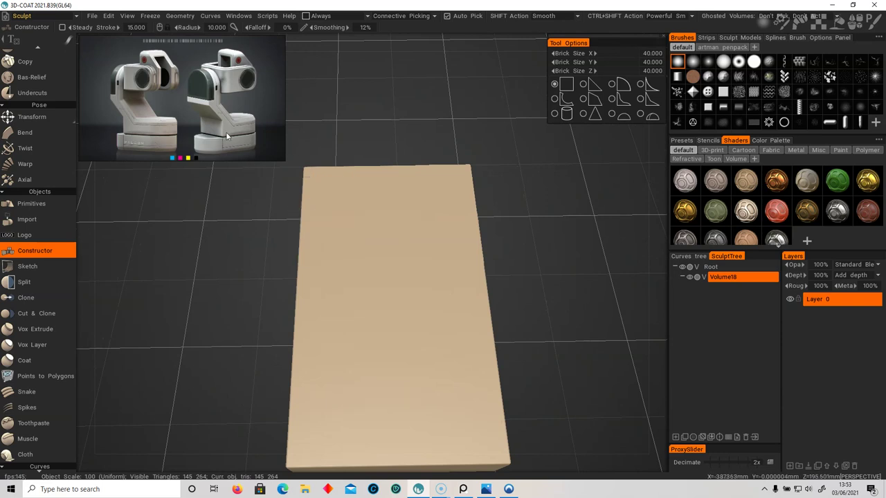
pyautogui.keyDown('alt'); pyautogui.moveTo(468, 168); pyautogui.dragTo(459, 224); pyautogui.keyUp('alt')
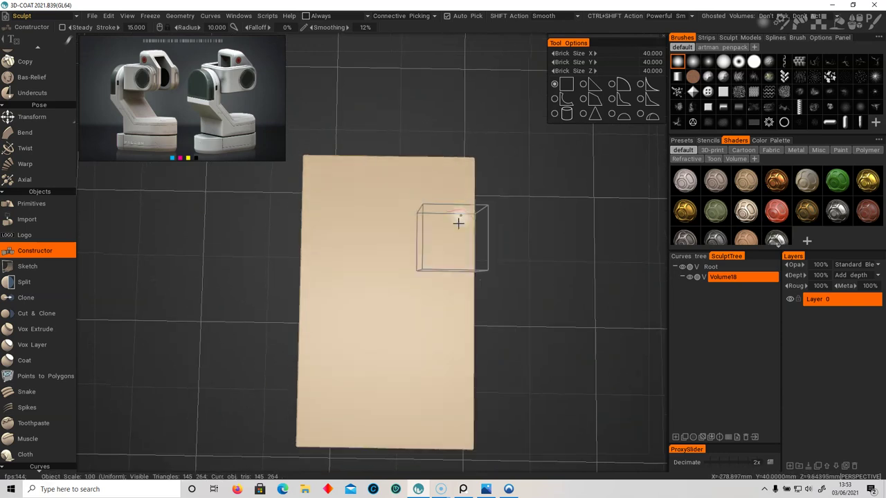
pyautogui.keyDown('ctrl'); pyautogui.click(453, 176); pyautogui.keyUp('ctrl')
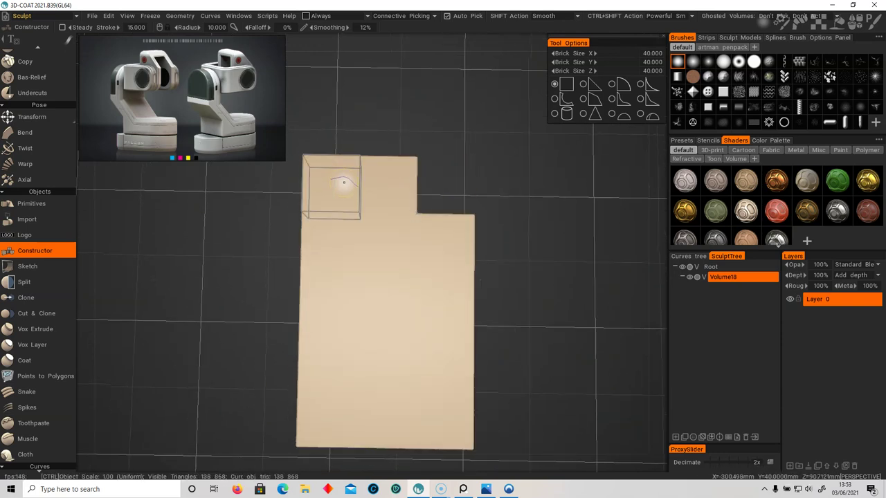
pyautogui.keyDown('ctrl'); pyautogui.click(337, 181); pyautogui.keyUp('ctrl')
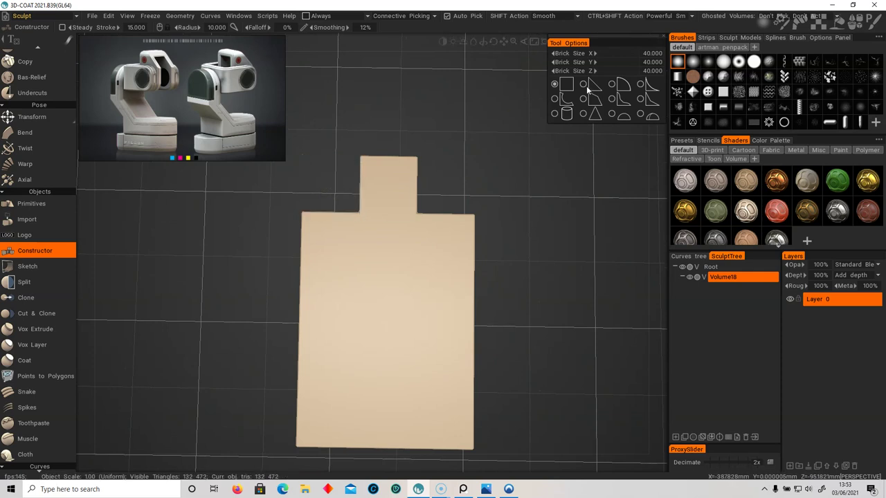
# Choose the convex quarter-round brick shape with Place Edges and fill both cut-out corners of the slab's end
pyautogui.click(611, 86)
pyautogui.keyDown('alt'); pyautogui.moveTo(513, 166); pyautogui.dragTo(287, 244); pyautogui.keyUp('alt')
pyautogui.click(448, 212)
pyautogui.click(396, 224)
pyautogui.keyDown('alt'); pyautogui.moveTo(478, 342); pyautogui.dragTo(366, 253); pyautogui.keyUp('alt')
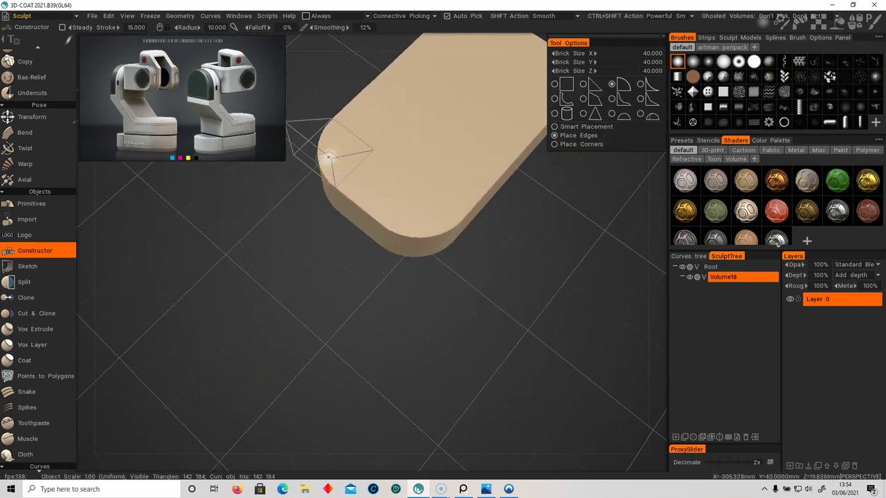
pyautogui.keyDown('alt'); pyautogui.moveTo(336, 139); pyautogui.dragTo(375, 267); pyautogui.keyUp('alt')
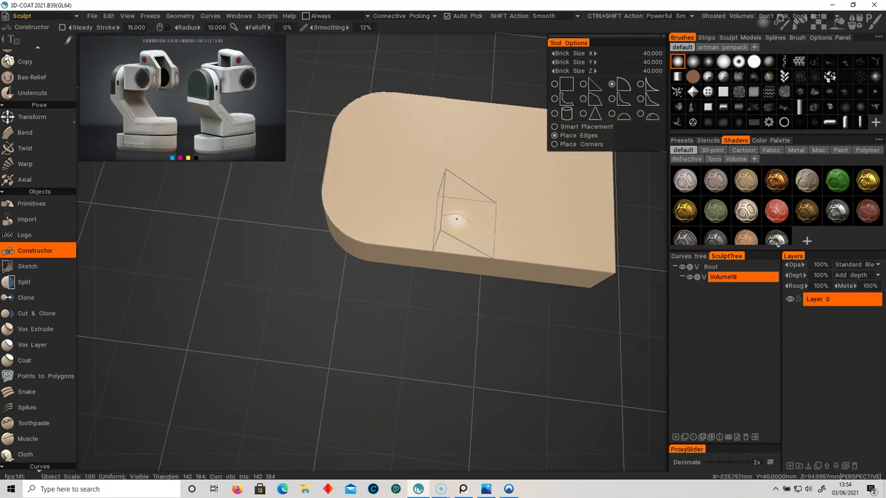
# Remove the two rounded corner bricks and place a quarter-round brick in only one corner of the slab's end
pyautogui.keyDown('alt'); pyautogui.moveTo(369, 214); pyautogui.dragTo(388, 229); pyautogui.keyUp('alt')
pyautogui.keyDown('ctrl'); pyautogui.click(367, 229); pyautogui.keyUp('ctrl')
pyautogui.keyDown('ctrl'); pyautogui.click(317, 148); pyautogui.keyUp('ctrl')
pyautogui.keyDown('alt'); pyautogui.moveTo(314, 211); pyautogui.dragTo(375, 205); pyautogui.keyUp('alt')
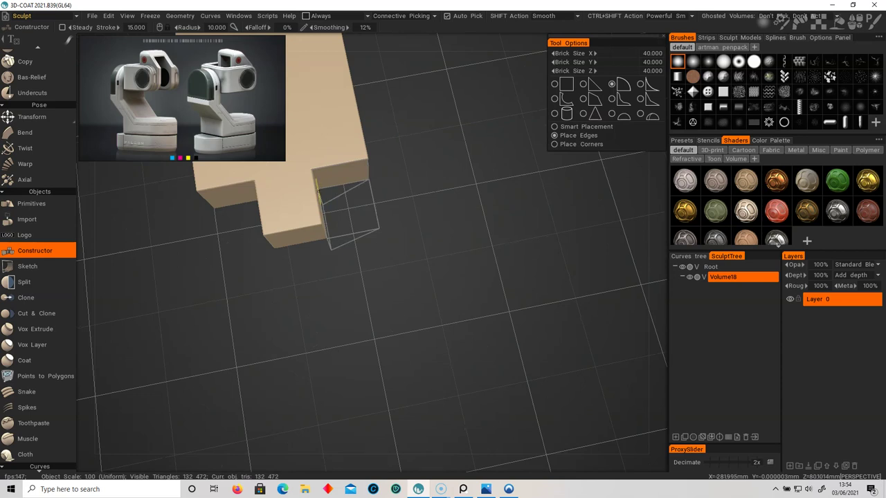
pyautogui.click(320, 186)
pyautogui.keyDown('alt'); pyautogui.moveTo(310, 194); pyautogui.dragTo(447, 192, button='middle'); pyautogui.keyUp('alt')
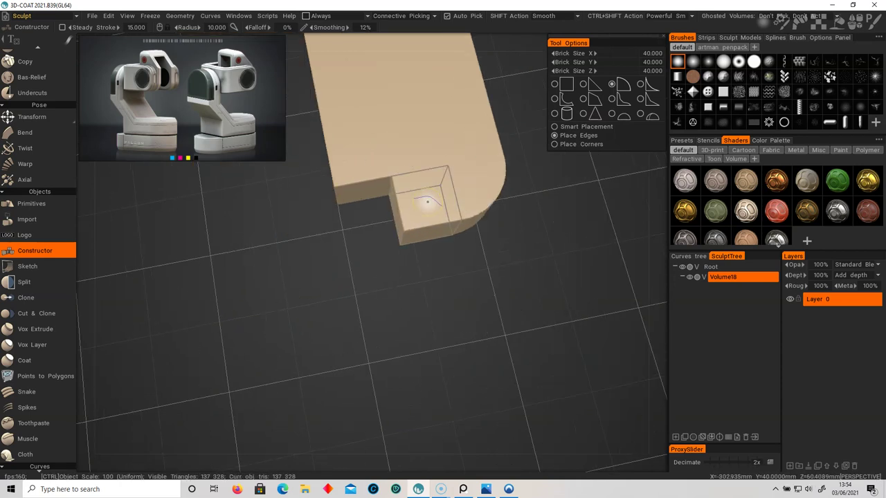
# Remove the middle brick beside the rounded corner at the slab's end
pyautogui.keyDown('ctrl'); pyautogui.click(427, 202); pyautogui.keyUp('ctrl')
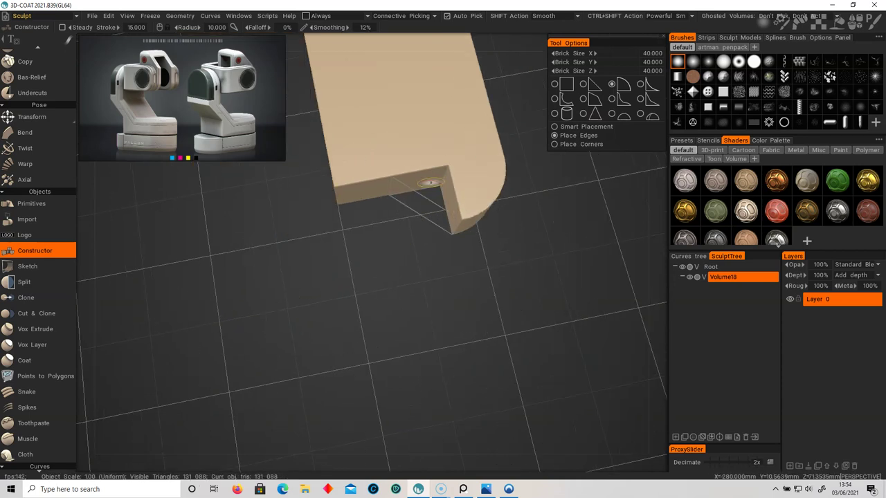
pyautogui.hotkey('ctrl', 'z')
pyautogui.keyDown('alt'); pyautogui.moveTo(511, 237); pyautogui.dragTo(465, 231); pyautogui.keyUp('alt')
pyautogui.keyDown('alt'); pyautogui.moveTo(465, 231); pyautogui.dragTo(410, 229, button='middle'); pyautogui.keyUp('alt')
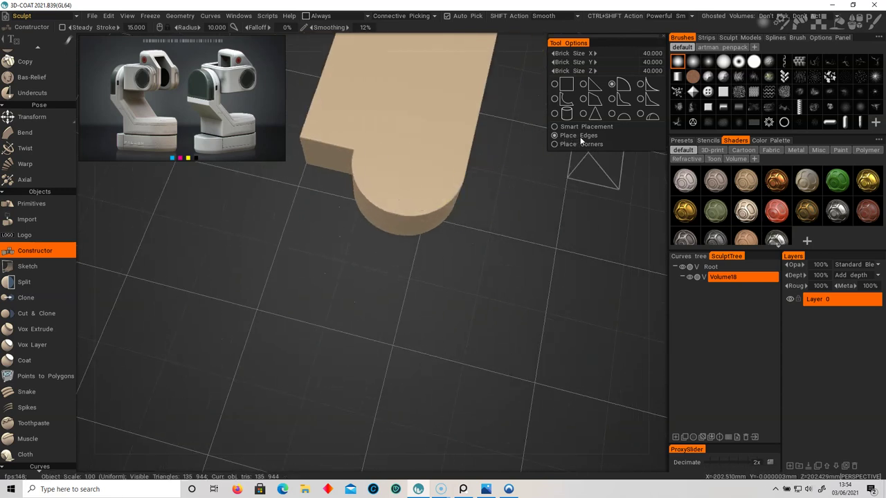
pyautogui.keyDown('ctrl'); pyautogui.click(423, 194); pyautogui.keyUp('ctrl')
# Place a quarter-round brick in the notch beside the rounded corner using Place Edges, forming a two-brick-wide round end
pyautogui.click(555, 127)
pyautogui.moveTo(366, 201)
pyautogui.keyDown('alt'); pyautogui.mouseDown()
pyautogui.moveTo(433, 173)
pyautogui.moveTo(475, 208)
pyautogui.moveTo(406, 217)
pyautogui.mouseUp(); pyautogui.keyUp('alt')
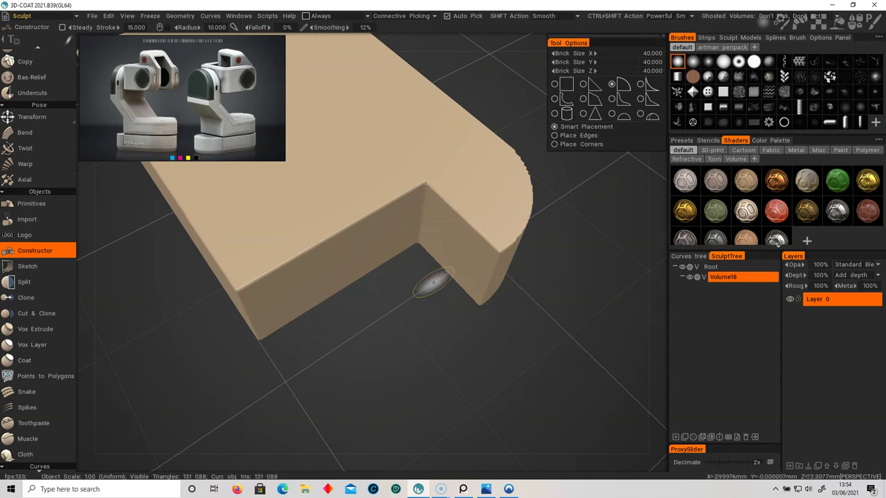
pyautogui.click(555, 135)
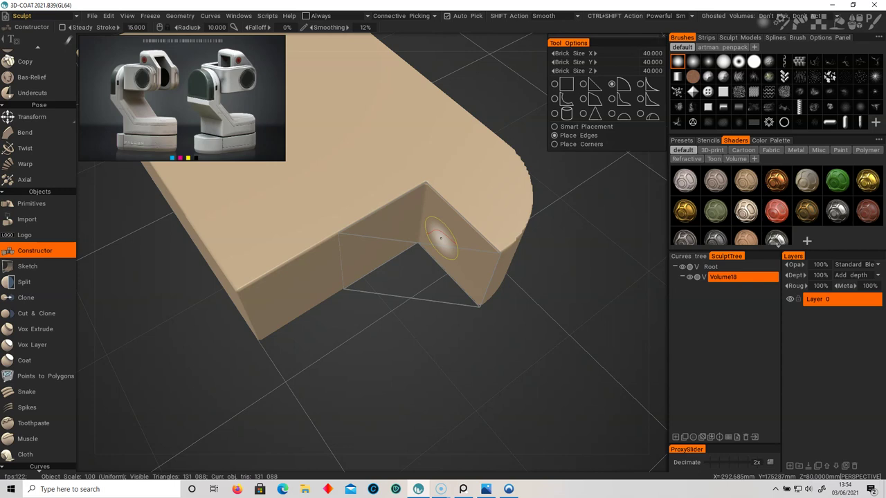
pyautogui.click(440, 239)
pyautogui.keyDown('alt'); pyautogui.moveTo(461, 237); pyautogui.dragTo(443, 266); pyautogui.keyUp('alt')
pyautogui.keyDown('alt'); pyautogui.moveTo(443, 267); pyautogui.dragTo(445, 294, button='right'); pyautogui.keyUp('alt')
# Remove the surplus bricks along the slab's long side so the slab is two bricks wide
pyautogui.moveTo(356, 271)
pyautogui.keyDown('ctrl'); pyautogui.mouseDown()
pyautogui.moveTo(343, 220)
pyautogui.moveTo(345, 135)
pyautogui.mouseUp(); pyautogui.keyUp('ctrl')
pyautogui.keyDown('alt'); pyautogui.moveTo(420, 167); pyautogui.dragTo(334, 171); pyautogui.keyUp('alt')
pyautogui.keyDown('alt'); pyautogui.moveTo(483, 194); pyautogui.dragTo(422, 222, button='middle'); pyautogui.keyUp('alt')
pyautogui.keyDown('ctrl'); pyautogui.moveTo(442, 207); pyautogui.dragTo(448, 169); pyautogui.keyUp('ctrl')
# Place two quarter-round bricks against the flat end of the slab to round it off
pyautogui.keyDown('alt'); pyautogui.moveTo(485, 229); pyautogui.dragTo(381, 227); pyautogui.keyUp('alt')
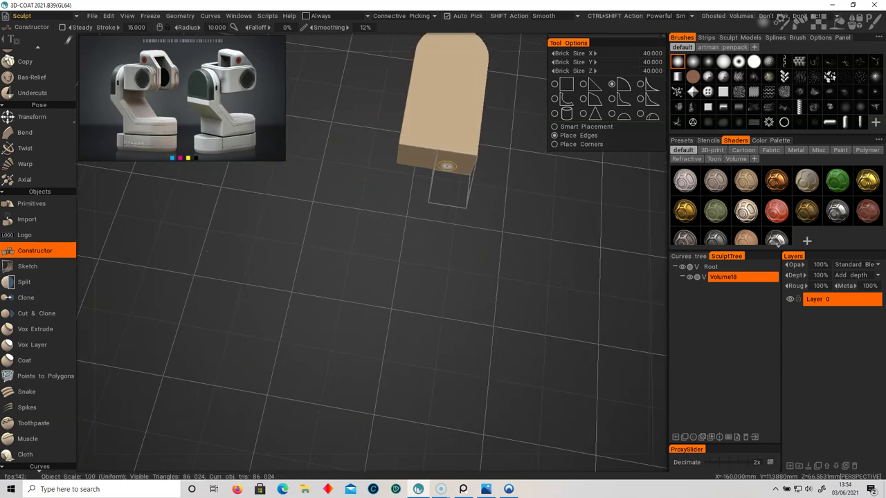
pyautogui.click(444, 159)
pyautogui.click(424, 160)
pyautogui.keyDown('alt'); pyautogui.moveTo(411, 204); pyautogui.dragTo(425, 245); pyautogui.keyUp('alt')
pyautogui.keyDown('alt'); pyautogui.moveTo(425, 245); pyautogui.dragTo(348, 243, button='right'); pyautogui.keyUp('alt')
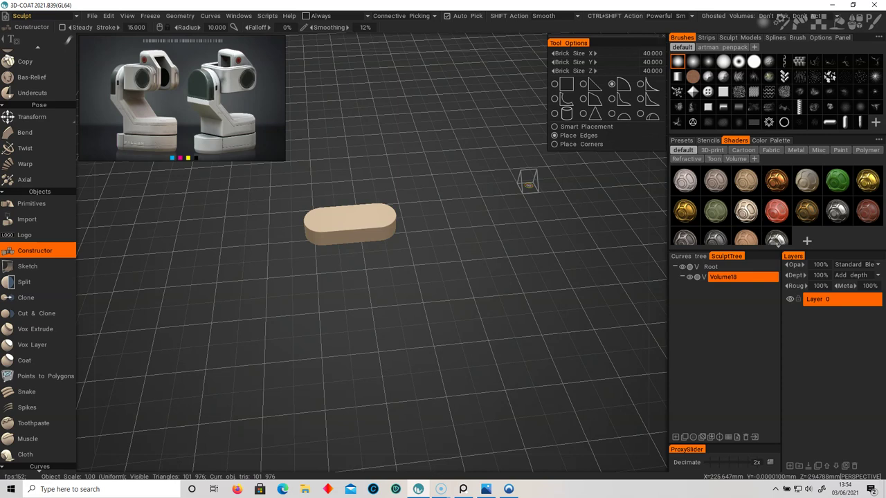
# Resample the rounded base with a density modulation factor of 2.669 and Good resampling quality
pyautogui.keyDown('alt'); pyautogui.moveTo(370, 247); pyautogui.dragTo(374, 256); pyautogui.keyUp('alt')
pyautogui.keyDown('alt'); pyautogui.moveTo(373, 257); pyautogui.dragTo(437, 266, button='right'); pyautogui.keyUp('alt')
pyautogui.keyDown('alt'); pyautogui.moveTo(437, 266); pyautogui.dragTo(522, 321, button='middle'); pyautogui.keyUp('alt')
pyautogui.keyDown('alt'); pyautogui.moveTo(456, 281); pyautogui.dragTo(448, 238); pyautogui.keyUp('alt')
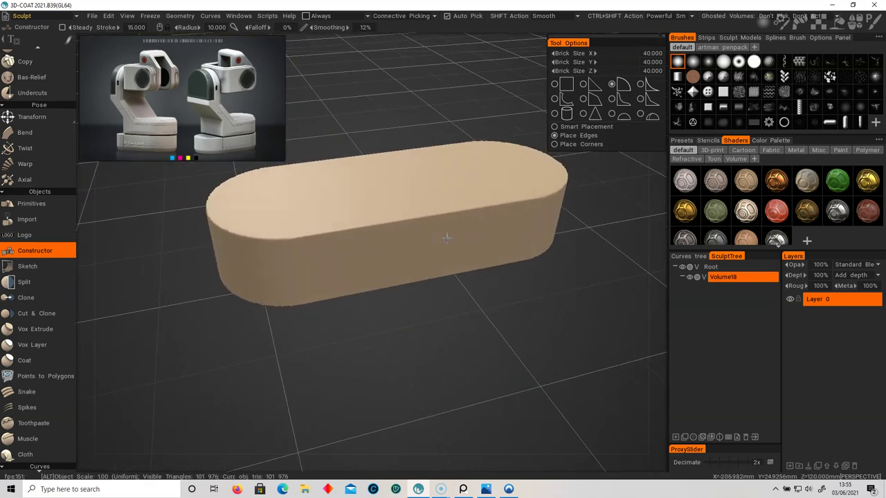
pyautogui.keyDown('alt'); pyautogui.moveTo(448, 238); pyautogui.dragTo(445, 255, button='middle'); pyautogui.keyUp('alt')
pyautogui.scroll(-5, 70, 386)
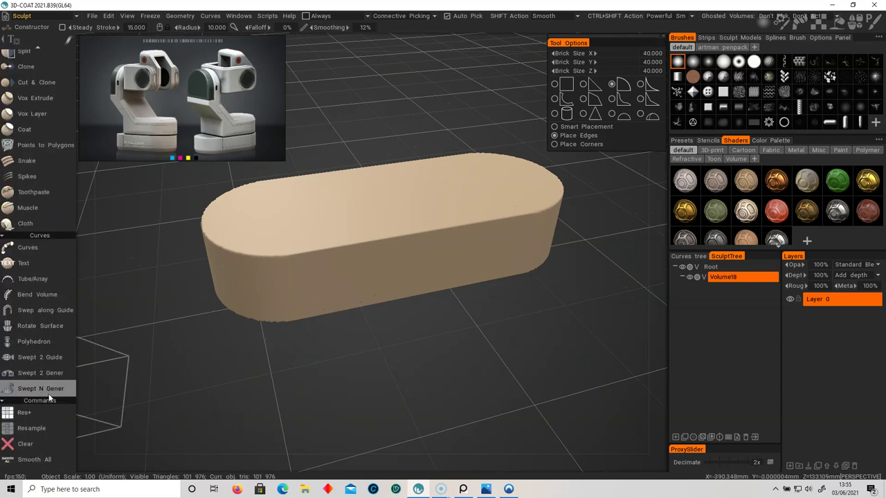
pyautogui.click(35, 428)
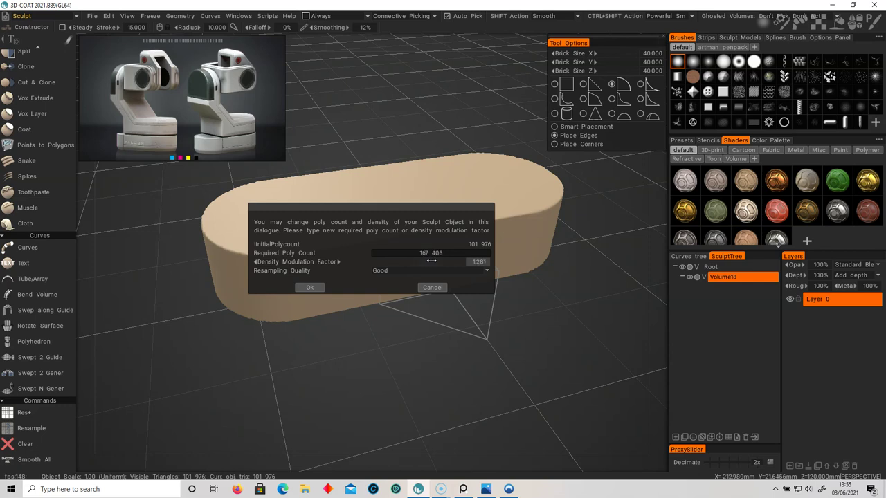
pyautogui.moveTo(473, 261); pyautogui.dragTo(465, 262)
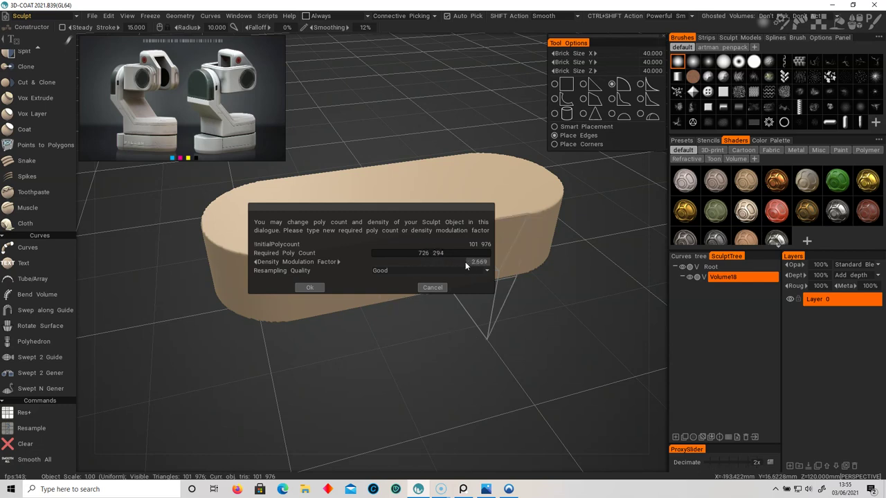
pyautogui.click(310, 288)
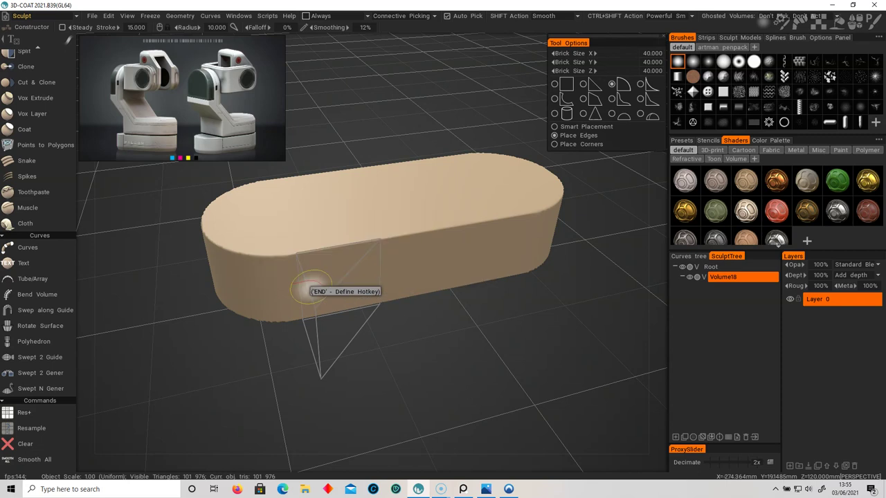
# Move the Tool Options window beside the reference image and switch the viewport to orthographic projection
pyautogui.keyDown('alt'); pyautogui.moveTo(507, 334); pyautogui.dragTo(484, 316); pyautogui.keyUp('alt')
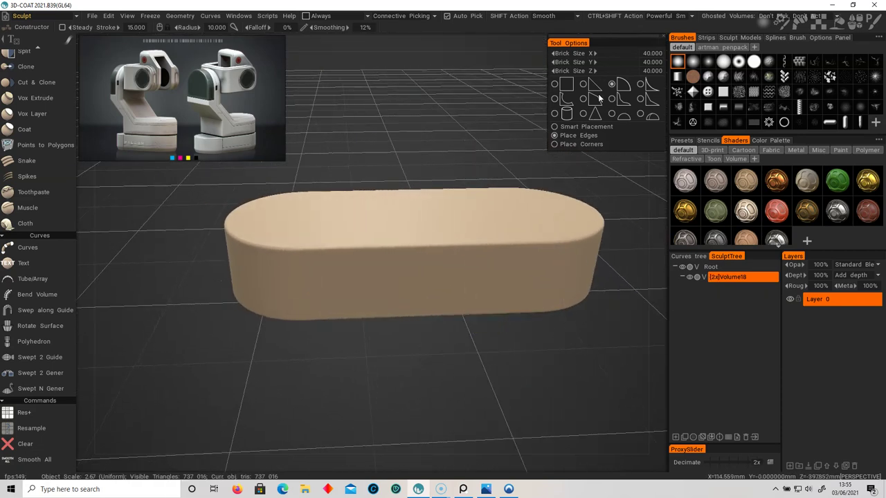
pyautogui.moveTo(594, 38); pyautogui.dragTo(347, 43)
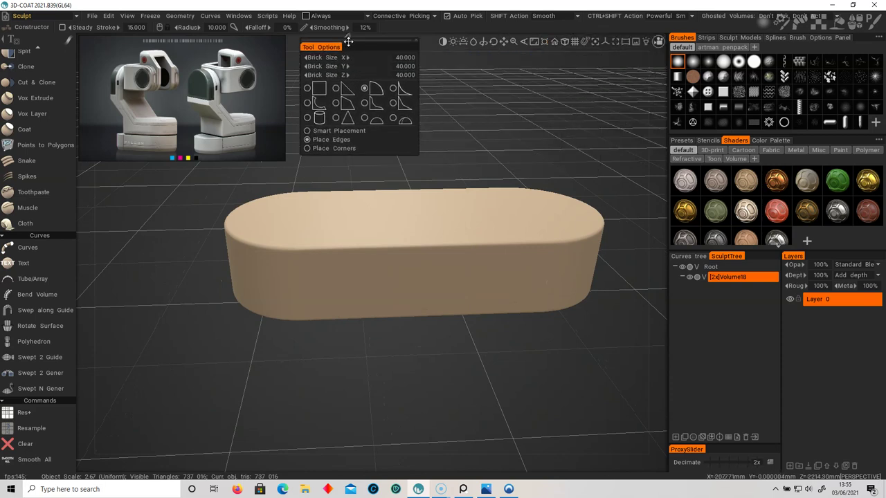
pyautogui.moveTo(565, 45)
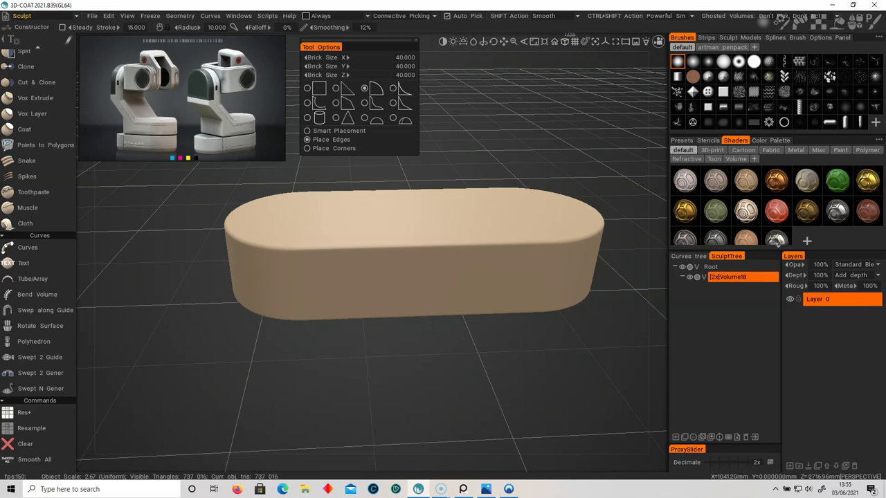
pyautogui.click(569, 39)
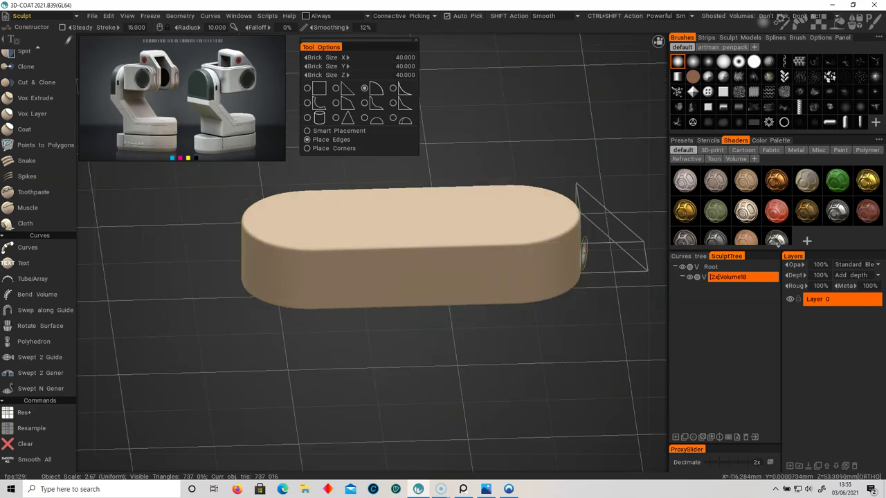
# Examine the rounded base from the front and from the top in orthographic projection
pyautogui.press('alt')
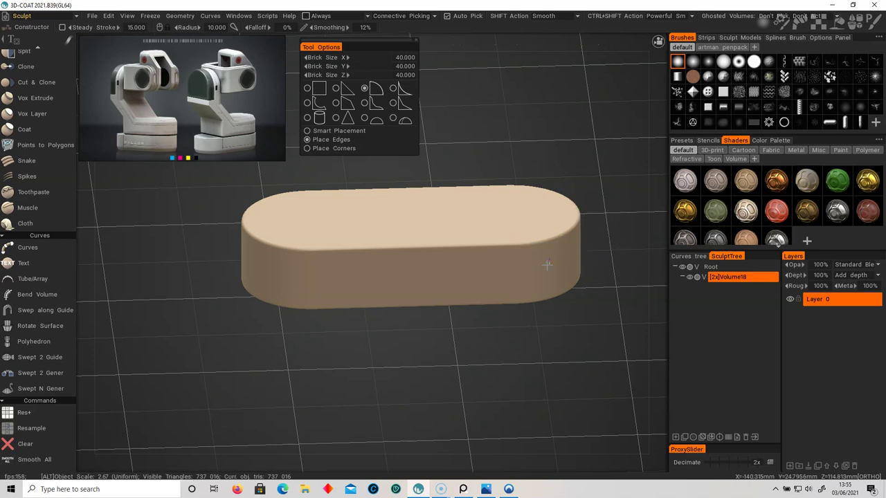
pyautogui.keyDown('alt'); pyautogui.moveTo(520, 345); pyautogui.dragTo(514, 301); pyautogui.keyUp('alt')
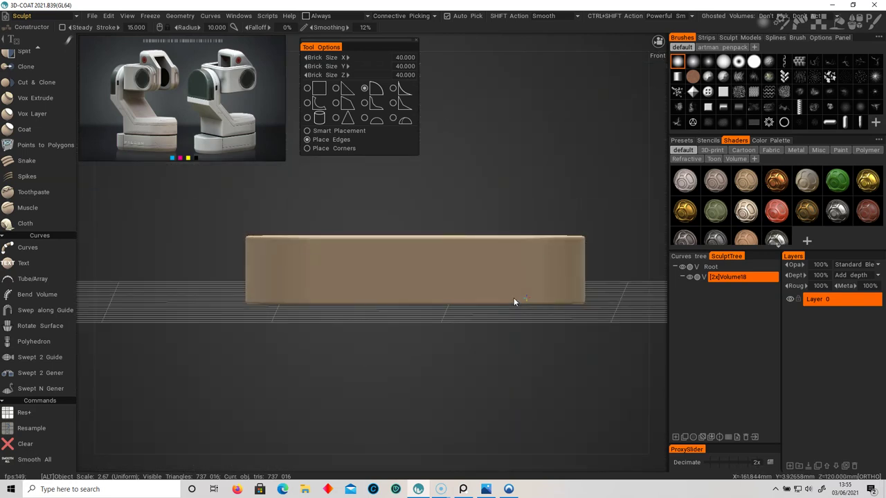
pyautogui.keyDown('alt'); pyautogui.moveTo(505, 322); pyautogui.dragTo(502, 361); pyautogui.keyUp('alt')
pyautogui.press('KP_2')
pyautogui.press('KP_2')
pyautogui.keyDown('alt'); pyautogui.moveTo(527, 333); pyautogui.dragTo(546, 396); pyautogui.keyUp('alt')
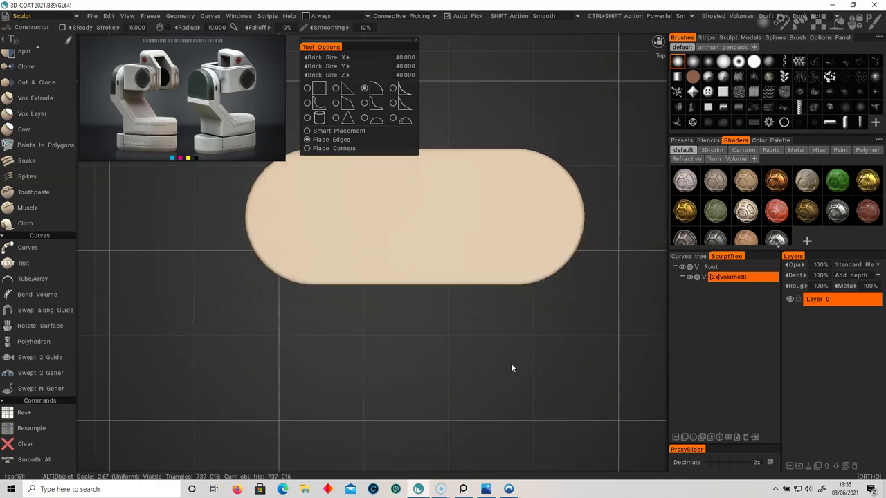
pyautogui.keyDown('alt'); pyautogui.moveTo(511, 364); pyautogui.dragTo(517, 298); pyautogui.keyUp('alt')
pyautogui.press('KP_2')
pyautogui.keyDown('alt'); pyautogui.moveTo(498, 276); pyautogui.dragTo(488, 308, button='middle'); pyautogui.keyUp('alt')
pyautogui.keyDown('alt'); pyautogui.moveTo(487, 309); pyautogui.dragTo(500, 311, button='right'); pyautogui.keyUp('alt')
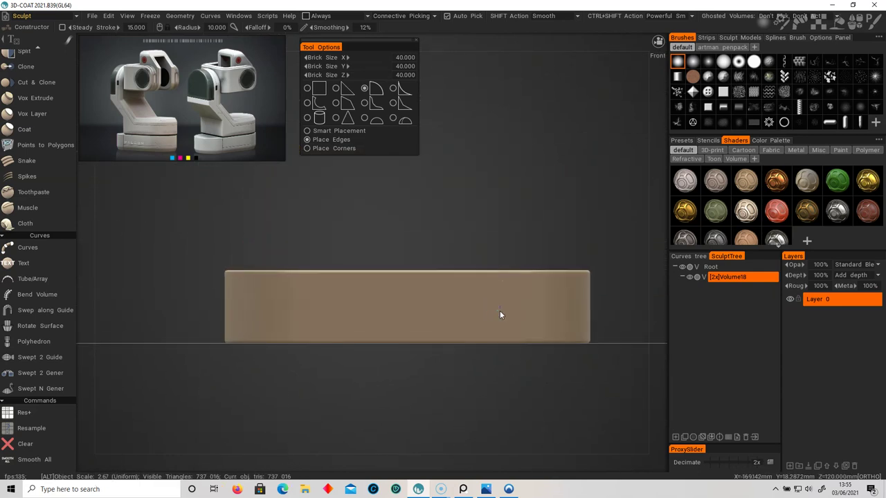
# Compare the base's front view in perspective and orthographic projection, ending in orthographic
pyautogui.click(443, 41)
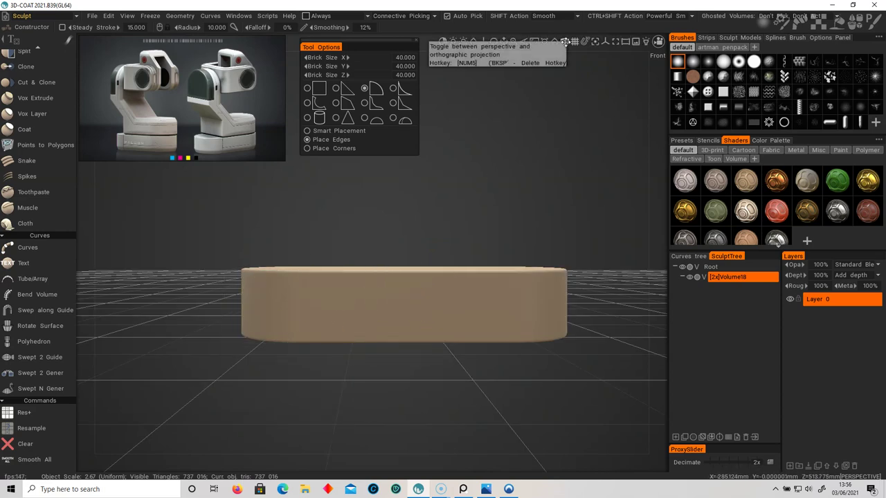
pyautogui.click(443, 41)
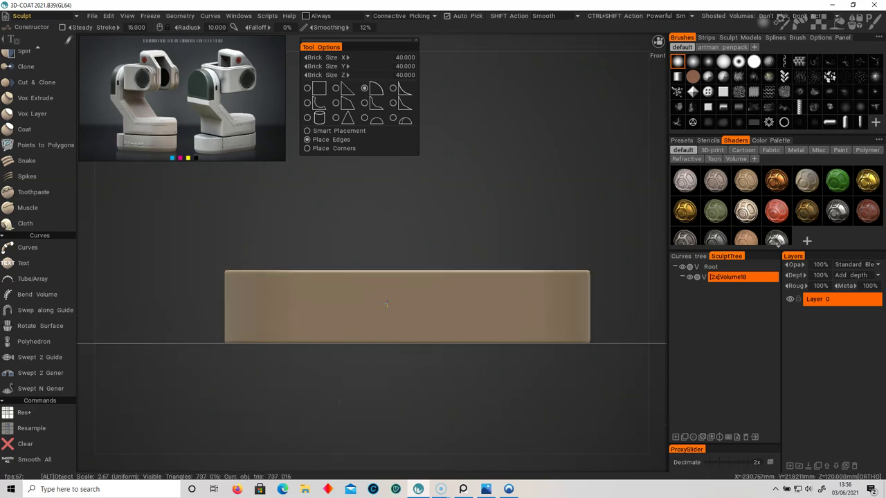
pyautogui.moveTo(397, 239); pyautogui.dragTo(365, 236, button='middle')
pyautogui.moveTo(365, 236); pyautogui.dragTo(407, 258, button='right')
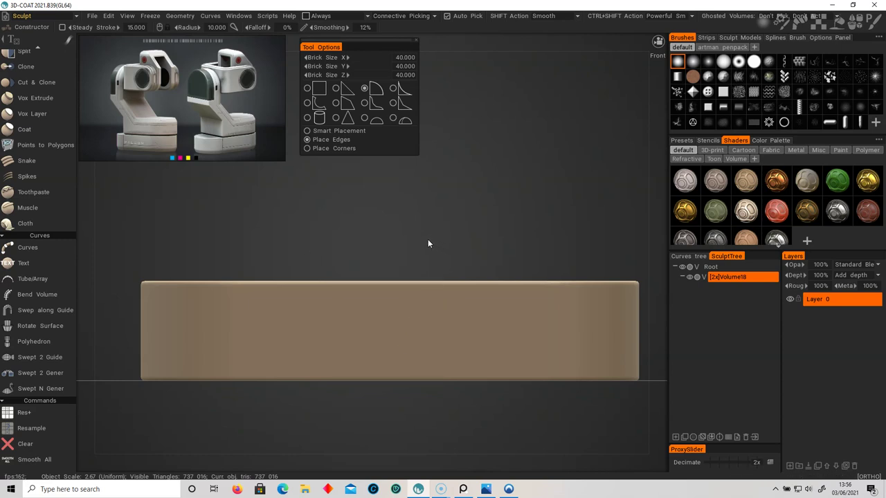
# From the top view, choose the box brick shape and add a new volume named middle to the sculpt tree
pyautogui.keyDown('alt'); pyautogui.moveTo(365, 273); pyautogui.dragTo(237, 283); pyautogui.keyUp('alt')
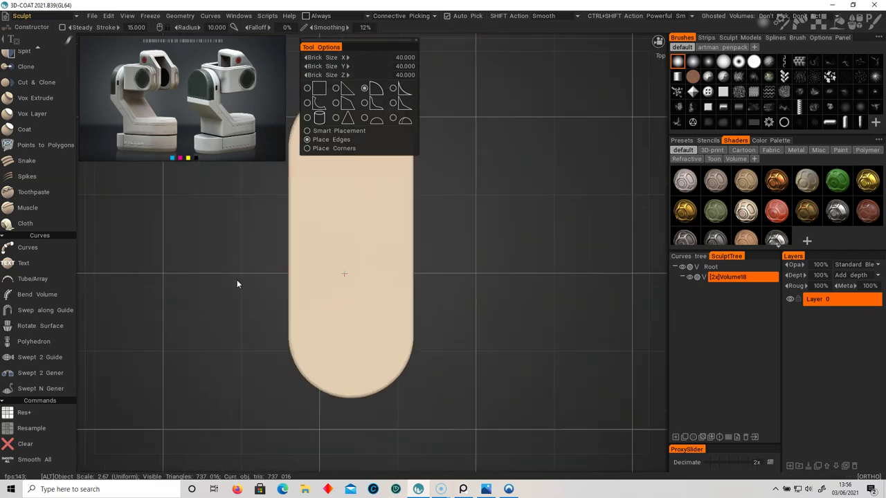
pyautogui.keyDown('alt'); pyautogui.moveTo(373, 305); pyautogui.dragTo(319, 310, button='middle'); pyautogui.keyUp('alt')
pyautogui.keyDown('alt'); pyautogui.moveTo(347, 259); pyautogui.dragTo(308, 283, button='middle'); pyautogui.keyUp('alt')
pyautogui.keyDown('alt'); pyautogui.moveTo(409, 340); pyautogui.dragTo(393, 326, button='right'); pyautogui.keyUp('alt')
pyautogui.keyDown('alt'); pyautogui.moveTo(393, 326); pyautogui.dragTo(399, 331, button='middle'); pyautogui.keyUp('alt')
pyautogui.keyDown('alt'); pyautogui.moveTo(442, 311); pyautogui.dragTo(480, 330, button='middle'); pyautogui.keyUp('alt')
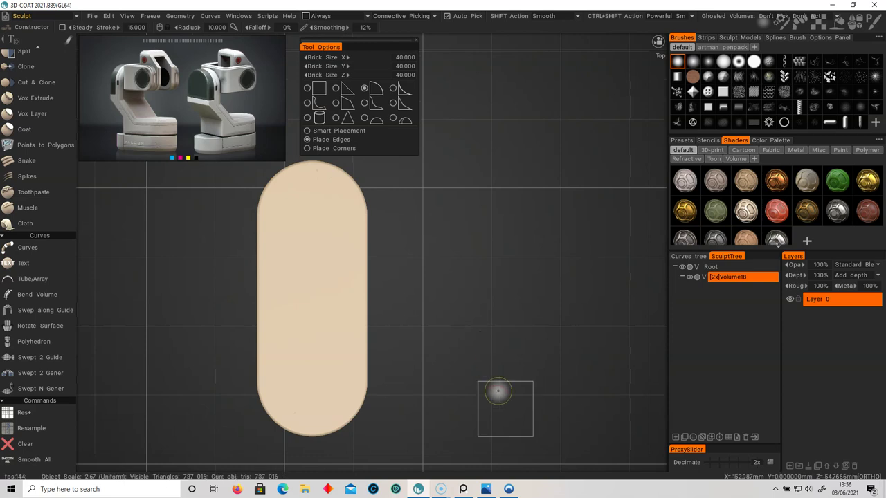
pyautogui.click(309, 89)
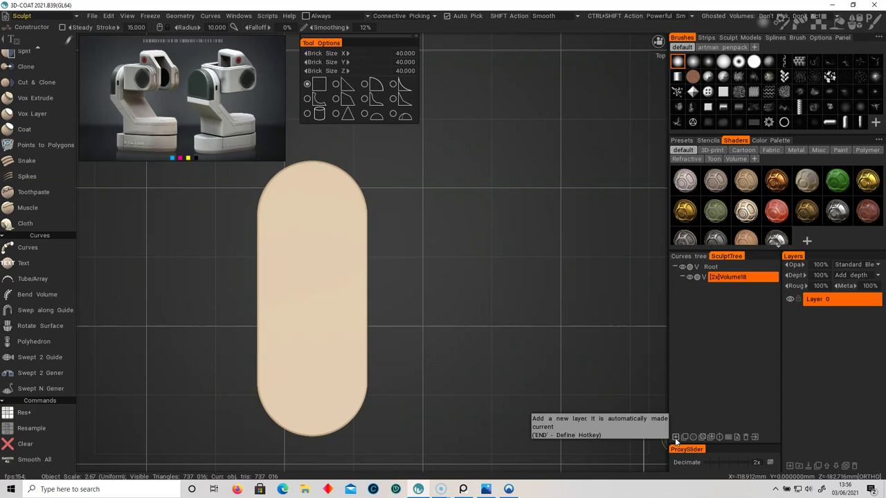
pyautogui.click(676, 441)
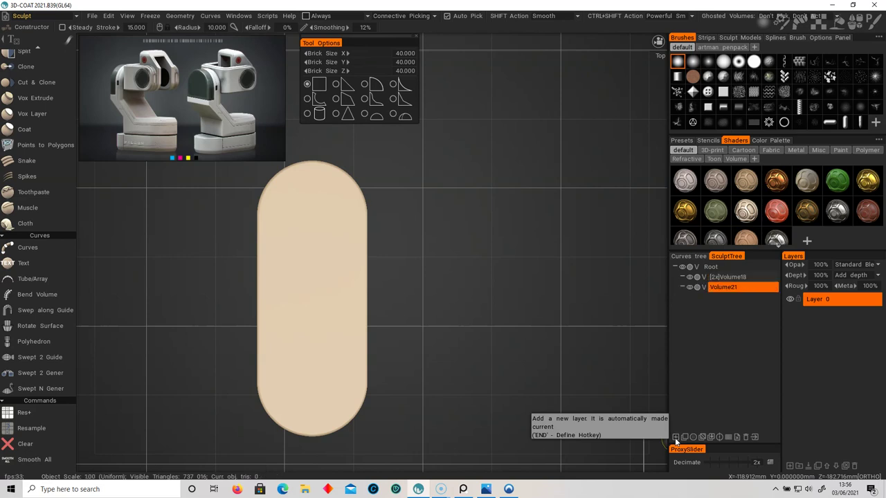
pyautogui.doubleClick(729, 287)
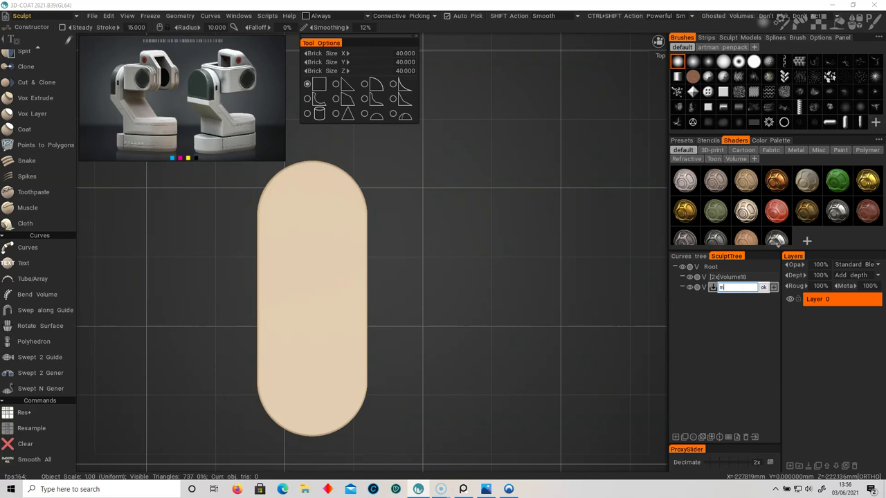
pyautogui.press('Return')
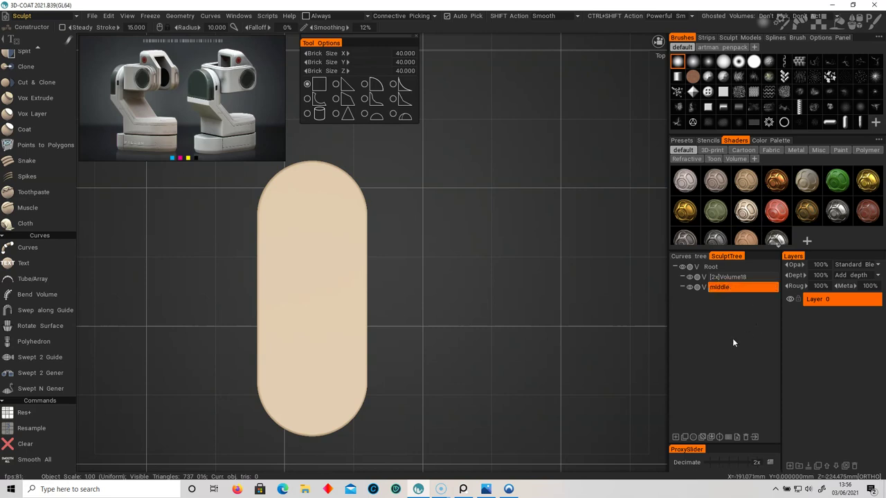
# Place six 40-unit box bricks beside the base to form a slab two bricks wide and three bricks long
pyautogui.keyDown('alt'); pyautogui.moveTo(403, 293); pyautogui.dragTo(417, 289, button='middle'); pyautogui.keyUp('alt')
pyautogui.keyDown('alt'); pyautogui.moveTo(443, 386); pyautogui.dragTo(369, 362, button='middle'); pyautogui.keyUp('alt')
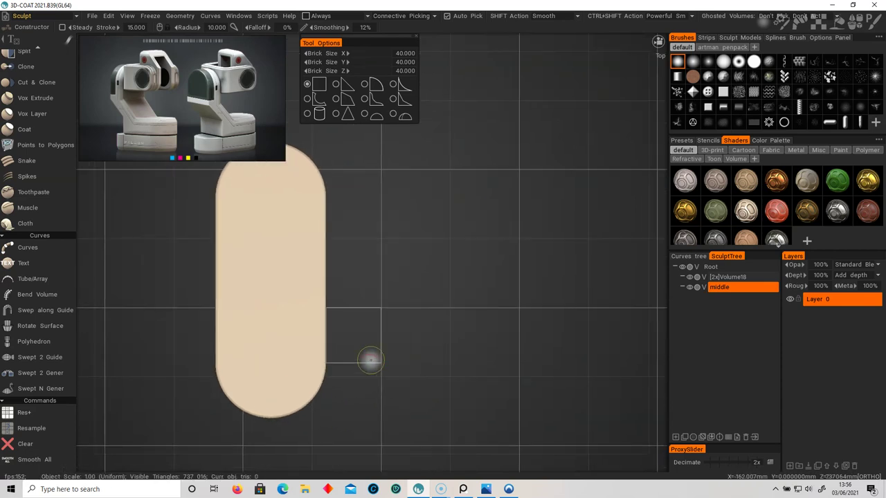
pyautogui.click(392, 353)
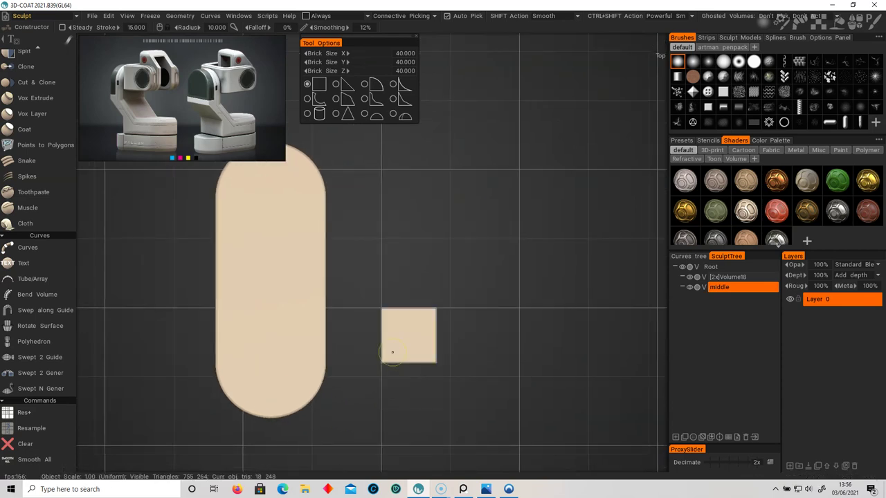
pyautogui.click(451, 348)
pyautogui.click(418, 293)
pyautogui.click(464, 282)
pyautogui.click(409, 225)
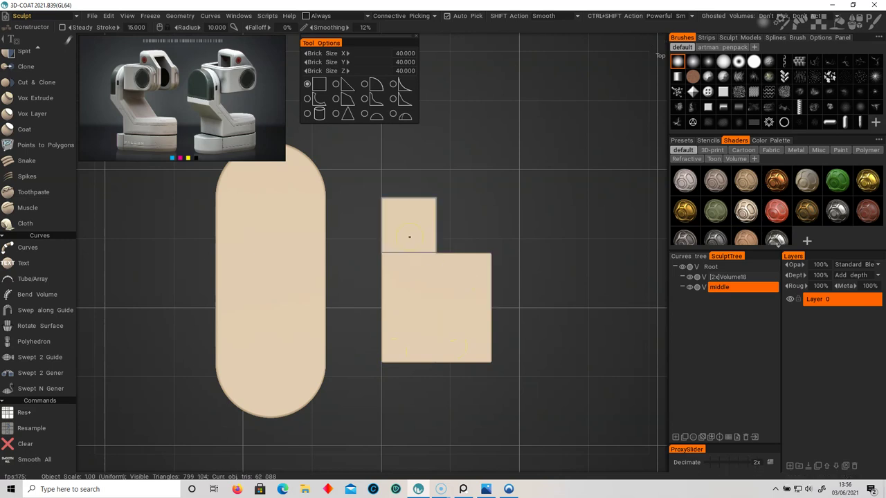
pyautogui.click(459, 223)
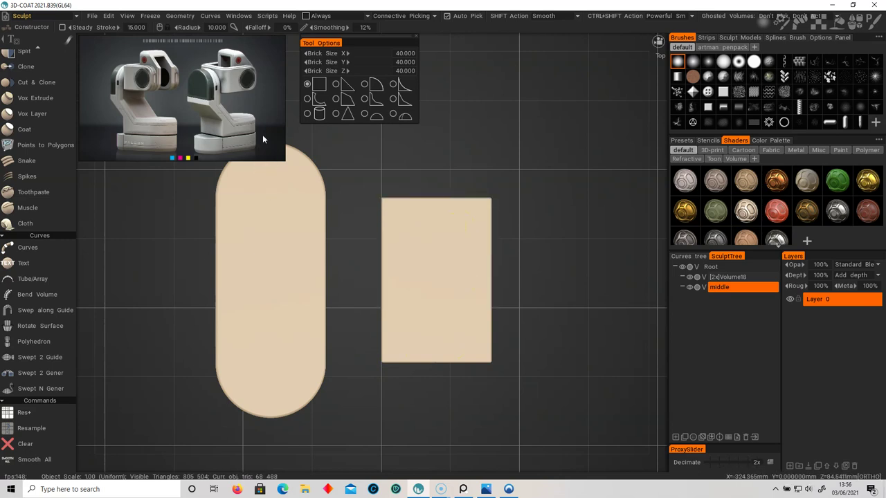
# Round off one short end of the middle slab with two quarter-round bricks using Place Edges
pyautogui.click(363, 86)
pyautogui.keyDown('alt'); pyautogui.moveTo(442, 305); pyautogui.dragTo(409, 183); pyautogui.keyUp('alt')
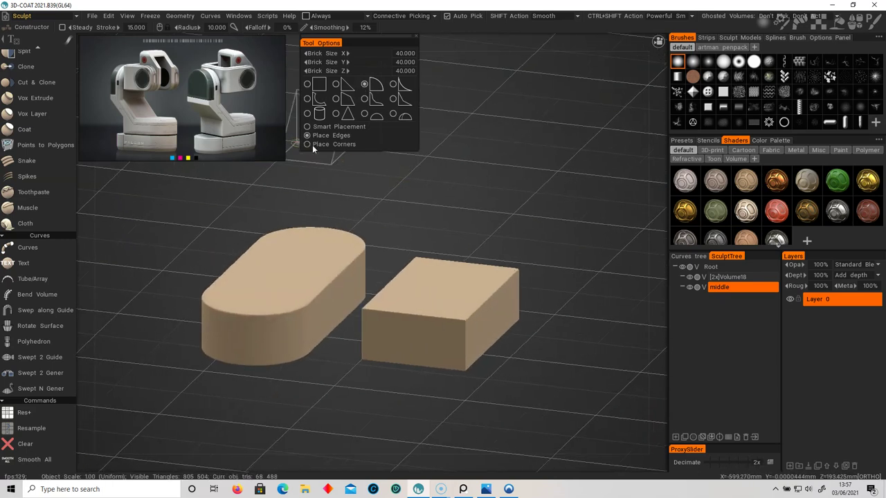
pyautogui.moveTo(411, 364); pyautogui.dragTo(439, 353, button='right')
pyautogui.keyDown('alt'); pyautogui.moveTo(434, 337); pyautogui.dragTo(424, 374); pyautogui.keyUp('alt')
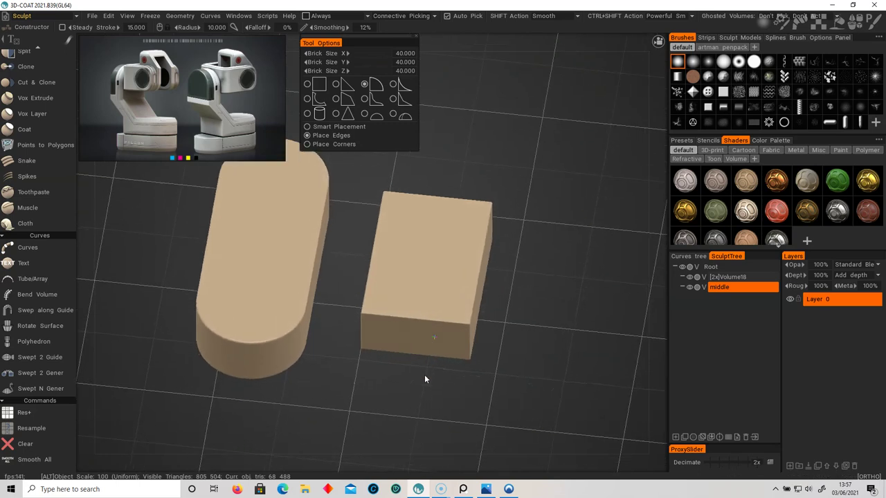
pyautogui.click(437, 341)
pyautogui.click(399, 341)
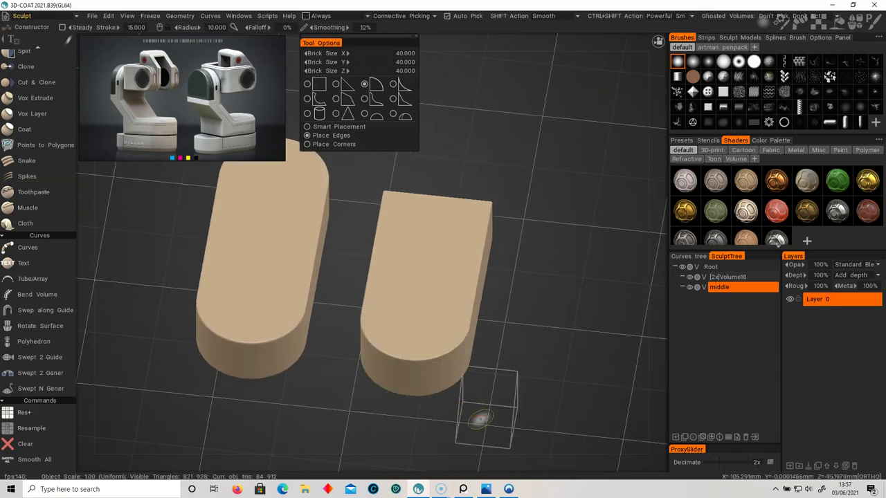
# Place a right-triangle wedge brick on top of the middle slab's flat end, on one half, sloping down toward the rounded end
pyautogui.keyDown('alt'); pyautogui.moveTo(480, 415); pyautogui.dragTo(461, 342, button='right'); pyautogui.keyUp('alt')
pyautogui.keyDown('alt'); pyautogui.moveTo(403, 334); pyautogui.dragTo(546, 308); pyautogui.keyUp('alt')
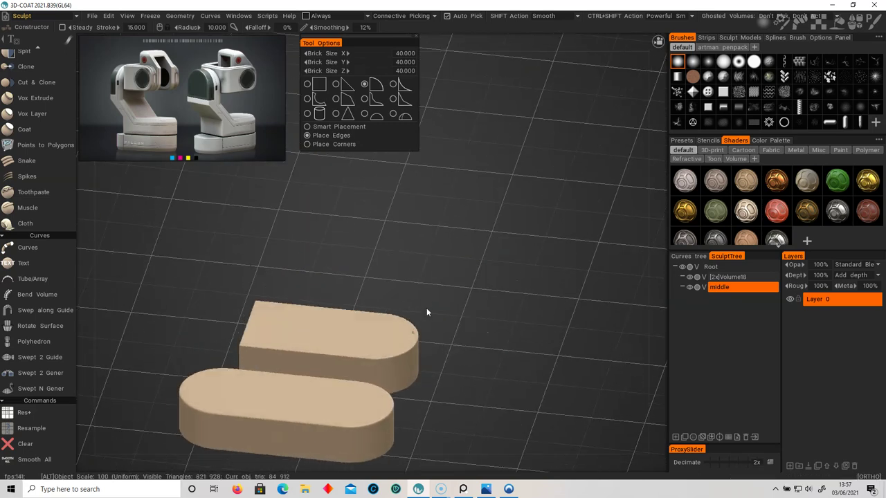
pyautogui.keyDown('alt'); pyautogui.moveTo(366, 296); pyautogui.dragTo(372, 297, button='right'); pyautogui.keyUp('alt')
pyautogui.keyDown('alt'); pyautogui.moveTo(372, 297); pyautogui.dragTo(443, 286, button='middle'); pyautogui.keyUp('alt')
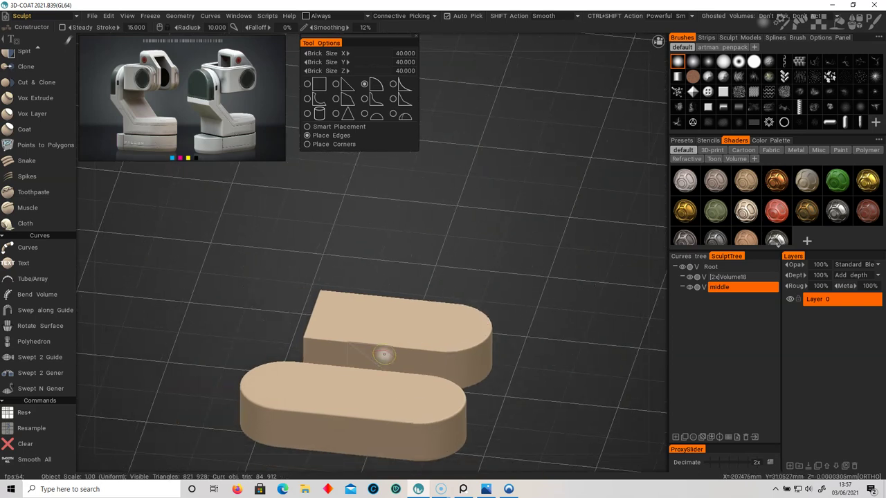
pyautogui.keyDown('alt'); pyautogui.moveTo(377, 316); pyautogui.dragTo(436, 312); pyautogui.keyUp('alt')
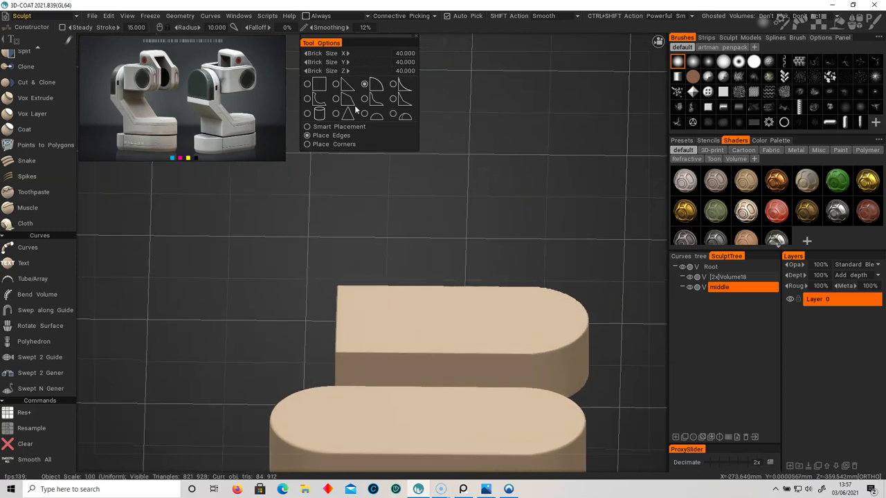
pyautogui.moveTo(360, 43); pyautogui.dragTo(374, 62)
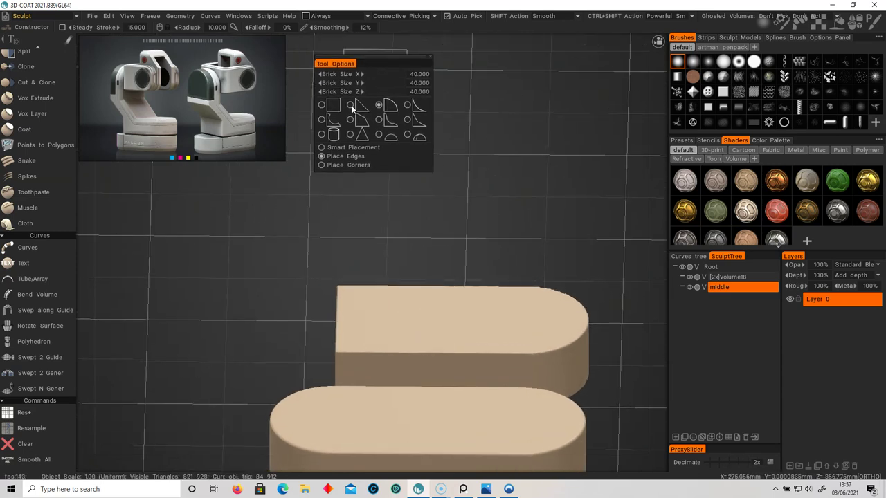
pyautogui.click(353, 109)
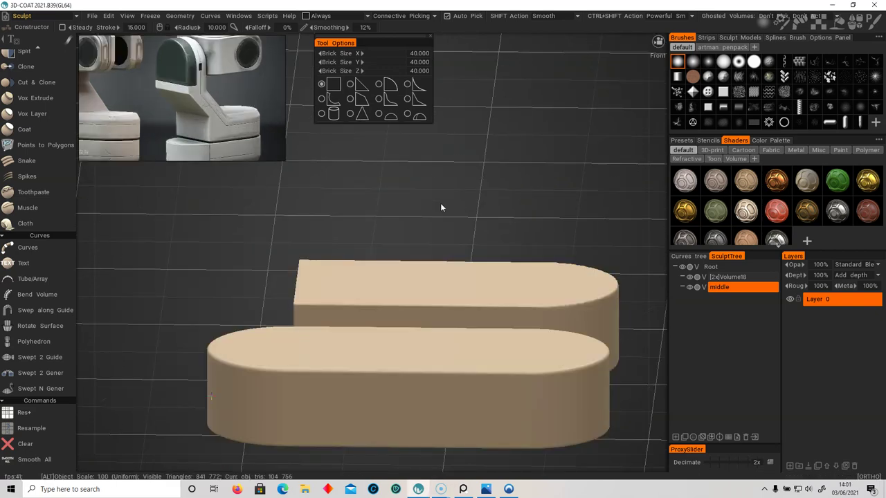
pyautogui.keyDown('alt'); pyautogui.moveTo(440, 203); pyautogui.dragTo(392, 234); pyautogui.keyUp('alt')
pyautogui.click(362, 86)
pyautogui.keyDown('alt'); pyautogui.moveTo(465, 263); pyautogui.dragTo(428, 258, button='middle'); pyautogui.keyUp('alt')
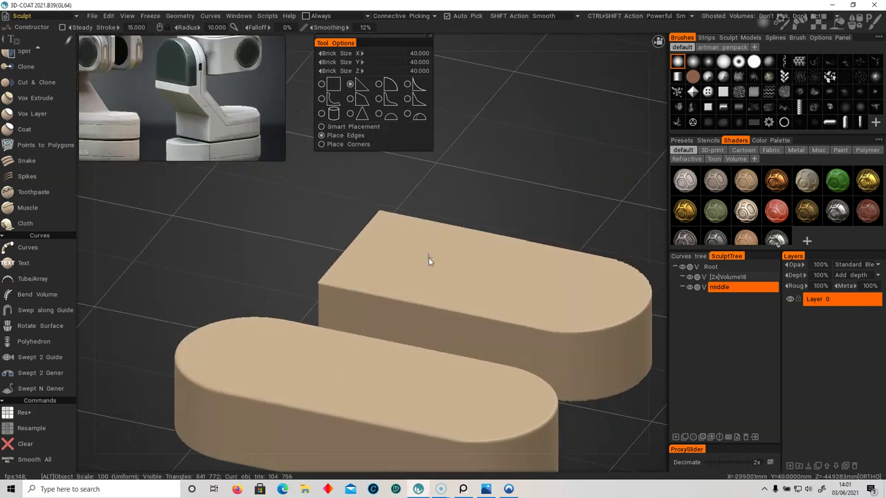
pyautogui.click(352, 256)
# Place a second matching wedge brick beside the first so the slope spans the full slab width
pyautogui.keyDown('alt'); pyautogui.moveTo(474, 248); pyautogui.dragTo(272, 268); pyautogui.keyUp('alt')
pyautogui.keyDown('alt'); pyautogui.moveTo(409, 251); pyautogui.dragTo(261, 288, button='middle'); pyautogui.keyUp('alt')
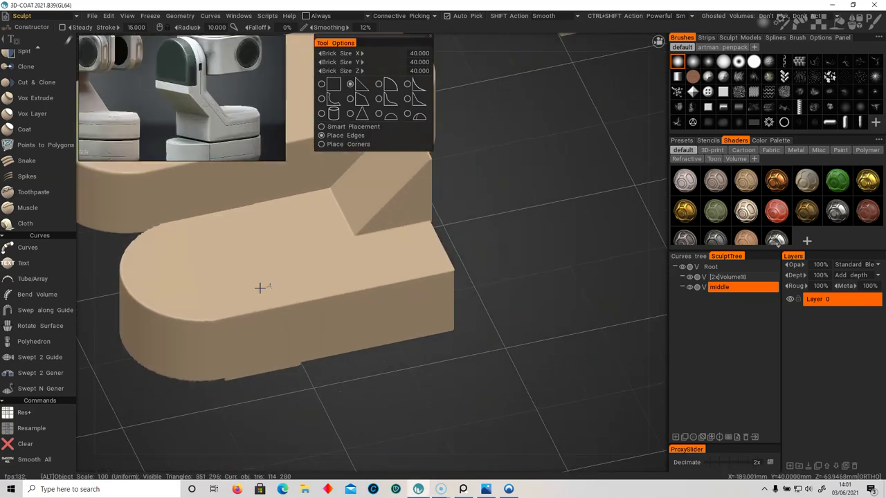
pyautogui.keyDown('alt'); pyautogui.moveTo(386, 217); pyautogui.dragTo(597, 230); pyautogui.keyUp('alt')
pyautogui.moveTo(386, 225)
pyautogui.keyDown('alt'); pyautogui.mouseDown()
pyautogui.moveTo(431, 311)
pyautogui.moveTo(487, 270)
pyautogui.moveTo(405, 175)
pyautogui.mouseUp(); pyautogui.keyUp('alt')
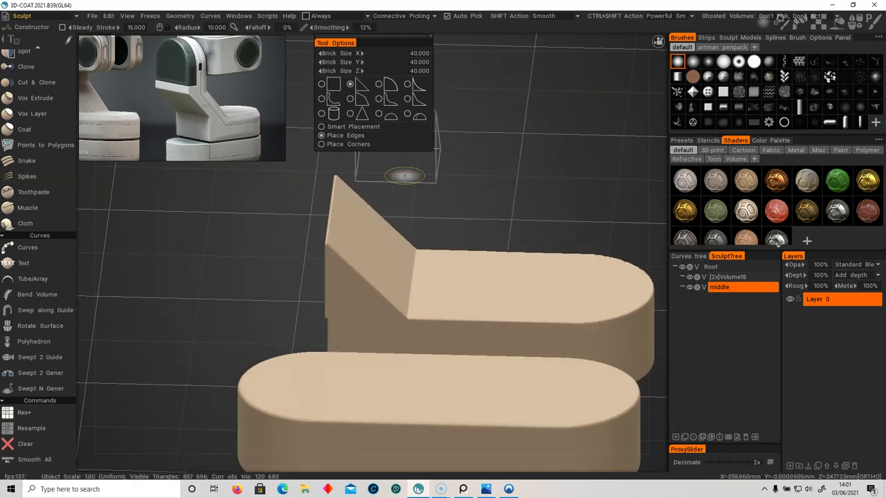
# Place two box bricks side by side against the vertical back face of the wedges
pyautogui.click(321, 84)
pyautogui.keyDown('alt'); pyautogui.moveTo(373, 252); pyautogui.dragTo(305, 258); pyautogui.keyUp('alt')
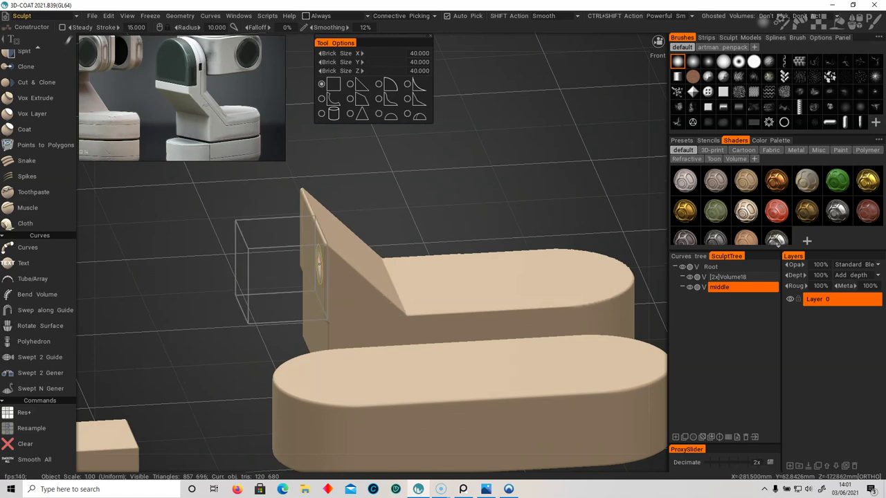
pyautogui.click(313, 267)
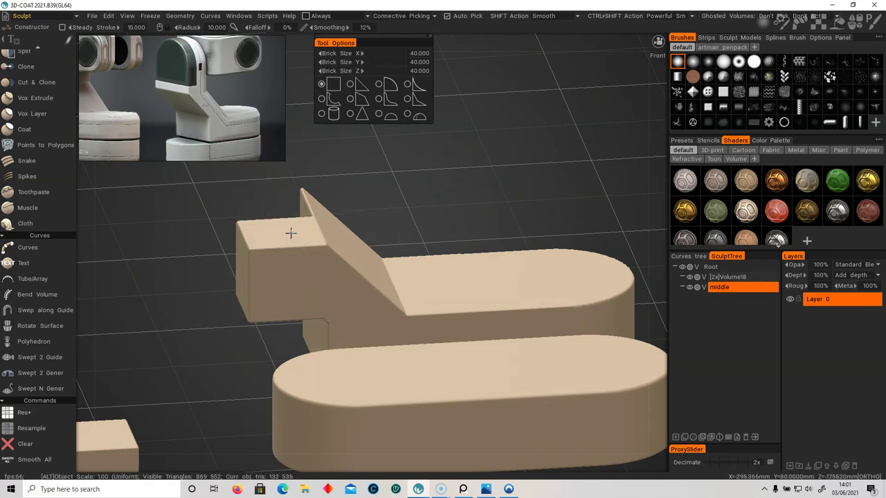
pyautogui.keyDown('alt'); pyautogui.moveTo(291, 233); pyautogui.dragTo(339, 239); pyautogui.keyUp('alt')
pyautogui.click(215, 241)
# Stack two box bricks side by side on top of the pair behind the wedges to form the upright
pyautogui.keyDown('alt'); pyautogui.moveTo(216, 242); pyautogui.dragTo(398, 232); pyautogui.keyUp('alt')
pyautogui.click(278, 245)
pyautogui.keyDown('alt'); pyautogui.moveTo(301, 246); pyautogui.dragTo(219, 255); pyautogui.keyUp('alt')
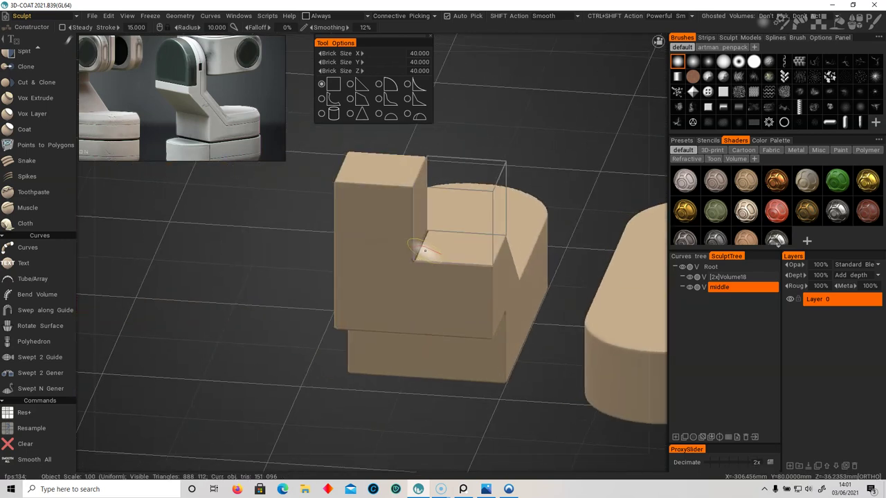
pyautogui.moveTo(425, 250)
pyautogui.keyDown('alt'); pyautogui.mouseDown()
pyautogui.moveTo(560, 255)
pyautogui.moveTo(448, 298)
pyautogui.moveTo(406, 291)
pyautogui.mouseUp(); pyautogui.keyUp('alt')
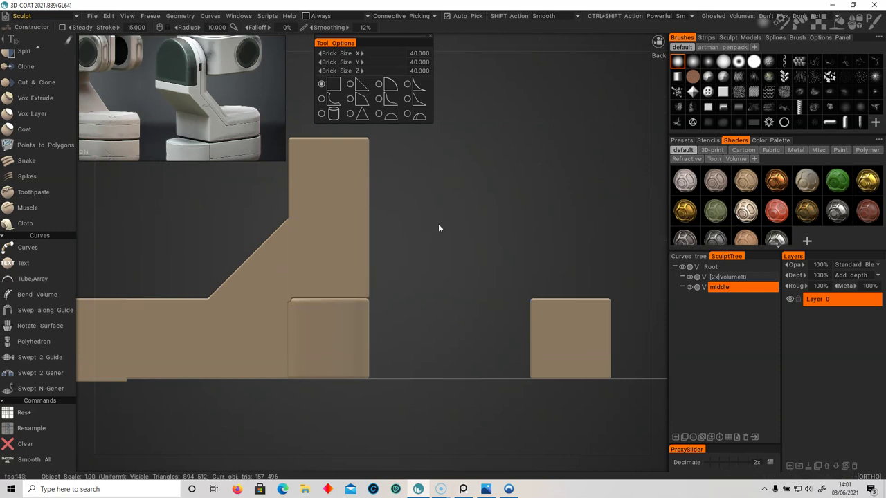
# Remove the stray box brick standing apart from the middle section and hide the base volume
pyautogui.scroll(4, 34, 247)
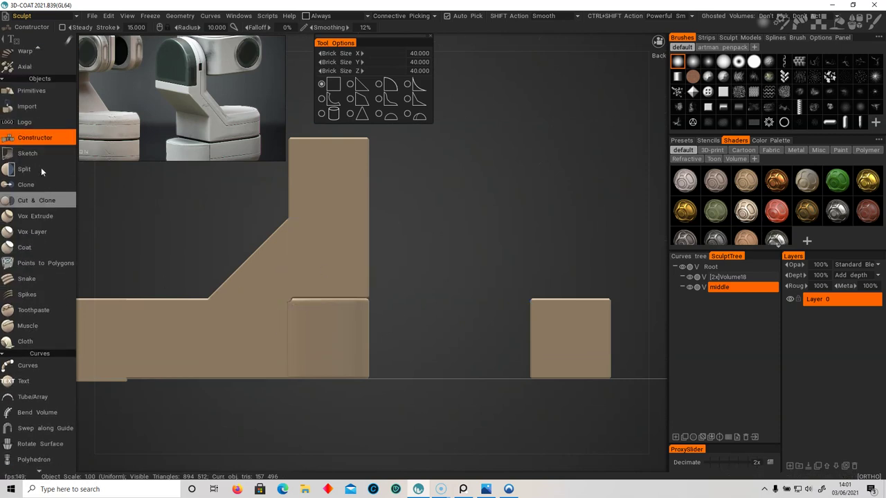
pyautogui.scroll(1, 43, 187)
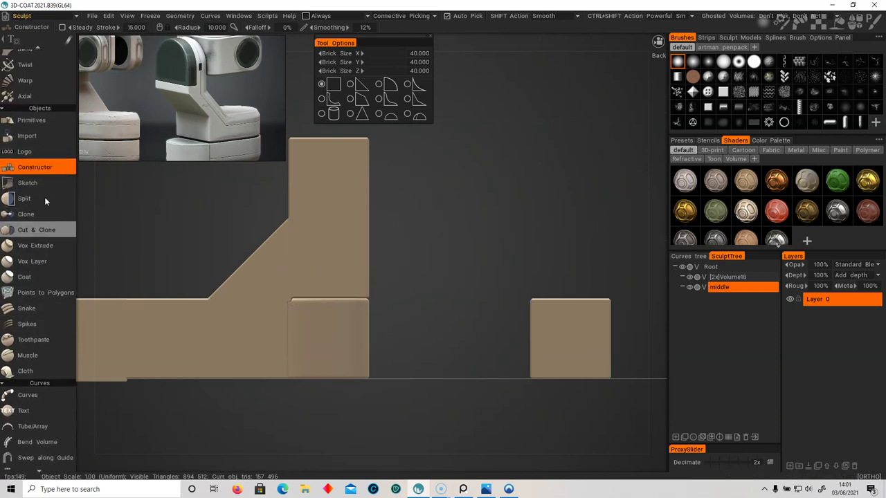
pyautogui.keyDown('ctrl'); pyautogui.click(570, 340); pyautogui.keyUp('ctrl')
pyautogui.click(689, 279)
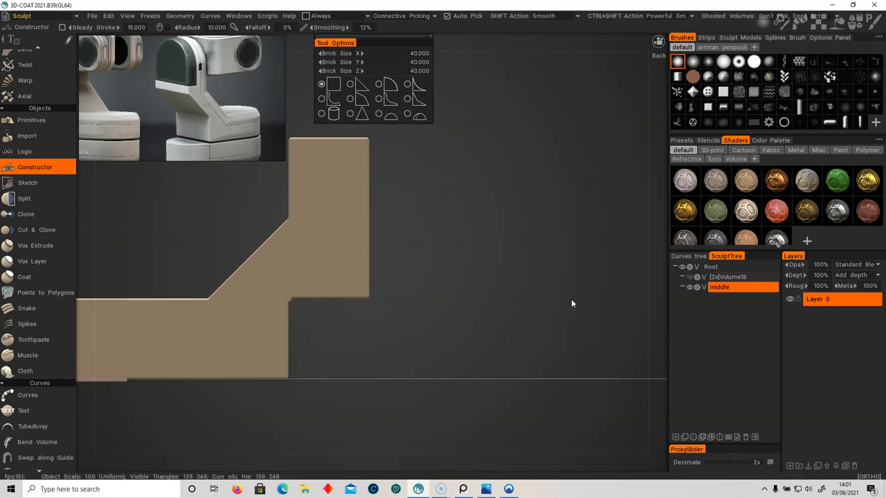
# Cut off the lower corner of the overhang diagonally, parallel to the slope on its other side
pyautogui.keyDown('alt'); pyautogui.moveTo(441, 271); pyautogui.dragTo(499, 277, button='middle'); pyautogui.keyUp('alt')
pyautogui.scroll(9, 29, 260)
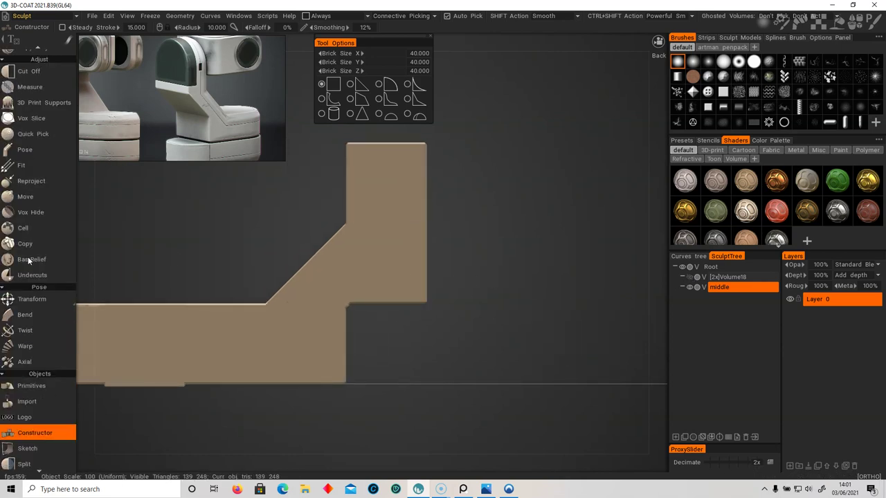
pyautogui.click(29, 72)
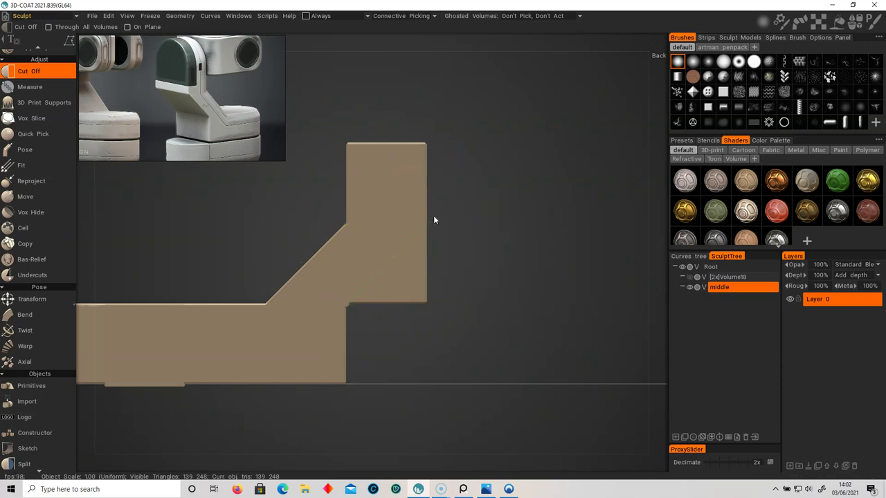
pyautogui.click(357, 319)
pyautogui.keyDown('alt'); pyautogui.moveTo(493, 308); pyautogui.dragTo(234, 316); pyautogui.keyUp('alt')
pyautogui.keyDown('alt'); pyautogui.moveTo(327, 319); pyautogui.dragTo(261, 340, button='middle'); pyautogui.keyUp('alt')
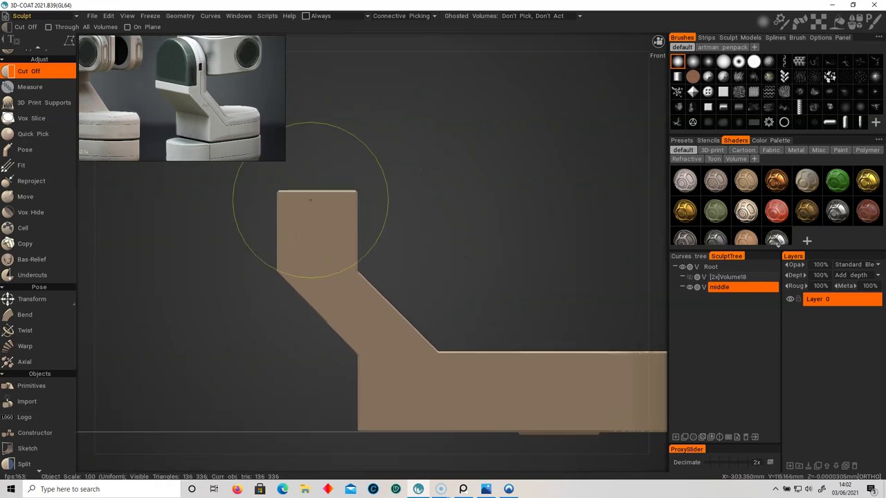
# Round off the top of the upright with two quarter-round Constructor bricks using Place Edges
pyautogui.scroll(-5, 7, 371)
pyautogui.click(47, 318)
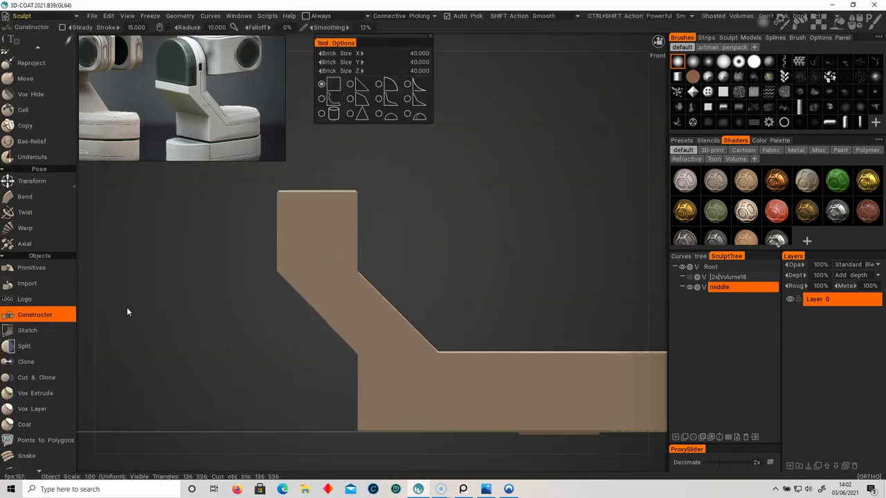
pyautogui.click(380, 86)
pyautogui.keyDown('alt'); pyautogui.moveTo(330, 186); pyautogui.dragTo(448, 276); pyautogui.keyUp('alt')
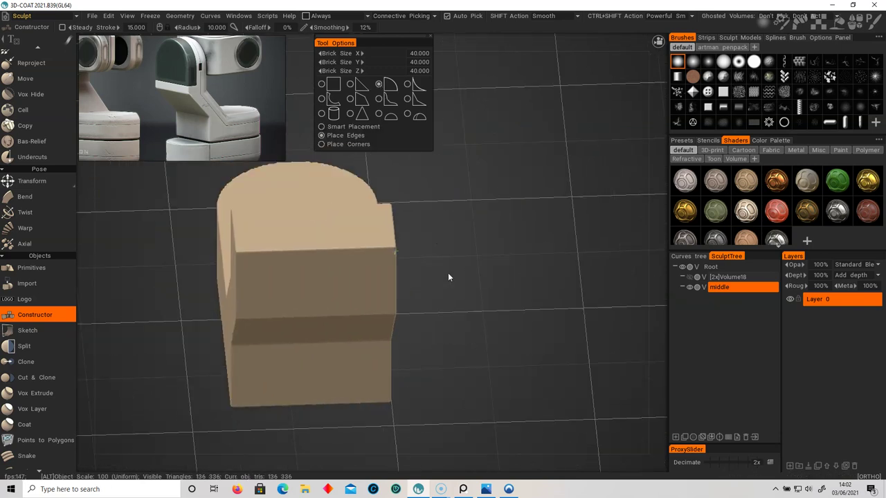
pyautogui.click(360, 232)
pyautogui.click(302, 226)
pyautogui.keyDown('alt'); pyautogui.moveTo(508, 270); pyautogui.dragTo(483, 302); pyautogui.keyUp('alt')
pyautogui.keyDown('alt'); pyautogui.moveTo(482, 299); pyautogui.dragTo(451, 314, button='middle'); pyautogui.keyUp('alt')
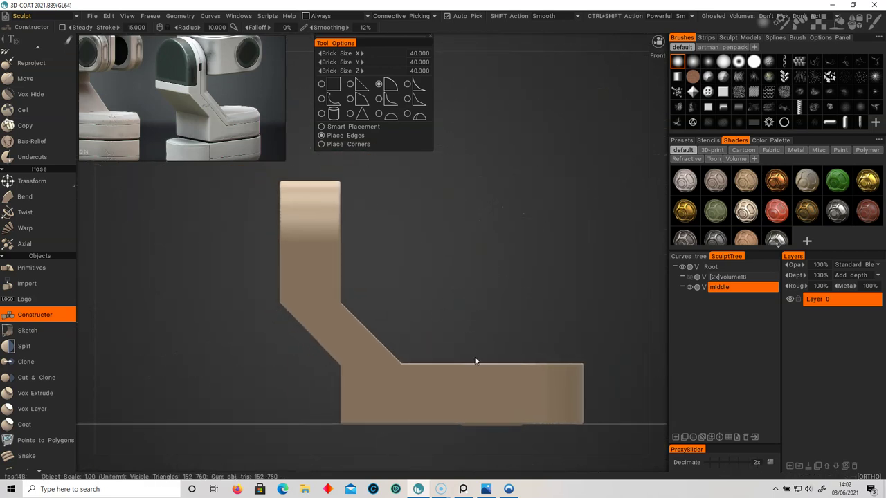
# Show the base volume again and use Transform to raise the middle section and align it directly above the base
pyautogui.click(689, 278)
pyautogui.keyDown('alt'); pyautogui.moveTo(447, 334); pyautogui.dragTo(656, 346); pyautogui.keyUp('alt')
pyautogui.keyDown('alt'); pyautogui.moveTo(382, 346); pyautogui.dragTo(466, 341, button='middle'); pyautogui.keyUp('alt')
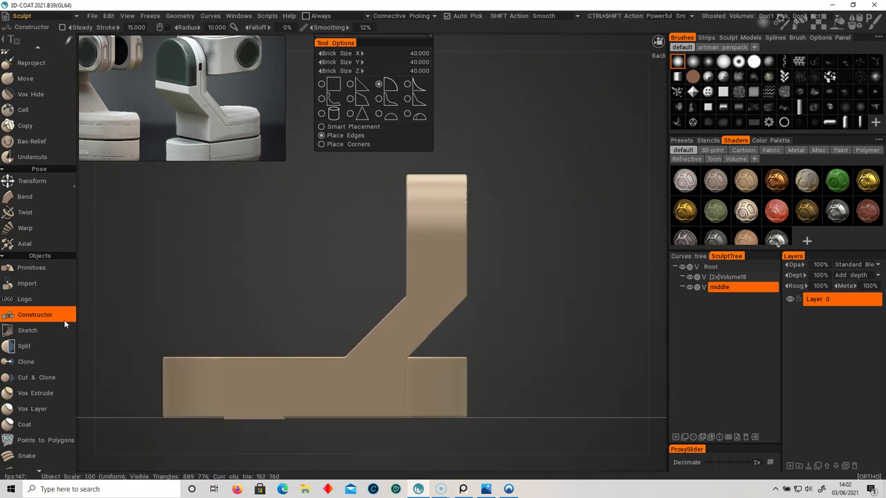
pyautogui.click(31, 180)
pyautogui.keyDown('alt'); pyautogui.moveTo(298, 343); pyautogui.dragTo(346, 352); pyautogui.keyUp('alt')
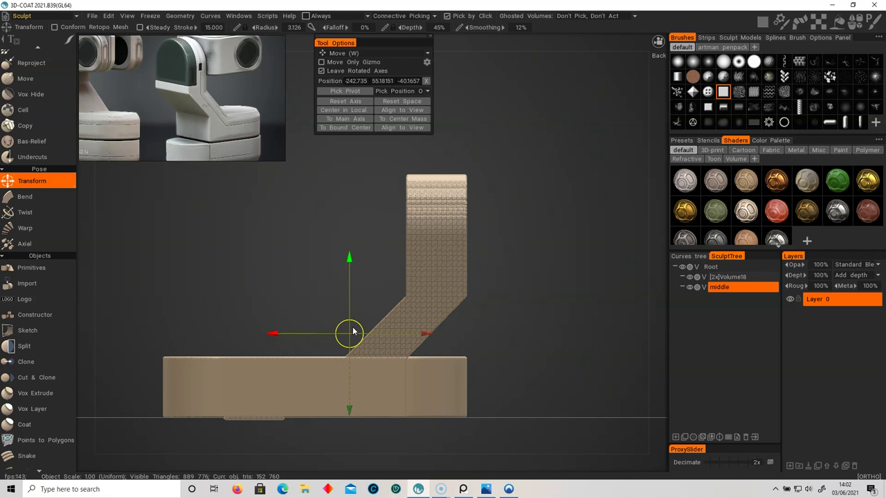
pyautogui.press('e')
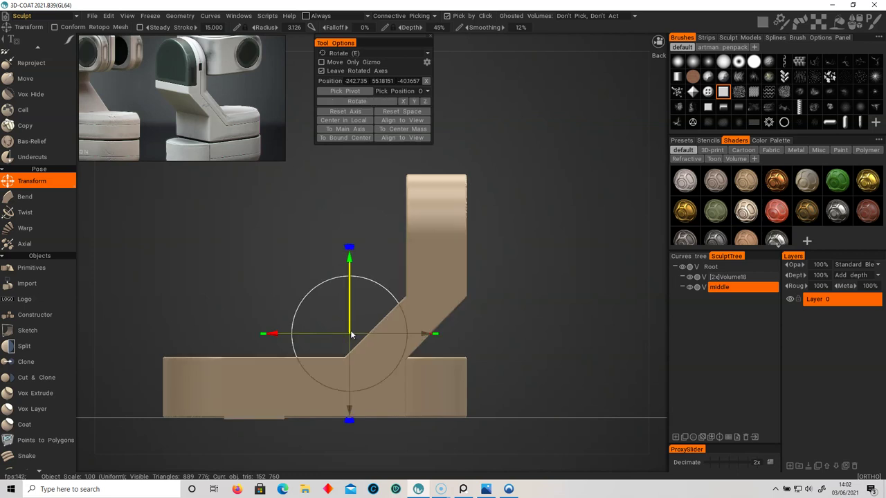
pyautogui.press('r')
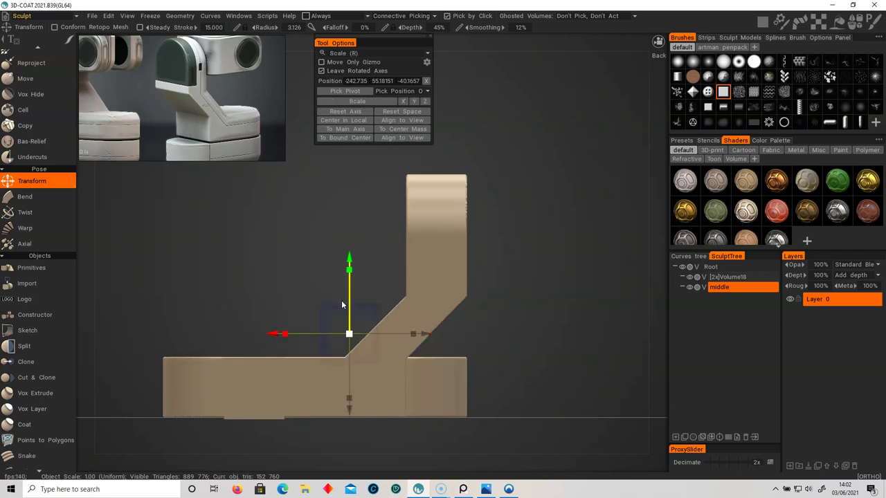
pyautogui.keyDown('ctrl'); pyautogui.moveTo(351, 334); pyautogui.dragTo(353, 337); pyautogui.keyUp('ctrl')
pyautogui.press('e')
pyautogui.moveTo(351, 258); pyautogui.dragTo(348, 187)
pyautogui.moveTo(333, 210); pyautogui.dragTo(441, 274, button='middle')
pyautogui.moveTo(441, 274); pyautogui.dragTo(258, 275)
pyautogui.moveTo(258, 275); pyautogui.dragTo(455, 417, button='middle')
# Resample the middle volume to 777,649 polygons, density factor 2.256, with Good resampling quality
pyautogui.scroll(-5, 27, 395)
pyautogui.scroll(-5, 28, 398)
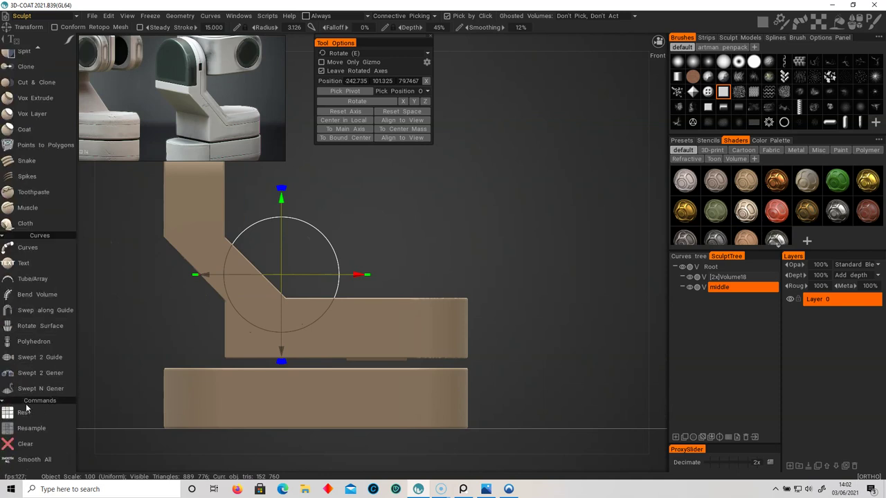
pyautogui.click(29, 429)
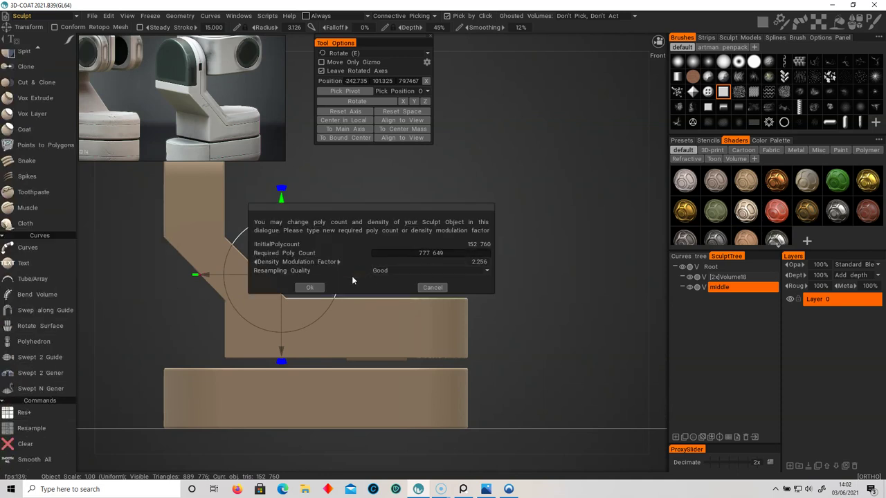
pyautogui.click(309, 287)
# Cut off the small bump protruding under the middle section with a rectangle lasso across its underside
pyautogui.keyDown('alt'); pyautogui.moveTo(362, 294); pyautogui.dragTo(187, 325); pyautogui.keyUp('alt')
pyautogui.keyDown('alt'); pyautogui.moveTo(187, 325); pyautogui.dragTo(318, 324, button='middle'); pyautogui.keyUp('alt')
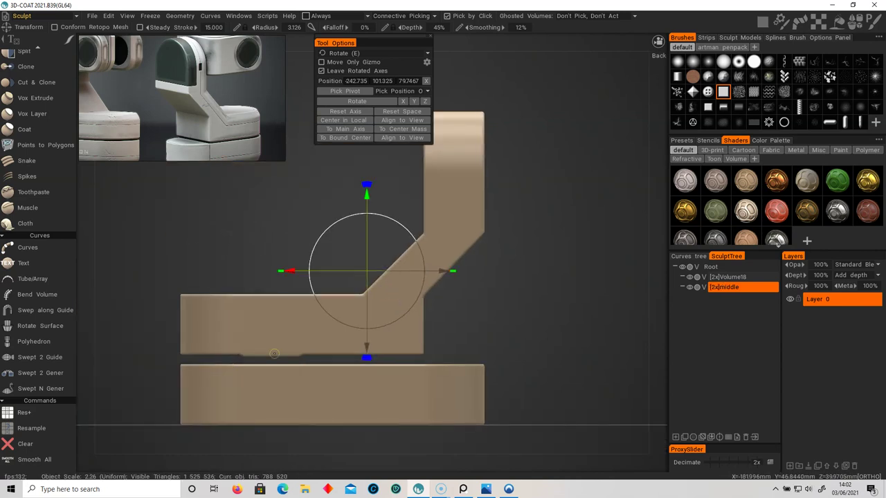
pyautogui.scroll(8, 48, 222)
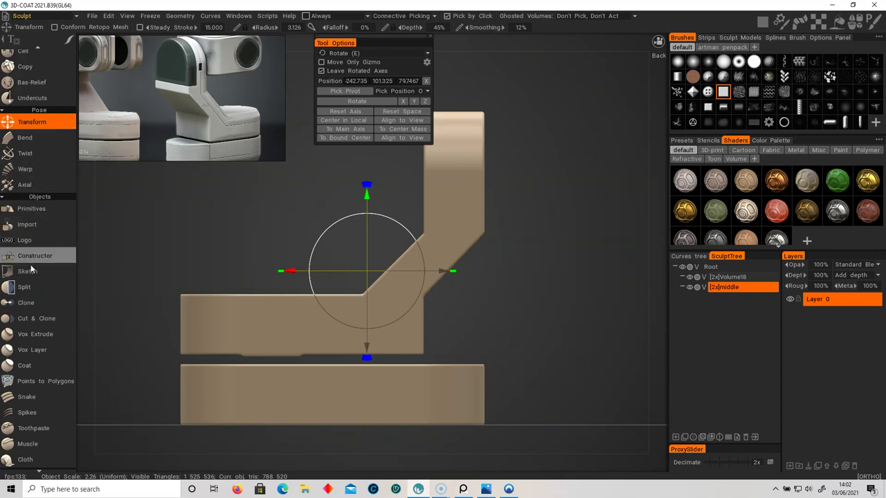
pyautogui.scroll(5, 30, 262)
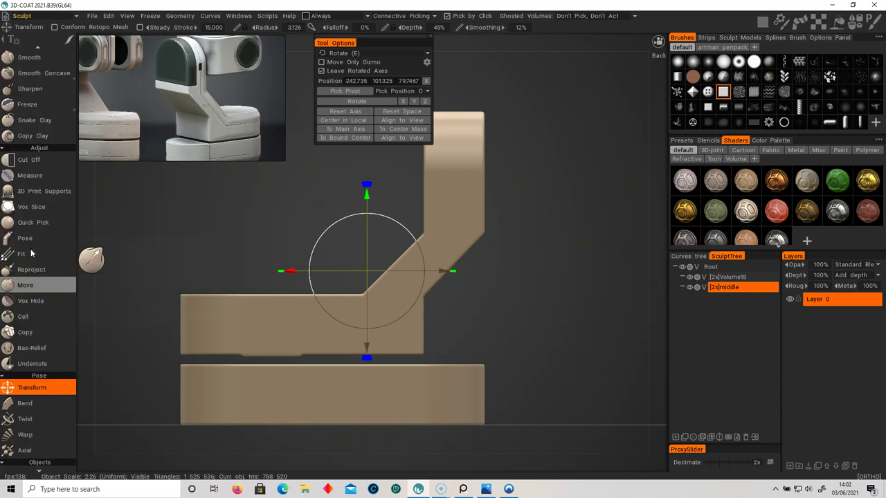
pyautogui.click(38, 160)
pyautogui.press('e')
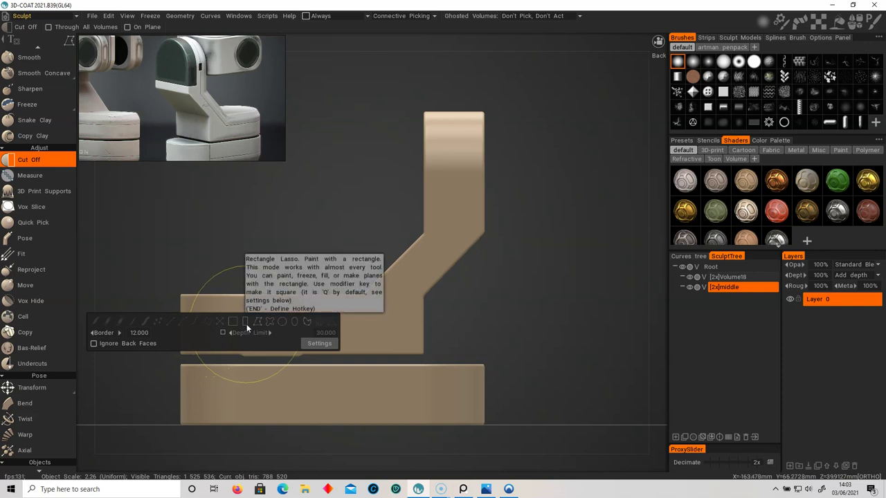
pyautogui.moveTo(215, 334); pyautogui.dragTo(222, 237)
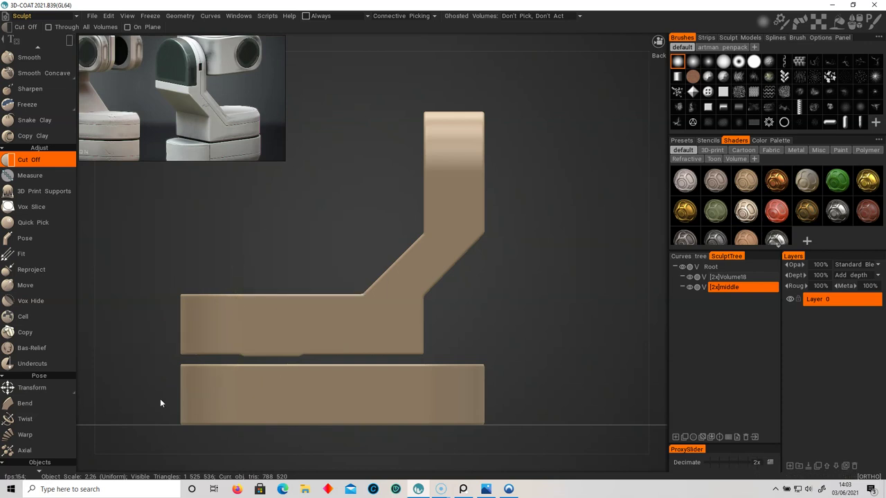
pyautogui.moveTo(153, 404)
pyautogui.mouseDown()
pyautogui.moveTo(510, 356)
pyautogui.moveTo(562, 367)
pyautogui.moveTo(579, 352)
pyautogui.mouseUp()
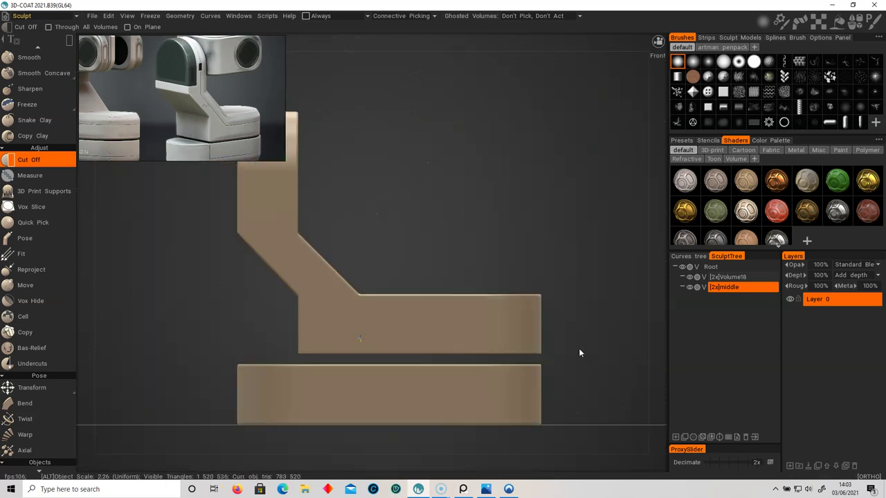
# Move the middle section down onto the base with Transform so only a thin gap remains
pyautogui.scroll(-5, 37, 363)
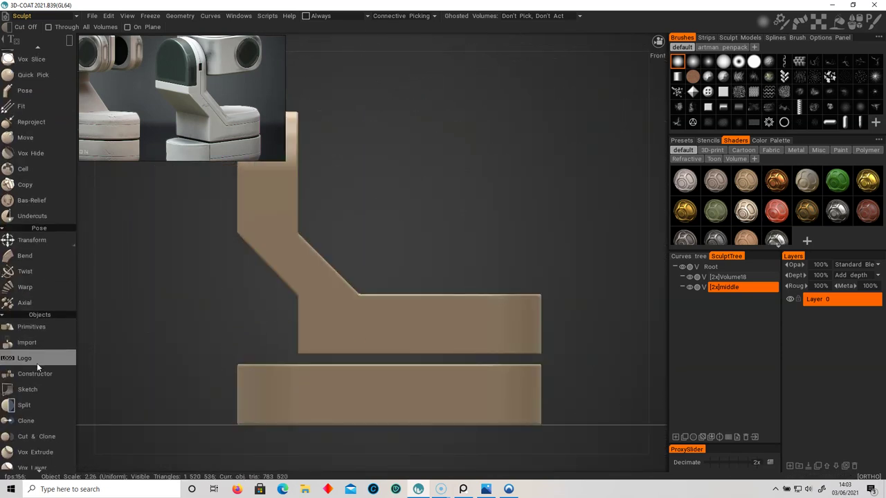
pyautogui.click(32, 240)
pyautogui.moveTo(354, 196); pyautogui.dragTo(402, 275)
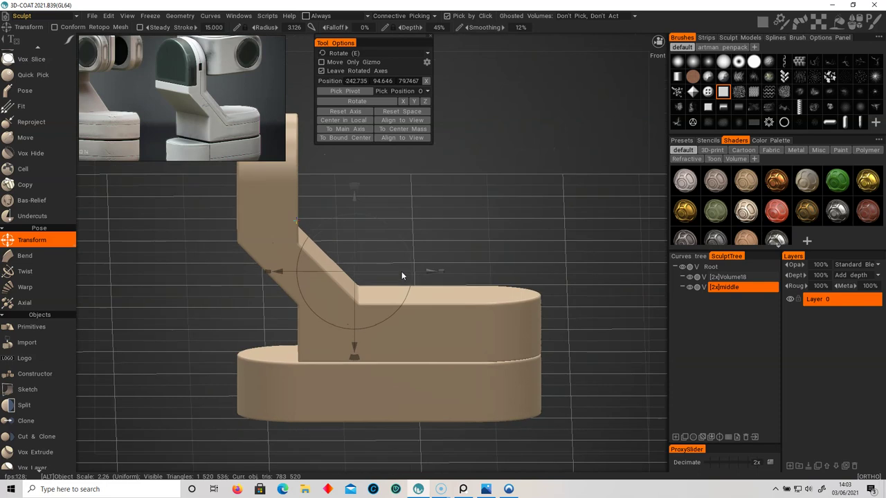
# Hide the middle volume and rename the base volume as lower
pyautogui.press('KP_2')
pyautogui.click(690, 286)
pyautogui.doubleClick(728, 277)
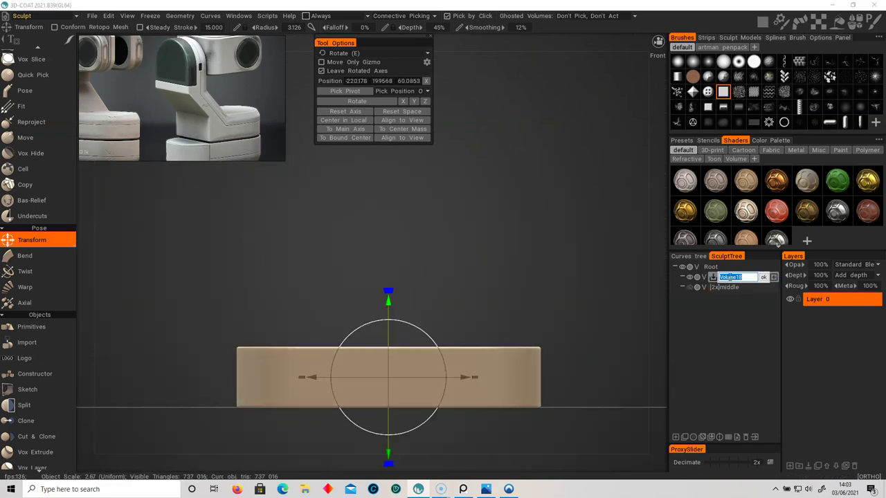
pyautogui.write('lower')
pyautogui.press('Return')
# Split the rounded end beneath the upright off the lower base with a rectangle covering just over a quarter of its length
pyautogui.keyDown('alt'); pyautogui.moveTo(409, 303); pyautogui.dragTo(421, 275, button='middle'); pyautogui.keyUp('alt')
pyautogui.keyDown('alt'); pyautogui.moveTo(438, 273); pyautogui.dragTo(479, 280, button='right'); pyautogui.keyUp('alt')
pyautogui.keyDown('alt'); pyautogui.moveTo(479, 280); pyautogui.dragTo(486, 281, button='middle'); pyautogui.keyUp('alt')
pyautogui.moveTo(182, 96); pyautogui.dragTo(189, 66, button='middle')
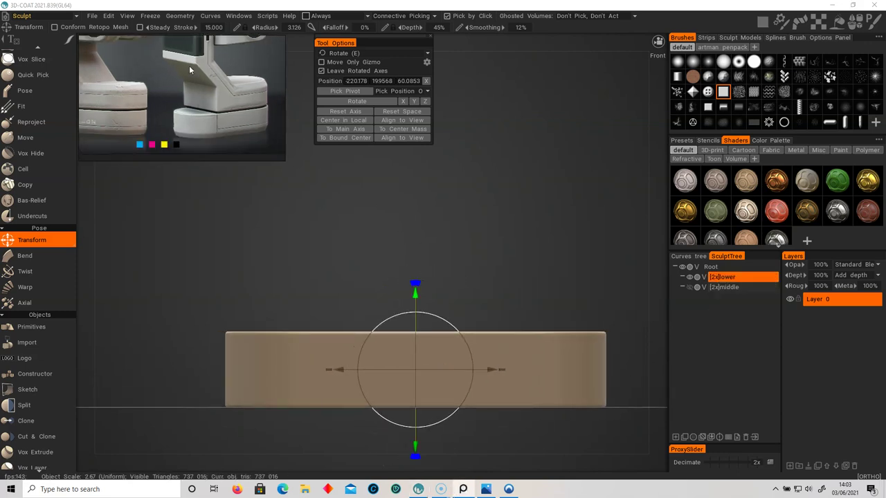
pyautogui.scroll(1, 337, 281)
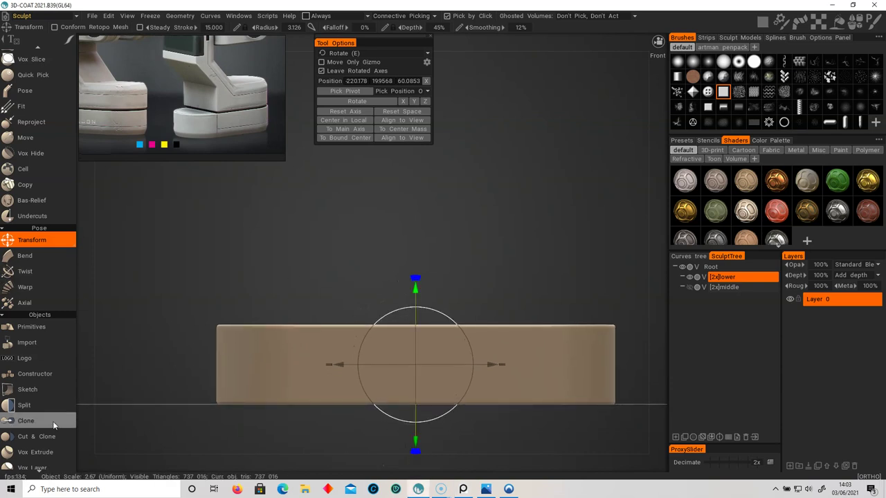
pyautogui.scroll(-1, 45, 392)
pyautogui.scroll(-1, 46, 392)
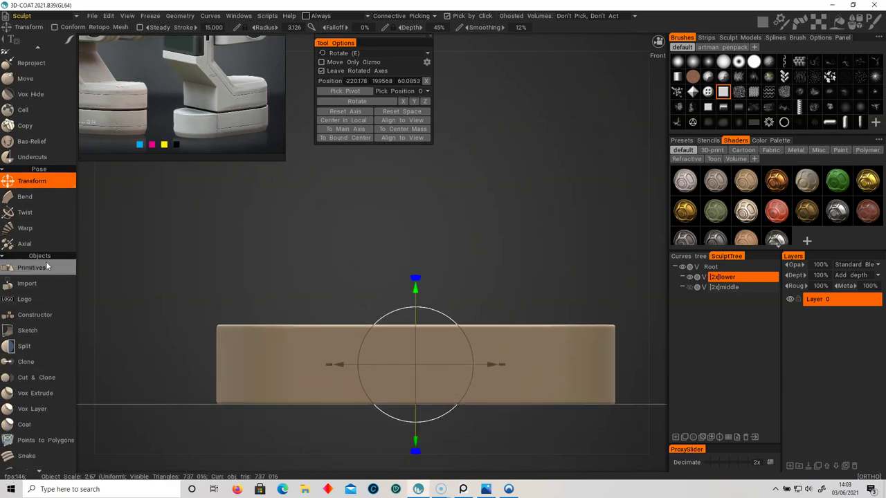
pyautogui.click(39, 346)
pyautogui.click(569, 191)
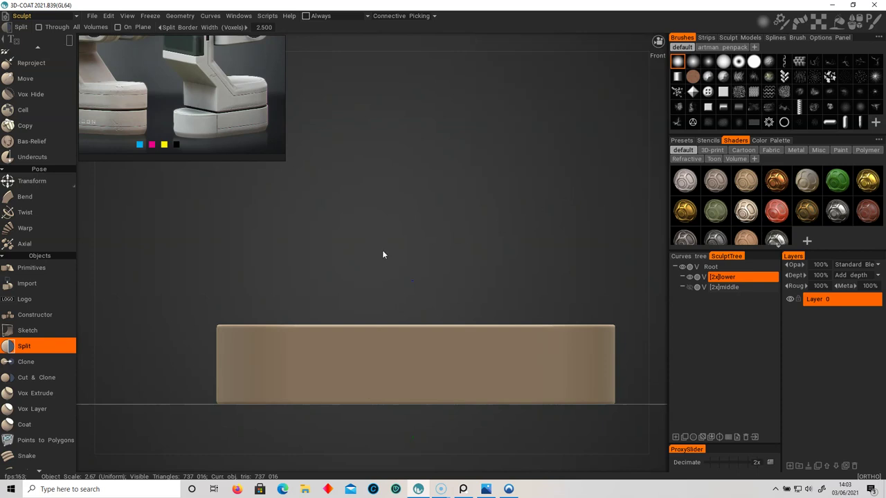
pyautogui.press('space')
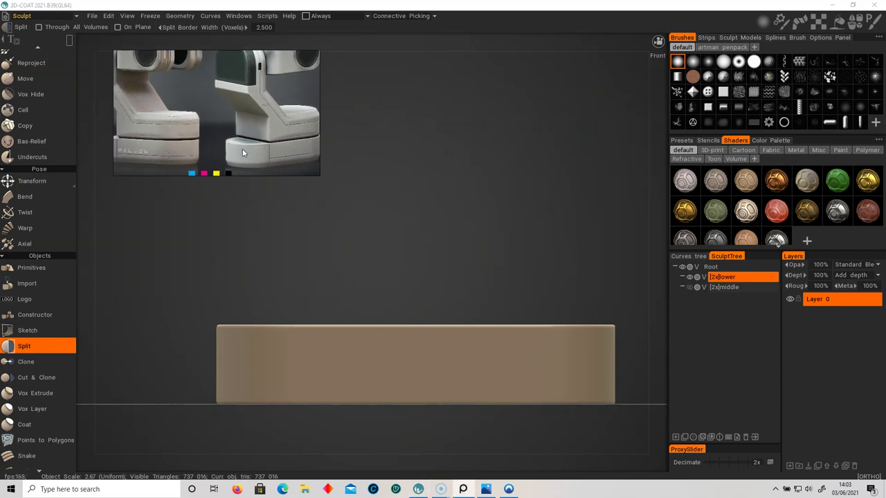
pyautogui.moveTo(164, 261)
pyautogui.mouseDown()
pyautogui.moveTo(242, 354)
pyautogui.moveTo(348, 436)
pyautogui.moveTo(330, 442)
pyautogui.mouseUp()
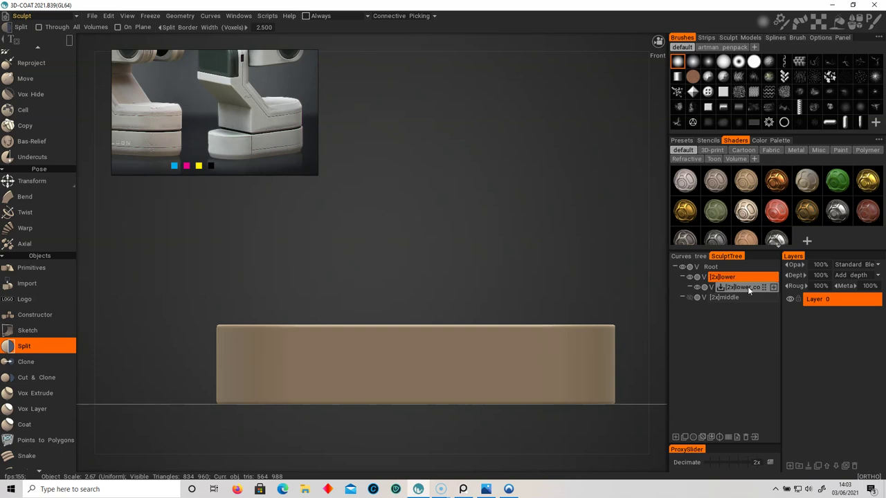
# Move the split-off volume out from under lower to the root level and toggle the visibility of lower to check the separation
pyautogui.moveTo(762, 286)
pyautogui.mouseDown()
pyautogui.moveTo(699, 285)
pyautogui.moveTo(717, 279)
pyautogui.mouseUp()
pyautogui.click(688, 286)
pyautogui.click(689, 285)
pyautogui.click(688, 285)
pyautogui.click(688, 285)
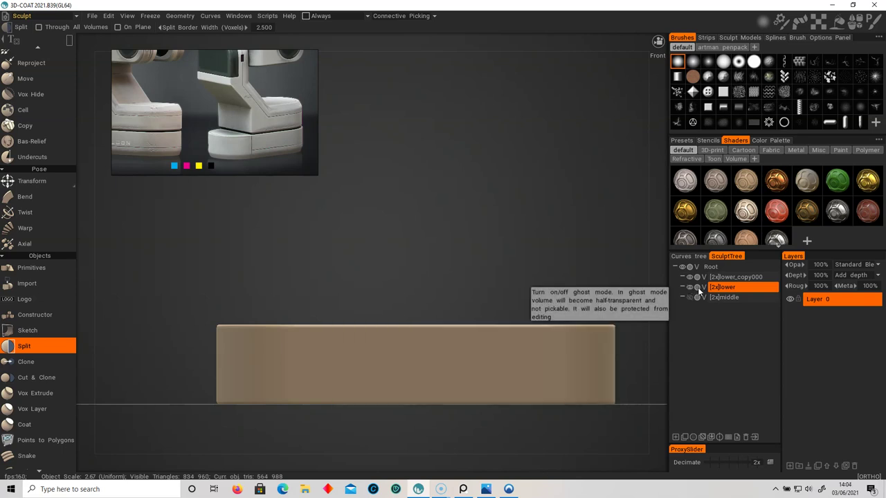
# Ghost the two parts of the lower base in turn to examine the split line between them up close
pyautogui.click(697, 287)
pyautogui.keyDown('alt'); pyautogui.moveTo(413, 301); pyautogui.dragTo(543, 332, button='right'); pyautogui.keyUp('alt')
pyautogui.keyDown('alt'); pyautogui.moveTo(345, 411); pyautogui.dragTo(342, 280, button='middle'); pyautogui.keyUp('alt')
pyautogui.keyDown('alt'); pyautogui.moveTo(342, 279); pyautogui.dragTo(396, 301, button='right'); pyautogui.keyUp('alt')
pyautogui.keyDown('alt'); pyautogui.moveTo(396, 300); pyautogui.dragTo(464, 253, button='middle'); pyautogui.keyUp('alt')
pyautogui.click(698, 277)
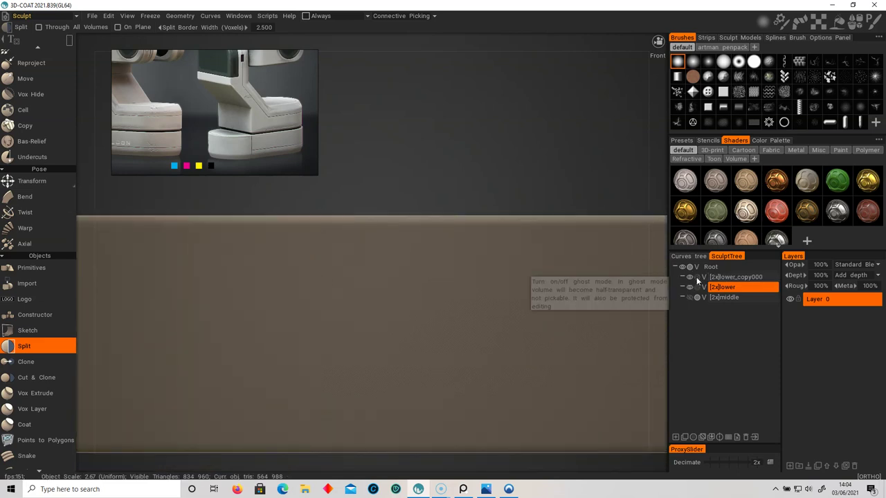
pyautogui.click(697, 287)
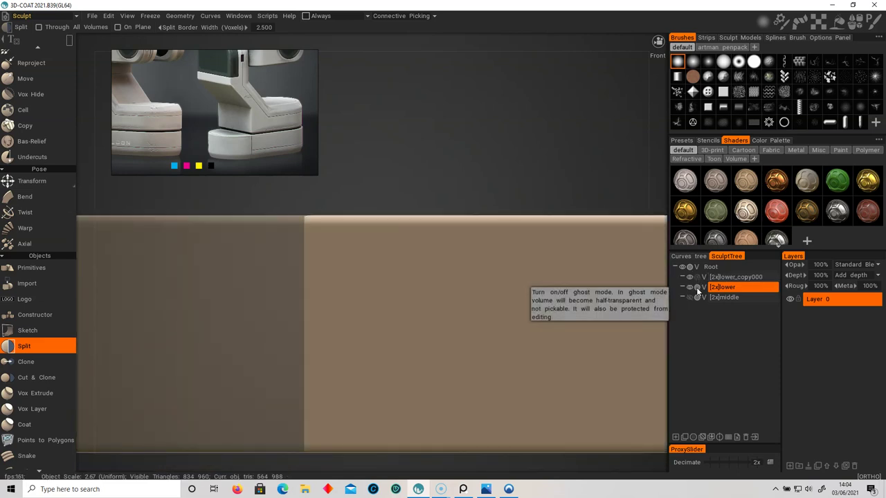
# Turn off ghosting so that both parts of the lower base are solid again
pyautogui.click(697, 277)
pyautogui.click(697, 287)
pyautogui.click(697, 287)
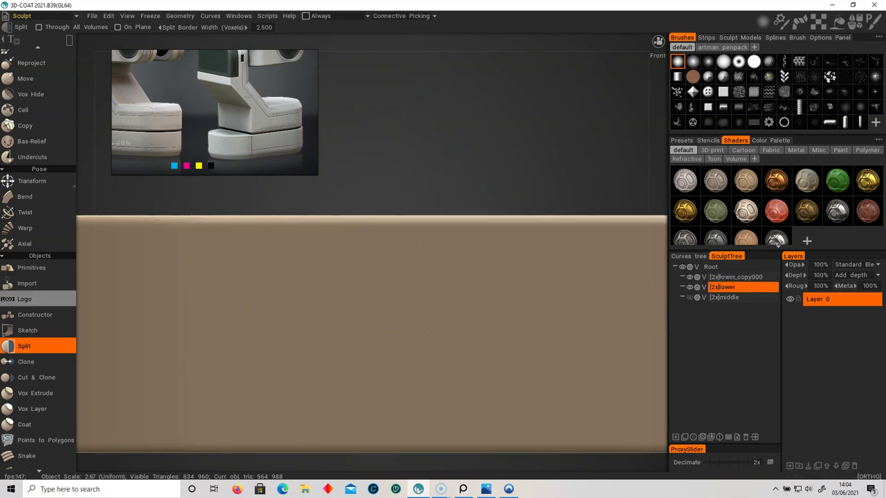
# Trim a thin sliver off lower along its split line with a rectangular Cut Off, undoing the cuts that reach too far
pyautogui.scroll(5, 40, 309)
pyautogui.click(31, 101)
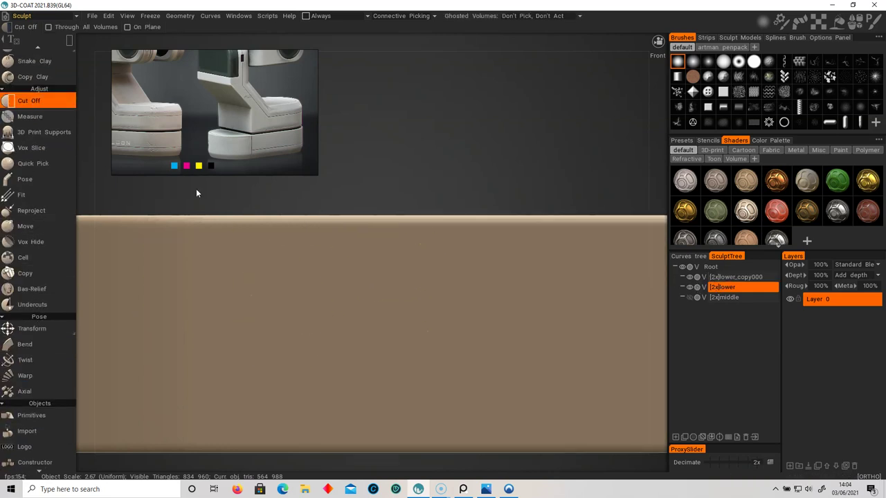
pyautogui.press('e')
pyautogui.click(298, 230)
pyautogui.keyDown('alt'); pyautogui.moveTo(295, 232); pyautogui.dragTo(254, 248, button='right'); pyautogui.keyUp('alt')
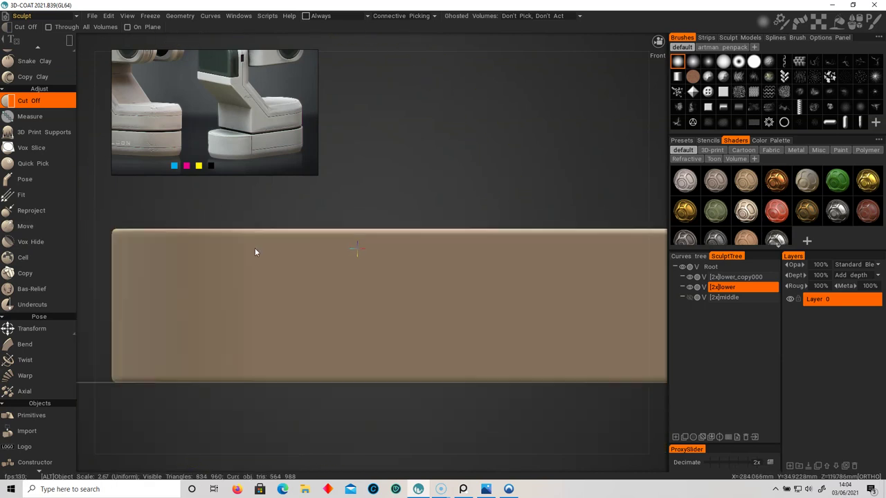
pyautogui.moveTo(303, 211); pyautogui.dragTo(441, 415)
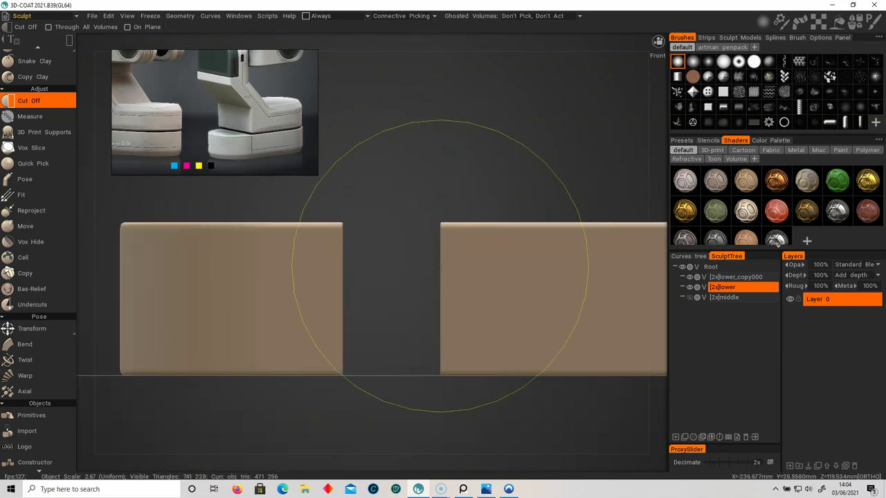
pyautogui.hotkey('ctrl', 'z')
pyautogui.moveTo(299, 211); pyautogui.dragTo(345, 404)
pyautogui.hotkey('ctrl', 'z')
pyautogui.moveTo(292, 211); pyautogui.dragTo(342, 400)
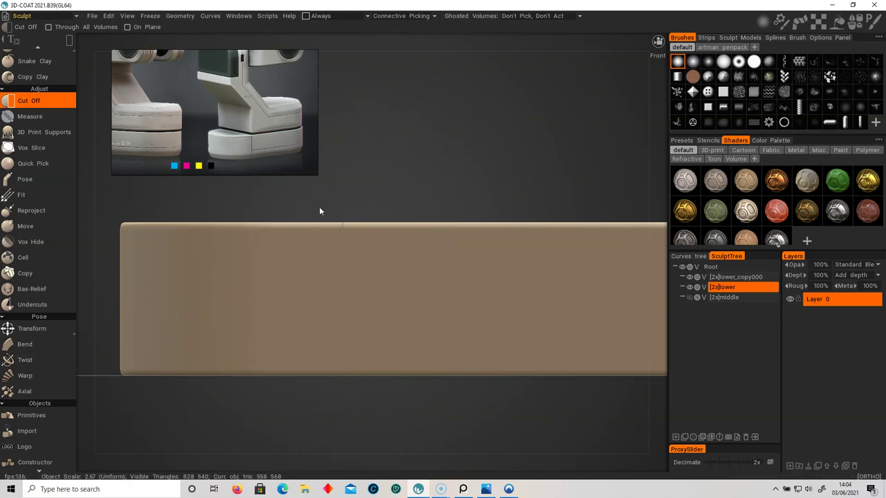
# Smooth the whole lower volume once with a smoothing degree of 1
pyautogui.scroll(-10, 62, 383)
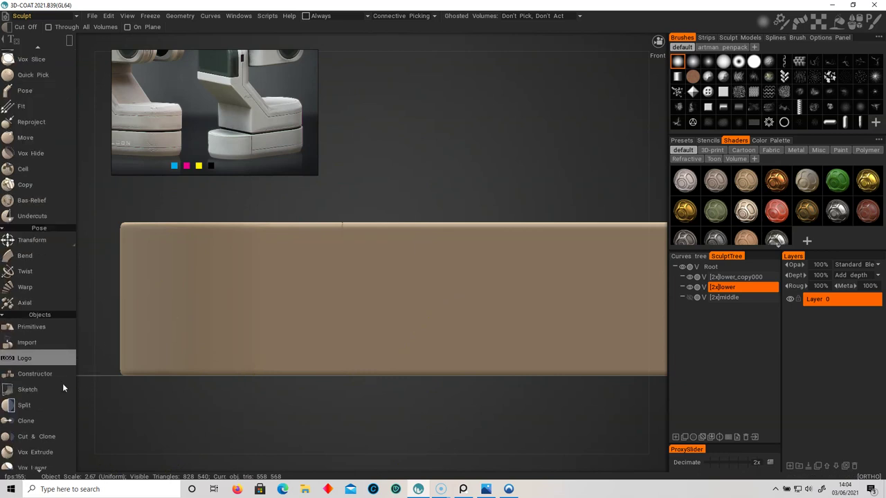
pyautogui.click(31, 459)
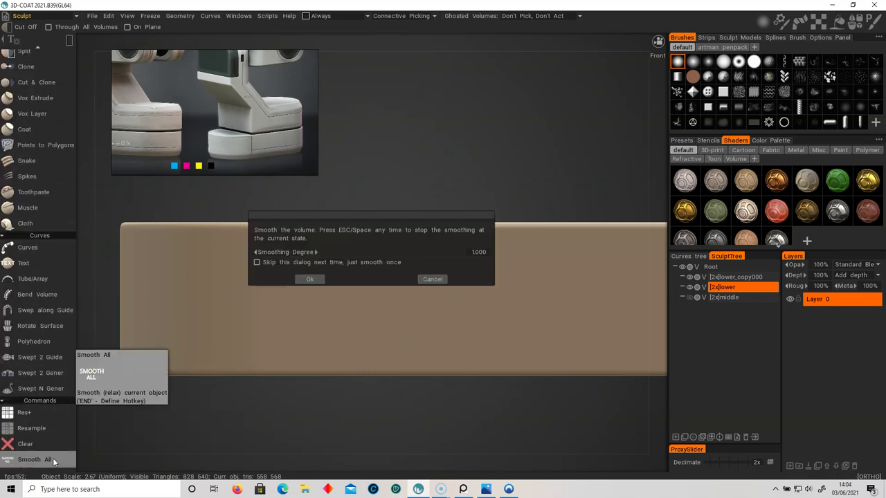
pyautogui.click(309, 279)
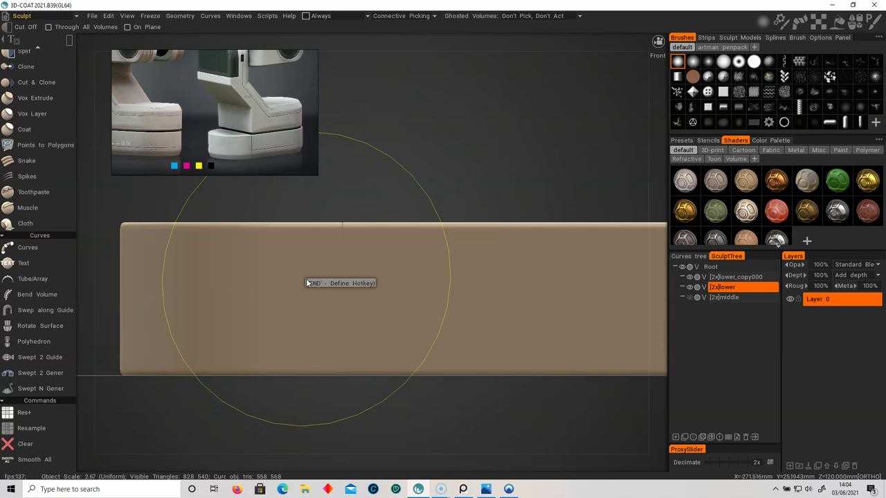
# Smooth the whole lower_copy000 volume twice with a smoothing degree of 1
pyautogui.click(736, 277)
pyautogui.click(31, 460)
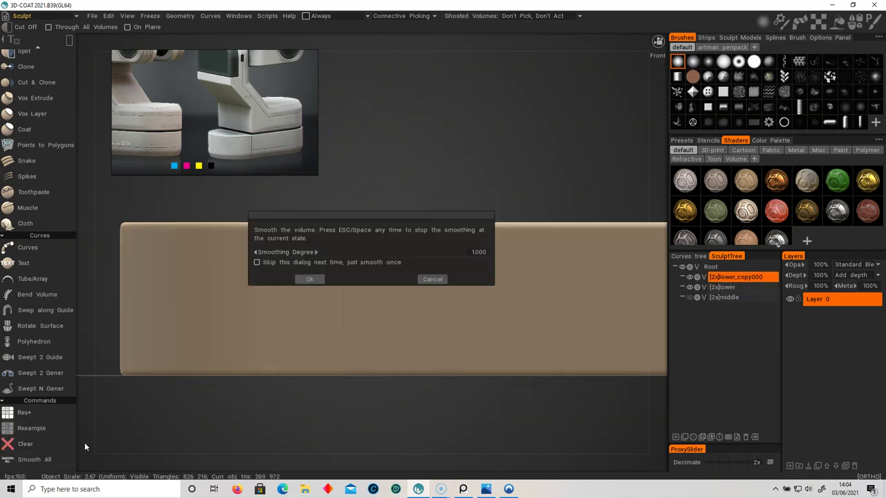
pyautogui.click(310, 279)
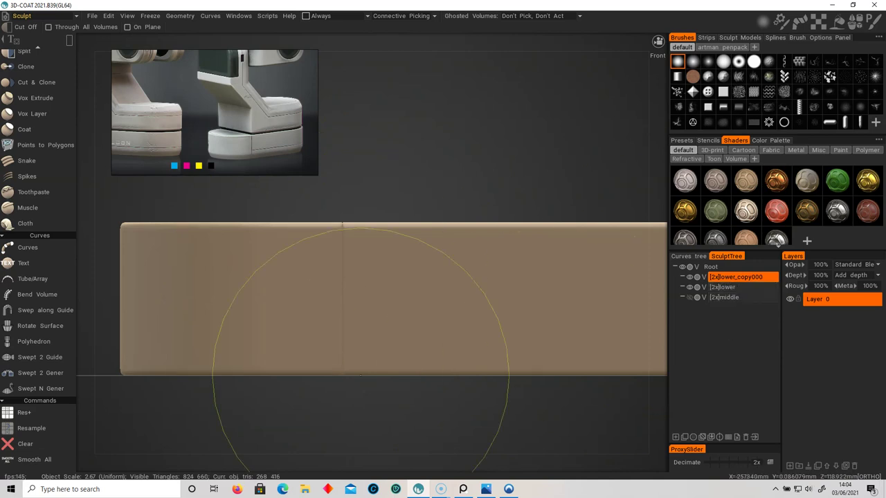
pyautogui.click(31, 459)
pyautogui.click(309, 279)
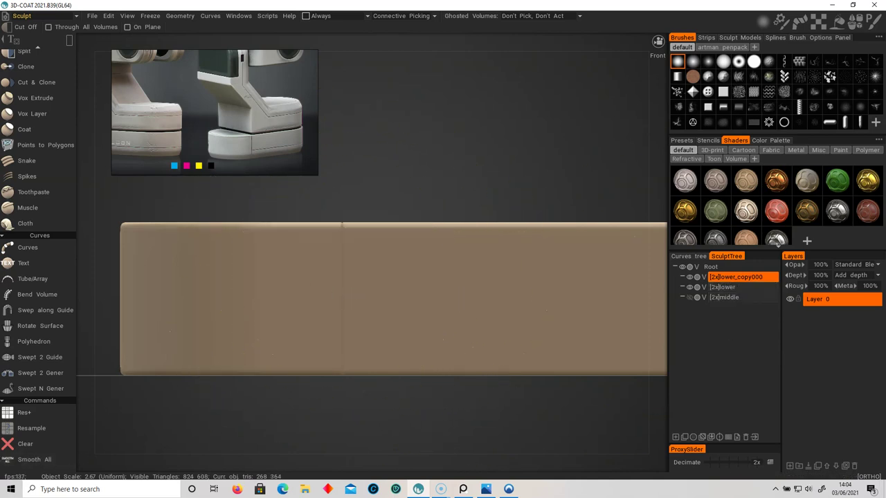
# Select lower, trim its edge along the seam with a narrow rectangular cut, and smooth the volume again at degree 1
pyautogui.keyDown('alt'); pyautogui.moveTo(285, 290); pyautogui.dragTo(383, 307, button='right'); pyautogui.keyUp('alt')
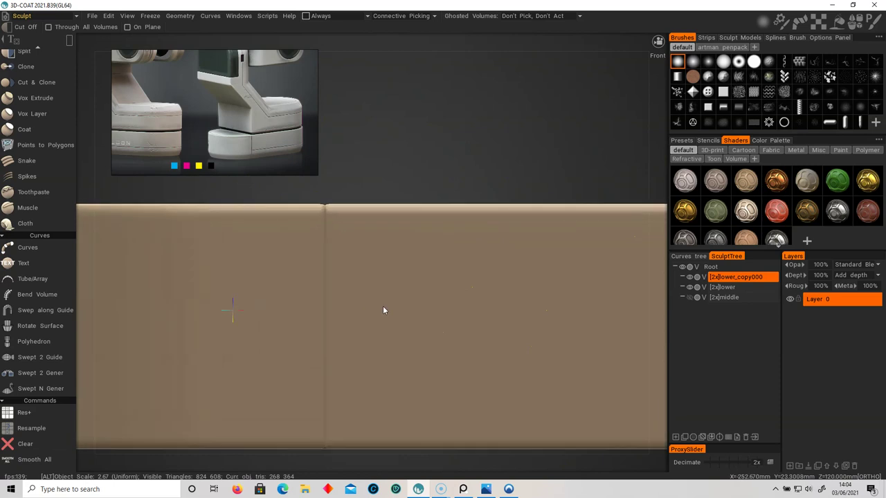
pyautogui.keyDown('alt'); pyautogui.moveTo(382, 310); pyautogui.dragTo(403, 287, button='middle'); pyautogui.keyUp('alt')
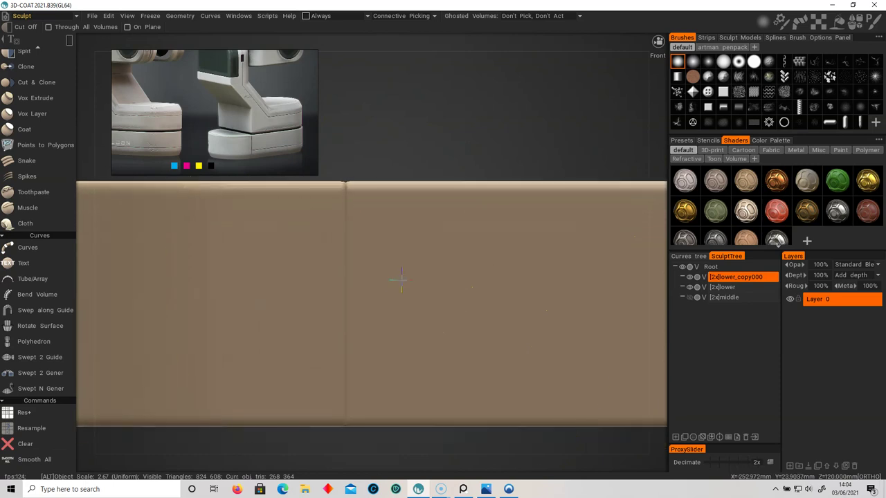
pyautogui.click(732, 288)
pyautogui.keyDown('alt'); pyautogui.moveTo(412, 239); pyautogui.dragTo(450, 247, button='middle'); pyautogui.keyUp('alt')
pyautogui.click(690, 287)
pyautogui.click(689, 287)
pyautogui.moveTo(351, 166); pyautogui.dragTo(384, 461)
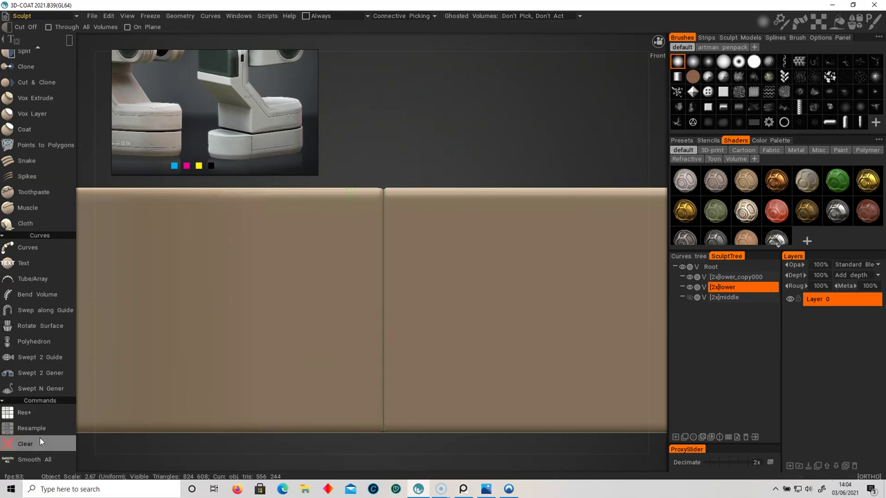
pyautogui.click(48, 461)
pyautogui.click(309, 279)
# Split lower horizontally with a rectangle covering its full length and just under the upper two thirds of its height
pyautogui.moveTo(390, 320)
pyautogui.keyDown('alt'); pyautogui.mouseDown()
pyautogui.moveTo(335, 277)
pyautogui.moveTo(292, 273)
pyautogui.moveTo(390, 328)
pyautogui.moveTo(337, 293)
pyautogui.moveTo(397, 297)
pyautogui.moveTo(396, 319)
pyautogui.mouseUp(); pyautogui.keyUp('alt')
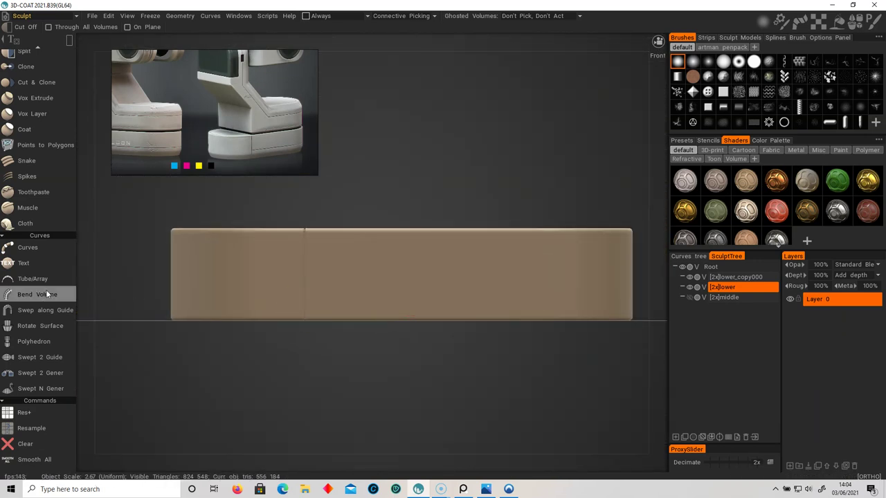
pyautogui.scroll(5, 44, 284)
pyautogui.click(25, 198)
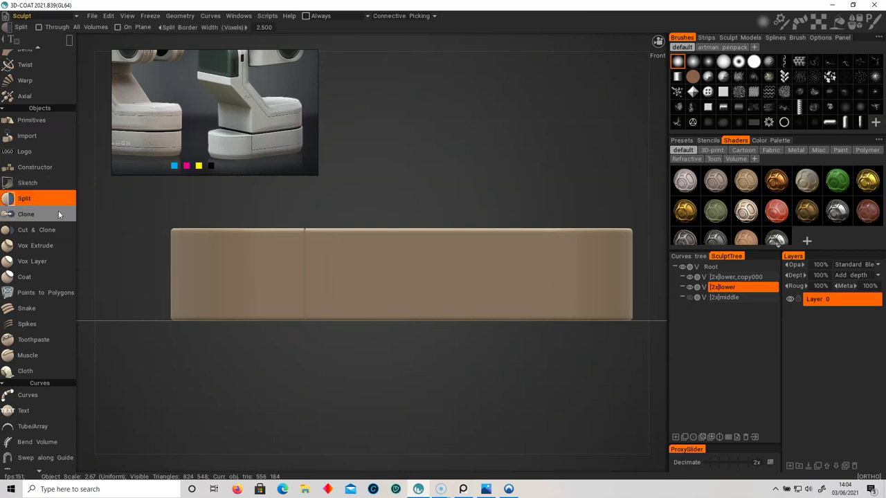
pyautogui.press('space')
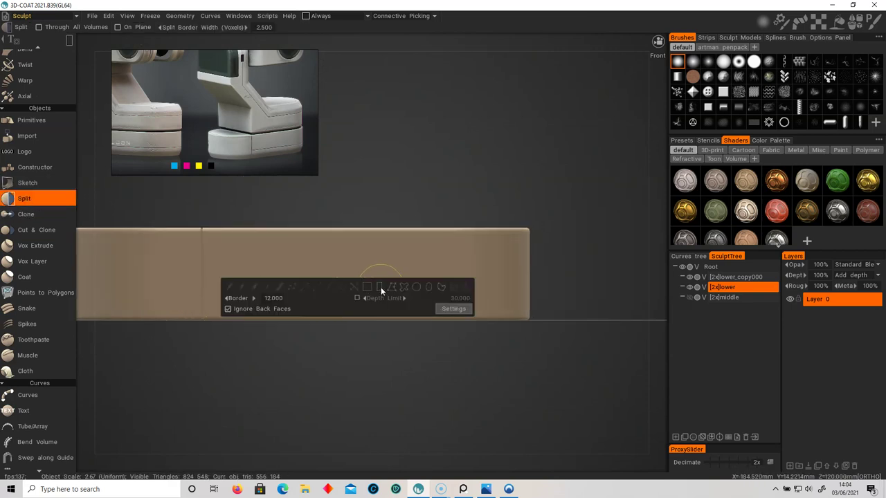
pyautogui.click(380, 287)
pyautogui.moveTo(568, 206)
pyautogui.mouseDown()
pyautogui.moveTo(527, 229)
pyautogui.moveTo(168, 288)
pyautogui.mouseUp()
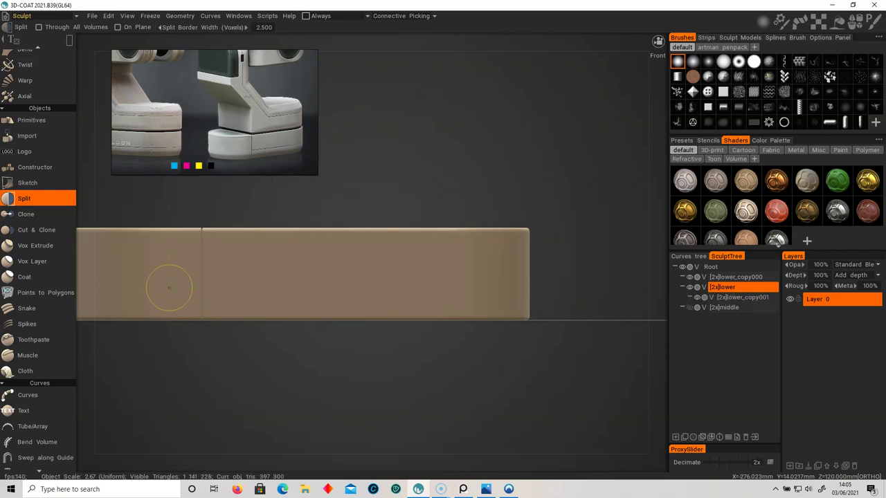
pyautogui.moveTo(348, 313); pyautogui.dragTo(386, 312, button='middle')
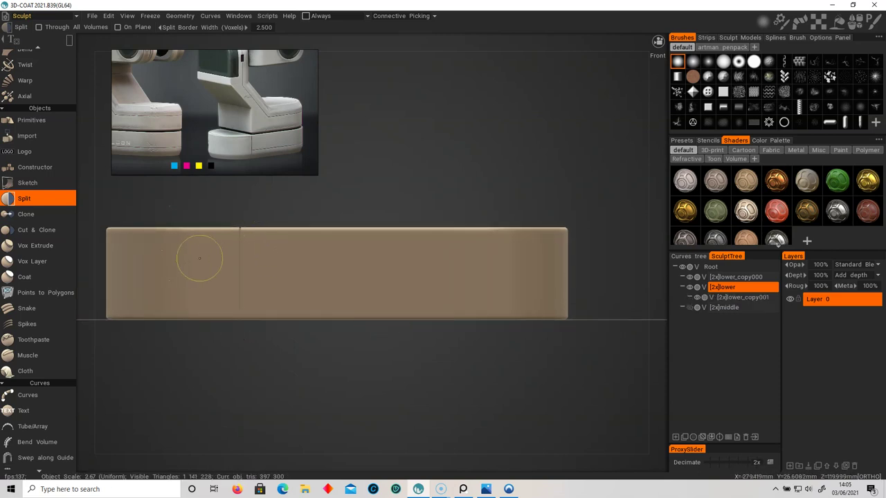
# Check lower_copy000 by toggling its visibility and ghosting, and move lower_copy001 out from under lower to the root level
pyautogui.click(691, 277)
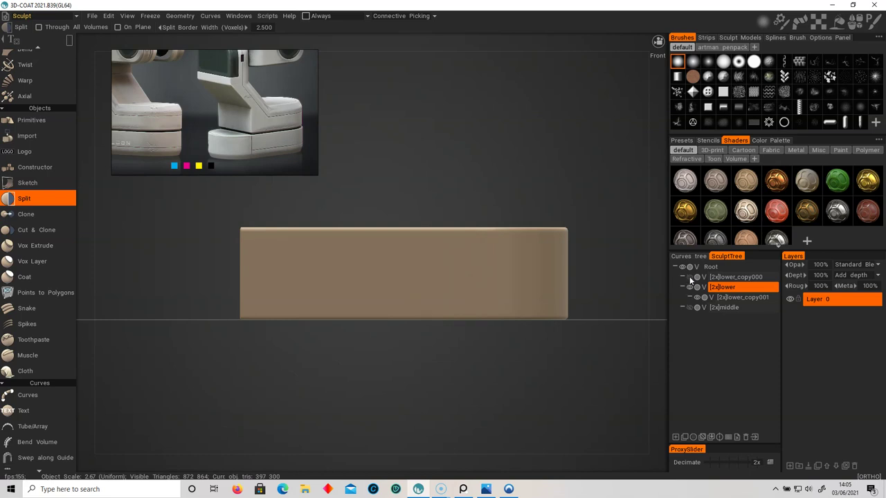
pyautogui.click(690, 277)
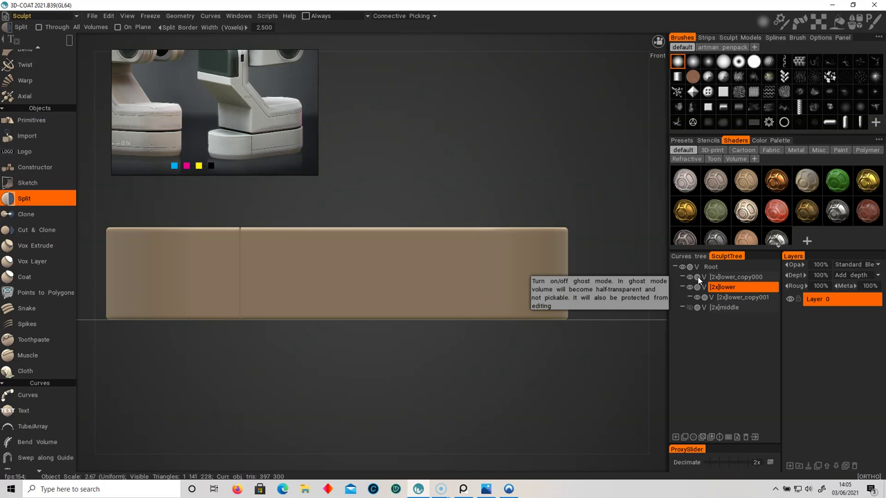
pyautogui.click(698, 277)
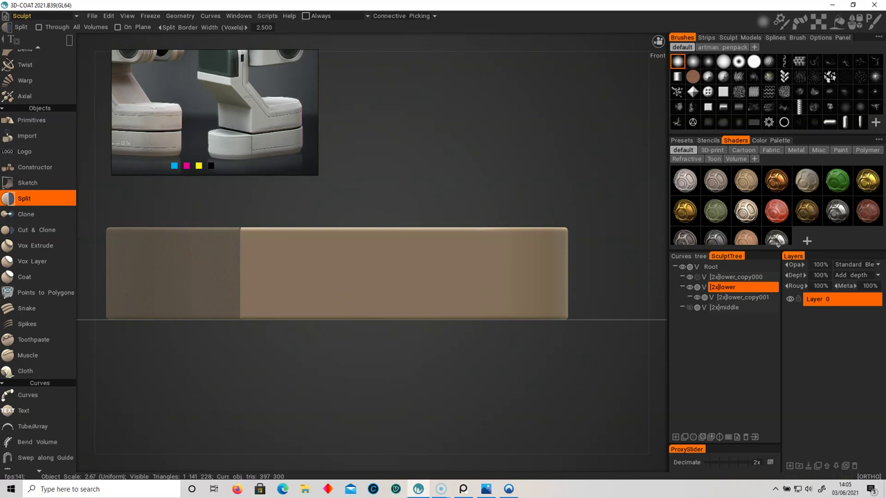
pyautogui.click(697, 278)
pyautogui.click(737, 298)
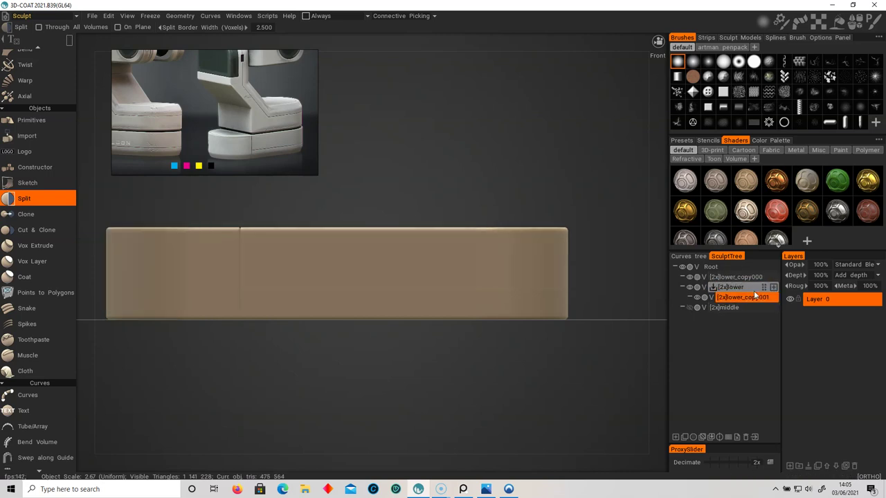
pyautogui.moveTo(763, 298)
pyautogui.mouseDown()
pyautogui.moveTo(742, 284)
pyautogui.moveTo(712, 289)
pyautogui.mouseUp()
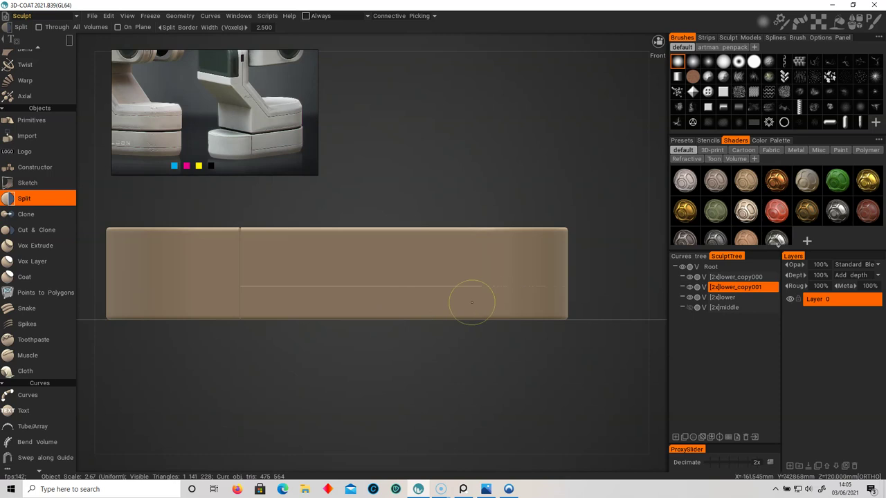
# Smooth the whole lower_copy001 volume at degree 1, setting the smoothing dialog to be skipped next time
pyautogui.keyDown('alt'); pyautogui.moveTo(473, 303); pyautogui.dragTo(421, 347, button='right'); pyautogui.keyUp('alt')
pyautogui.keyDown('alt'); pyautogui.moveTo(420, 347); pyautogui.dragTo(384, 340, button='middle'); pyautogui.keyUp('alt')
pyautogui.scroll(-4, 34, 427)
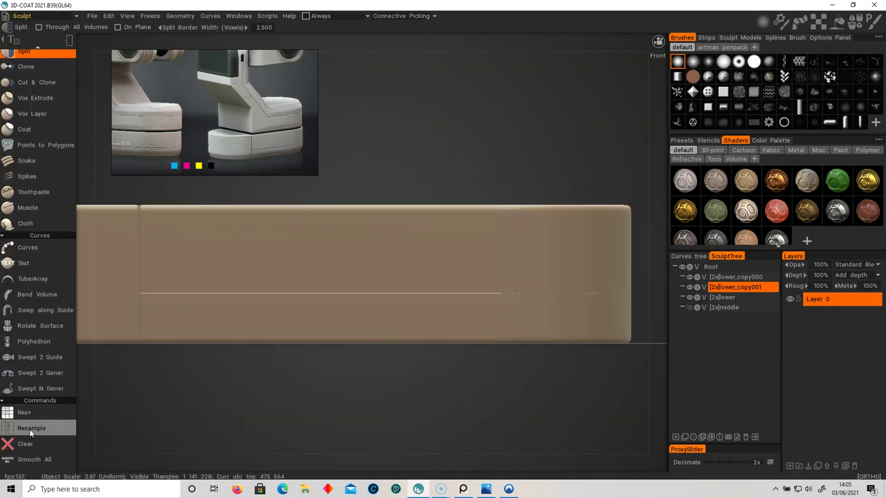
pyautogui.click(35, 459)
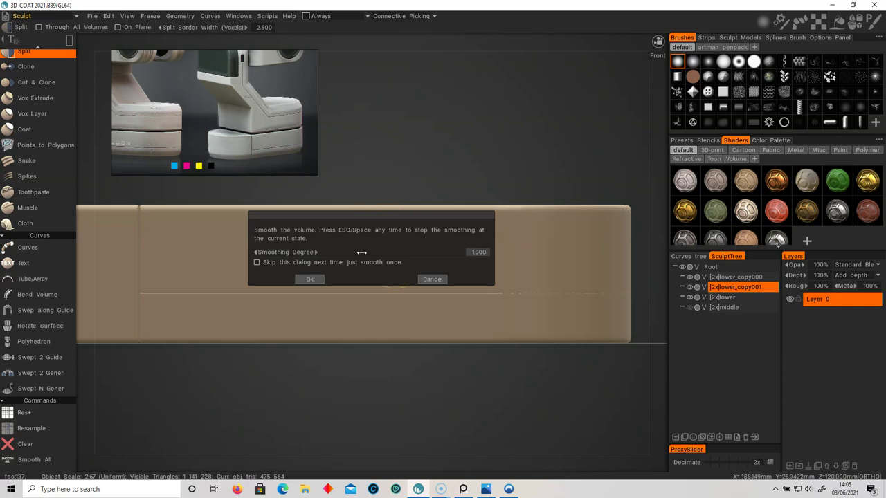
pyautogui.click(257, 263)
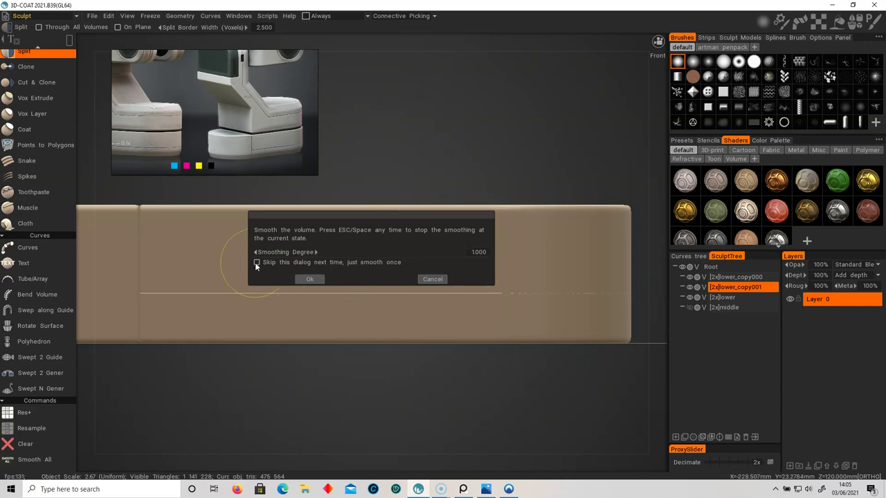
pyautogui.click(310, 280)
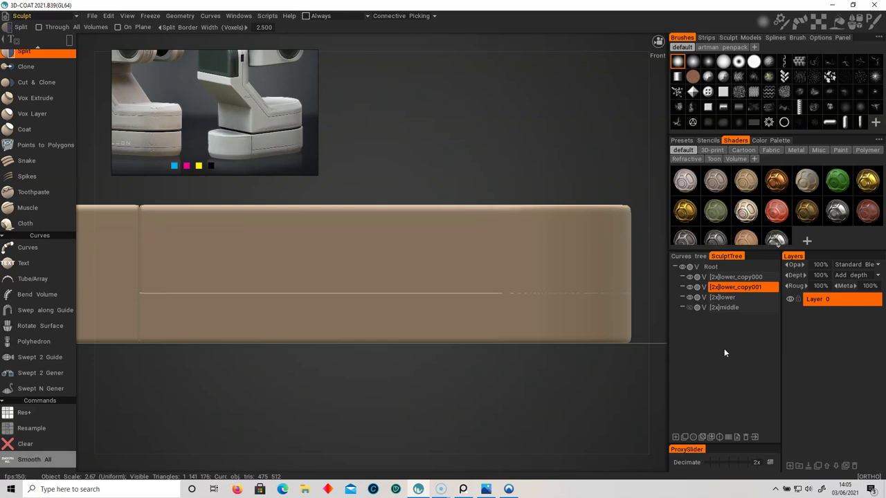
# Toggle the visibility of the three lower base parts to identify them, and smooth the lower volume three times
pyautogui.click(689, 287)
pyautogui.click(688, 286)
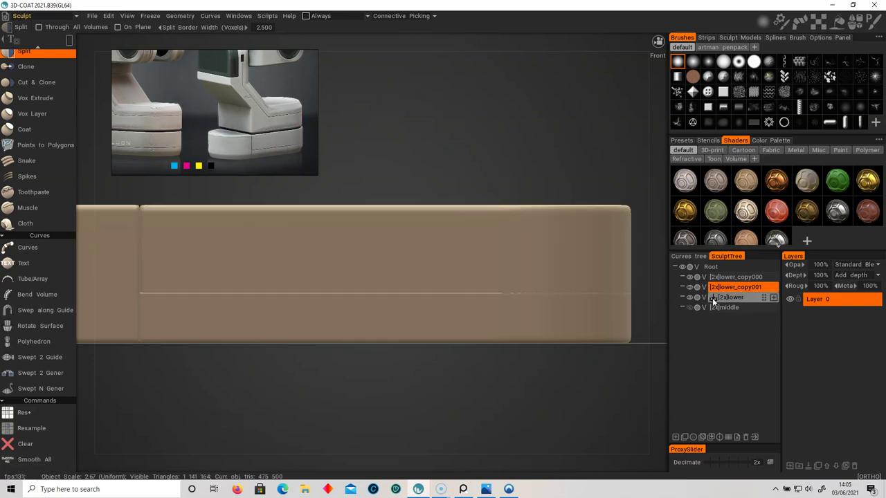
pyautogui.click(689, 277)
pyautogui.click(689, 277)
pyautogui.click(689, 297)
pyautogui.click(688, 297)
pyautogui.click(734, 298)
pyautogui.click(735, 299)
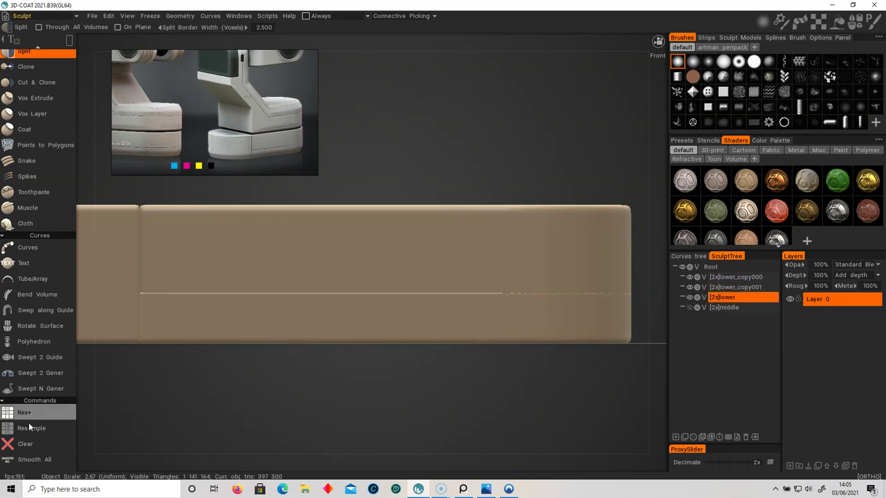
pyautogui.click(38, 461)
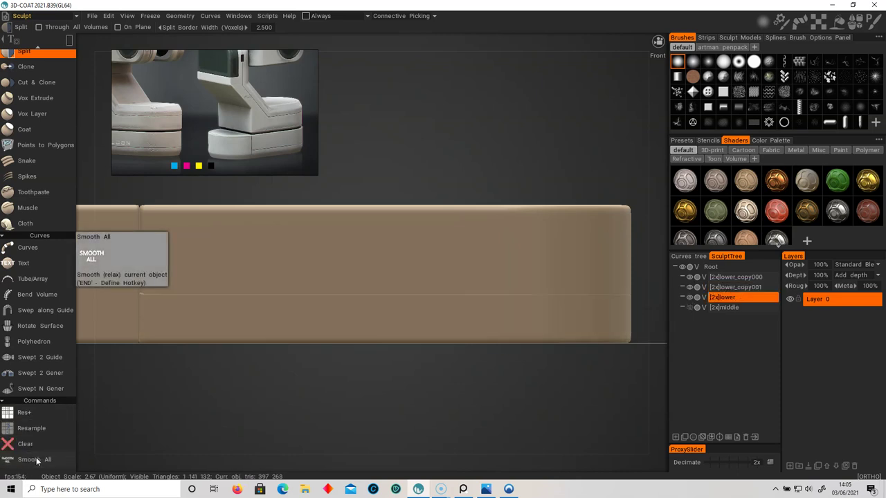
pyautogui.click(38, 461)
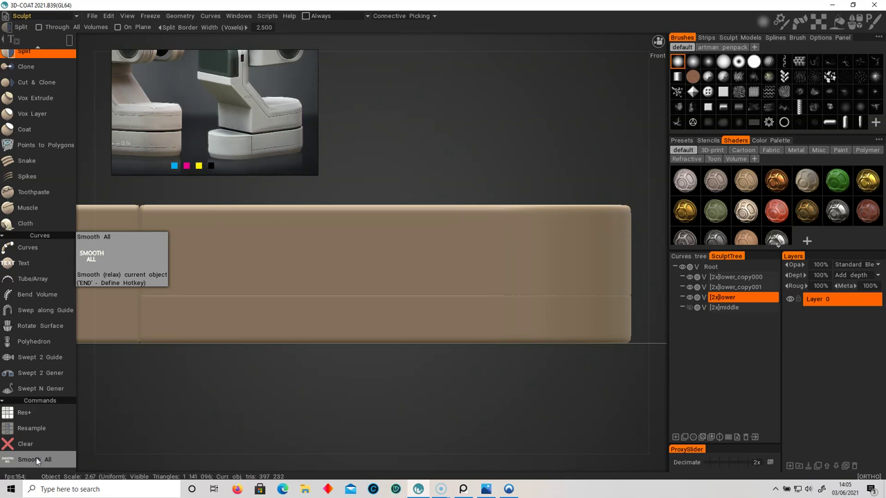
pyautogui.click(37, 461)
# Show the middle volume again, smooth it, and compare the assembled base and upright with the reference from several sides
pyautogui.keyDown('alt'); pyautogui.moveTo(541, 342); pyautogui.dragTo(520, 332); pyautogui.keyUp('alt')
pyautogui.moveTo(521, 336); pyautogui.dragTo(364, 330, button='right')
pyautogui.moveTo(364, 330)
pyautogui.keyDown('alt'); pyautogui.mouseDown(button='middle')
pyautogui.moveTo(405, 352)
pyautogui.moveTo(426, 415)
pyautogui.mouseUp(button='middle'); pyautogui.keyUp('alt')
pyautogui.click(691, 308)
pyautogui.scroll(-2, 389, 339)
pyautogui.click(40, 463)
pyautogui.click(738, 307)
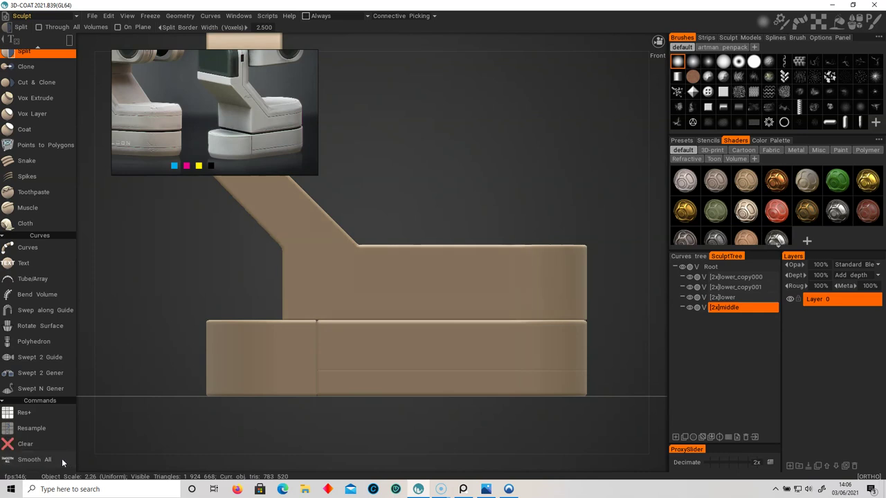
pyautogui.keyDown('alt'); pyautogui.moveTo(118, 386); pyautogui.dragTo(302, 311); pyautogui.keyUp('alt')
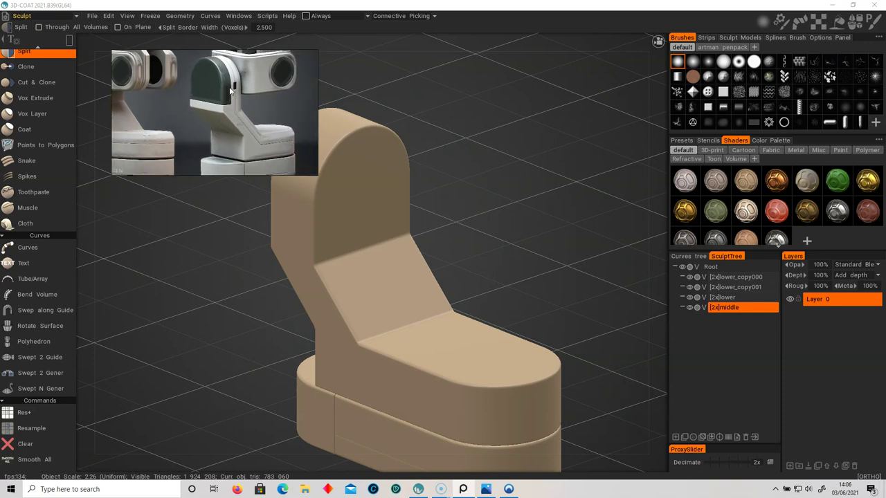
pyautogui.keyDown('alt'); pyautogui.moveTo(378, 204); pyautogui.dragTo(520, 234); pyautogui.keyUp('alt')
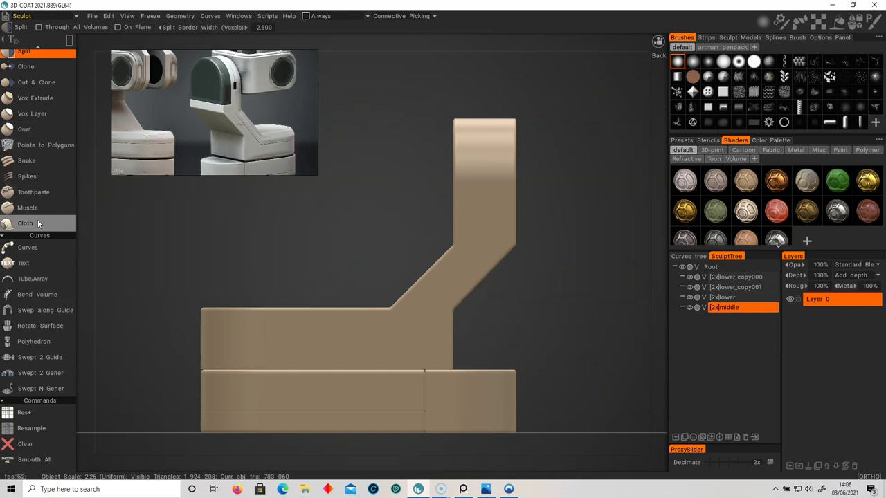
# Split the middle volume along a polyline running down through the upright, along the slope and parallel to the base's upper face
pyautogui.scroll(2, 37, 219)
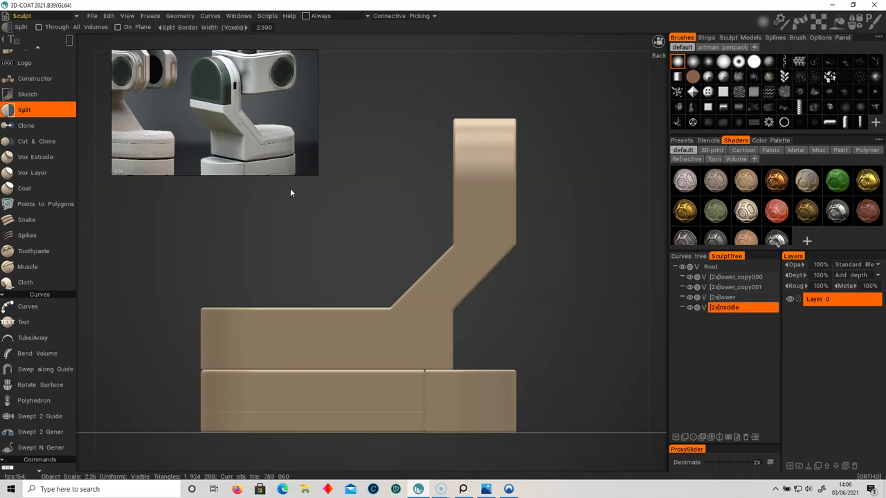
pyautogui.press('space')
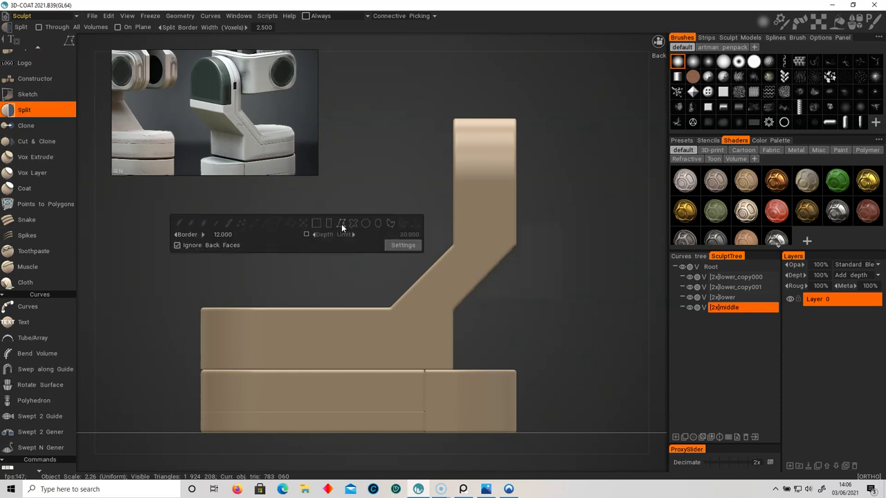
pyautogui.click(341, 224)
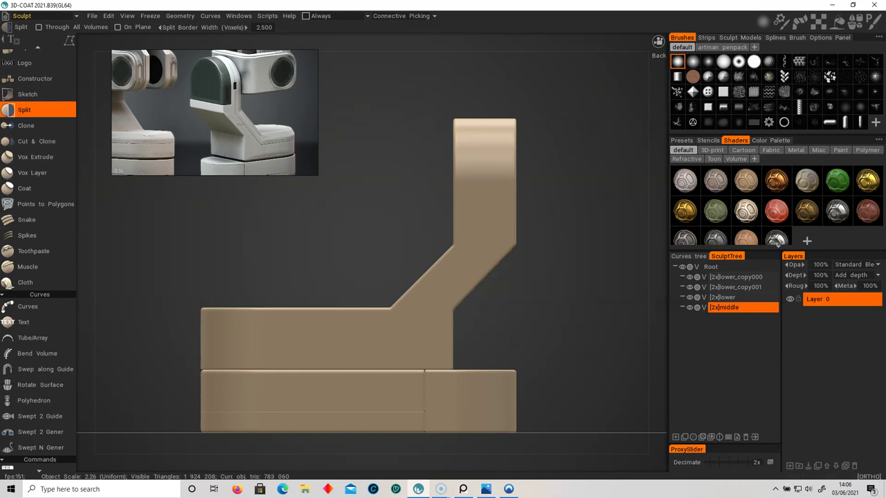
pyautogui.click(468, 108)
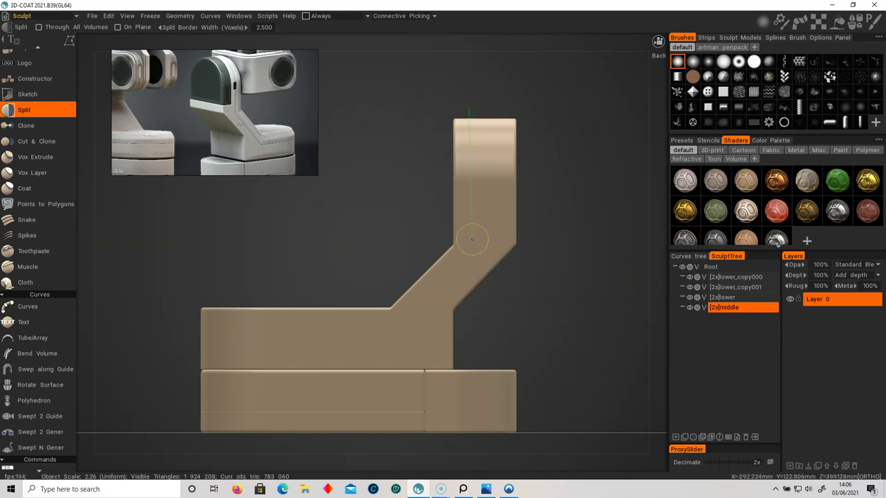
pyautogui.moveTo(471, 243)
pyautogui.keyDown('shift'); pyautogui.mouseDown()
pyautogui.moveTo(420, 317)
pyautogui.moveTo(396, 324)
pyautogui.mouseUp(); pyautogui.keyUp('shift')
pyautogui.click(396, 324)
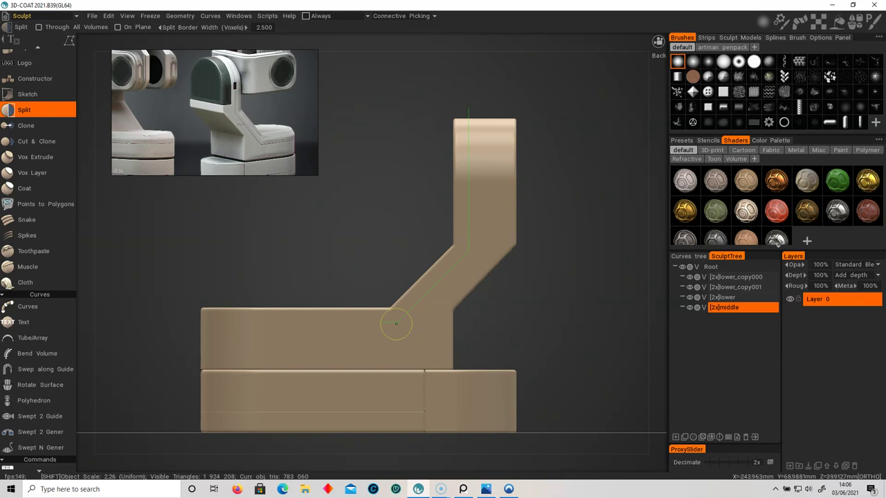
pyautogui.moveTo(395, 324)
pyautogui.keyDown('shift'); pyautogui.mouseDown()
pyautogui.moveTo(176, 330)
pyautogui.moveTo(228, 236)
pyautogui.moveTo(446, 124)
pyautogui.moveTo(429, 108)
pyautogui.mouseUp(); pyautogui.keyUp('shift')
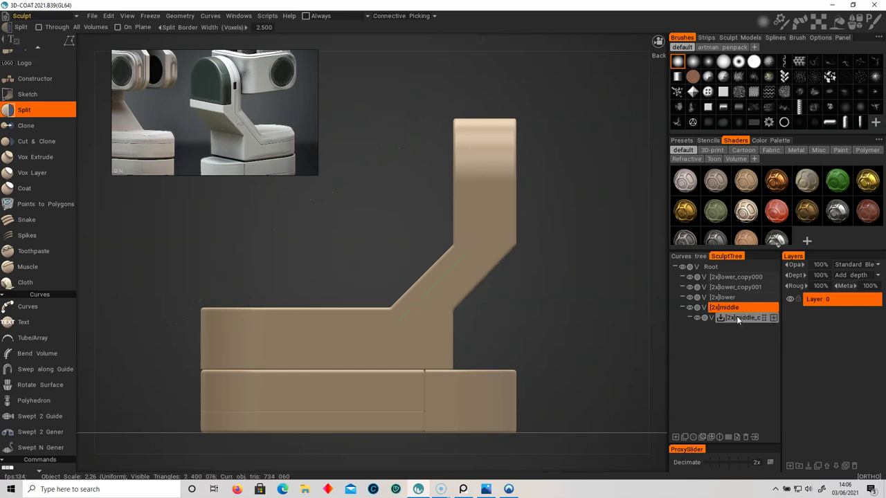
# Move middle_copy000 out from under middle to the root level and smooth the whole volume three times
pyautogui.click(741, 319)
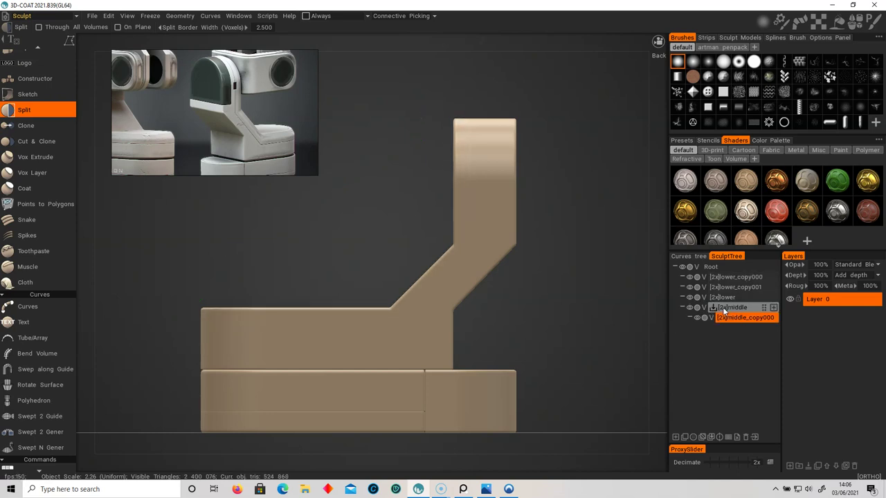
pyautogui.moveTo(753, 319)
pyautogui.mouseDown()
pyautogui.moveTo(709, 303)
pyautogui.moveTo(753, 320)
pyautogui.mouseUp()
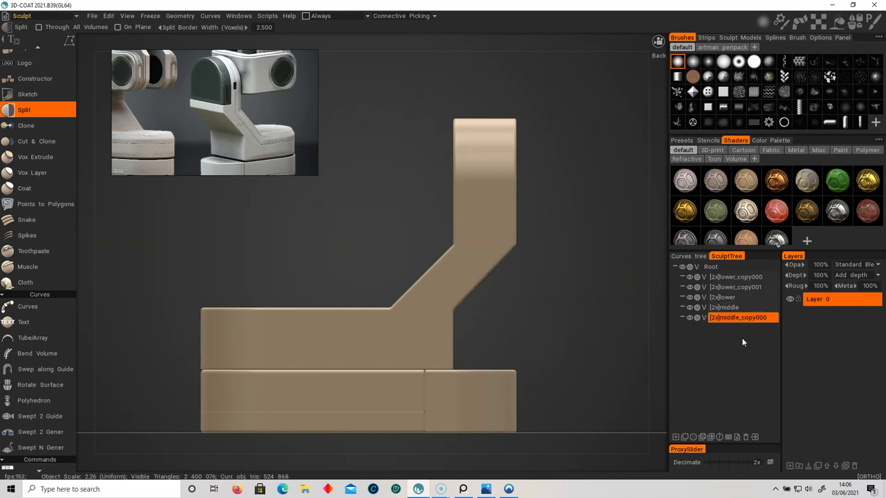
pyautogui.click(735, 318)
pyautogui.scroll(-2, 38, 429)
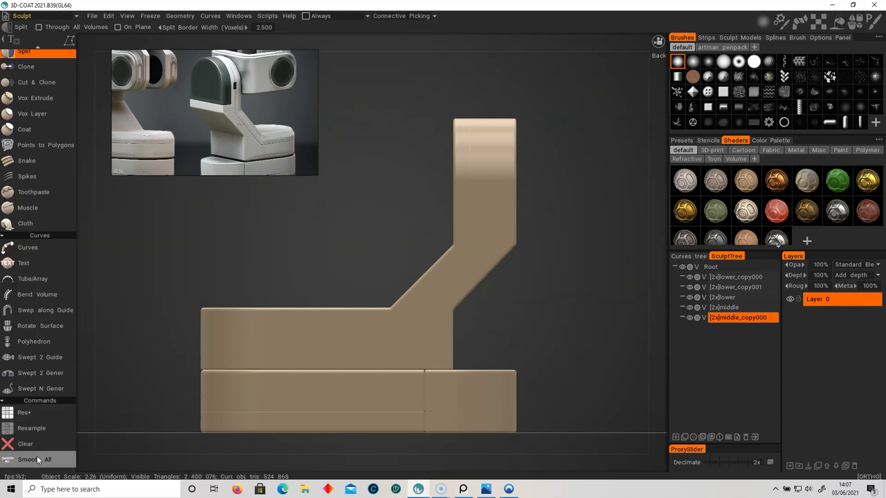
pyautogui.click(37, 455)
pyautogui.click(37, 455)
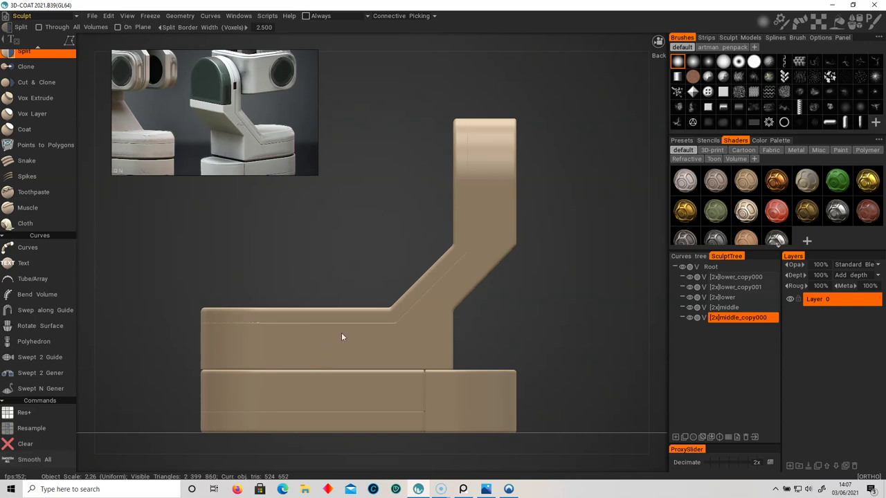
pyautogui.click(35, 459)
# Smooth the whole middle volume and inspect the new panel seam from several sides, ending in the front view
pyautogui.keyDown('alt'); pyautogui.moveTo(229, 335); pyautogui.dragTo(246, 352); pyautogui.keyUp('alt')
pyautogui.click(773, 308)
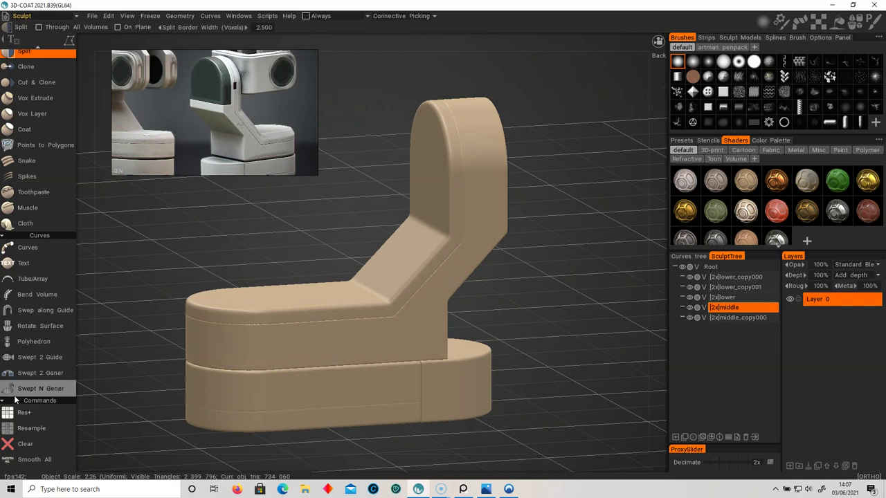
pyautogui.click(46, 460)
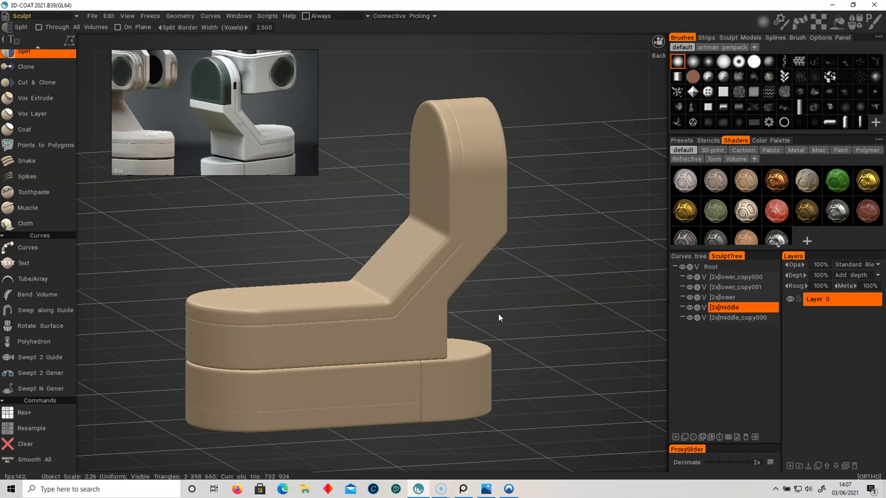
pyautogui.keyDown('alt'); pyautogui.moveTo(492, 315); pyautogui.dragTo(315, 315); pyautogui.keyUp('alt')
pyautogui.keyDown('alt'); pyautogui.moveTo(450, 369); pyautogui.dragTo(276, 378, button='middle'); pyautogui.keyUp('alt')
pyautogui.keyDown('alt'); pyautogui.moveTo(333, 287); pyautogui.dragTo(492, 273); pyautogui.keyUp('alt')
pyautogui.keyDown('alt'); pyautogui.moveTo(93, 64); pyautogui.dragTo(324, 157, button='middle'); pyautogui.keyUp('alt')
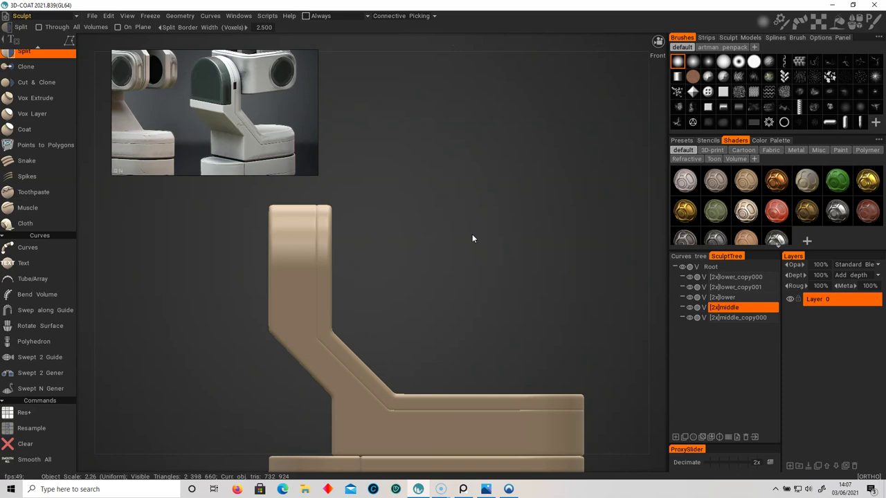
# Identify the middle volume by toggling its visibility, and split off a rectangular block from the upper back of the upright
pyautogui.click(689, 307)
pyautogui.click(689, 307)
pyautogui.click(690, 307)
pyautogui.click(689, 307)
pyautogui.keyDown('alt'); pyautogui.moveTo(352, 298); pyautogui.dragTo(390, 291, button='right'); pyautogui.keyUp('alt')
pyautogui.keyDown('alt'); pyautogui.moveTo(349, 285); pyautogui.dragTo(386, 291, button='middle'); pyautogui.keyUp('alt')
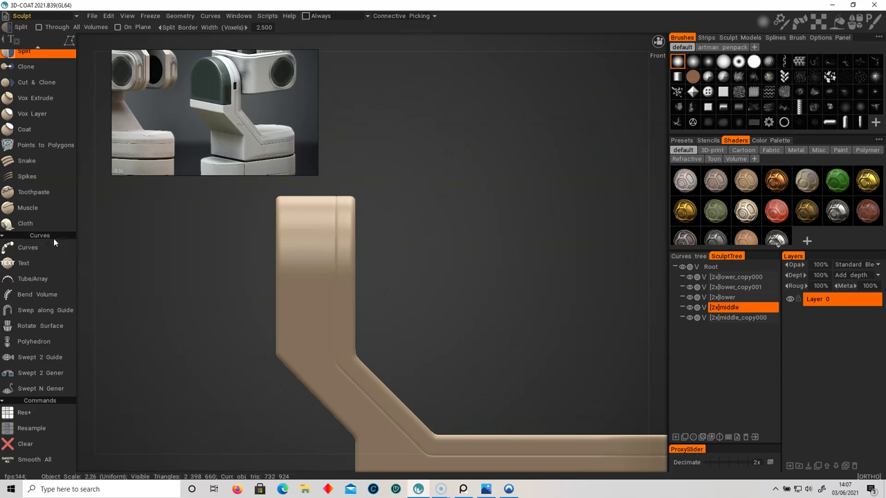
pyautogui.scroll(3, 32, 296)
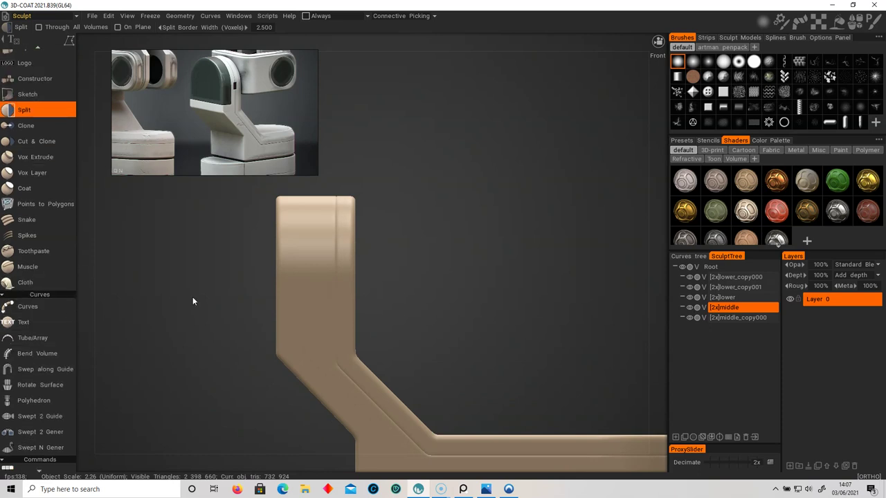
pyautogui.press('space')
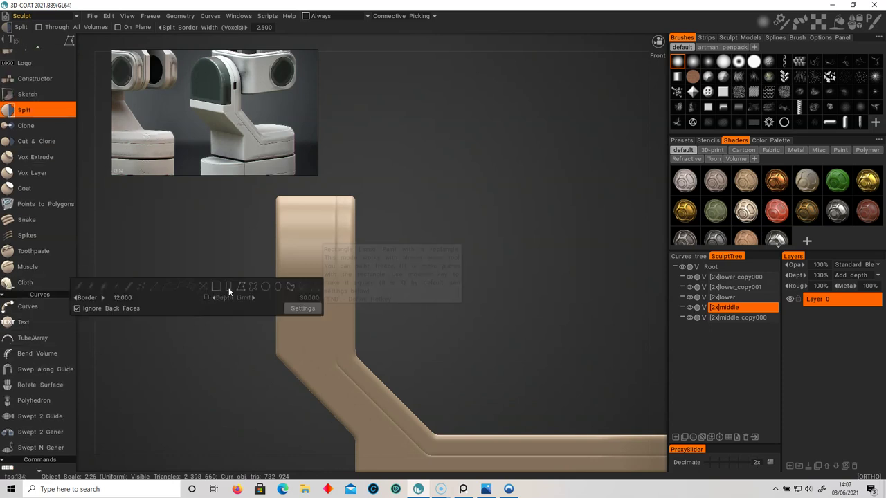
pyautogui.click(229, 288)
pyautogui.moveTo(247, 184)
pyautogui.mouseDown()
pyautogui.moveTo(322, 337)
pyautogui.moveTo(317, 329)
pyautogui.mouseUp()
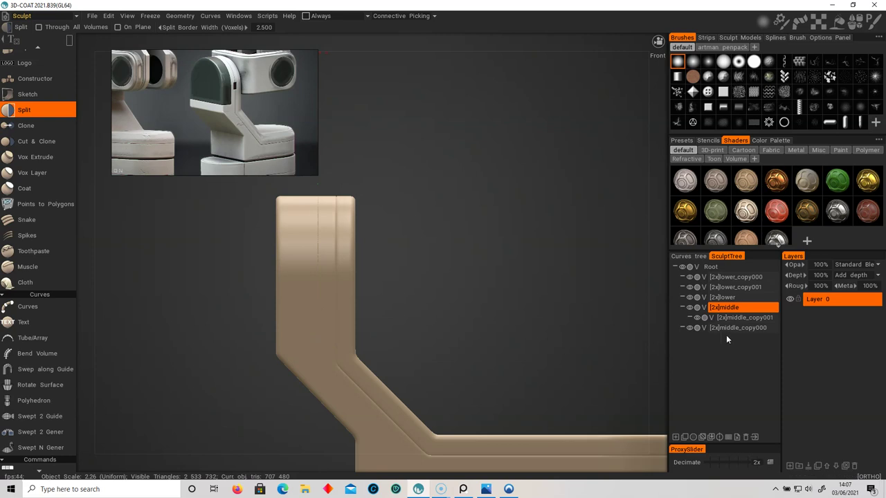
# Apply the dark metal shader to middle_copy001 and move it out from under middle to the root level
pyautogui.click(740, 317)
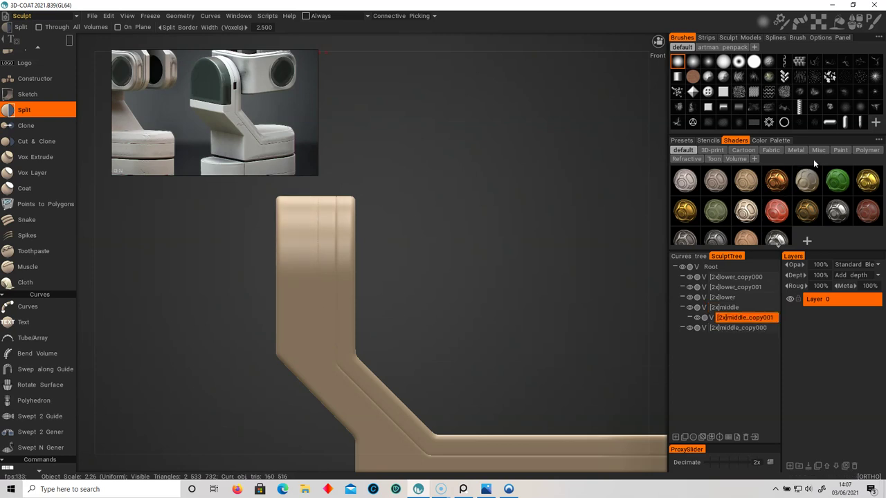
pyautogui.click(794, 149)
pyautogui.click(776, 181)
pyautogui.click(371, 290)
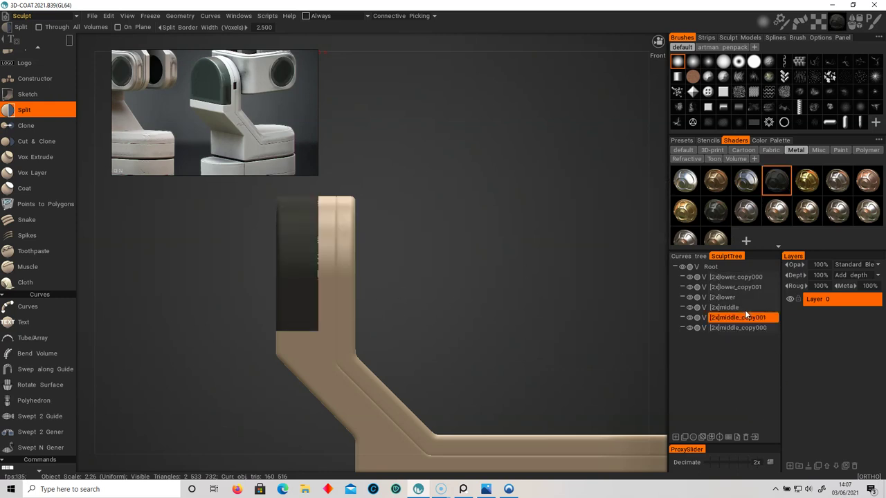
# Smooth the whole middle_copy001 volume and the whole middle volume
pyautogui.scroll(-2, 52, 412)
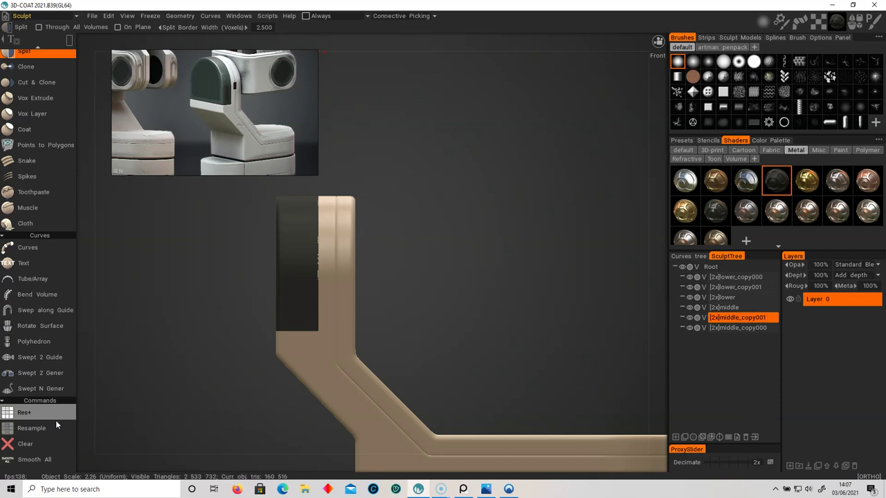
pyautogui.click(45, 461)
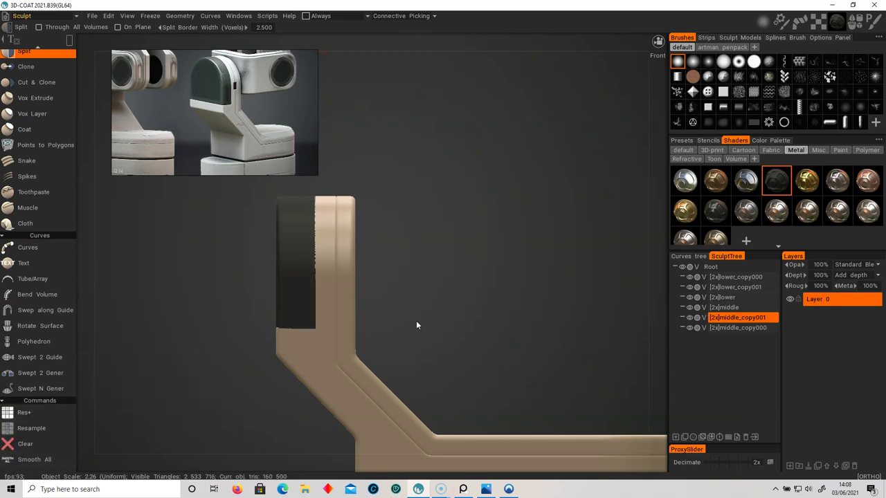
pyautogui.click(730, 307)
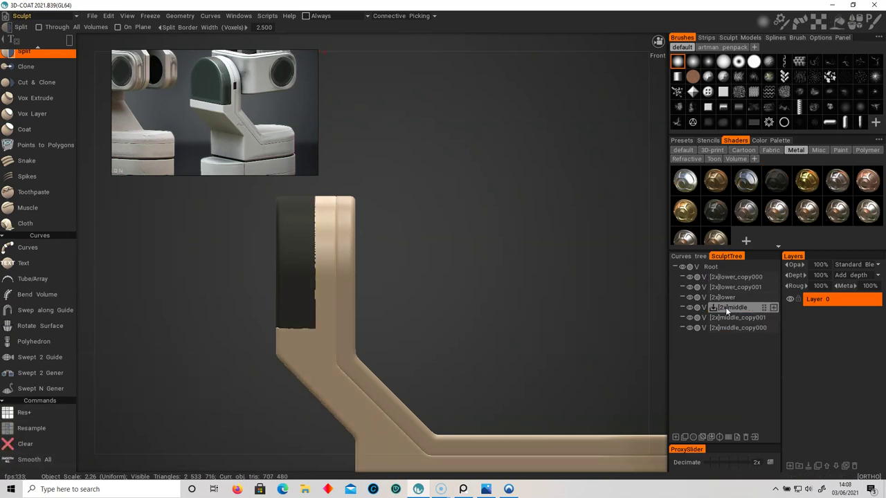
pyautogui.click(43, 461)
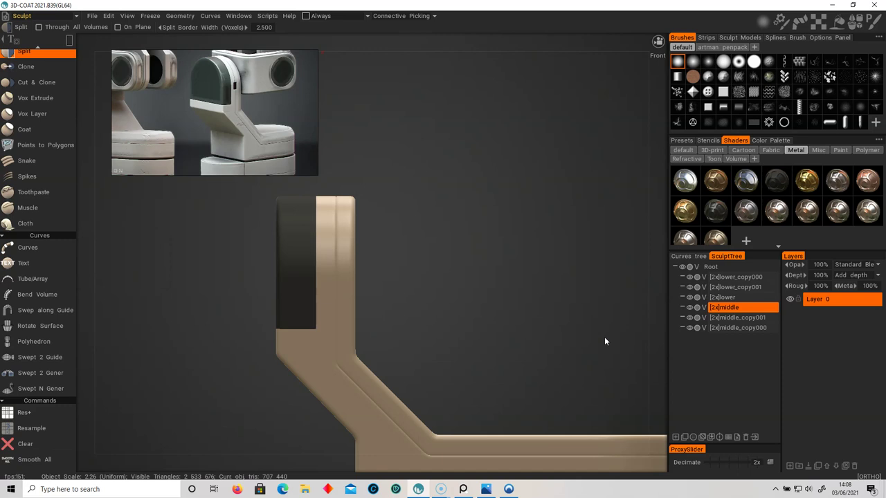
# Activate Cut Off and ghost middle_copy001 to examine the seam between the dark block and the upright
pyautogui.scroll(12, 44, 240)
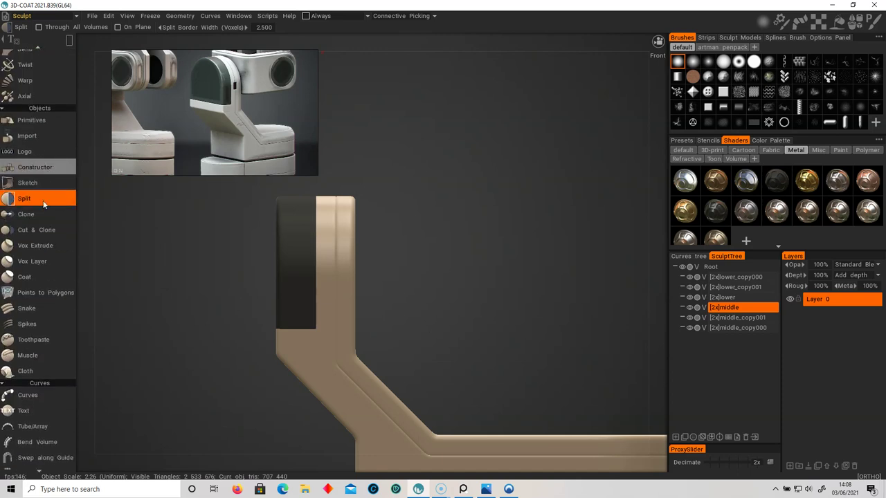
pyautogui.scroll(3, 46, 244)
pyautogui.click(47, 101)
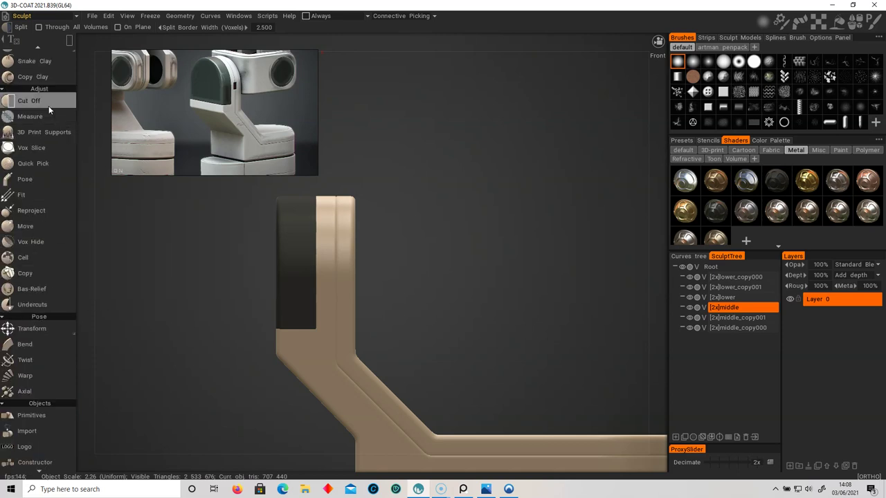
pyautogui.click(689, 320)
pyautogui.click(689, 319)
pyautogui.scroll(4, 388, 252)
pyautogui.moveTo(389, 257)
pyautogui.keyDown('alt'); pyautogui.mouseDown(button='middle')
pyautogui.moveTo(491, 308)
pyautogui.moveTo(566, 292)
pyautogui.mouseUp(button='middle'); pyautogui.keyUp('alt')
pyautogui.click(698, 318)
pyautogui.moveTo(486, 275)
pyautogui.keyDown('alt'); pyautogui.mouseDown(button='right')
pyautogui.moveTo(495, 244)
pyautogui.moveTo(485, 179)
pyautogui.mouseUp(button='right'); pyautogui.keyUp('alt')
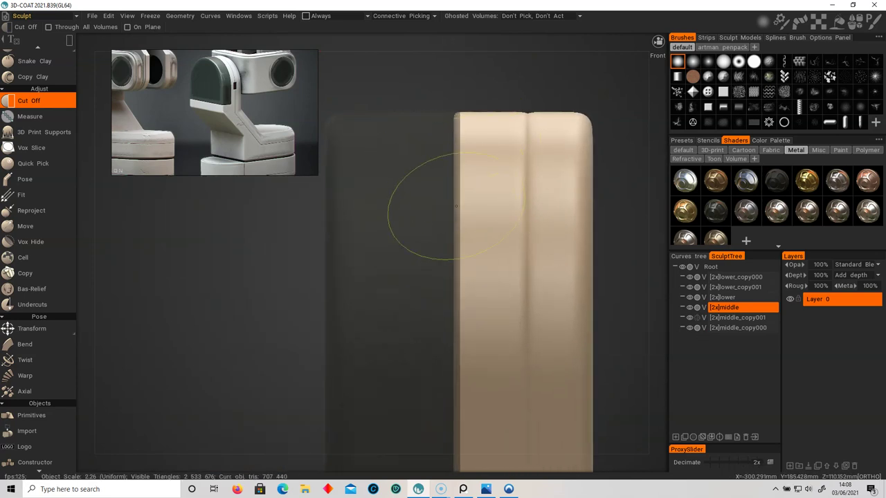
pyautogui.keyDown('alt'); pyautogui.moveTo(450, 416); pyautogui.dragTo(451, 156, button='right'); pyautogui.keyUp('alt')
pyautogui.keyDown('alt'); pyautogui.moveTo(451, 156); pyautogui.dragTo(444, 129, button='middle'); pyautogui.keyUp('alt')
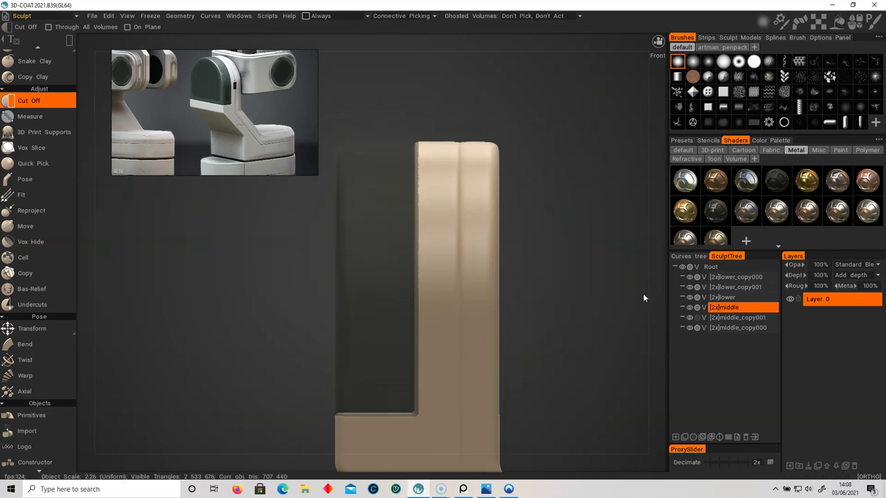
# Try to cut a tall narrow strip beside the dark block out of middle_copy000, and undo the cut
pyautogui.click(737, 328)
pyautogui.moveTo(462, 111)
pyautogui.mouseDown()
pyautogui.moveTo(438, 364)
pyautogui.moveTo(414, 421)
pyautogui.mouseUp()
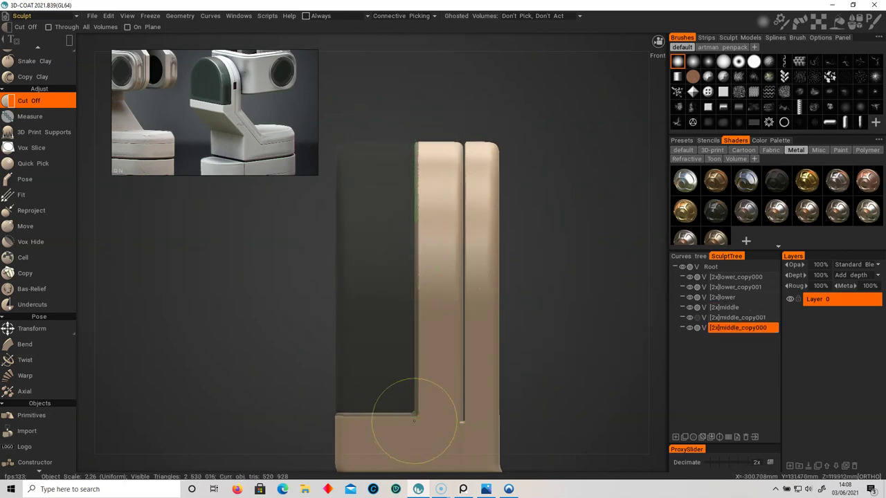
pyautogui.hotkey('ctrl', 'z')
# Unghost middle_copy001 and cut thin strips off its inner vertical face and its lower edge
pyautogui.click(690, 307)
pyautogui.click(690, 307)
pyautogui.click(689, 327)
pyautogui.click(690, 328)
pyautogui.click(703, 319)
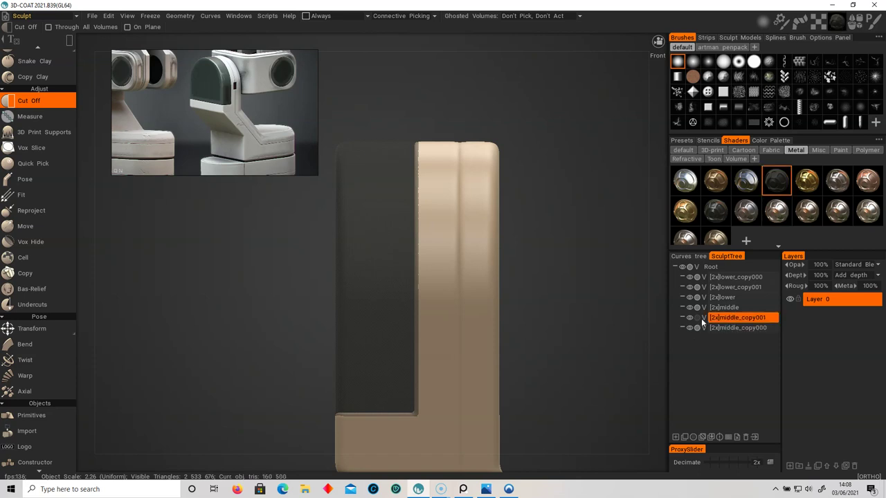
pyautogui.click(699, 319)
pyautogui.moveTo(484, 105); pyautogui.dragTo(417, 421)
pyautogui.moveTo(308, 428); pyautogui.dragTo(427, 413)
pyautogui.keyDown('alt'); pyautogui.moveTo(258, 389); pyautogui.dragTo(283, 376); pyautogui.keyUp('alt')
pyautogui.keyDown('alt'); pyautogui.keyDown('shift'); pyautogui.moveTo(407, 352); pyautogui.dragTo(368, 356); pyautogui.keyUp('shift'); pyautogui.keyUp('alt')
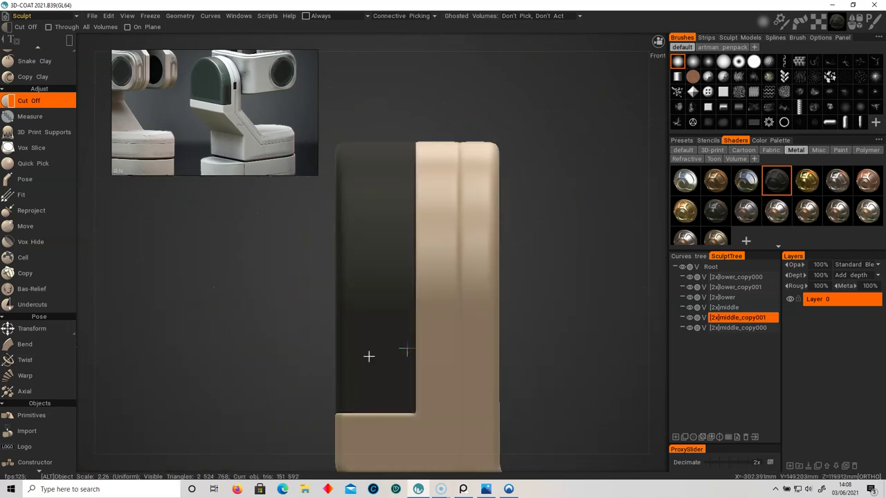
# Toggle the visibility of middle and middle_copy000 to identify them, and move middle_copy000 directly below middle in the sculpt tree
pyautogui.keyDown('alt'); pyautogui.moveTo(492, 413); pyautogui.dragTo(332, 287, button='right'); pyautogui.keyUp('alt')
pyautogui.keyDown('alt'); pyautogui.moveTo(445, 301); pyautogui.dragTo(410, 281, button='middle'); pyautogui.keyUp('alt')
pyautogui.keyDown('alt'); pyautogui.moveTo(409, 281); pyautogui.dragTo(545, 306, button='right'); pyautogui.keyUp('alt')
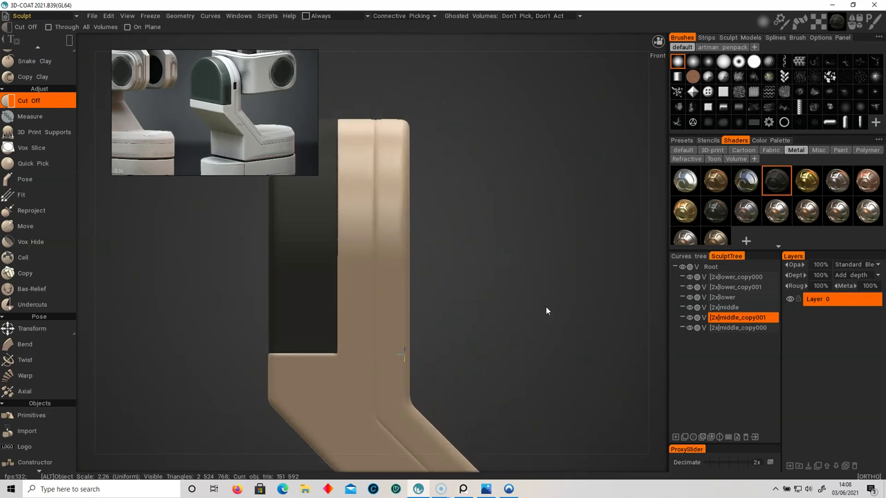
pyautogui.keyDown('alt'); pyautogui.moveTo(479, 290); pyautogui.dragTo(494, 290, button='middle'); pyautogui.keyUp('alt')
pyautogui.click(699, 308)
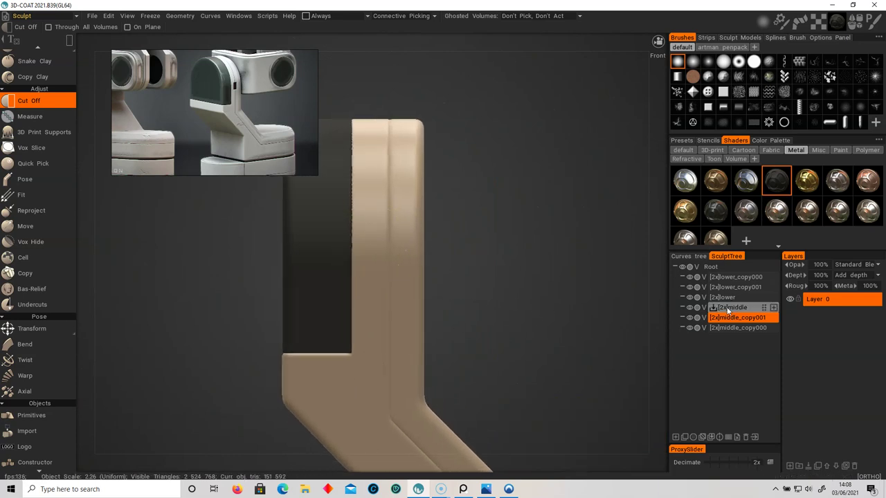
pyautogui.click(686, 311)
pyautogui.click(690, 306)
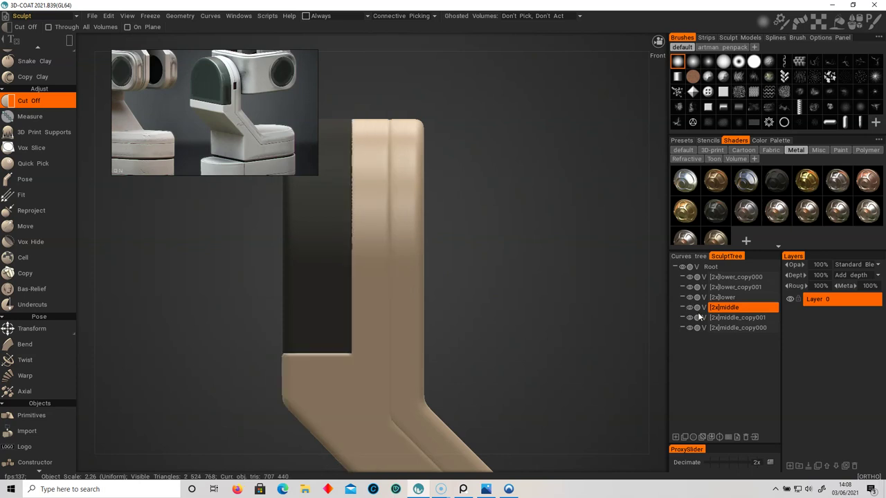
pyautogui.click(690, 327)
pyautogui.click(689, 327)
pyautogui.moveTo(769, 330)
pyautogui.moveTo(770, 329); pyautogui.dragTo(763, 317)
# Toggle the visibility of the second and first middle volumes to identify them, and select middle together with middle_copy000
pyautogui.click(688, 317)
pyautogui.click(688, 317)
pyautogui.click(689, 306)
pyautogui.click(688, 307)
pyautogui.keyDown('ctrl'); pyautogui.click(740, 317); pyautogui.keyUp('ctrl')
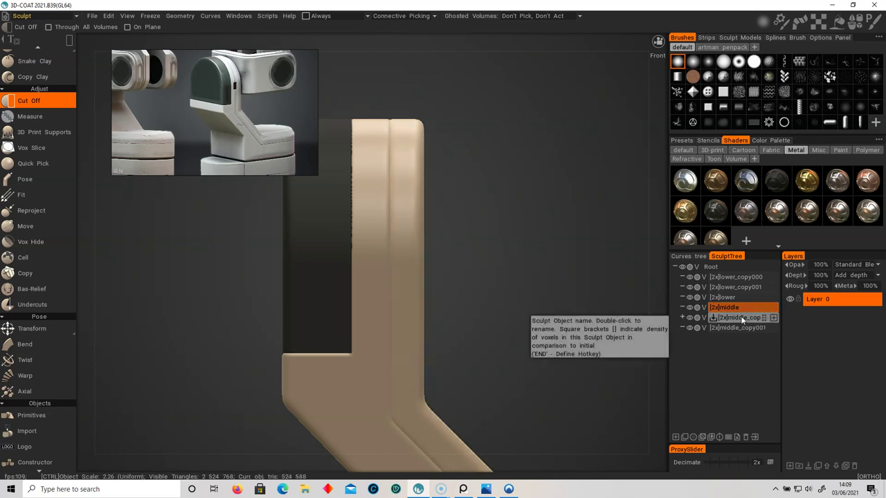
# With Vox Hide, hide a small upright rectangle halfway up the upright, across the seam between middle and middle_copy000
pyautogui.moveTo(51, 336)
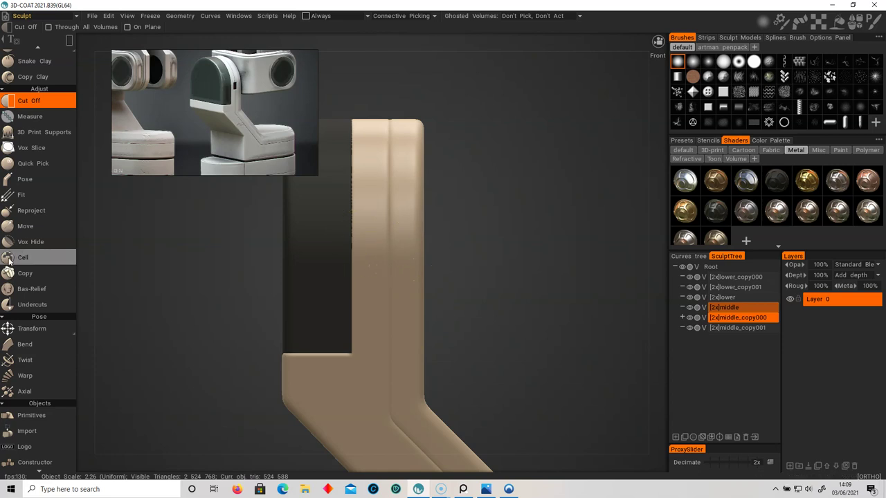
pyautogui.scroll(6, 48, 281)
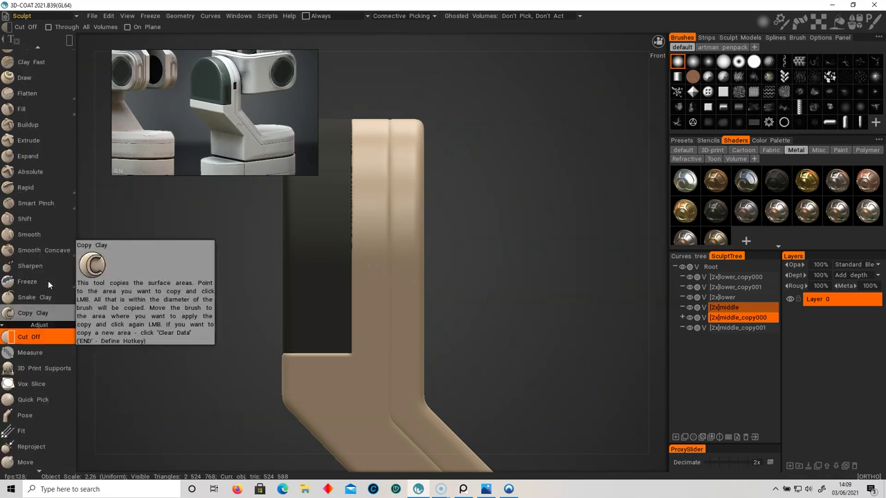
pyautogui.scroll(2, 52, 282)
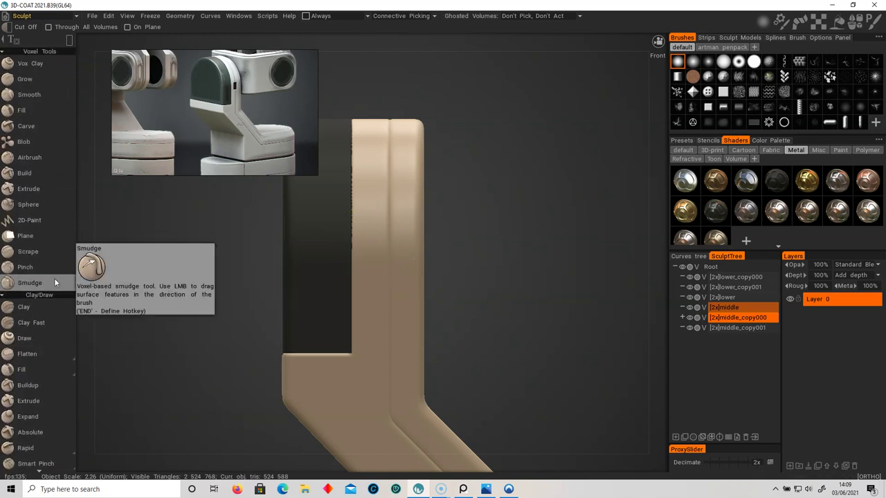
pyautogui.scroll(-4, 50, 299)
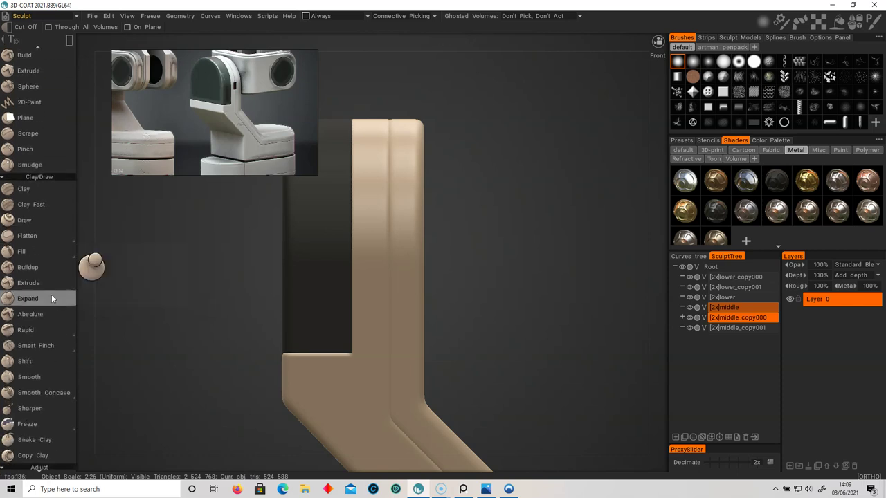
pyautogui.scroll(-5, 51, 294)
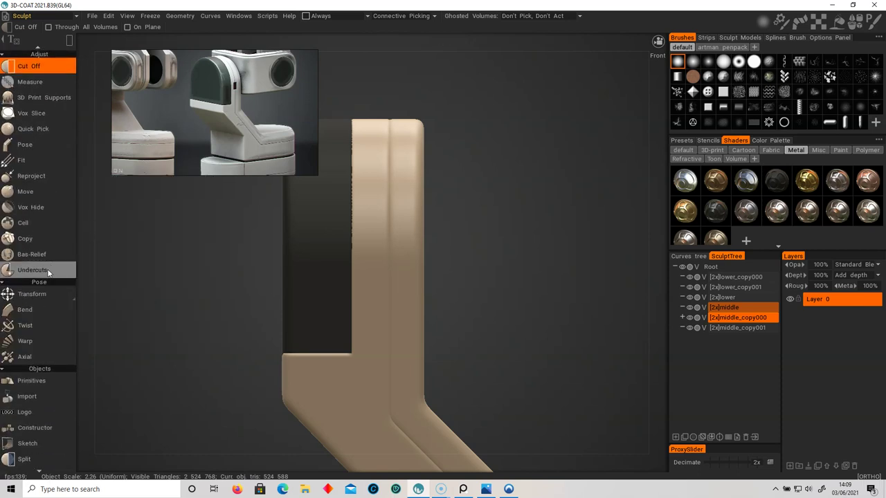
pyautogui.scroll(1, 27, 211)
pyautogui.click(28, 237)
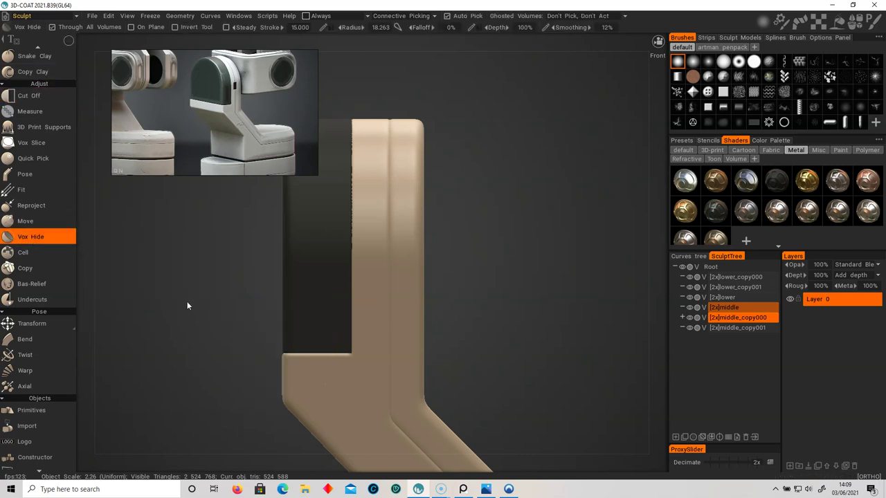
pyautogui.press('space')
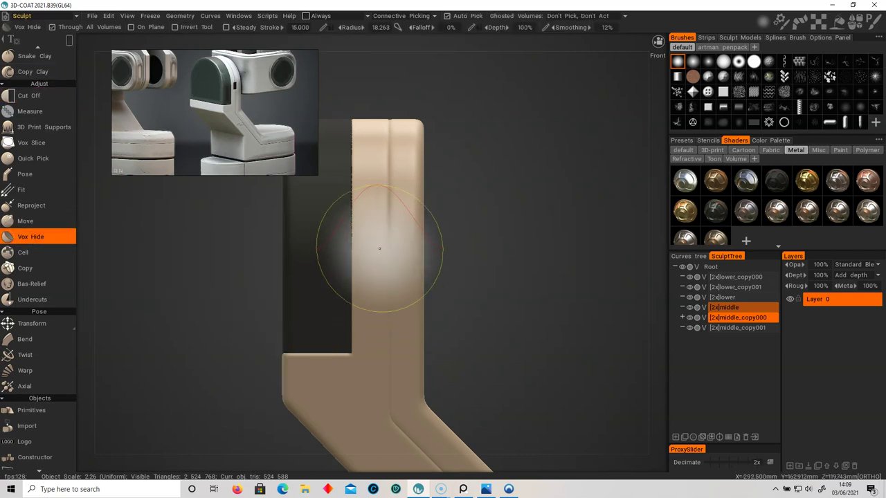
pyautogui.moveTo(373, 234); pyautogui.dragTo(404, 282)
pyautogui.moveTo(493, 312)
pyautogui.keyDown('alt'); pyautogui.mouseDown()
pyautogui.moveTo(419, 310)
pyautogui.moveTo(431, 268)
pyautogui.moveTo(491, 283)
pyautogui.moveTo(500, 306)
pyautogui.mouseUp(); pyautogui.keyUp('alt')
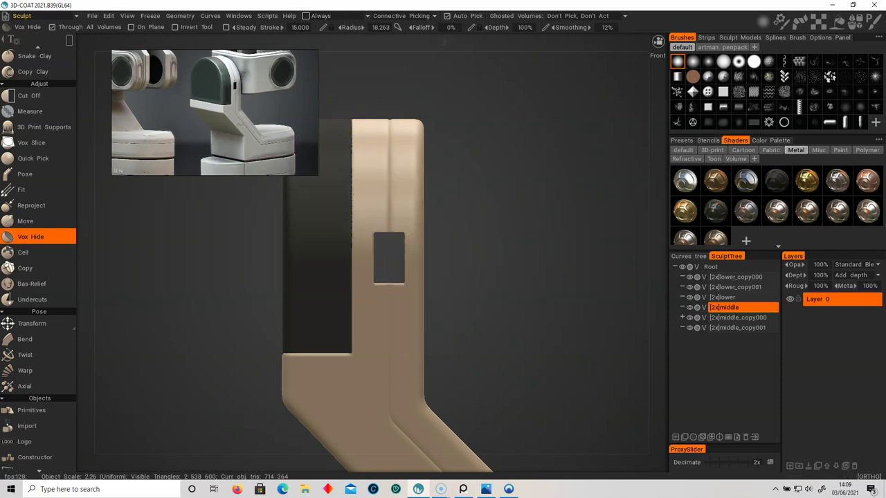
# Objectify the hidden voxels of middle and of middle_copy000 into separate sculpt objects
pyautogui.click(187, 16)
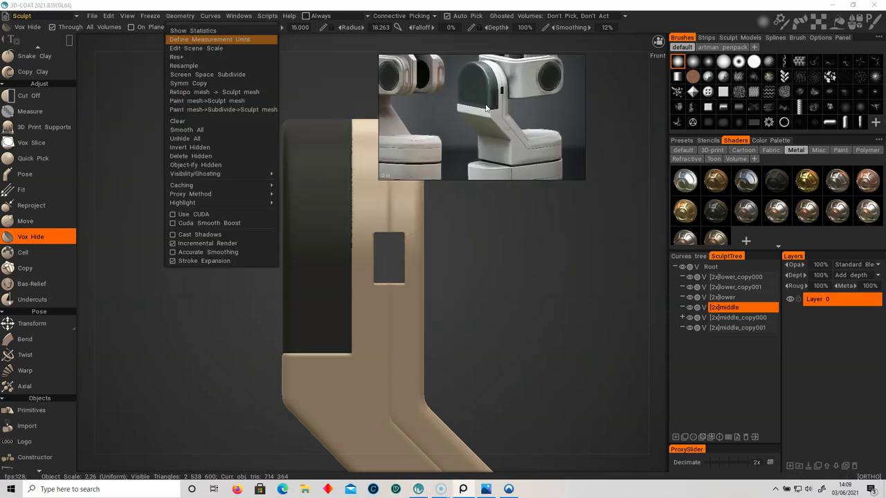
pyautogui.click(196, 165)
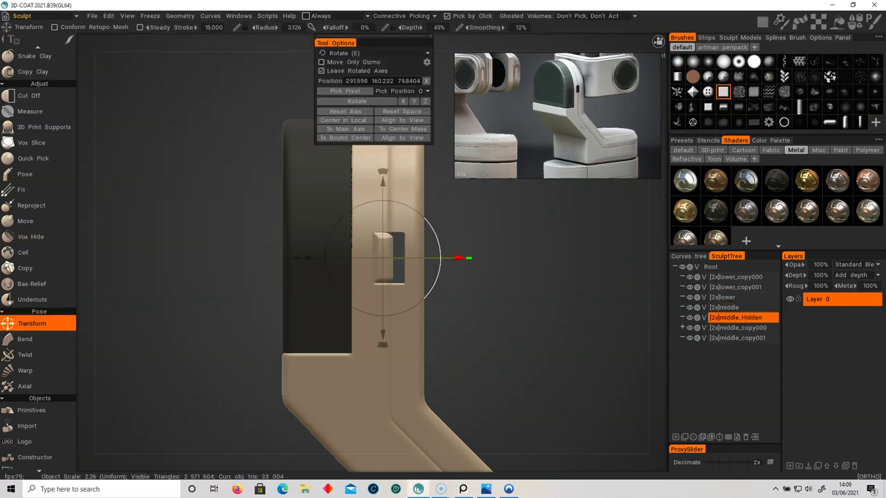
pyautogui.moveTo(460, 259)
pyautogui.mouseDown()
pyautogui.moveTo(470, 260)
pyautogui.moveTo(456, 259)
pyautogui.mouseUp()
pyautogui.click(370, 185)
pyautogui.click(409, 184)
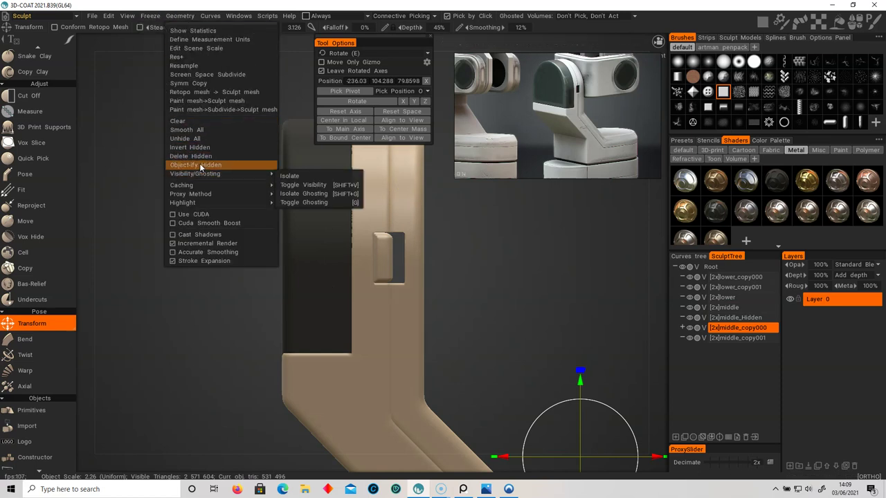
pyautogui.click(199, 164)
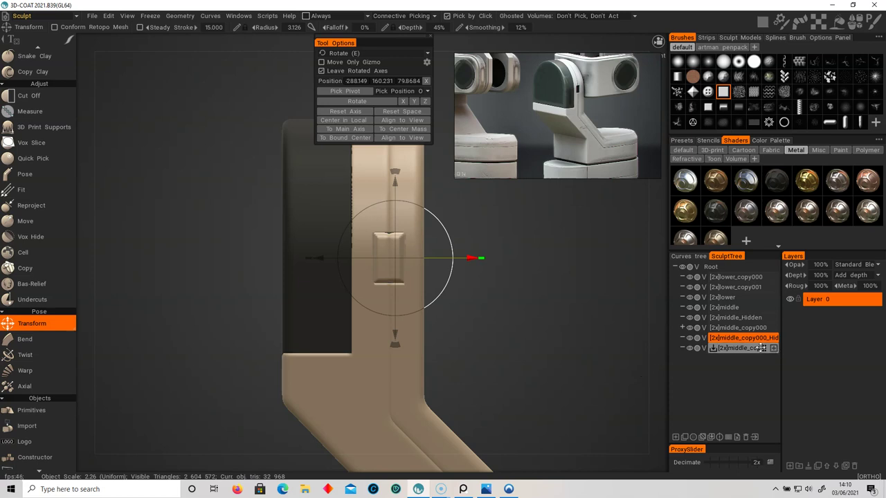
# Toggle the visibility of middle_copy001, middle_copy000_Hidden, middle_copy000 and middle_Hidden one by one to identify each part
pyautogui.click(690, 349)
pyautogui.click(690, 348)
pyautogui.click(690, 339)
pyautogui.click(690, 338)
pyautogui.click(689, 329)
pyautogui.click(690, 328)
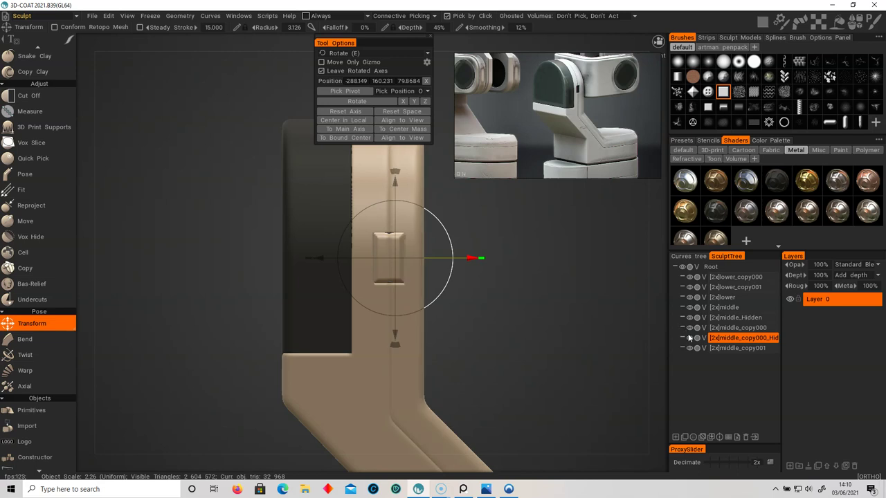
pyautogui.click(689, 319)
pyautogui.click(689, 319)
# Move middle_Hidden directly below middle_copy000 in the sculpt tree, and check both cut-out pieces by toggling their visibility
pyautogui.click(740, 318)
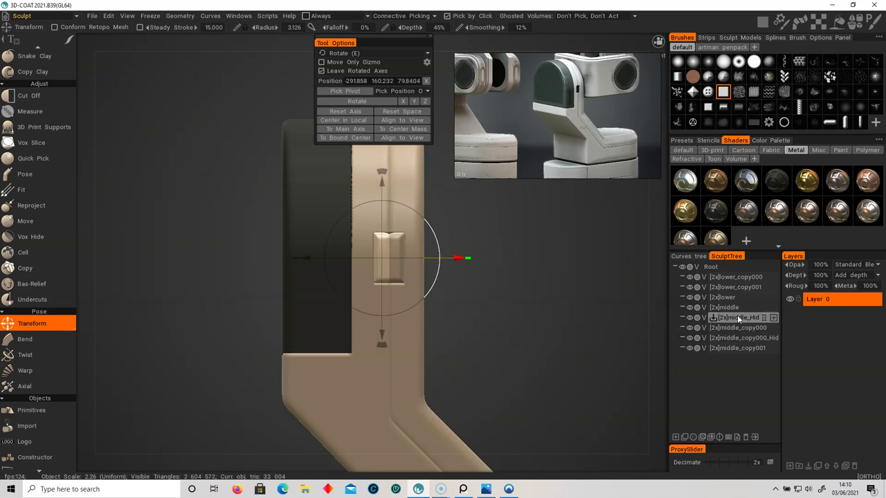
pyautogui.moveTo(765, 319); pyautogui.dragTo(749, 334)
pyautogui.click(722, 331)
pyautogui.click(691, 329)
pyautogui.click(690, 329)
pyautogui.click(690, 339)
pyautogui.click(690, 339)
# Rename middle_Hidden to button and middle_copy000_Hidden to button2
pyautogui.doubleClick(724, 331)
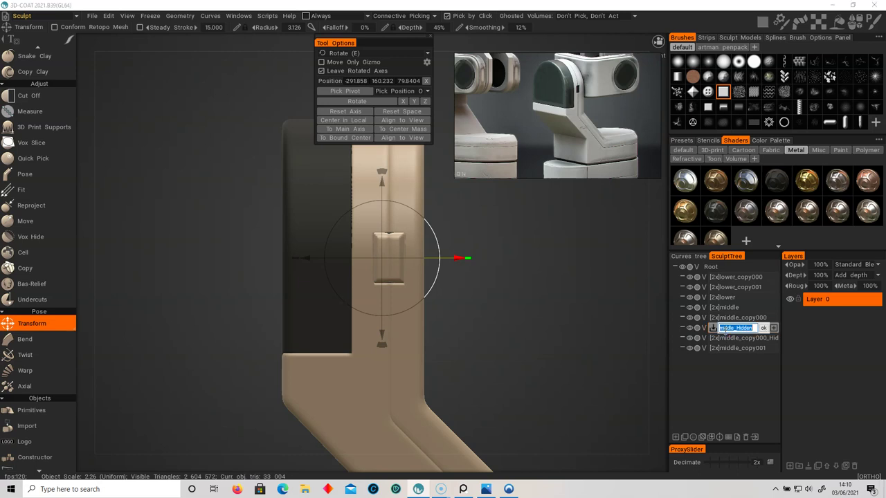
pyautogui.write('button')
pyautogui.press('Return')
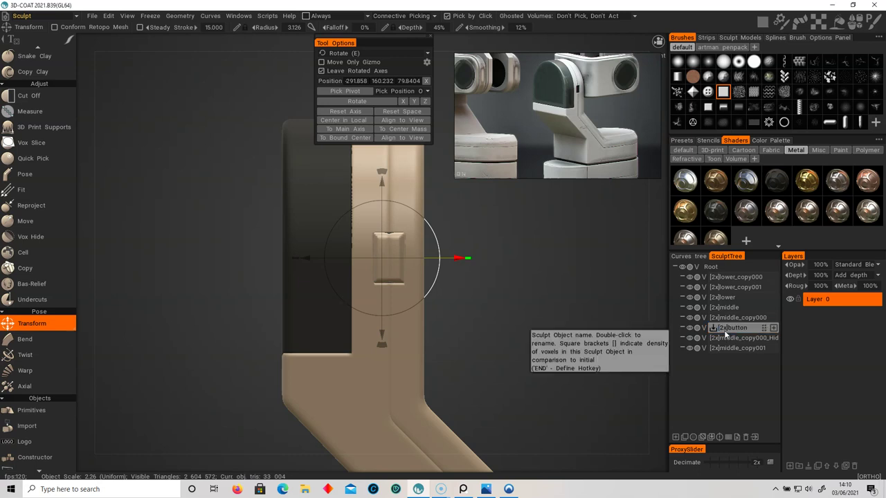
pyautogui.click(740, 339)
pyautogui.doubleClick(740, 338)
pyautogui.write('button2')
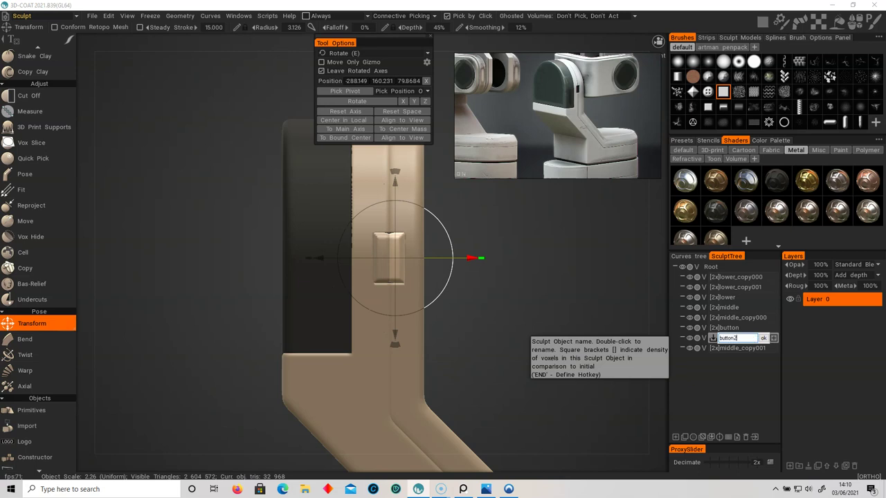
pyautogui.click(763, 338)
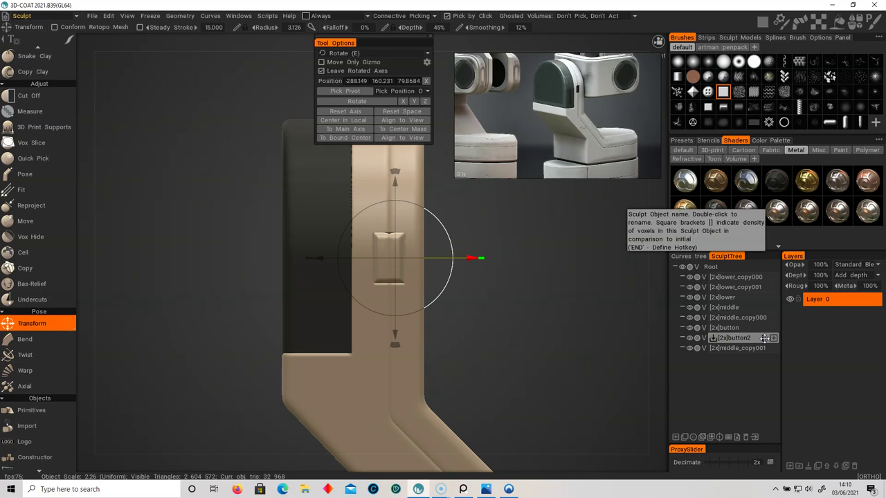
# Merge button2 into button, and toggle the visibility of button to check the combined piece
pyautogui.keyDown('shift'); pyautogui.moveTo(763, 338); pyautogui.dragTo(767, 332); pyautogui.keyUp('shift')
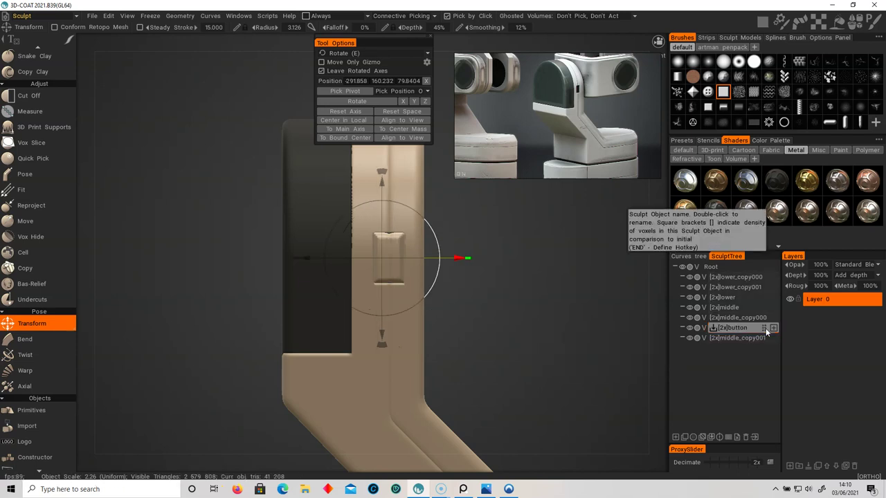
pyautogui.click(726, 329)
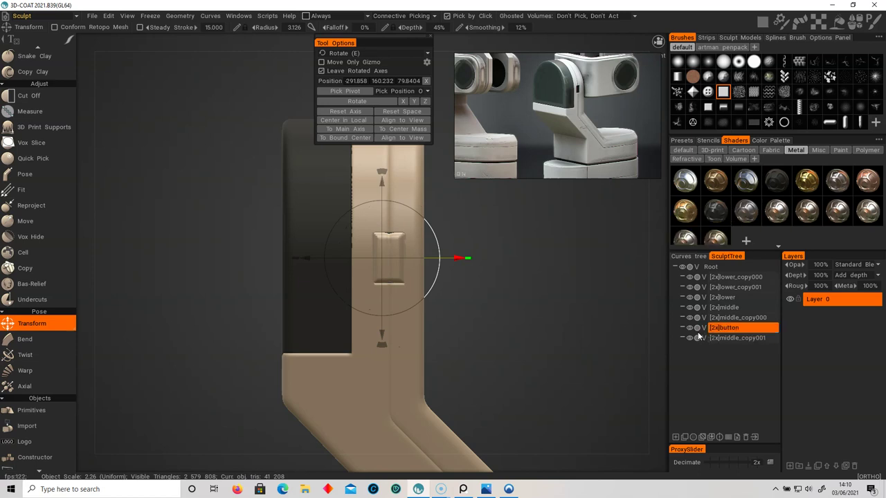
pyautogui.click(691, 329)
pyautogui.click(690, 329)
# Apply the near-black metal shader to button, dismiss the shader notice, and inspect the part against the whole model
pyautogui.keyDown('alt'); pyautogui.moveTo(416, 320); pyautogui.dragTo(523, 304); pyautogui.keyUp('alt')
pyautogui.click(776, 180)
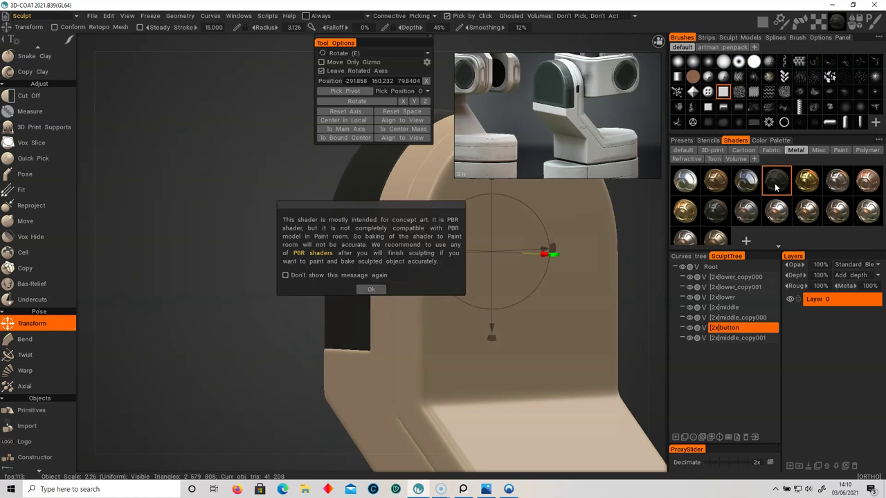
pyautogui.click(446, 283)
pyautogui.keyDown('alt'); pyautogui.moveTo(379, 290); pyautogui.dragTo(243, 309); pyautogui.keyUp('alt')
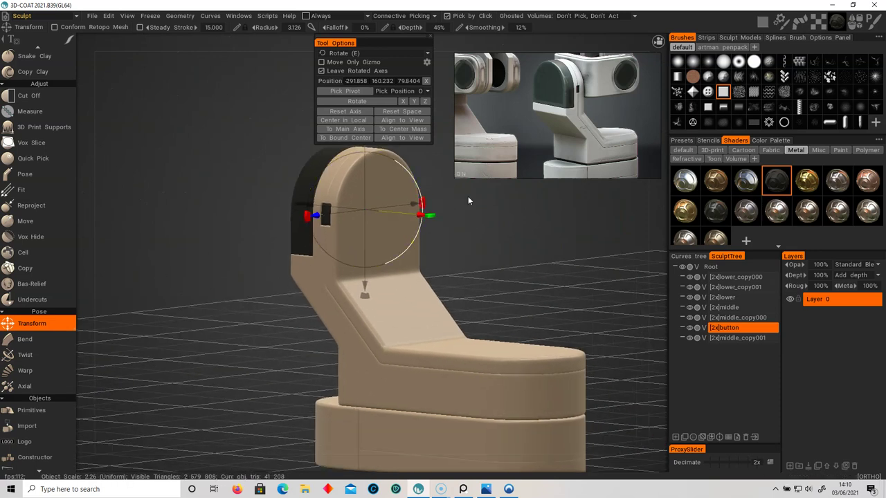
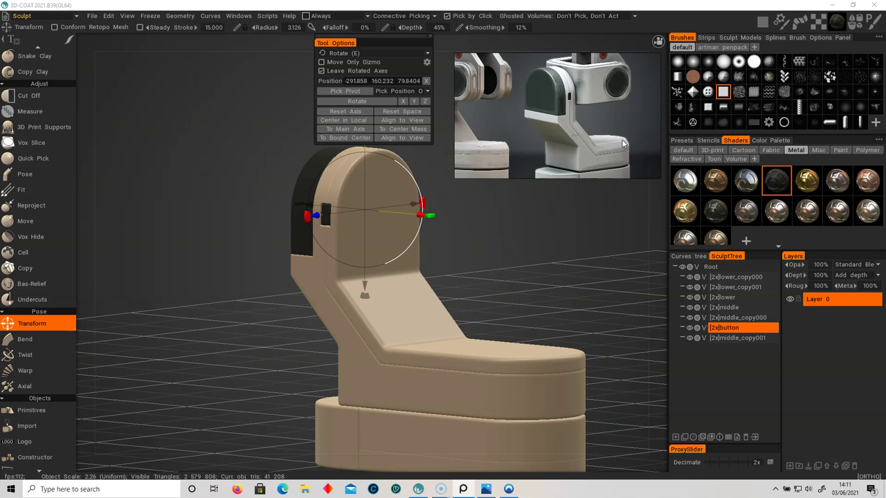
# Activate Pose on middle_copy000 in a side view, with Ignore Back Faces off and a polygonal outline selection mode
pyautogui.keyDown('alt'); pyautogui.moveTo(556, 272); pyautogui.dragTo(552, 332); pyautogui.keyUp('alt')
pyautogui.click(551, 341)
pyautogui.keyDown('alt'); pyautogui.moveTo(551, 311); pyautogui.dragTo(463, 280, button='middle'); pyautogui.keyUp('alt')
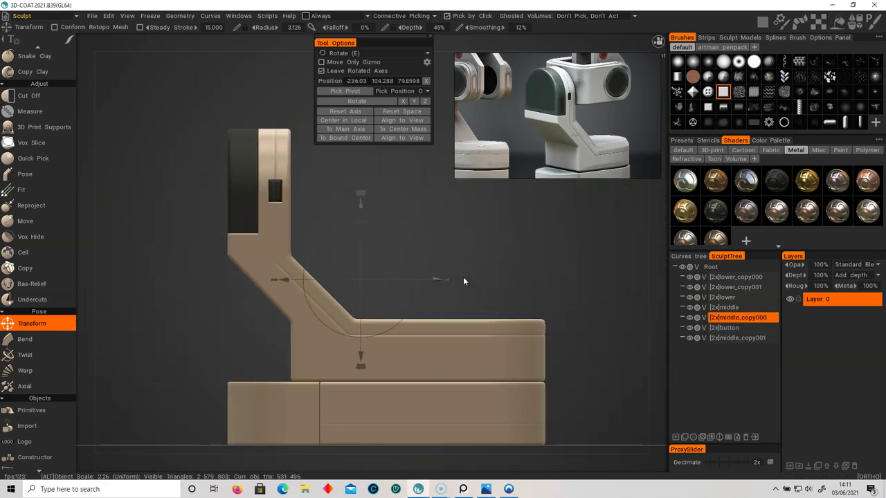
pyautogui.click(24, 174)
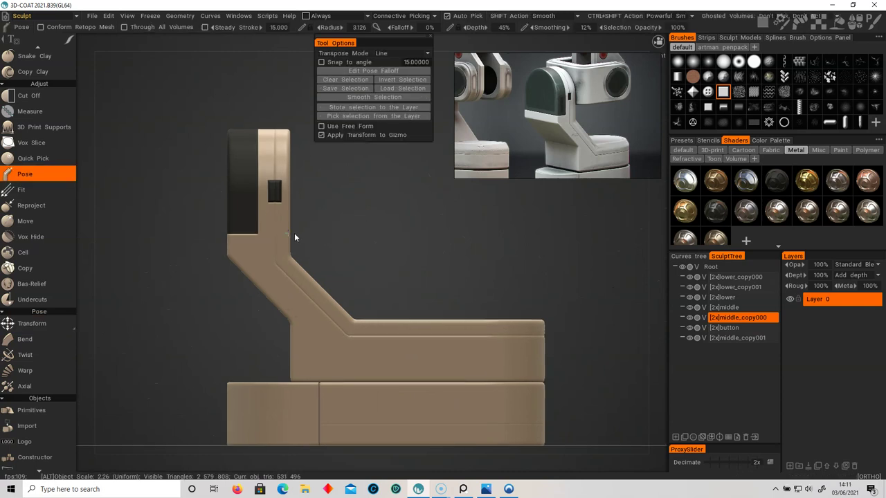
pyautogui.moveTo(294, 233); pyautogui.dragTo(285, 250, button='middle')
pyautogui.press('e')
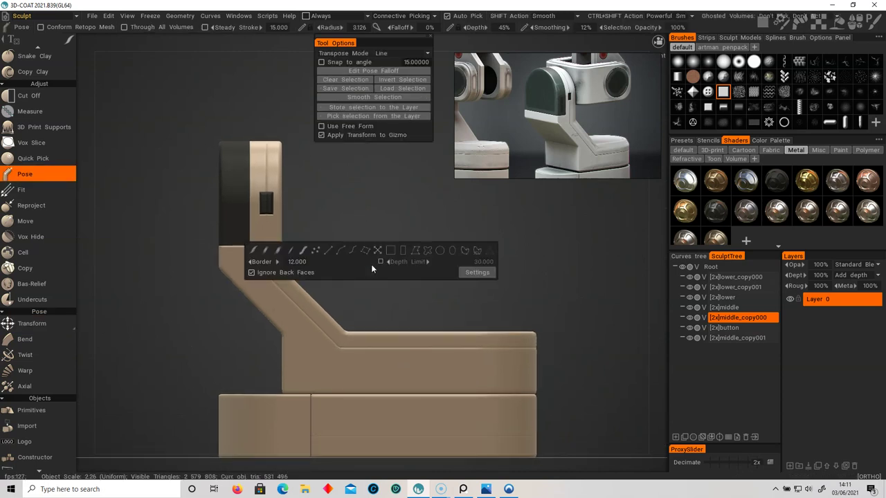
pyautogui.press('e')
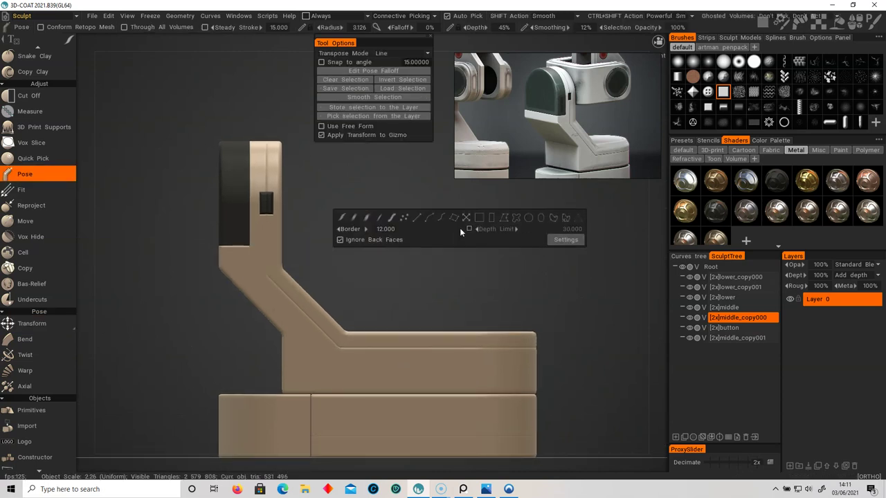
pyautogui.click(340, 240)
pyautogui.press('e')
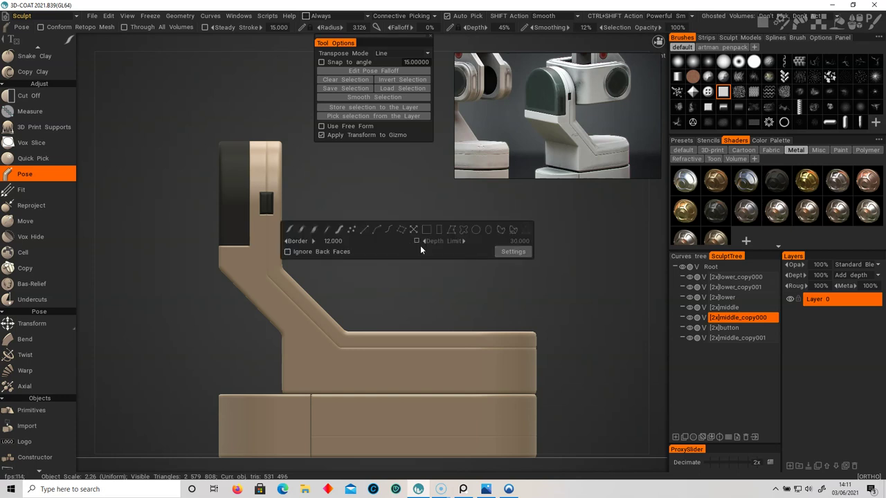
pyautogui.click(450, 230)
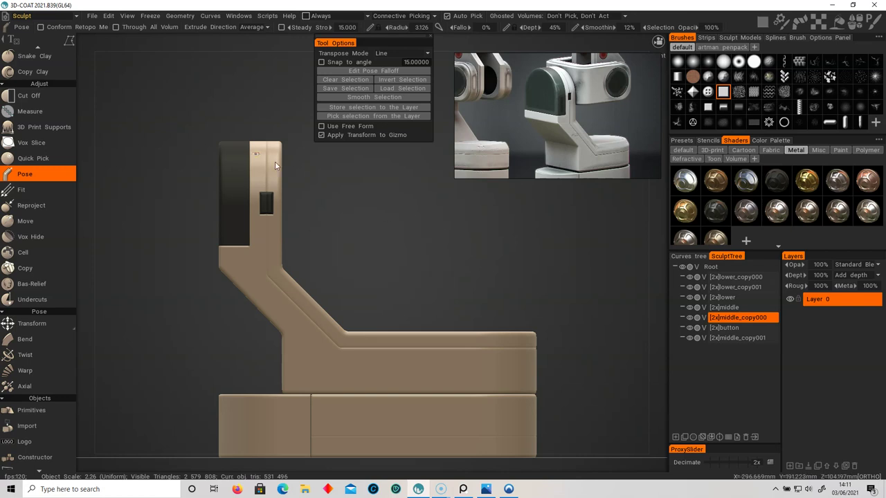
# Outline the outer surface of middle_copy000 along the upright, slope and flat base to select it for posing
pyautogui.moveTo(272, 125); pyautogui.dragTo(273, 251)
pyautogui.keyDown('shift'); pyautogui.moveTo(274, 121); pyautogui.dragTo(274, 267); pyautogui.keyUp('shift')
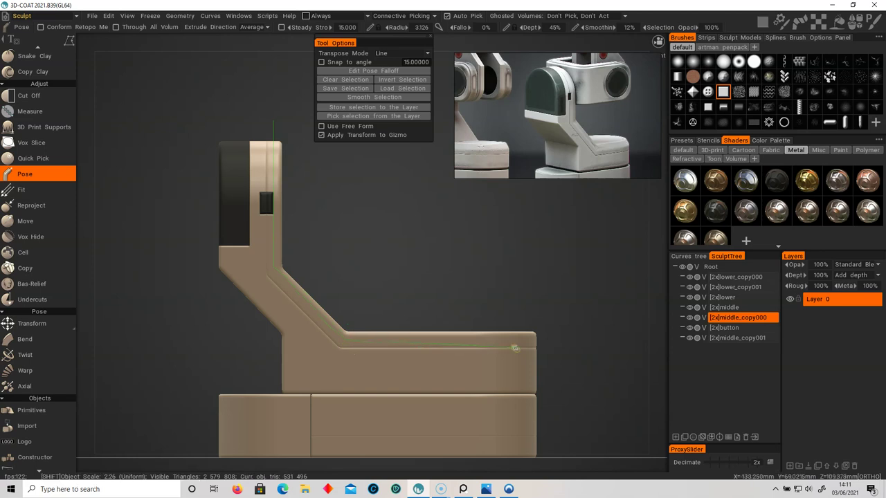
pyautogui.moveTo(572, 340); pyautogui.dragTo(289, 127)
pyautogui.keyDown('alt'); pyautogui.moveTo(490, 277); pyautogui.dragTo(349, 311); pyautogui.keyUp('alt')
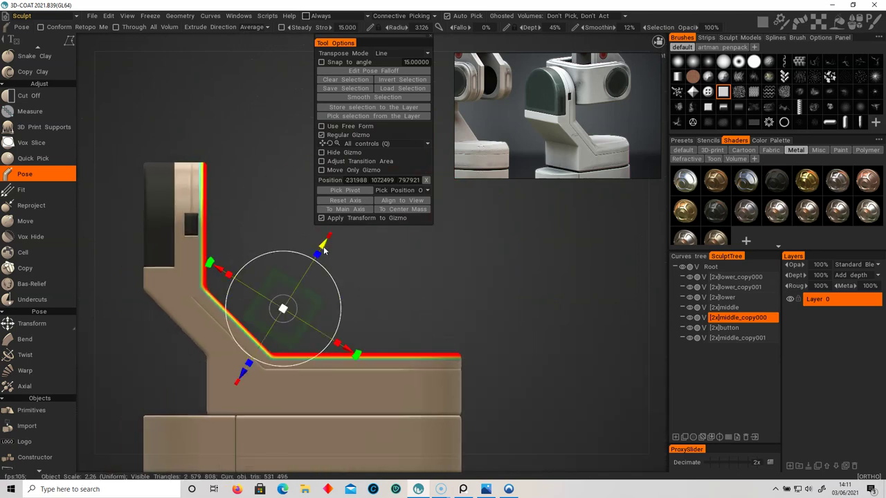
# Shift the selected surface of middle_copy000 slightly outward, scale it down to taper the panel's edges, and clear the selection
pyautogui.moveTo(324, 249); pyautogui.dragTo(327, 241)
pyautogui.keyDown('alt'); pyautogui.moveTo(387, 315); pyautogui.dragTo(269, 324); pyautogui.keyUp('alt')
pyautogui.keyDown('alt'); pyautogui.moveTo(468, 305); pyautogui.dragTo(279, 275, button='middle'); pyautogui.keyUp('alt')
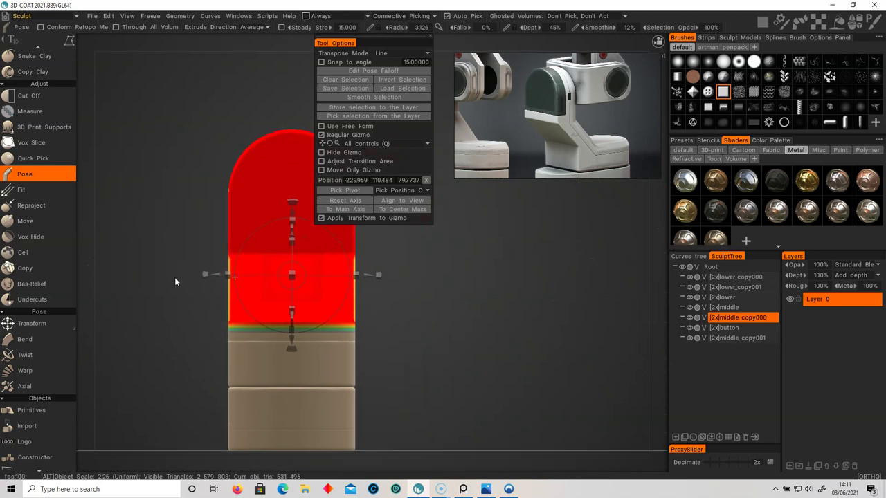
pyautogui.moveTo(291, 274); pyautogui.dragTo(282, 273)
pyautogui.keyDown('alt'); pyautogui.moveTo(226, 277); pyautogui.dragTo(292, 303); pyautogui.keyUp('alt')
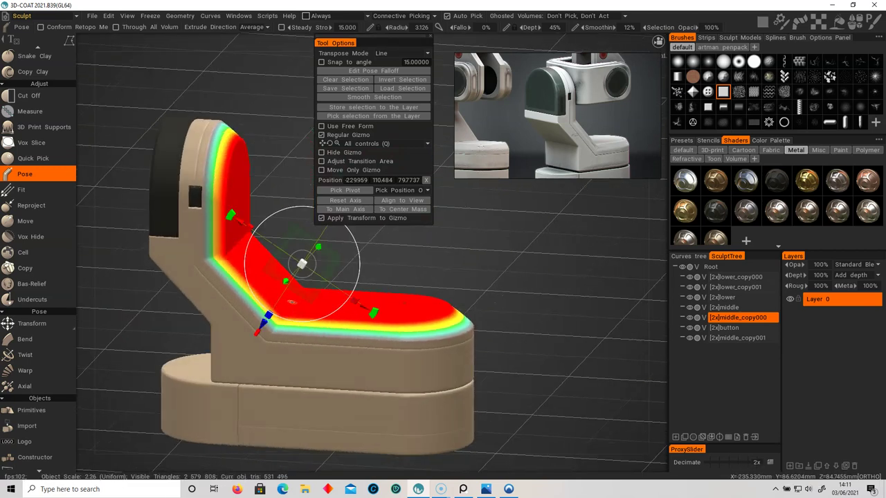
pyautogui.hotkey('ctrl', 'd')
pyautogui.keyDown('alt'); pyautogui.moveTo(443, 308); pyautogui.dragTo(479, 283); pyautogui.keyUp('alt')
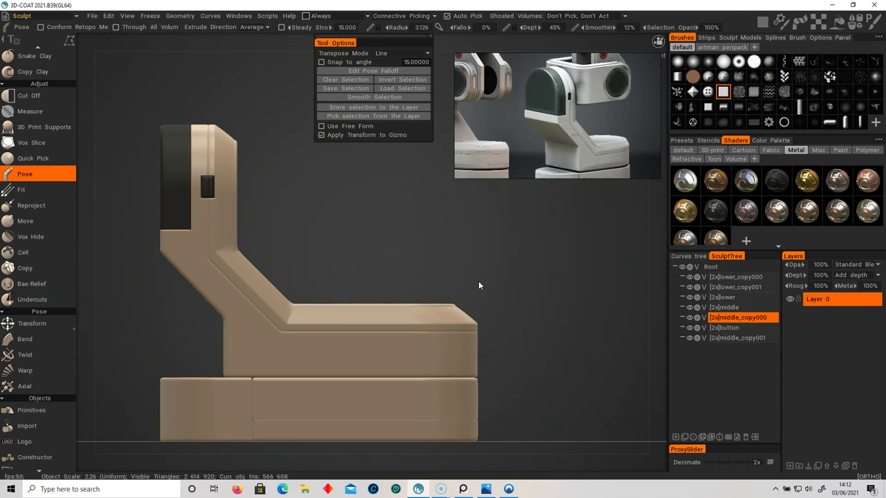
# Try raising a rectangular area of middle_copy000's flat top slightly with the rectangle selection, inspect the bump and undo it
pyautogui.press('space')
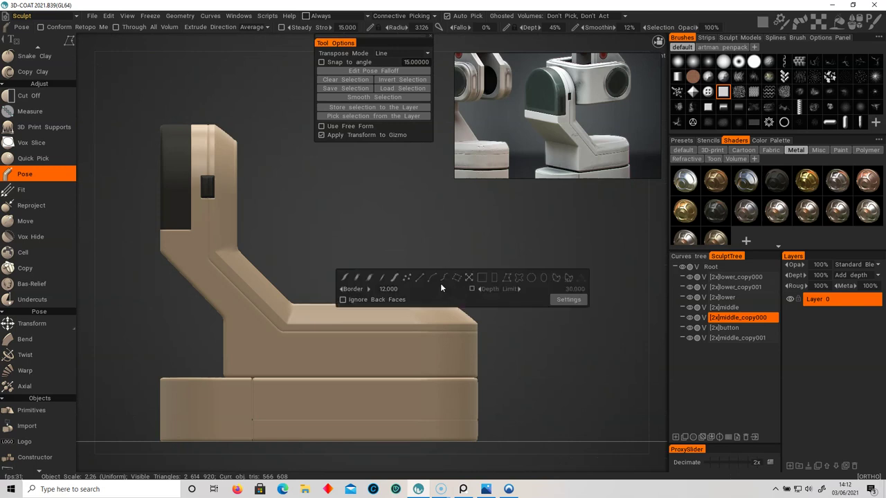
pyautogui.click(484, 278)
pyautogui.moveTo(320, 283); pyautogui.dragTo(390, 306)
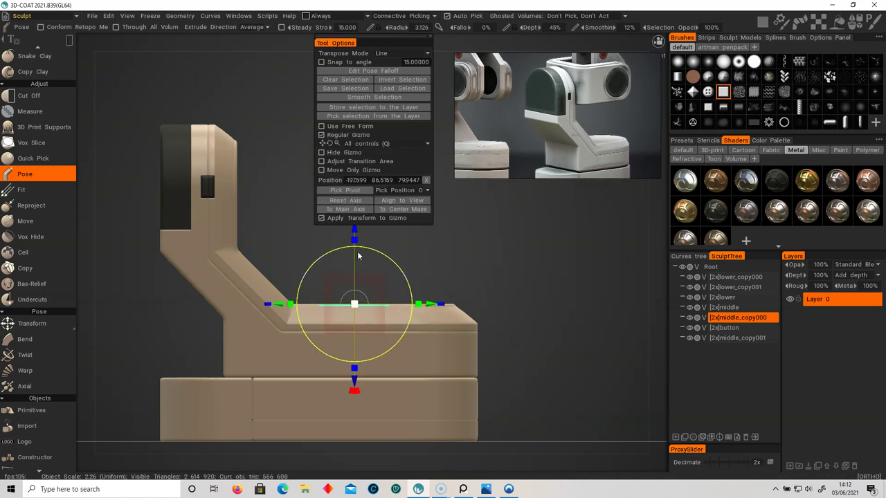
pyautogui.moveTo(357, 236); pyautogui.dragTo(357, 225)
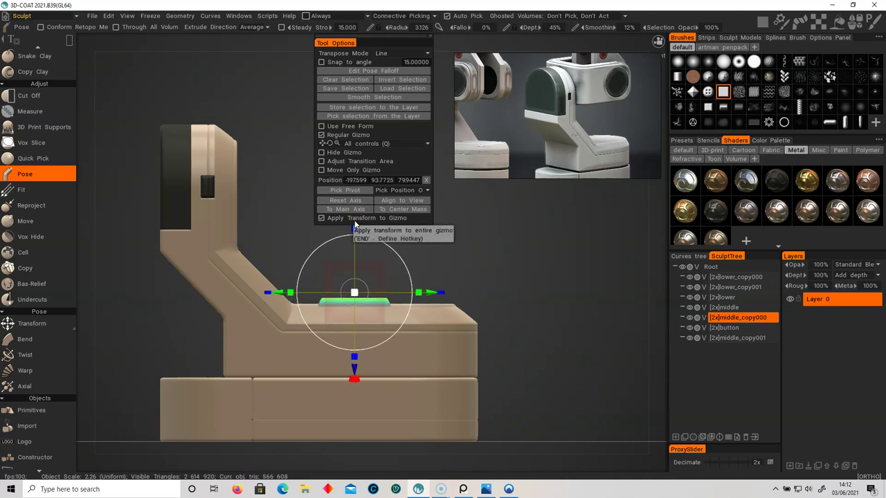
pyautogui.hotkey('ctrl', 'd')
pyautogui.keyDown('alt'); pyautogui.moveTo(391, 307); pyautogui.dragTo(457, 301); pyautogui.keyUp('alt')
pyautogui.keyDown('alt'); pyautogui.moveTo(409, 287); pyautogui.dragTo(418, 302); pyautogui.keyUp('alt')
pyautogui.keyDown('alt'); pyautogui.moveTo(418, 302); pyautogui.dragTo(448, 316, button='right'); pyautogui.keyUp('alt')
pyautogui.hotkey('ctrl', 'z')
pyautogui.keyDown('alt'); pyautogui.moveTo(447, 317); pyautogui.dragTo(438, 305); pyautogui.keyUp('alt')
pyautogui.hotkey('ctrl', 'z')
# Set the selection border to 30 and try raising a rectangular area of the flat top with softer edges, and undo it
pyautogui.press('e')
pyautogui.press('e')
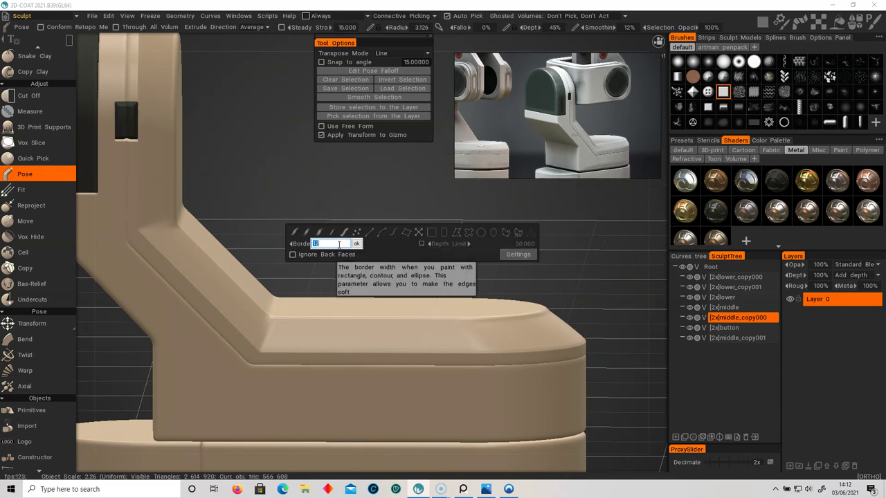
pyautogui.write('30')
pyautogui.press('Return')
pyautogui.moveTo(390, 308)
pyautogui.keyDown('alt'); pyautogui.keyDown('shift'); pyautogui.mouseDown()
pyautogui.moveTo(390, 259)
pyautogui.moveTo(385, 293)
pyautogui.moveTo(423, 305)
pyautogui.mouseUp(); pyautogui.keyUp('shift'); pyautogui.keyUp('alt')
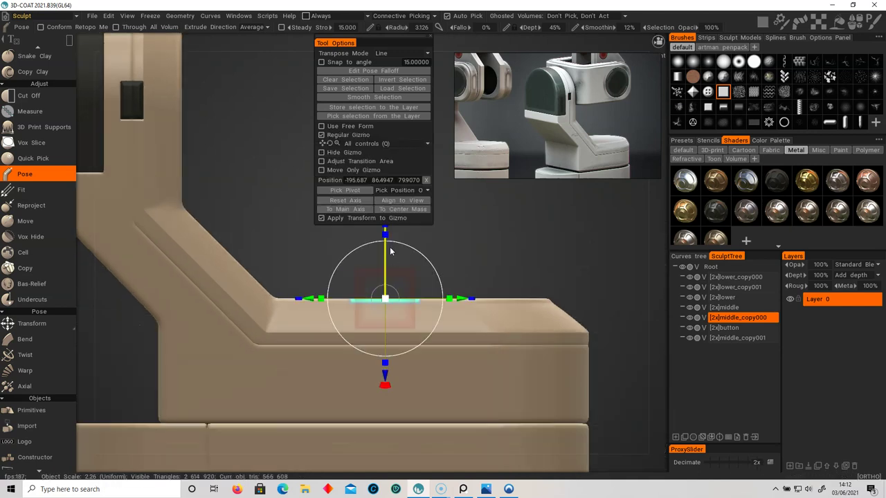
pyautogui.keyDown('alt'); pyautogui.moveTo(393, 229); pyautogui.dragTo(397, 272, button='middle'); pyautogui.keyUp('alt')
pyautogui.moveTo(392, 269); pyautogui.dragTo(392, 248)
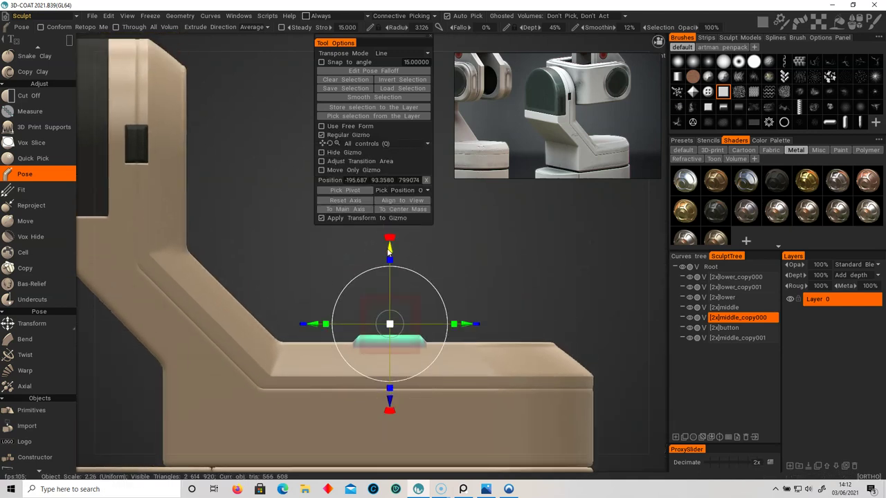
pyautogui.hotkey('ctrl', 'd')
pyautogui.moveTo(450, 325)
pyautogui.keyDown('alt'); pyautogui.mouseDown()
pyautogui.moveTo(426, 351)
pyautogui.moveTo(425, 328)
pyautogui.moveTo(470, 329)
pyautogui.mouseUp(); pyautogui.keyUp('alt')
pyautogui.hotkey('ctrl', 'z')
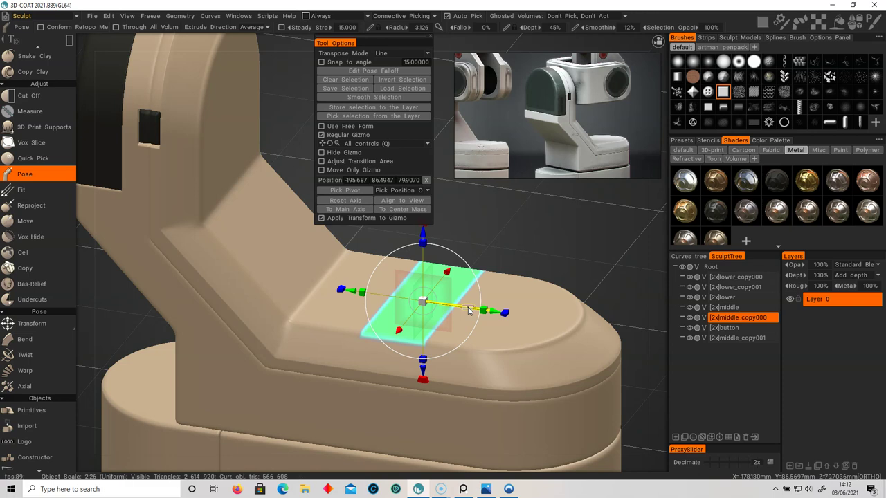
pyautogui.hotkey('ctrl', 'z')
# Set the selection border to 12, try sinking a rectangular strip across the flat top of middle_copy000, and undo it
pyautogui.keyDown('alt'); pyautogui.keyDown('shift'); pyautogui.moveTo(442, 310); pyautogui.dragTo(416, 246); pyautogui.keyUp('shift'); pyautogui.keyUp('alt')
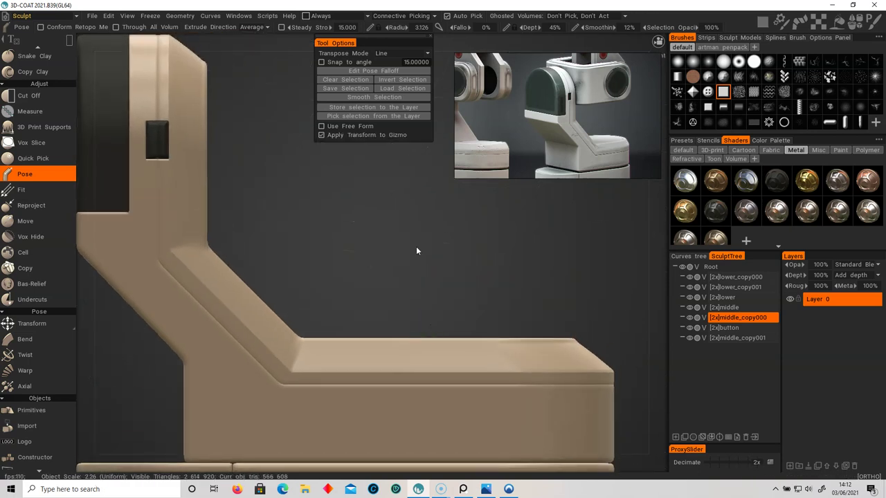
pyautogui.press('e')
pyautogui.click(348, 248)
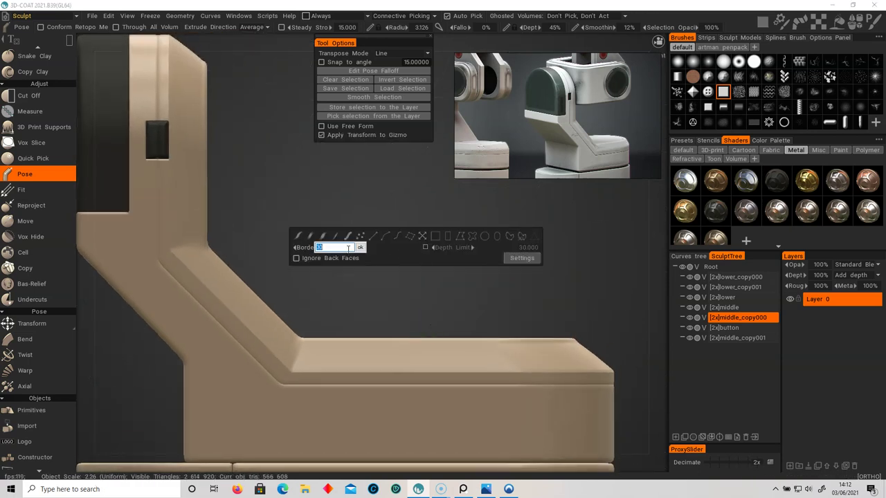
pyautogui.write('12')
pyautogui.press('Return')
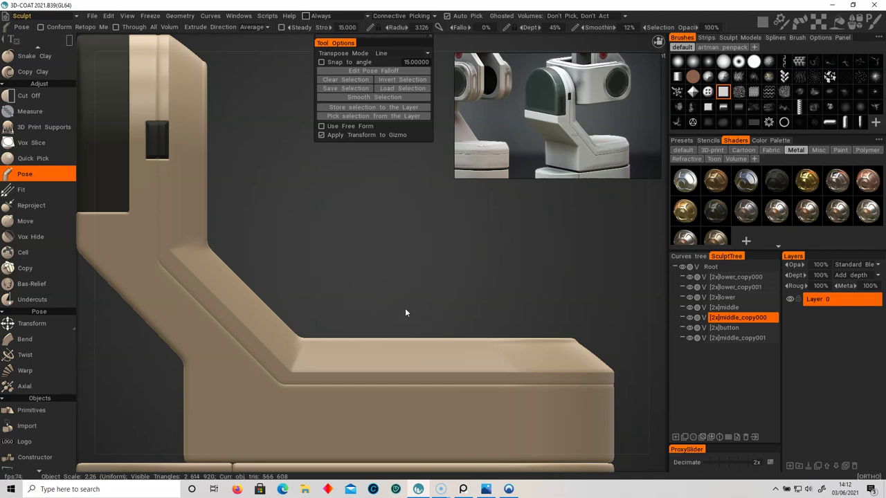
pyautogui.moveTo(376, 308); pyautogui.dragTo(451, 357)
pyautogui.moveTo(413, 266); pyautogui.dragTo(414, 273)
pyautogui.hotkey('ctrl', 'd')
pyautogui.keyDown('alt'); pyautogui.moveTo(488, 283); pyautogui.dragTo(430, 346); pyautogui.keyUp('alt')
pyautogui.hotkey('ctrl', 'z')
pyautogui.hotkey('ctrl', 'z')
pyautogui.hotkey('ctrl', 'z')
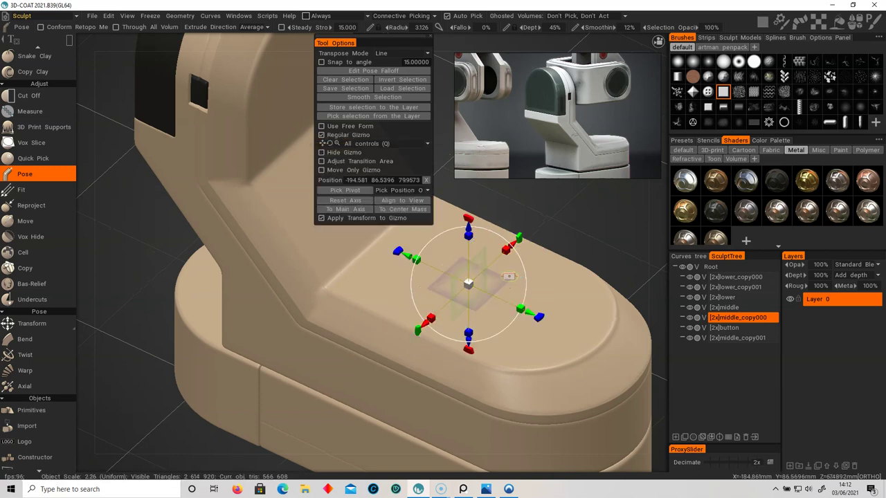
# Select a circular area about 55 mm across near the rounded end of middle_copy000's flat top, working in a top view
pyautogui.keyDown('alt'); pyautogui.moveTo(536, 303); pyautogui.dragTo(422, 287, button='right'); pyautogui.keyUp('alt')
pyautogui.keyDown('alt'); pyautogui.moveTo(421, 286); pyautogui.dragTo(342, 329); pyautogui.keyUp('alt')
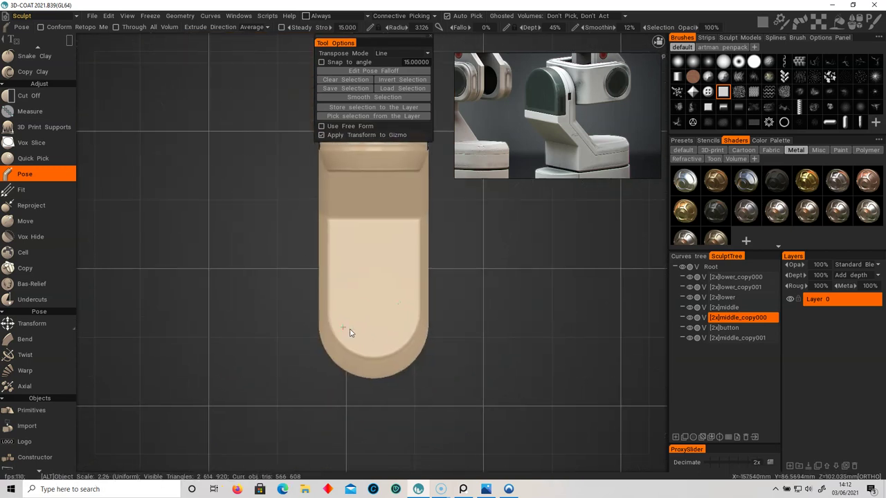
pyautogui.keyDown('alt'); pyautogui.moveTo(347, 331); pyautogui.dragTo(415, 335, button='right'); pyautogui.keyUp('alt')
pyautogui.keyDown('alt'); pyautogui.moveTo(415, 335); pyautogui.dragTo(428, 342, button='middle'); pyautogui.keyUp('alt')
pyautogui.press('e')
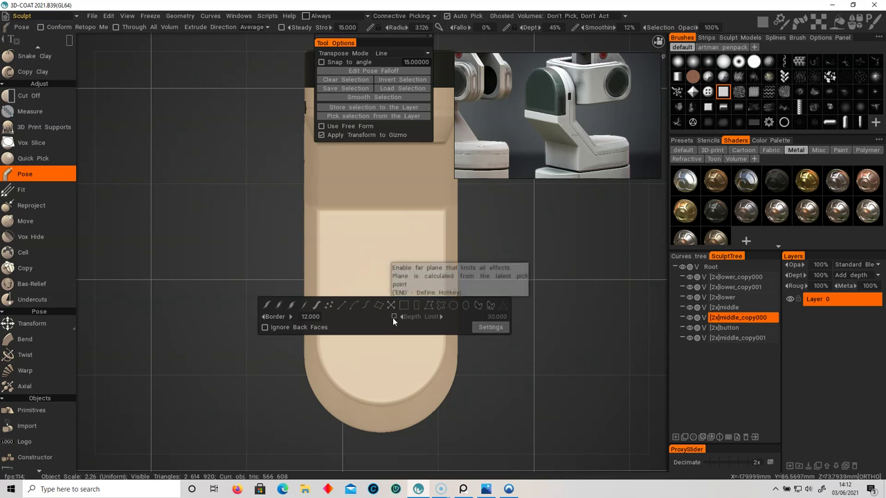
pyautogui.click(452, 306)
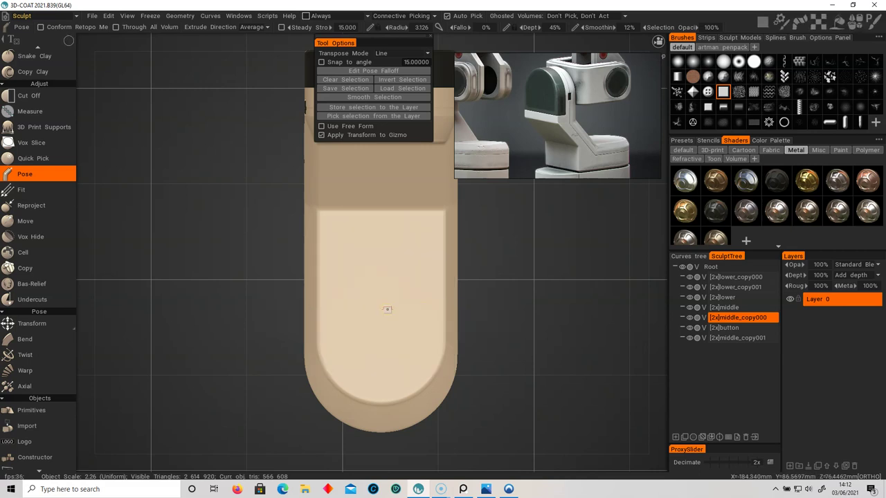
pyautogui.moveTo(382, 295)
pyautogui.mouseDown()
pyautogui.moveTo(435, 303)
pyautogui.moveTo(300, 300)
pyautogui.moveTo(453, 255)
pyautogui.moveTo(333, 327)
pyautogui.moveTo(483, 267)
pyautogui.moveTo(439, 341)
pyautogui.moveTo(408, 286)
pyautogui.moveTo(549, 293)
pyautogui.moveTo(394, 286)
pyautogui.moveTo(487, 312)
pyautogui.moveTo(443, 291)
pyautogui.moveTo(433, 296)
pyautogui.moveTo(434, 348)
pyautogui.mouseUp()
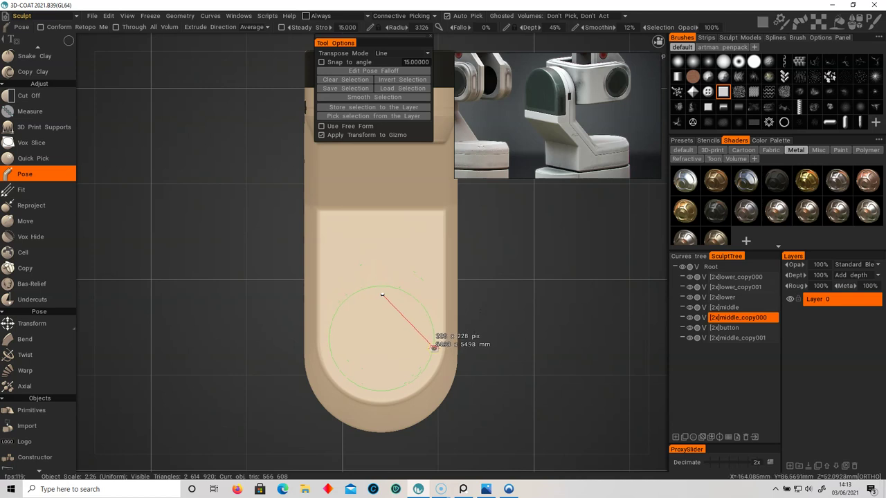
pyautogui.moveTo(434, 348); pyautogui.dragTo(434, 349)
# Try sinking the selected circle into the top of middle_copy000, inspect the recess and undo it
pyautogui.moveTo(501, 312); pyautogui.dragTo(579, 205)
pyautogui.moveTo(450, 274); pyautogui.dragTo(455, 296)
pyautogui.hotkey('ctrl', 'd')
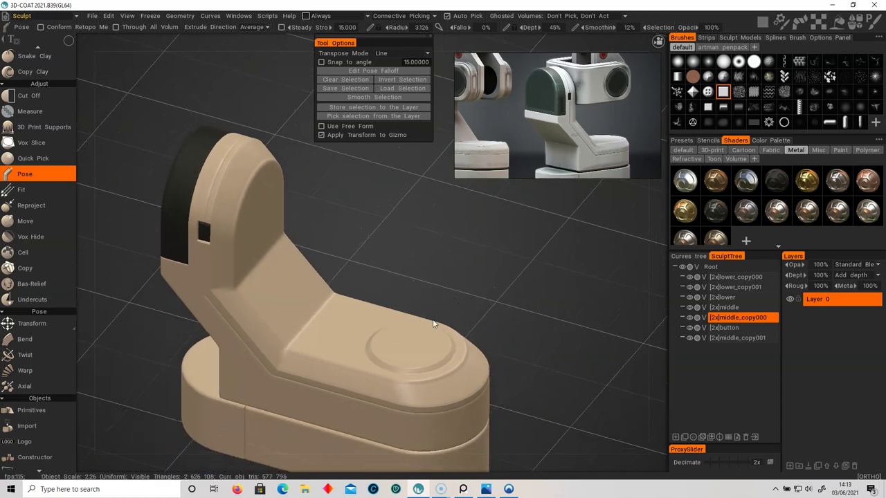
pyautogui.hotkey('ctrl', 'z')
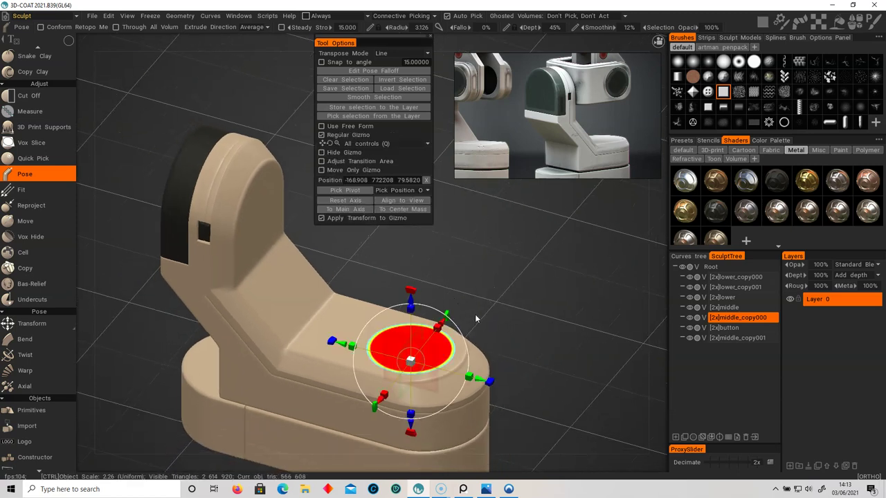
# Sink the selected circle slightly into the top of middle_copy000 in a side view and clear the selection
pyautogui.keyDown('alt'); pyautogui.keyDown('shift'); pyautogui.moveTo(445, 314); pyautogui.dragTo(420, 287); pyautogui.keyUp('shift'); pyautogui.keyUp('alt')
pyautogui.hotkey('ctrl', 'd')
pyautogui.keyDown('alt'); pyautogui.moveTo(474, 290); pyautogui.dragTo(441, 256); pyautogui.keyUp('alt')
pyautogui.scroll(-3, 493, 321)
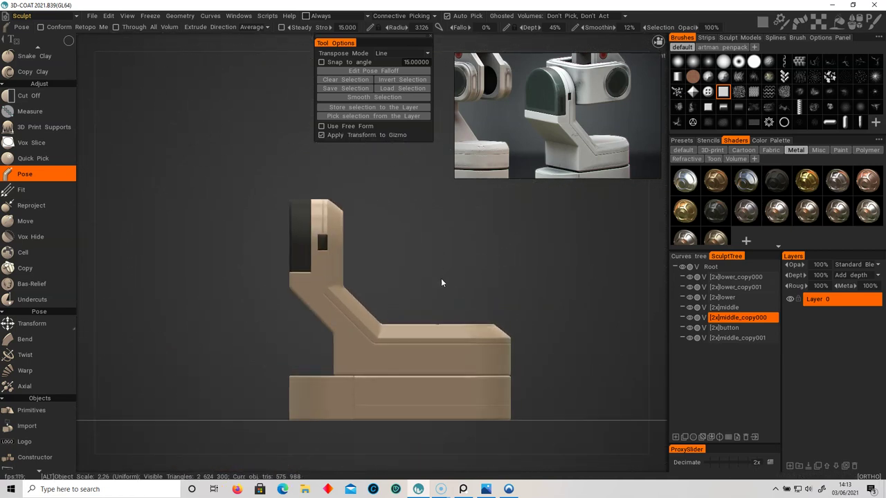
# Bring the head bracket into view in the reference image and add a new empty volume after middle_copy001
pyautogui.moveTo(563, 113); pyautogui.dragTo(555, 141, button='middle')
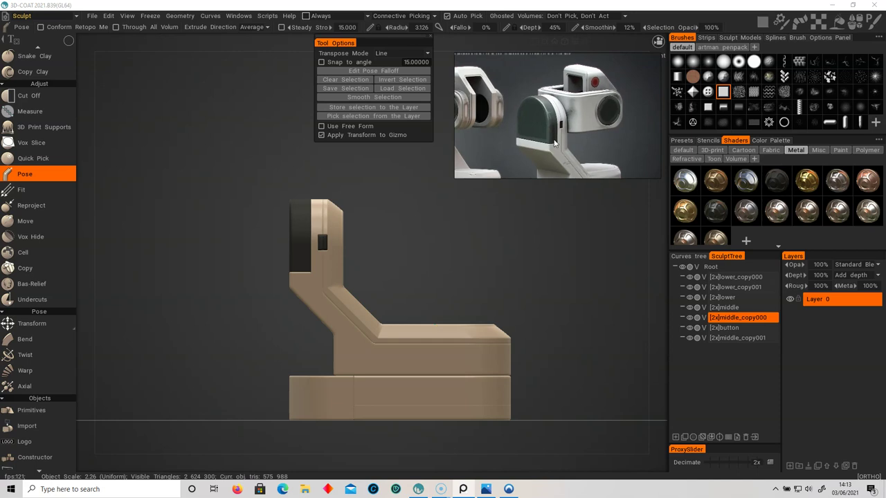
pyautogui.keyDown('alt'); pyautogui.moveTo(431, 236); pyautogui.dragTo(311, 281); pyautogui.keyUp('alt')
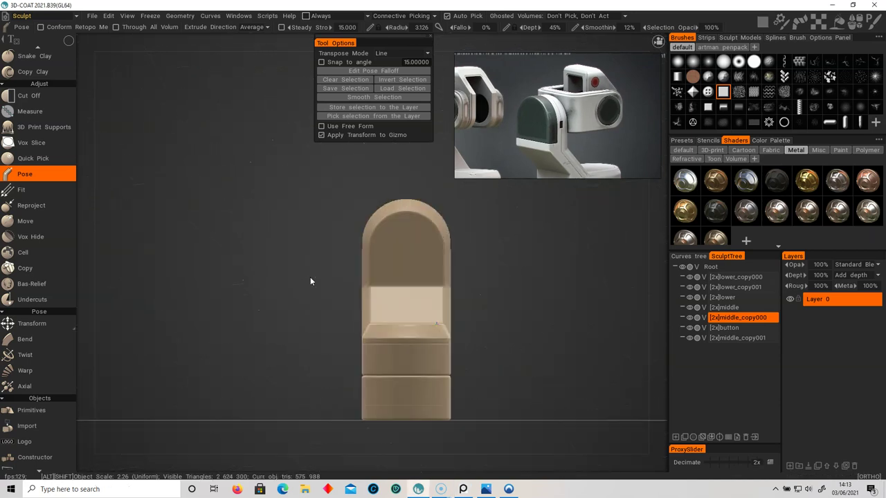
pyautogui.keyDown('alt'); pyautogui.moveTo(311, 281); pyautogui.dragTo(277, 267, button='middle'); pyautogui.keyUp('alt')
pyautogui.click(748, 338)
pyautogui.click(676, 437)
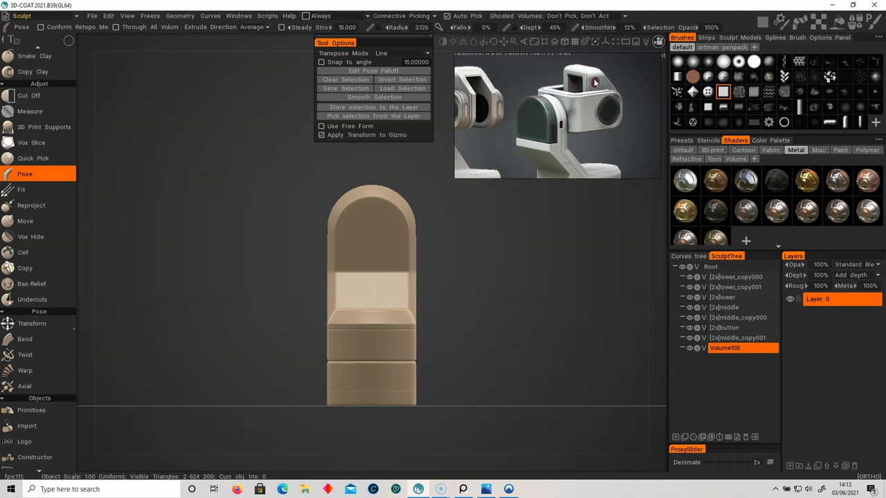
pyautogui.keyDown('alt'); pyautogui.moveTo(580, 251); pyautogui.dragTo(560, 231, button='middle'); pyautogui.keyUp('alt')
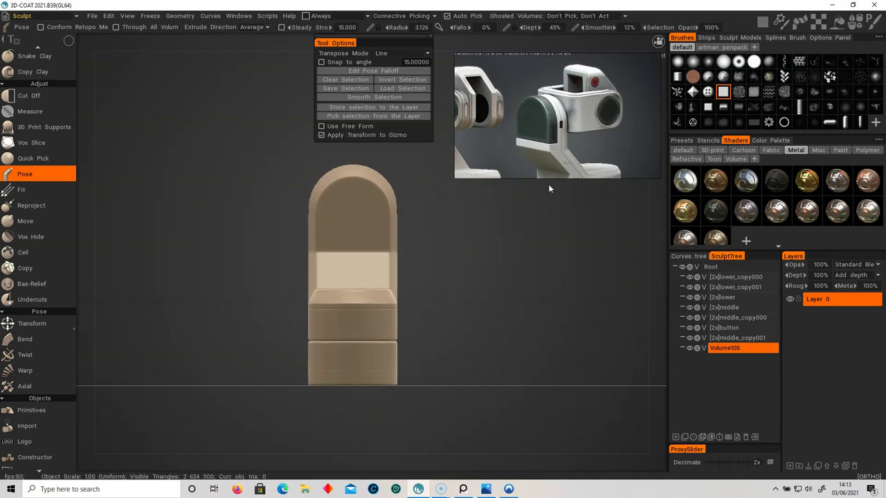
pyautogui.moveTo(524, 107); pyautogui.dragTo(573, 112, button='middle')
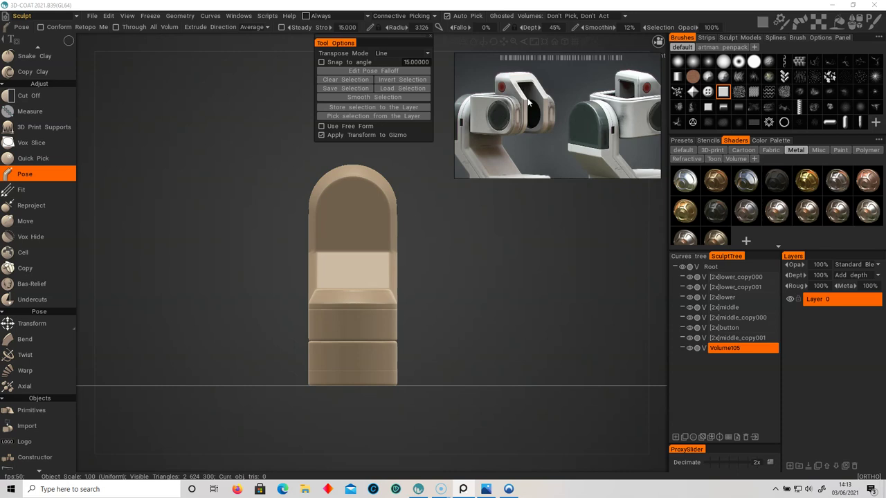
pyautogui.keyDown('alt'); pyautogui.moveTo(504, 271); pyautogui.dragTo(443, 303); pyautogui.keyUp('alt')
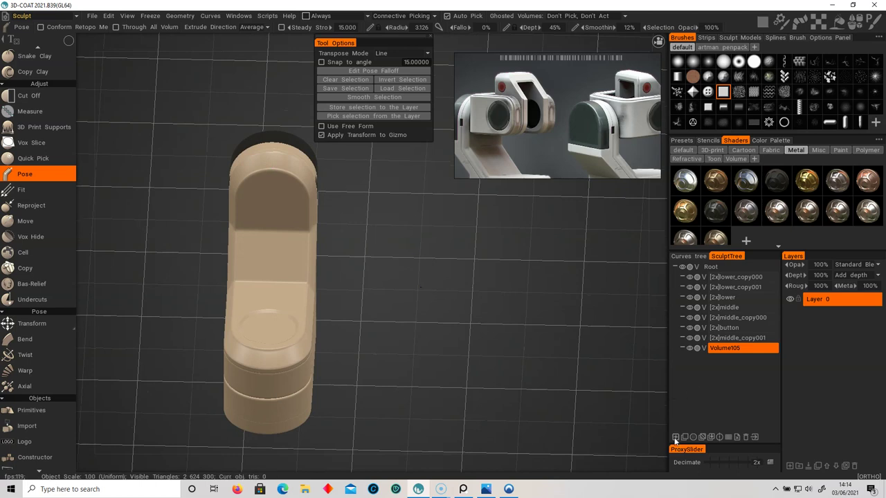
# Activate Constructor with the box brick in a top view and set the brick size to 20 in X, Y and Z
pyautogui.scroll(2, 21, 303)
pyautogui.scroll(5, 21, 302)
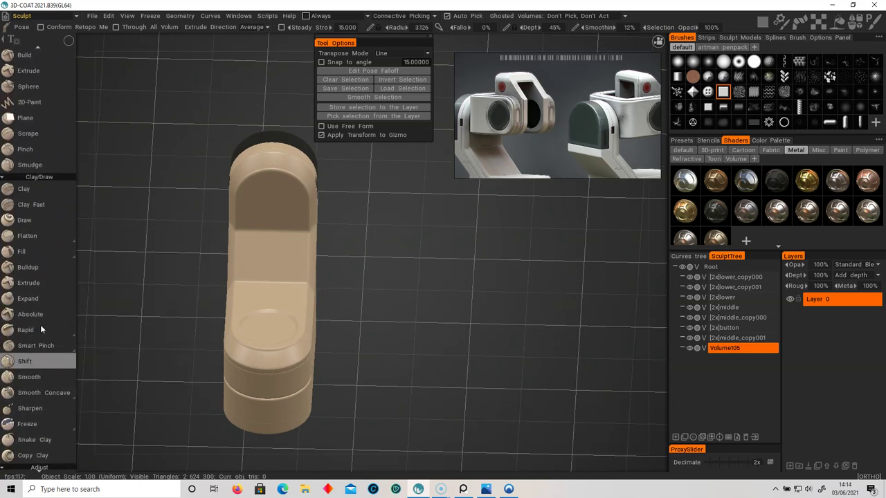
pyautogui.scroll(-8, 40, 326)
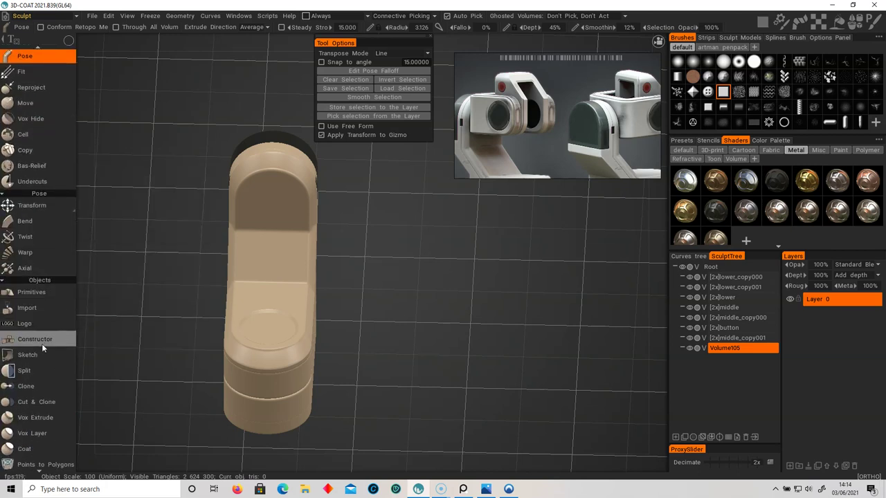
pyautogui.click(42, 343)
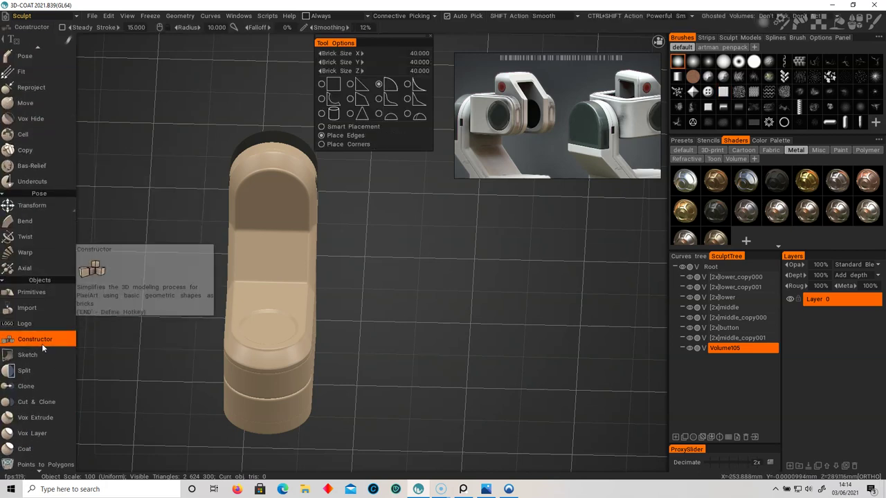
pyautogui.click(324, 86)
pyautogui.keyDown('alt'); pyautogui.moveTo(418, 339); pyautogui.dragTo(380, 302); pyautogui.keyUp('alt')
pyautogui.moveTo(380, 306); pyautogui.dragTo(366, 241, button='middle')
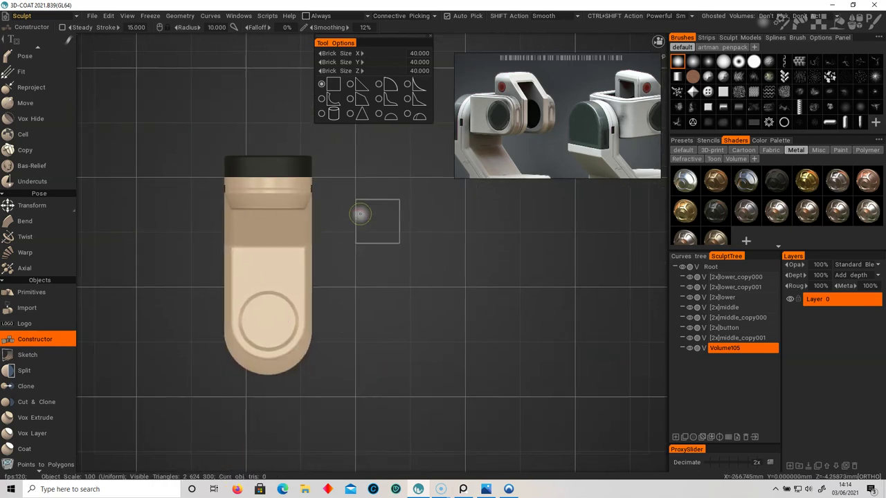
pyautogui.click(414, 54)
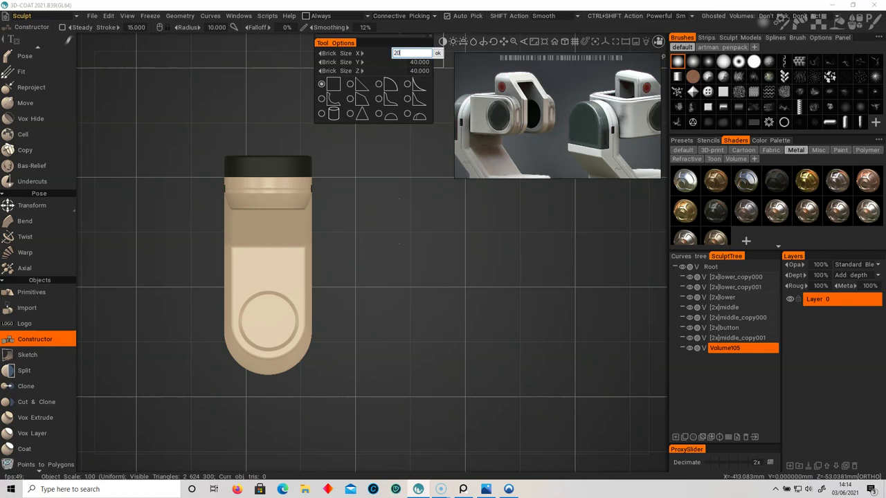
pyautogui.press('Return')
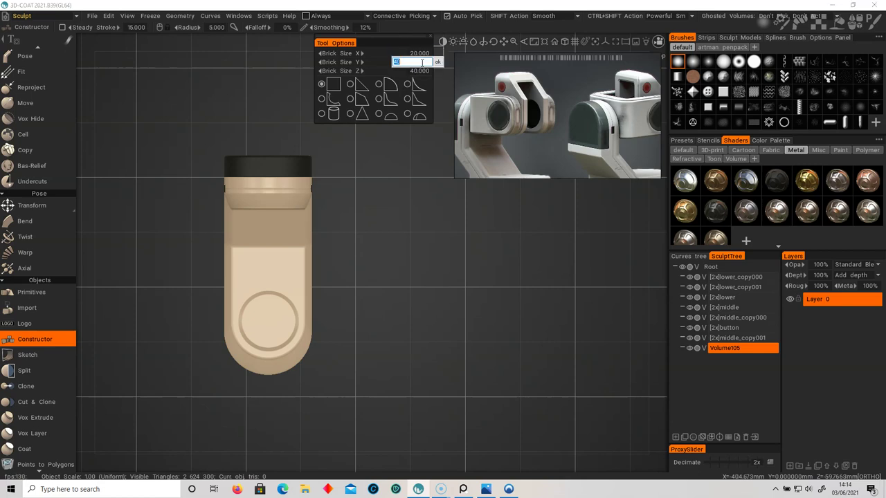
pyautogui.write('20')
pyautogui.press('Return')
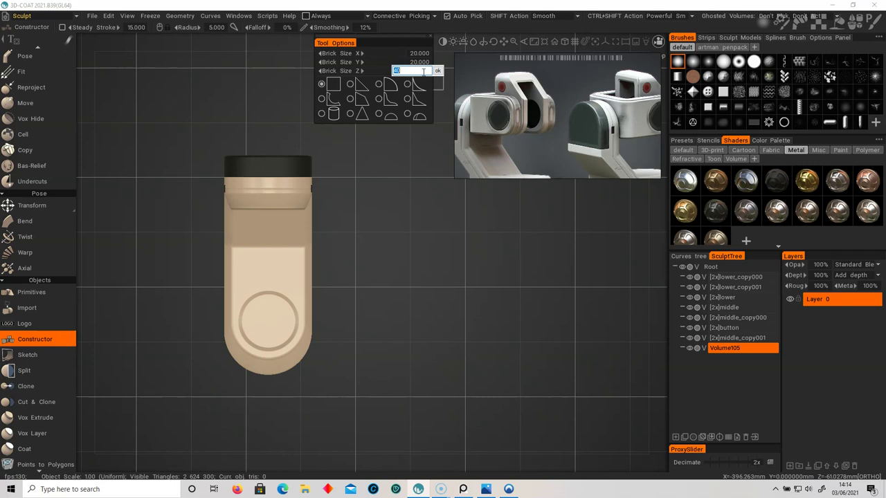
# Build a U-shaped frame of box bricks beside the robot, four bricks wide and three bricks deep
pyautogui.moveTo(355, 204)
pyautogui.keyDown('alt'); pyautogui.mouseDown()
pyautogui.moveTo(335, 194)
pyautogui.moveTo(386, 194)
pyautogui.mouseUp(); pyautogui.keyUp('alt')
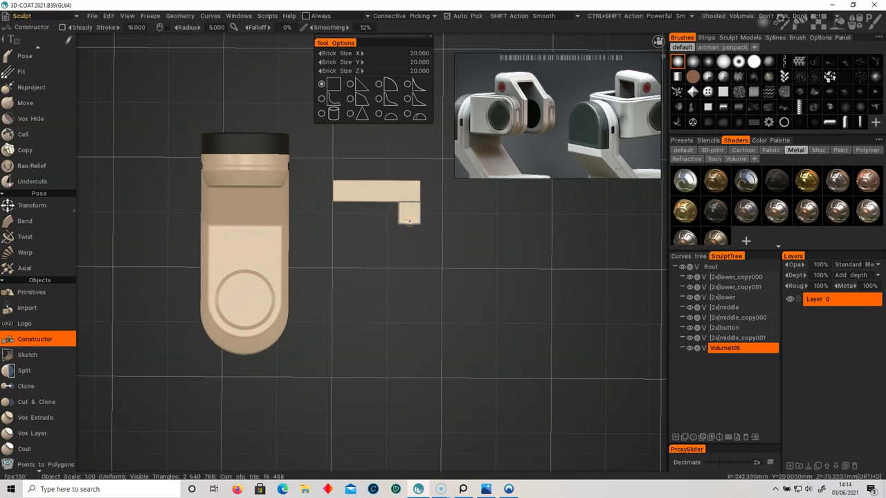
pyautogui.click(343, 239)
pyautogui.keyDown('alt'); pyautogui.moveTo(377, 266); pyautogui.dragTo(432, 239); pyautogui.keyUp('alt')
pyautogui.keyDown('alt'); pyautogui.moveTo(433, 239); pyautogui.dragTo(522, 284, button='right'); pyautogui.keyUp('alt')
pyautogui.keyDown('alt'); pyautogui.moveTo(522, 284); pyautogui.dragTo(355, 298, button='middle'); pyautogui.keyUp('alt')
pyautogui.moveTo(354, 296)
pyautogui.keyDown('alt'); pyautogui.mouseDown()
pyautogui.moveTo(189, 276)
pyautogui.moveTo(355, 308)
pyautogui.mouseUp(); pyautogui.keyUp('alt')
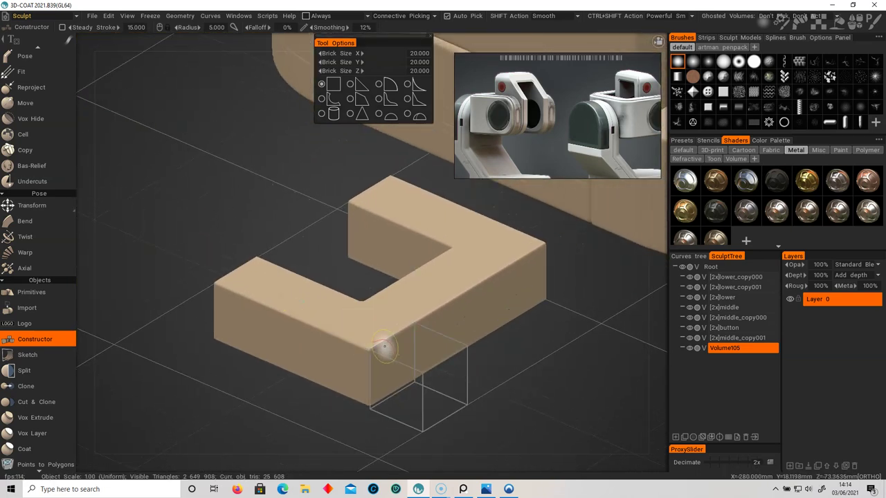
# Replace the two outer corner bricks of the U-shaped frame with convex quarter-round bricks
pyautogui.keyDown('alt'); pyautogui.moveTo(363, 358); pyautogui.dragTo(388, 174); pyautogui.keyUp('alt')
pyautogui.click(379, 84)
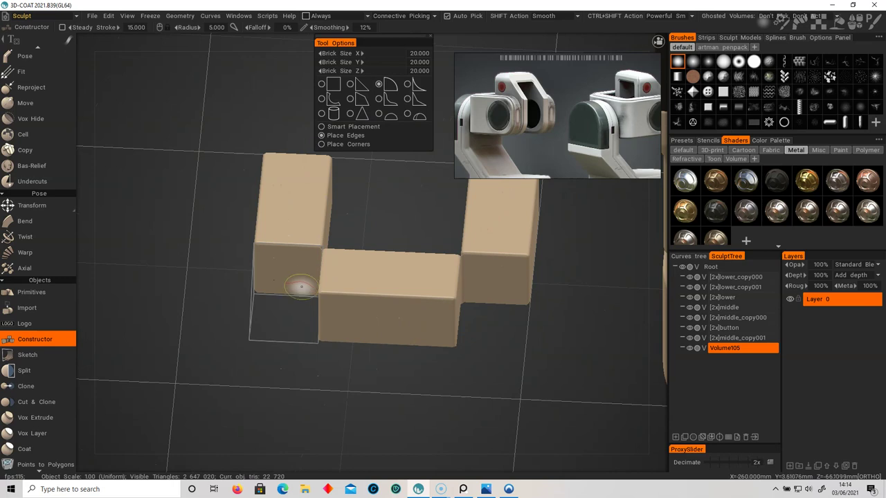
pyautogui.click(300, 286)
pyautogui.click(476, 279)
# Stack a second layer of 20-unit box bricks on the U-shaped frame, leaving its two outer corners empty
pyautogui.keyDown('alt'); pyautogui.moveTo(476, 279); pyautogui.dragTo(368, 336); pyautogui.keyUp('alt')
pyautogui.click(328, 88)
pyautogui.keyDown('alt'); pyautogui.moveTo(318, 187); pyautogui.dragTo(388, 256); pyautogui.keyUp('alt')
pyautogui.click(396, 286)
pyautogui.click(342, 284)
pyautogui.keyDown('alt'); pyautogui.moveTo(470, 288); pyautogui.dragTo(311, 324); pyautogui.keyUp('alt')
pyautogui.click(481, 305)
pyautogui.click(533, 295)
pyautogui.keyDown('alt'); pyautogui.moveTo(596, 328); pyautogui.dragTo(406, 287); pyautogui.keyUp('alt')
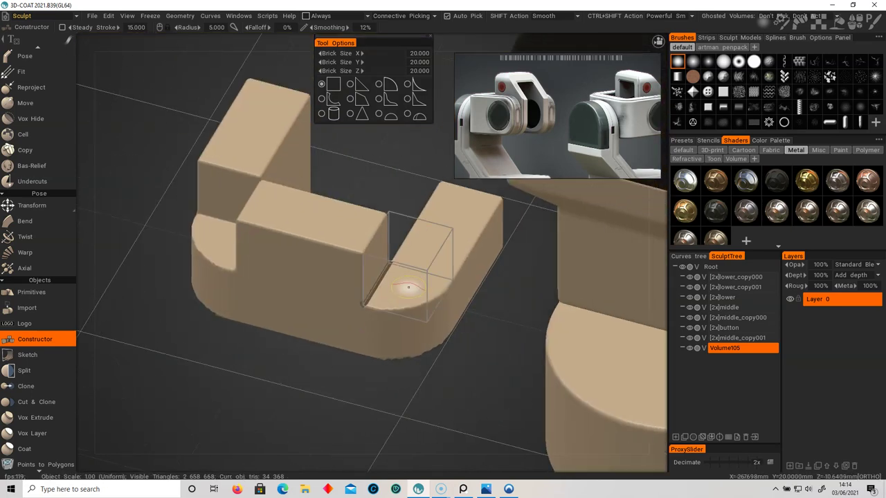
pyautogui.click(431, 255)
pyautogui.keyDown('alt'); pyautogui.moveTo(453, 200); pyautogui.dragTo(249, 270); pyautogui.keyUp('alt')
pyautogui.click(250, 270)
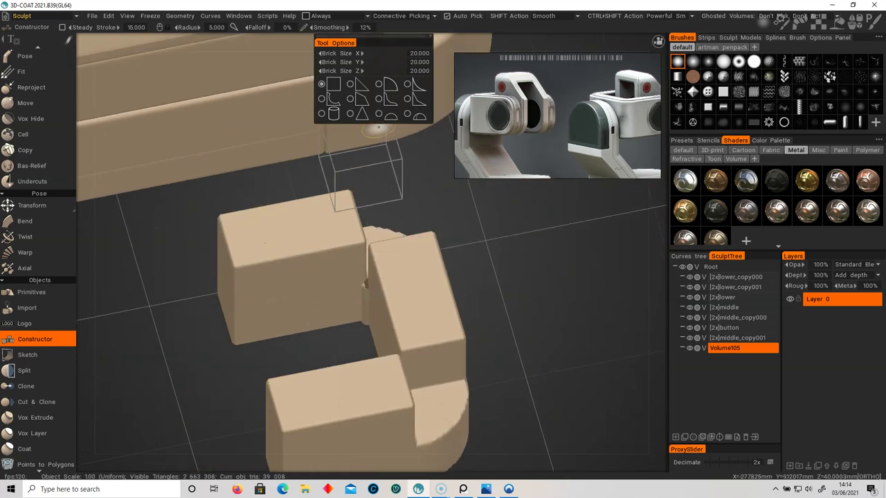
# Fill the two empty outer corners of the frame's second layer with convex quarter-round bricks
pyautogui.click(379, 84)
pyautogui.keyDown('alt'); pyautogui.moveTo(414, 347); pyautogui.dragTo(423, 317, button='middle'); pyautogui.keyUp('alt')
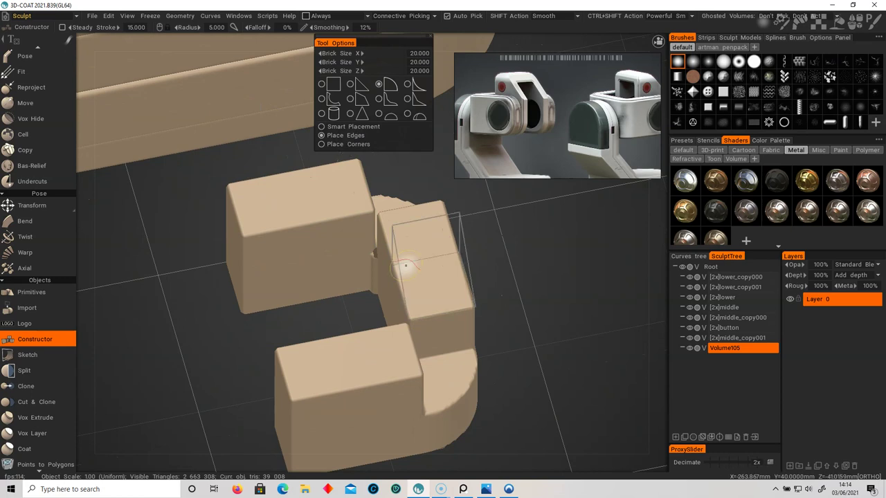
pyautogui.click(424, 342)
pyautogui.moveTo(462, 342)
pyautogui.keyDown('alt'); pyautogui.mouseDown()
pyautogui.moveTo(358, 325)
pyautogui.moveTo(409, 303)
pyautogui.mouseUp(); pyautogui.keyUp('alt')
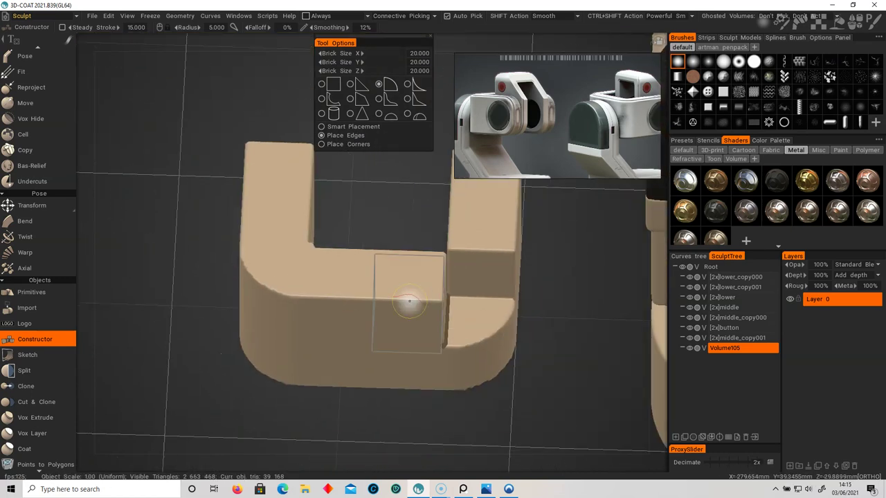
# Resample the U-shaped bracket volume to a higher density with Good resampling quality
pyautogui.scroll(-10, 43, 352)
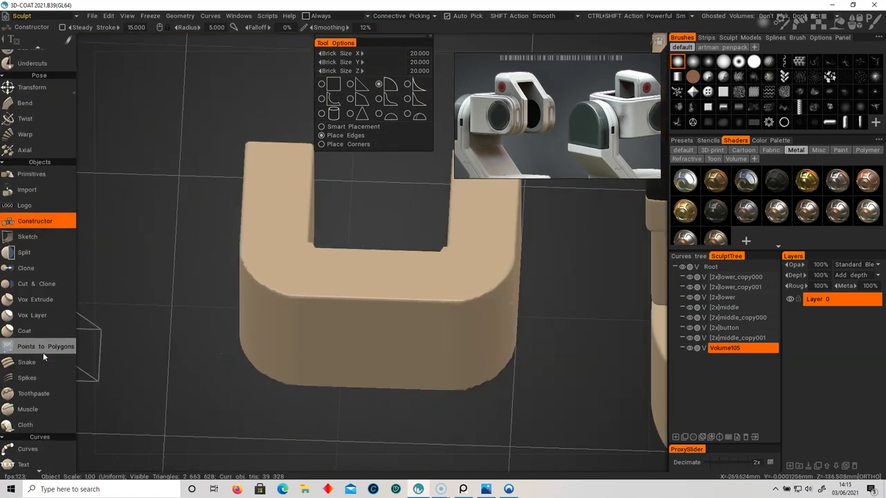
pyautogui.click(30, 428)
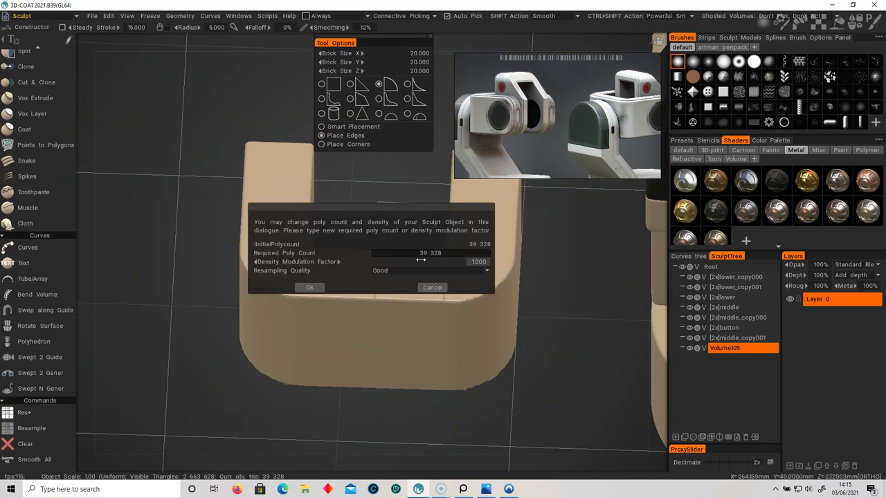
pyautogui.click(299, 289)
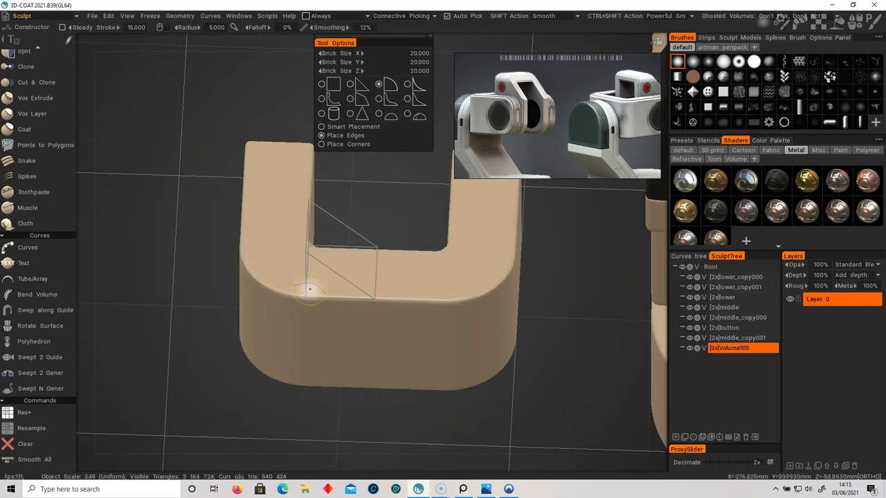
# Try a convex quarter-round brick on the upper half of one arm's free end and undo it
pyautogui.keyDown('alt'); pyautogui.moveTo(319, 284); pyautogui.dragTo(400, 282); pyautogui.keyUp('alt')
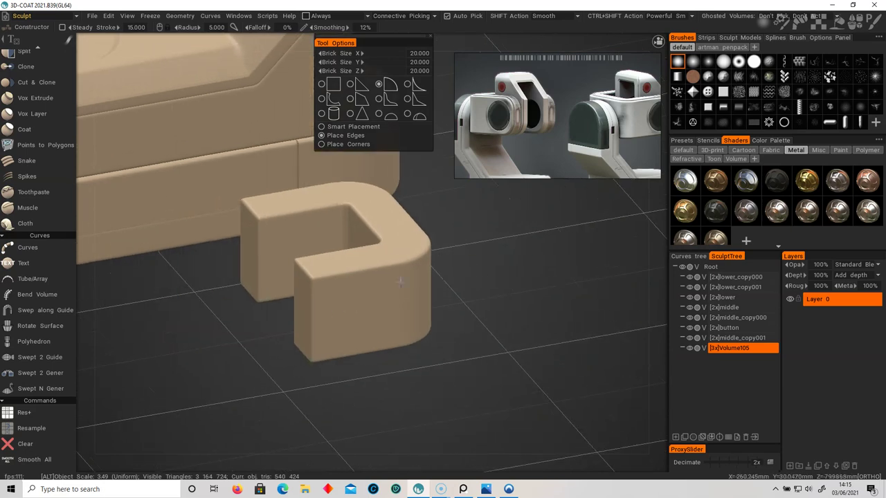
pyautogui.keyDown('alt'); pyautogui.moveTo(379, 256); pyautogui.dragTo(423, 249, button='middle'); pyautogui.keyUp('alt')
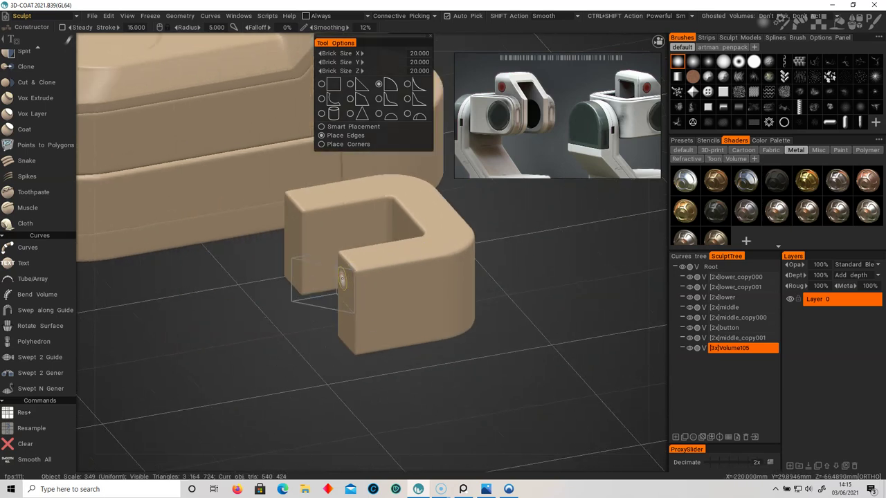
pyautogui.click(346, 288)
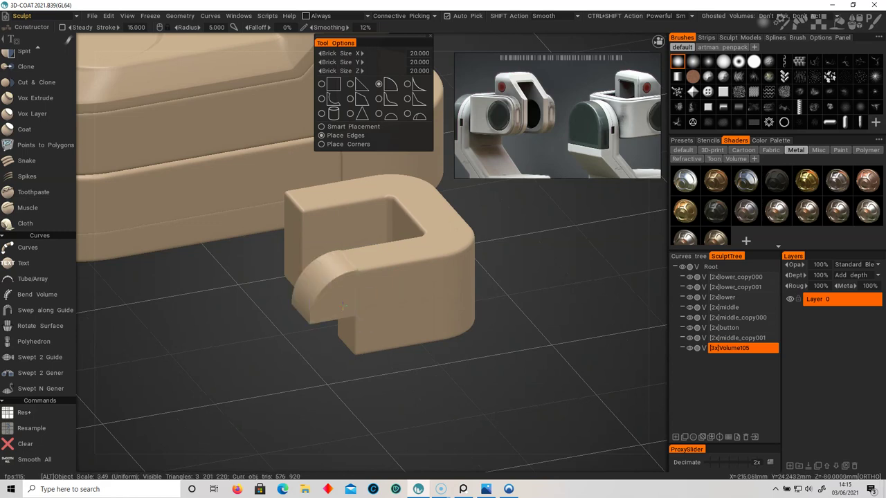
pyautogui.keyDown('alt'); pyautogui.moveTo(346, 288); pyautogui.dragTo(368, 244); pyautogui.keyUp('alt')
pyautogui.keyDown('alt'); pyautogui.moveTo(368, 244); pyautogui.dragTo(390, 295, button='right'); pyautogui.keyUp('alt')
pyautogui.keyDown('alt'); pyautogui.moveTo(389, 295); pyautogui.dragTo(443, 208, button='middle'); pyautogui.keyUp('alt')
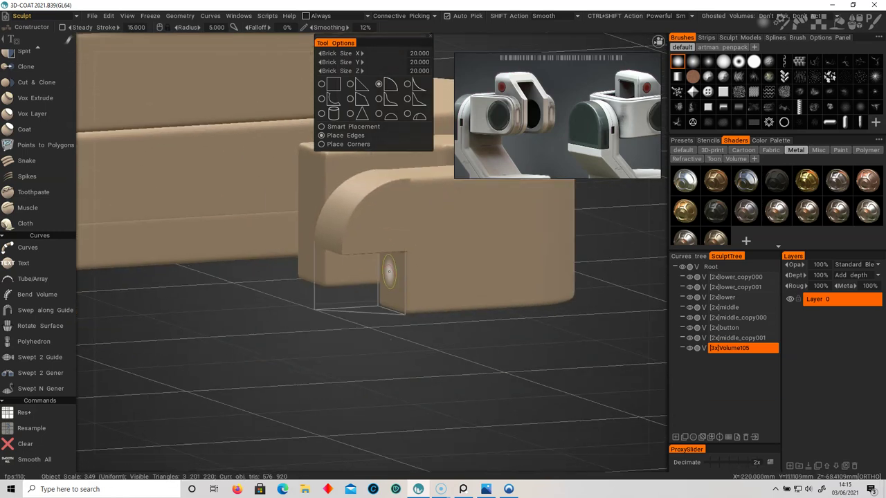
pyautogui.hotkey('ctrl', 'z')
pyautogui.hotkey('ctrl', 'z')
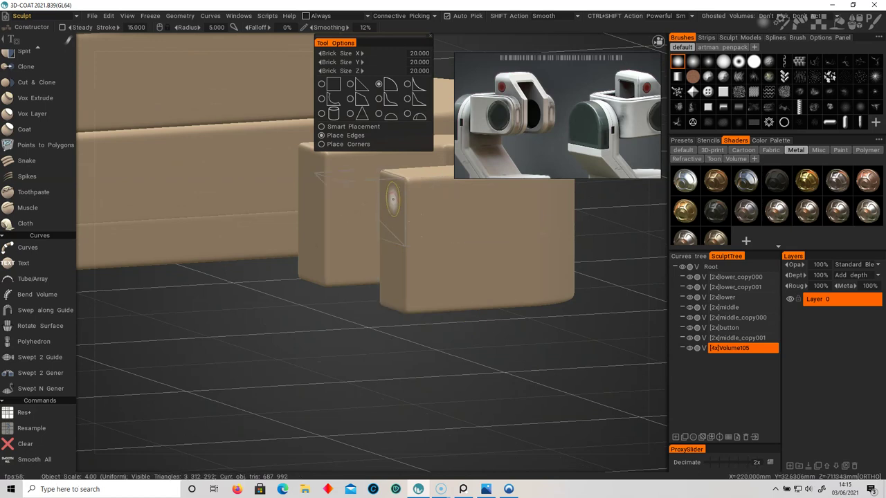
# Round the free end of one bracket arm with an upper and a lower convex quarter-round brick
pyautogui.click(393, 218)
pyautogui.moveTo(369, 338)
pyautogui.mouseDown()
pyautogui.moveTo(418, 255)
pyautogui.moveTo(406, 295)
pyautogui.mouseUp()
pyautogui.click(385, 264)
pyautogui.keyDown('alt'); pyautogui.moveTo(406, 295); pyautogui.dragTo(554, 312, button='middle'); pyautogui.keyUp('alt')
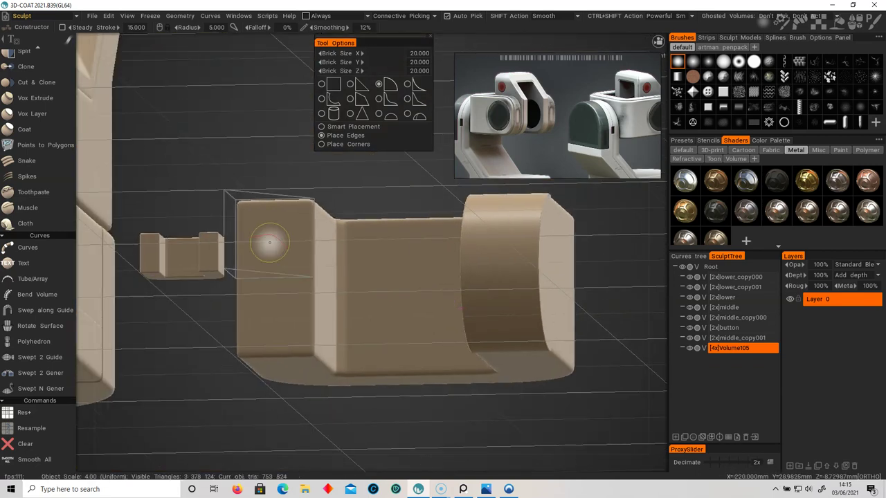
# Add upper and lower convex quarter-round bricks to the free end of the other bracket arm
pyautogui.click(278, 258)
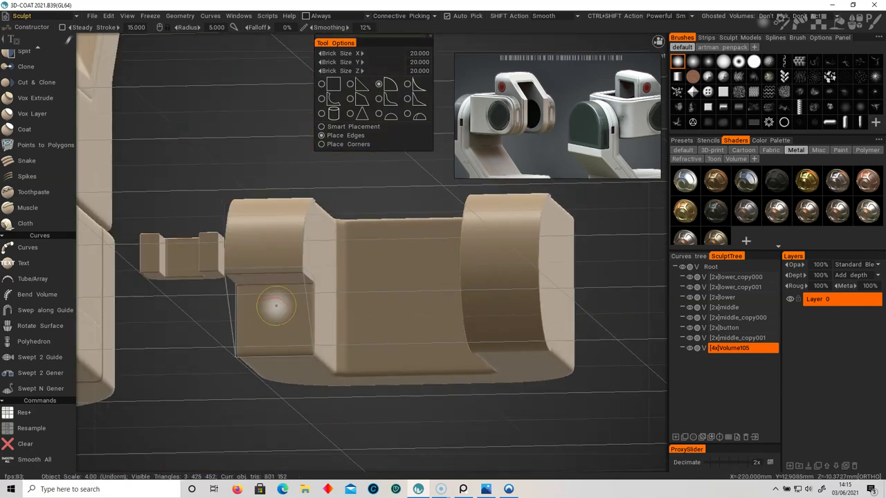
pyautogui.click(276, 303)
pyautogui.keyDown('alt'); pyautogui.moveTo(276, 302); pyautogui.dragTo(330, 316); pyautogui.keyUp('alt')
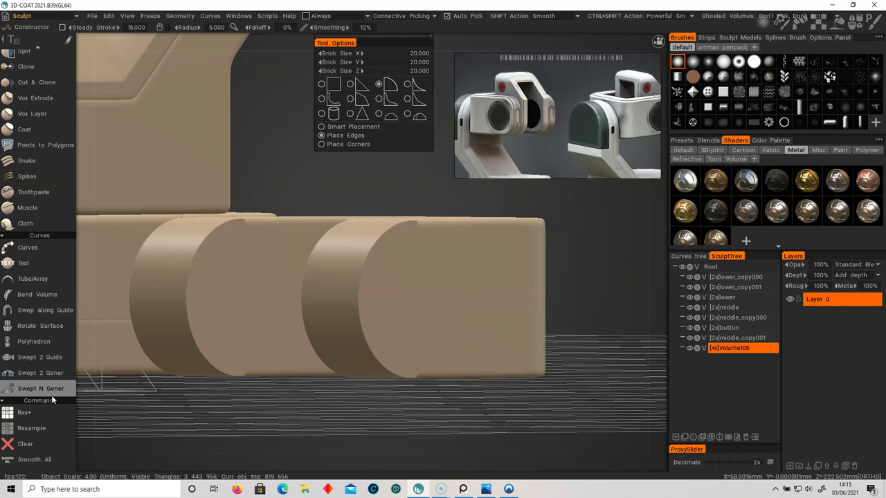
# Open Resample again, dismiss it, and undo the bracket's latest changes back past the arm-end bricks and the resampling
pyautogui.click(41, 433)
pyautogui.moveTo(418, 260); pyautogui.dragTo(426, 260)
pyautogui.click(431, 288)
pyautogui.hotkey('ctrl', 'z')
pyautogui.hotkey('ctrl', 'z')
pyautogui.hotkey('ctrl', 'z')
pyautogui.hotkey('ctrl', 'z')
pyautogui.hotkey('ctrl', 'z')
pyautogui.hotkey('ctrl', 'z')
# Redo the bracket's resampling and the quarter-round bricks on its first arm end
pyautogui.keyDown('alt'); pyautogui.moveTo(386, 286); pyautogui.dragTo(411, 301); pyautogui.keyUp('alt')
pyautogui.keyDown('alt'); pyautogui.moveTo(411, 298); pyautogui.dragTo(265, 292, button='right'); pyautogui.keyUp('alt')
pyautogui.keyDown('alt'); pyautogui.moveTo(265, 291); pyautogui.dragTo(461, 198, button='middle'); pyautogui.keyUp('alt')
pyautogui.keyDown('alt'); pyautogui.moveTo(461, 198); pyautogui.dragTo(653, 239, button='right'); pyautogui.keyUp('alt')
pyautogui.keyDown('alt'); pyautogui.moveTo(526, 298); pyautogui.dragTo(486, 296); pyautogui.keyUp('alt')
pyautogui.keyDown('alt'); pyautogui.moveTo(436, 269); pyautogui.dragTo(356, 244, button='right'); pyautogui.keyUp('alt')
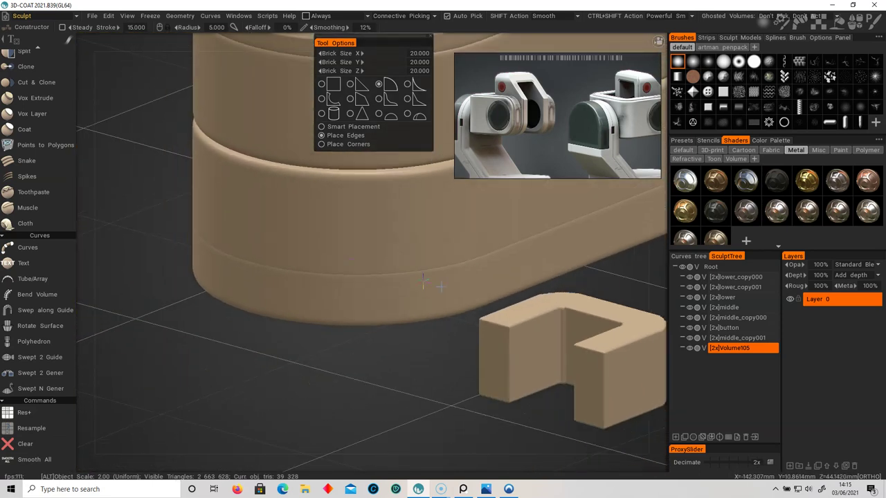
pyautogui.keyDown('alt'); pyautogui.moveTo(424, 281); pyautogui.dragTo(508, 297); pyautogui.keyUp('alt')
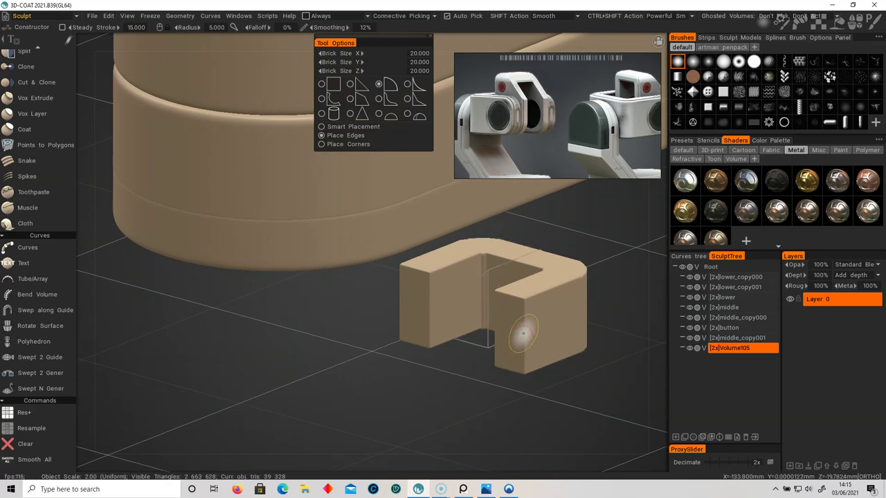
pyautogui.click(127, 15)
pyautogui.moveTo(112, 20)
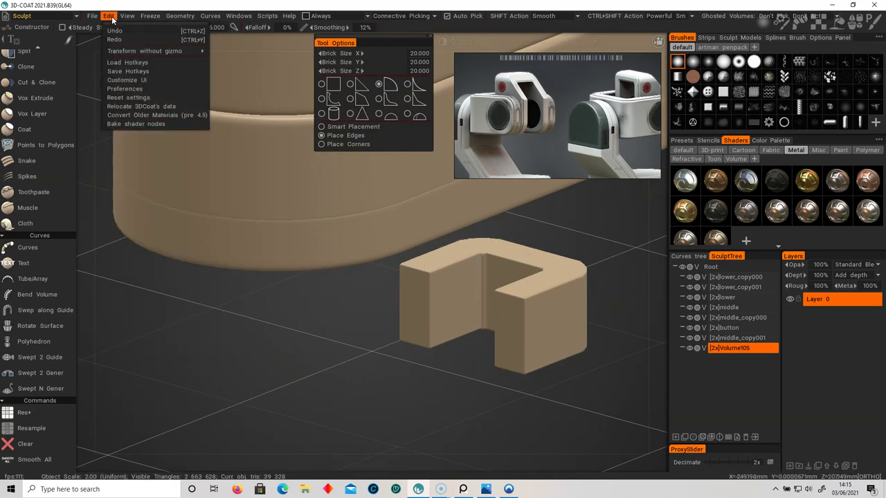
pyautogui.click(114, 40)
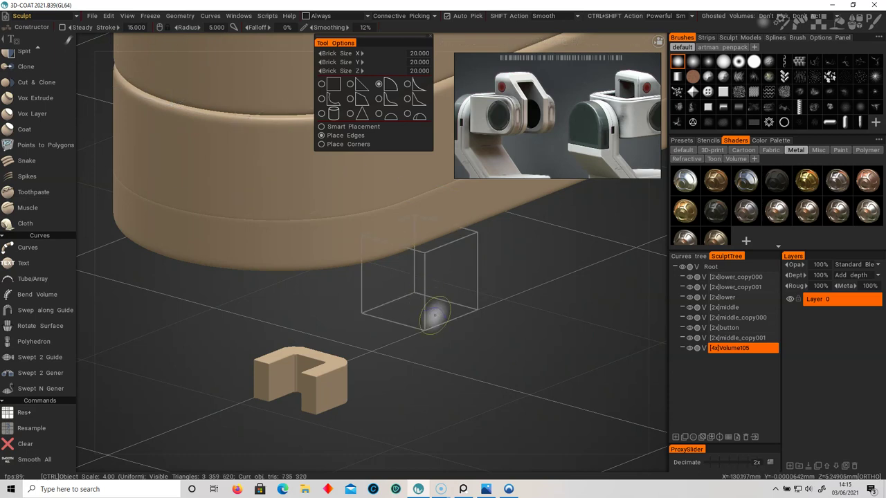
# Remove the small stray duplicate of the bracket from the volume with Constructor
pyautogui.keyDown('alt'); pyautogui.moveTo(457, 352); pyautogui.dragTo(530, 423); pyautogui.keyUp('alt')
pyautogui.keyDown('alt'); pyautogui.moveTo(529, 424); pyautogui.dragTo(435, 259, button='middle'); pyautogui.keyUp('alt')
pyautogui.keyDown('alt'); pyautogui.moveTo(435, 259); pyautogui.dragTo(534, 350, button='right'); pyautogui.keyUp('alt')
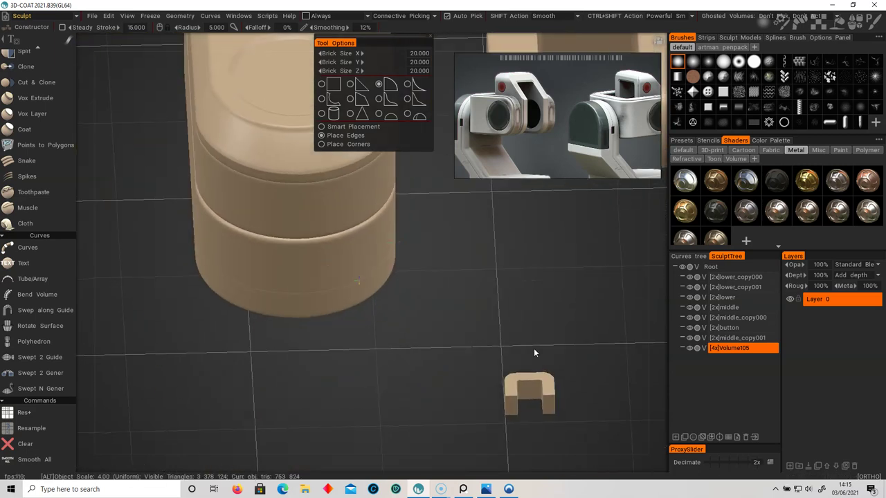
pyautogui.keyDown('alt'); pyautogui.moveTo(534, 353); pyautogui.dragTo(371, 383, button='middle'); pyautogui.keyUp('alt')
pyautogui.keyDown('ctrl'); pyautogui.click(378, 410); pyautogui.keyUp('ctrl')
# Round the remaining square arm end of the bracket with two convex quarter-round bricks, one above the other
pyautogui.keyDown('alt'); pyautogui.moveTo(472, 332); pyautogui.dragTo(419, 460, button='middle'); pyautogui.keyUp('alt')
pyautogui.moveTo(418, 460)
pyautogui.keyDown('alt'); pyautogui.mouseDown()
pyautogui.moveTo(316, 331)
pyautogui.moveTo(353, 316)
pyautogui.moveTo(342, 161)
pyautogui.mouseUp(); pyautogui.keyUp('alt')
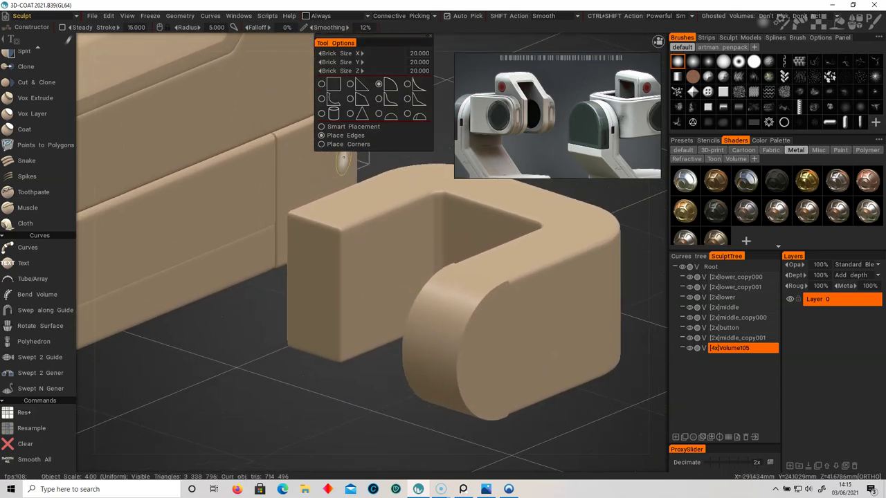
pyautogui.click(312, 263)
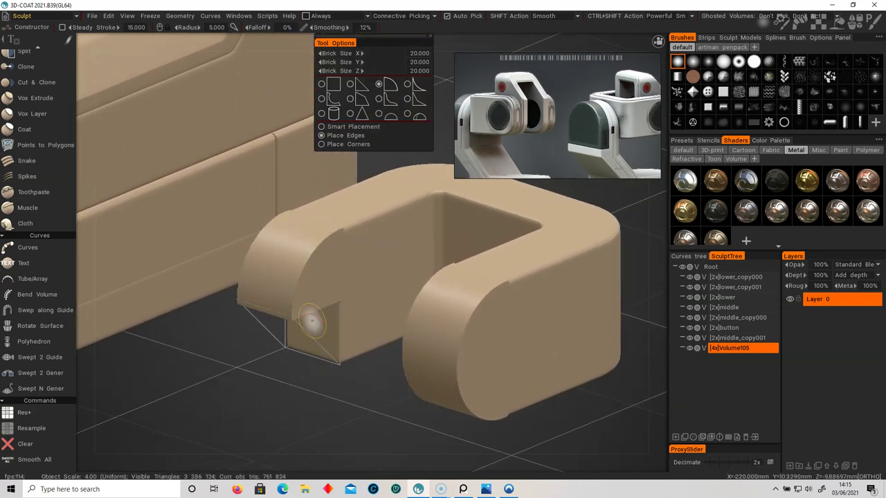
pyautogui.click(449, 346)
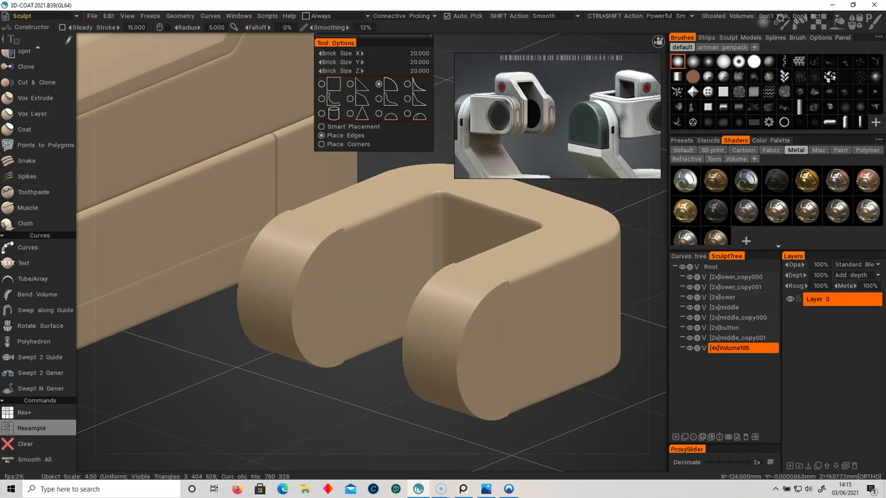
# Run Resample on the bracket with a density modulation factor of 1.000 and Good quality
pyautogui.click(37, 430)
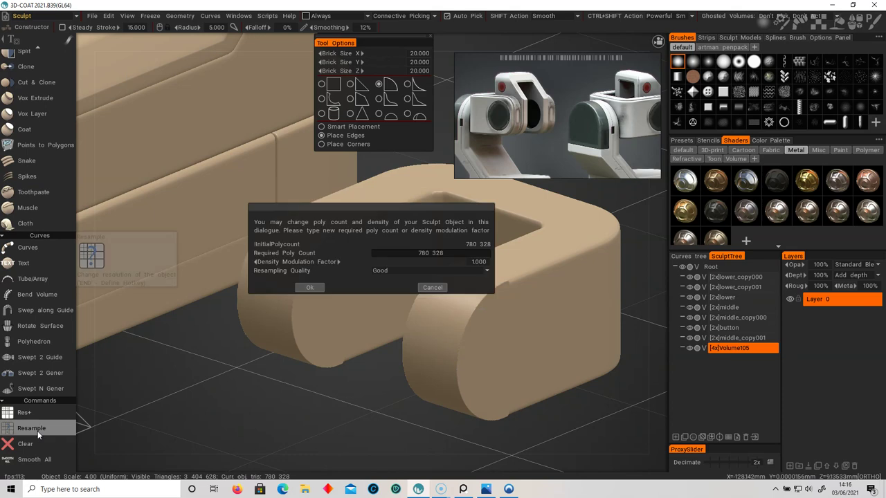
pyautogui.click(313, 287)
pyautogui.keyDown('alt'); pyautogui.moveTo(421, 297); pyautogui.dragTo(314, 280, button='right'); pyautogui.keyUp('alt')
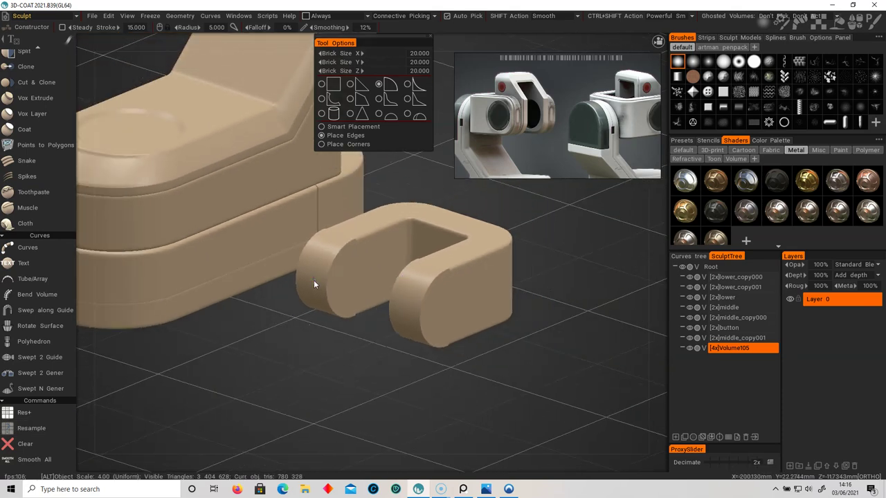
# Switch to a straight side view and hide every volume except the bracket's Volume105
pyautogui.keyDown('alt'); pyautogui.keyDown('shift'); pyautogui.moveTo(314, 280); pyautogui.dragTo(353, 294); pyautogui.keyUp('shift'); pyautogui.keyUp('alt')
pyautogui.keyDown('alt'); pyautogui.moveTo(353, 294); pyautogui.dragTo(307, 284, button='middle'); pyautogui.keyUp('alt')
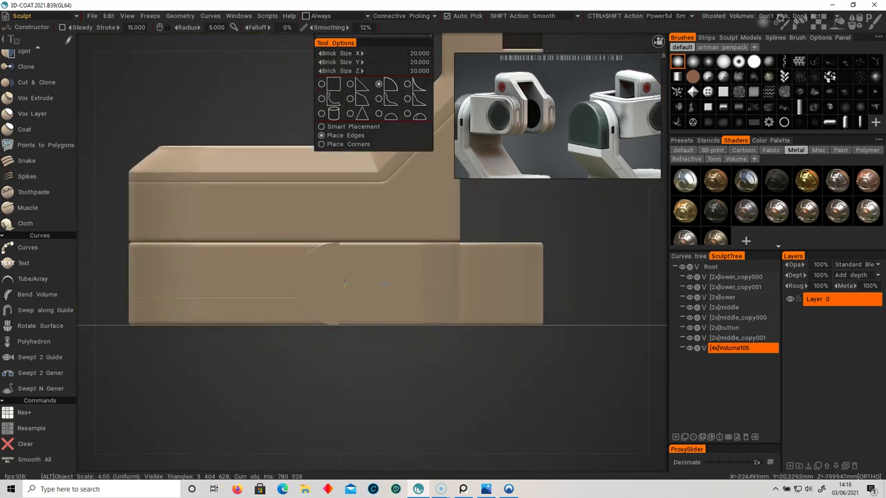
pyautogui.click(689, 317)
pyautogui.click(689, 308)
pyautogui.click(689, 297)
pyautogui.click(690, 288)
pyautogui.click(691, 278)
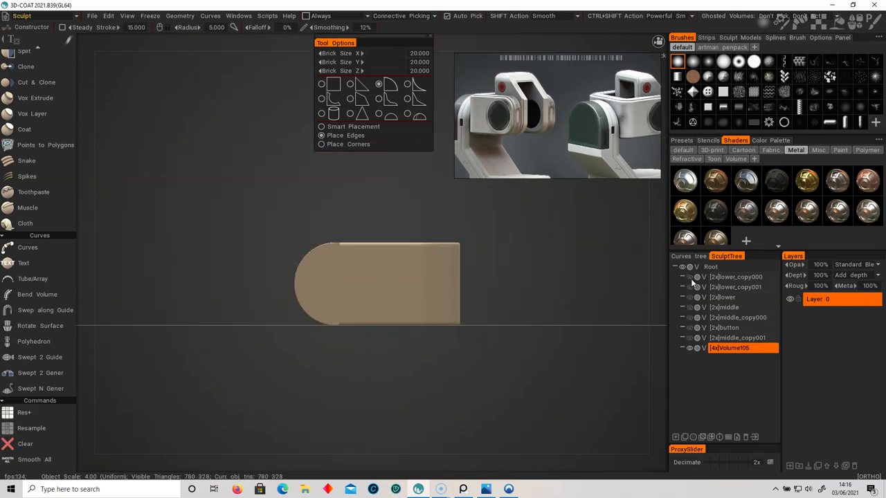
# Trim thin strips off the bracket's upper and lower edges in side view with Cut Off
pyautogui.keyDown('alt'); pyautogui.moveTo(348, 325); pyautogui.dragTo(364, 343); pyautogui.keyUp('alt')
pyautogui.keyDown('alt'); pyautogui.moveTo(363, 342); pyautogui.dragTo(540, 360, button='right'); pyautogui.keyUp('alt')
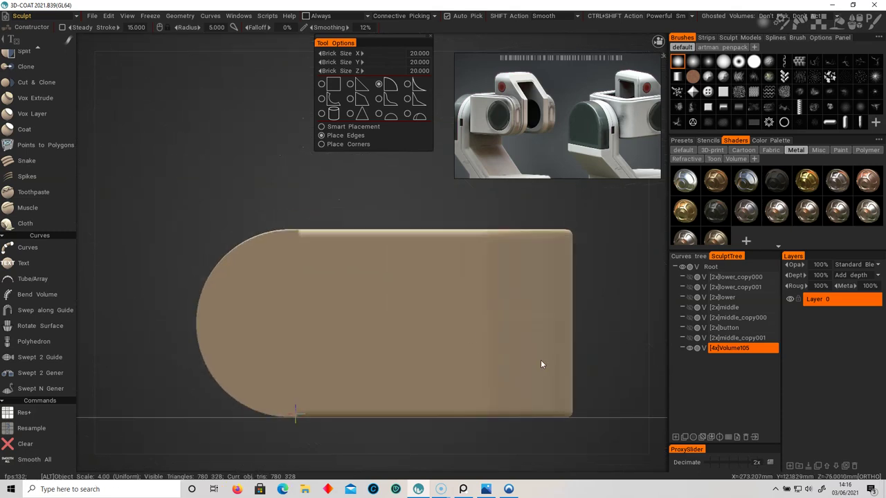
pyautogui.scroll(5, 28, 267)
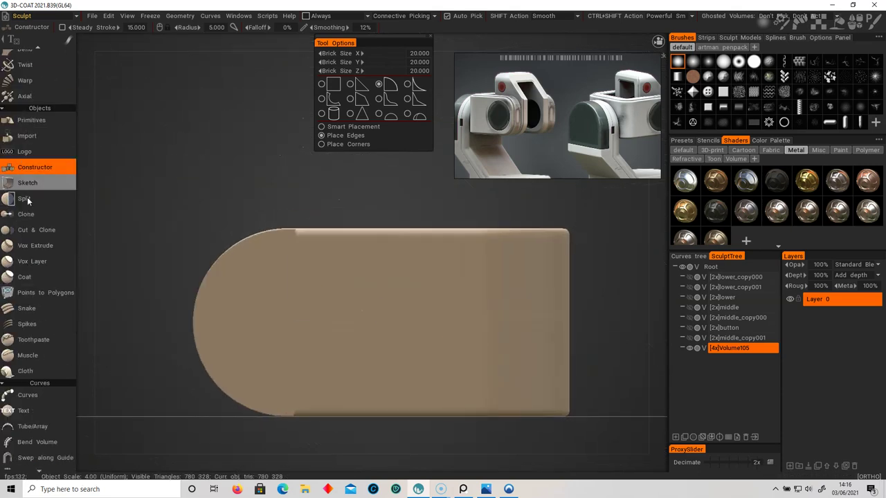
pyautogui.scroll(3, 43, 298)
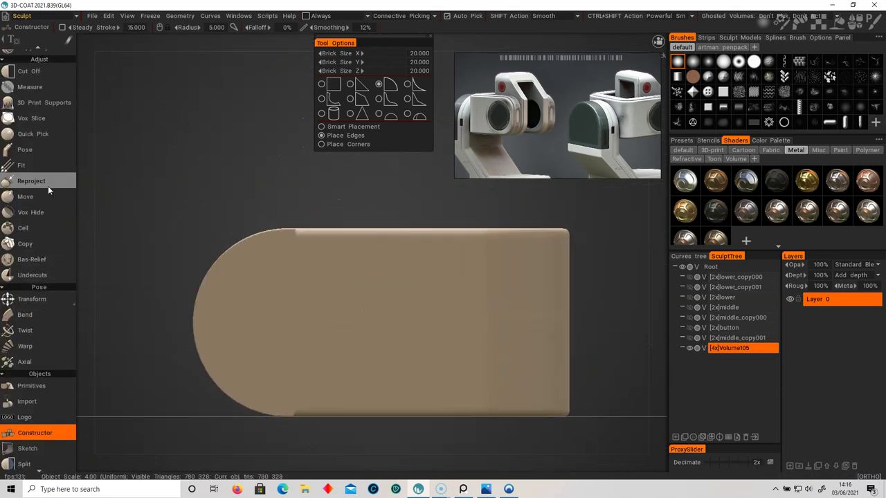
pyautogui.click(28, 75)
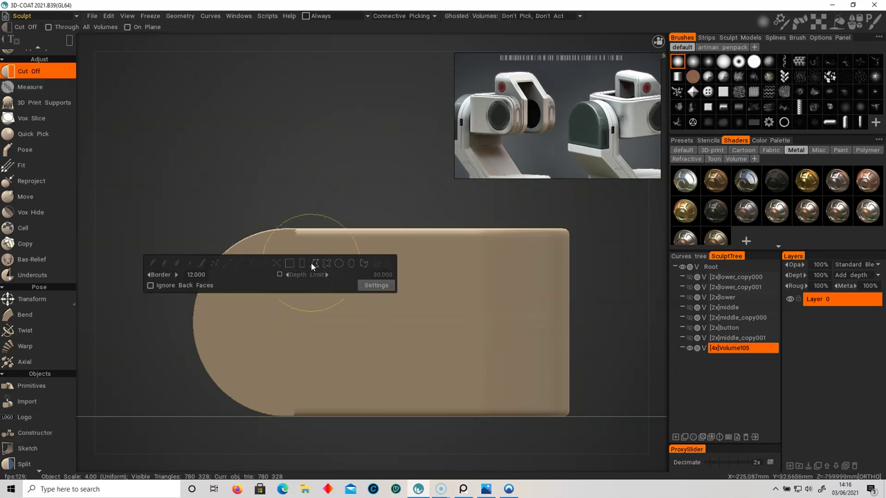
pyautogui.moveTo(419, 208); pyautogui.dragTo(614, 230)
pyautogui.moveTo(597, 396); pyautogui.dragTo(231, 355)
# Apply Smooth All twice to the whole bracket volume
pyautogui.scroll(-5, 38, 454)
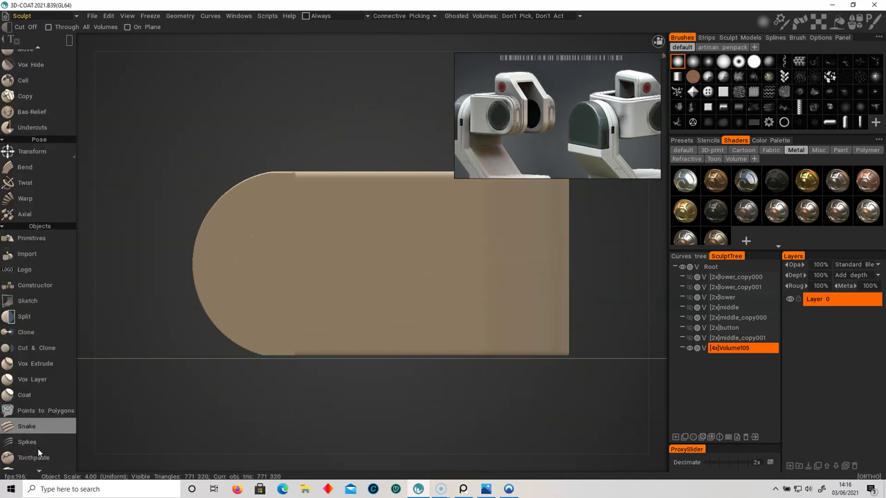
pyautogui.scroll(-9, 38, 454)
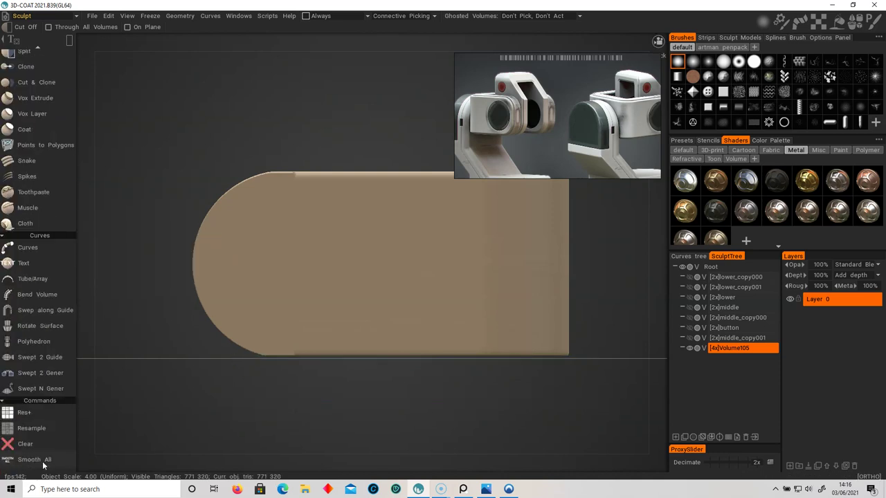
pyautogui.click(43, 465)
pyautogui.click(43, 461)
pyautogui.moveTo(208, 360)
pyautogui.keyDown('alt'); pyautogui.mouseDown()
pyautogui.moveTo(302, 373)
pyautogui.moveTo(229, 353)
pyautogui.moveTo(349, 352)
pyautogui.moveTo(283, 346)
pyautogui.moveTo(409, 329)
pyautogui.moveTo(485, 333)
pyautogui.mouseUp(); pyautogui.keyUp('alt')
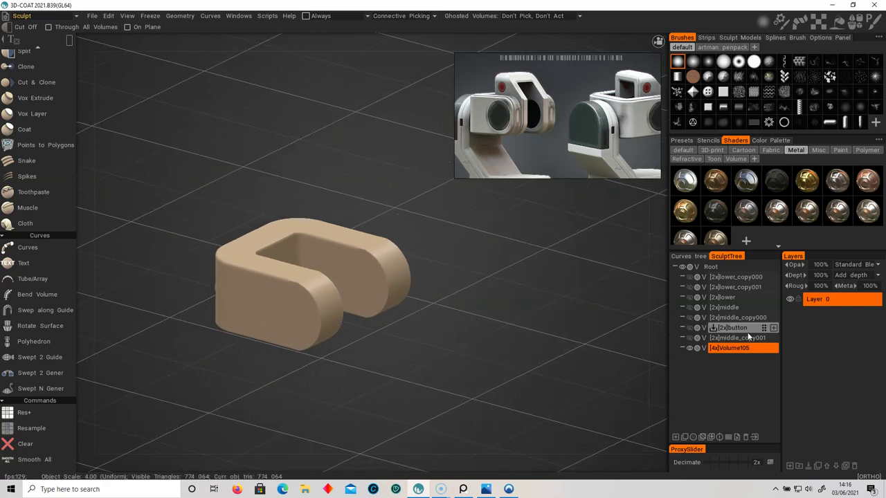
# Make all the hidden lower, middle and button volumes visible again alongside the bracket
pyautogui.click(689, 338)
pyautogui.click(690, 328)
pyautogui.click(689, 318)
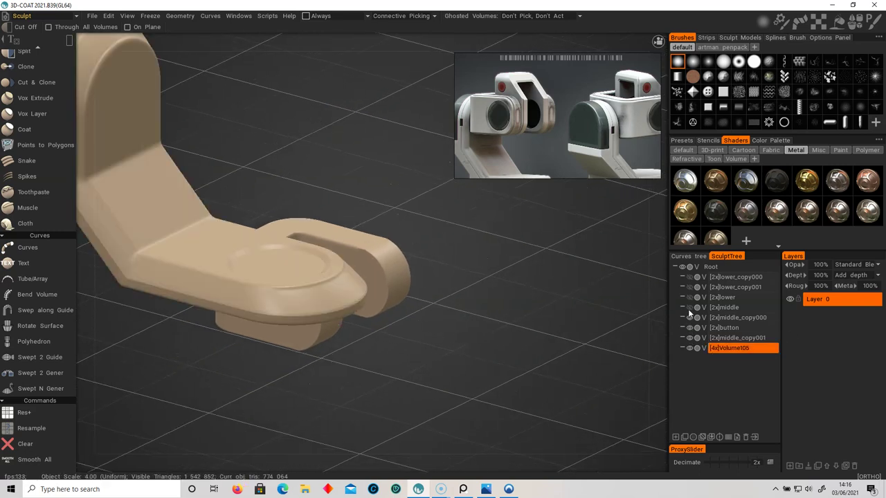
pyautogui.click(690, 307)
pyautogui.click(690, 297)
pyautogui.click(689, 287)
pyautogui.click(689, 277)
# Raise the bracket with Transform to a Y position of about 156.6 and slide it sideways until it is centred over the arm
pyautogui.keyDown('alt'); pyautogui.moveTo(388, 311); pyautogui.dragTo(461, 325); pyautogui.keyUp('alt')
pyautogui.scroll(6, 28, 317)
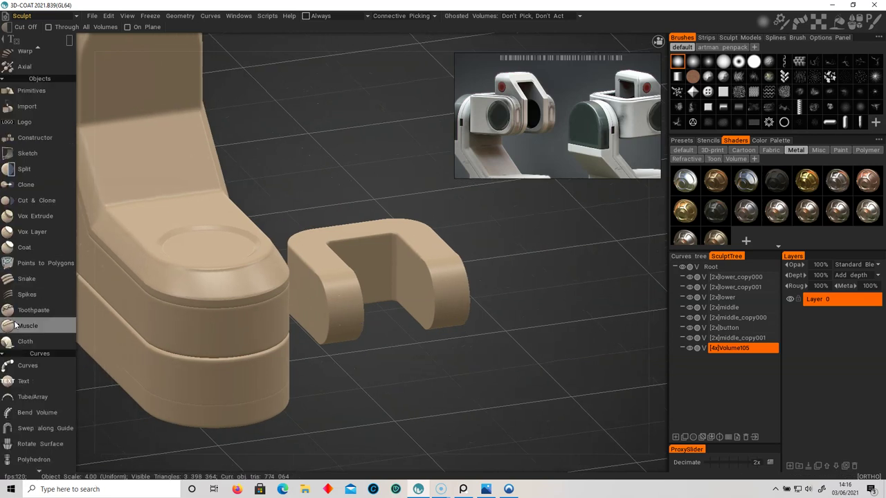
pyautogui.click(44, 179)
pyautogui.press('KP_2')
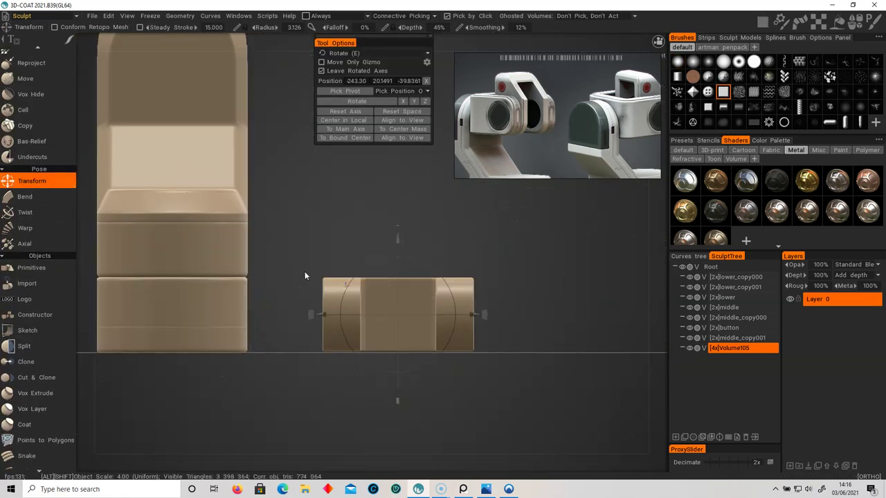
pyautogui.moveTo(397, 246); pyautogui.dragTo(396, 154)
pyautogui.keyDown('alt'); pyautogui.moveTo(341, 210); pyautogui.dragTo(363, 391, button='middle'); pyautogui.keyUp('alt')
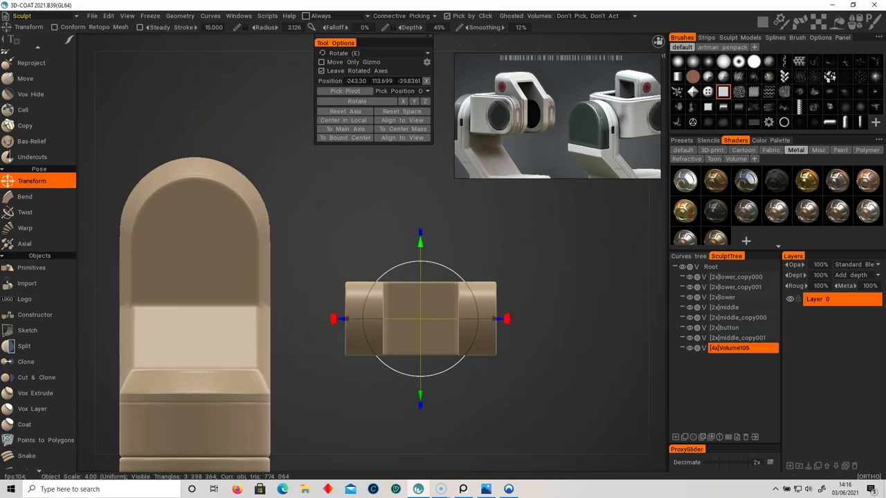
pyautogui.moveTo(421, 243); pyautogui.dragTo(420, 163)
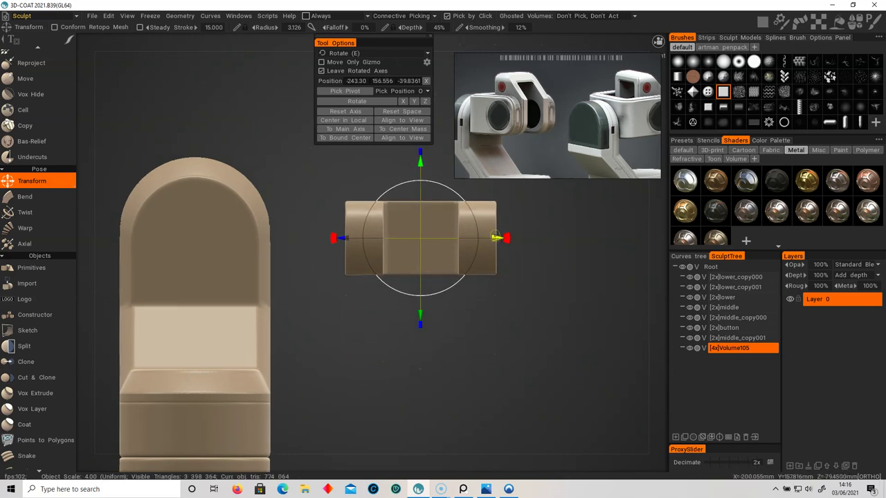
pyautogui.moveTo(497, 237); pyautogui.dragTo(405, 316)
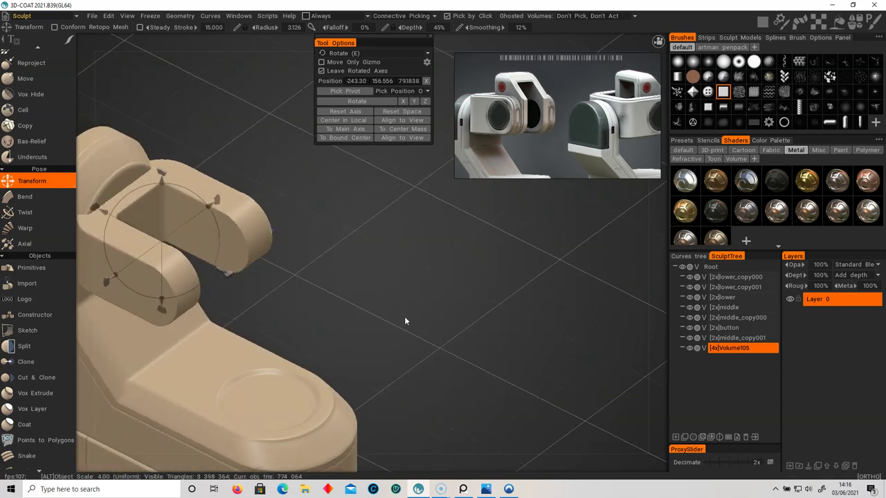
# Fine-tune the bracket's placement against the arm's upright, at about X -234.5 and Y 169.8
pyautogui.keyDown('alt'); pyautogui.moveTo(405, 316); pyautogui.dragTo(454, 313, button='middle'); pyautogui.keyUp('alt')
pyautogui.keyDown('alt'); pyautogui.moveTo(421, 304); pyautogui.dragTo(375, 264); pyautogui.keyUp('alt')
pyautogui.moveTo(300, 187); pyautogui.dragTo(299, 163)
# Scale the bracket along its width only, so both prongs extend past the sides of the arm
pyautogui.keyDown('alt'); pyautogui.moveTo(429, 297); pyautogui.dragTo(288, 361); pyautogui.keyUp('alt')
pyautogui.keyDown('alt'); pyautogui.moveTo(478, 220); pyautogui.dragTo(403, 299, button='middle'); pyautogui.keyUp('alt')
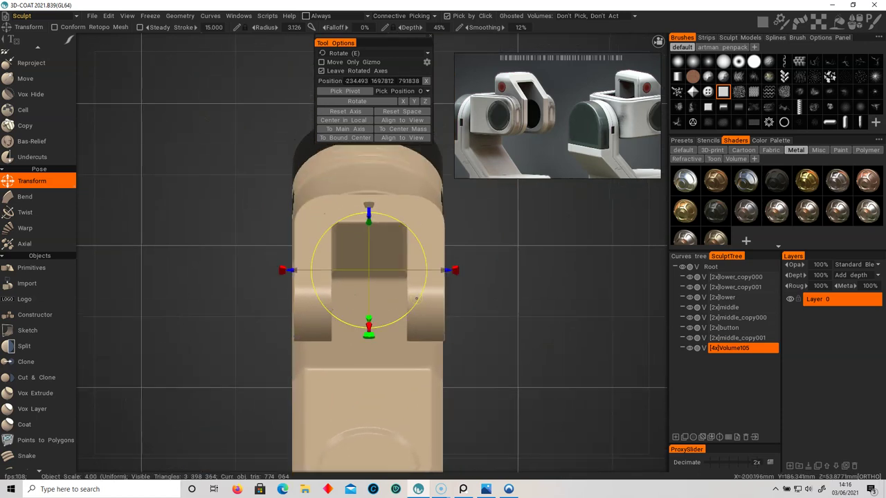
pyautogui.keyDown('alt'); pyautogui.moveTo(424, 280); pyautogui.dragTo(413, 316); pyautogui.keyUp('alt')
pyautogui.press('r')
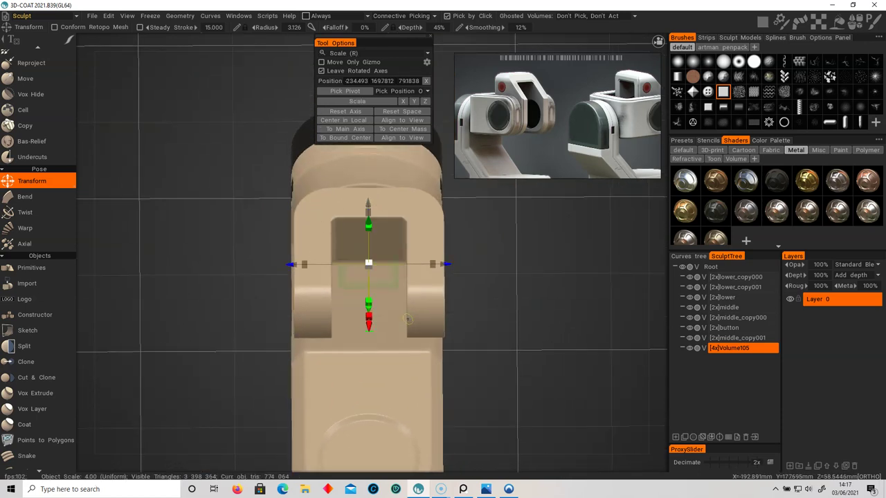
pyautogui.moveTo(432, 264); pyautogui.dragTo(449, 264)
# Try enlarging the bracket's inner opening with a rectangular Cut Off from above, and undo the cut
pyautogui.keyDown('alt'); pyautogui.moveTo(532, 270); pyautogui.dragTo(535, 299); pyautogui.keyUp('alt')
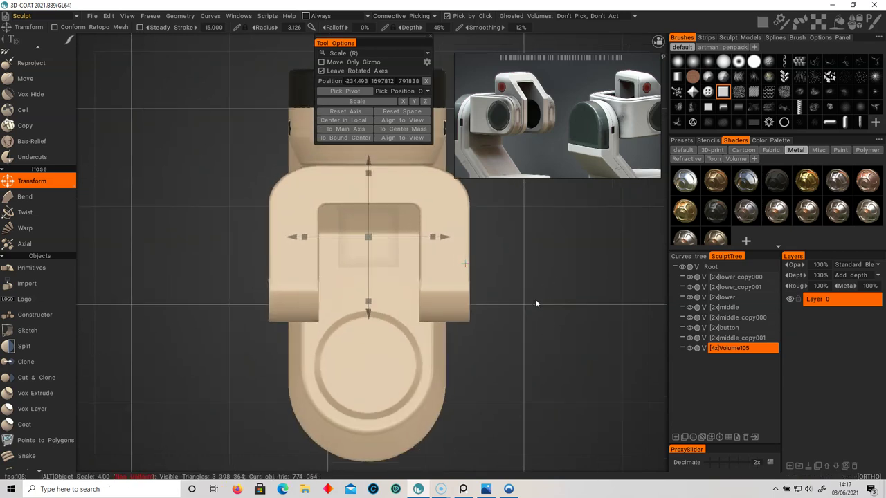
pyautogui.keyDown('alt'); pyautogui.moveTo(535, 299); pyautogui.dragTo(545, 319, button='right'); pyautogui.keyUp('alt')
pyautogui.keyDown('alt'); pyautogui.moveTo(546, 319); pyautogui.dragTo(537, 357, button='middle'); pyautogui.keyUp('alt')
pyautogui.scroll(6, 33, 250)
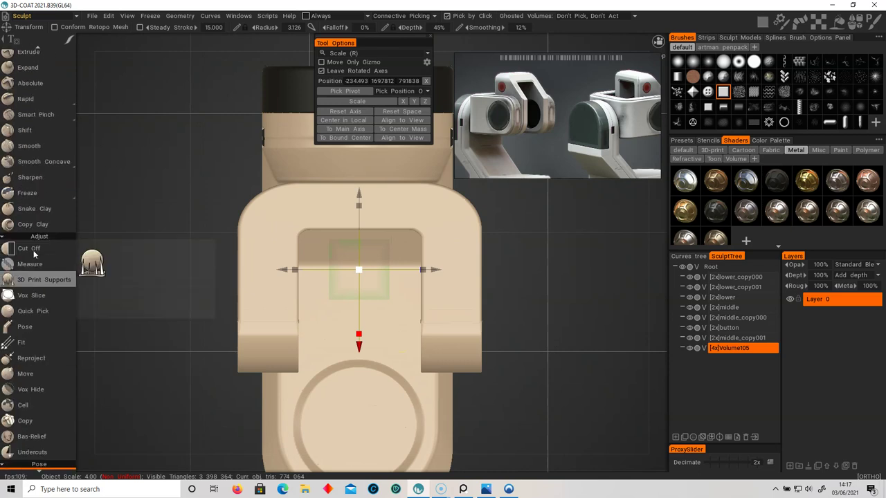
pyautogui.click(29, 248)
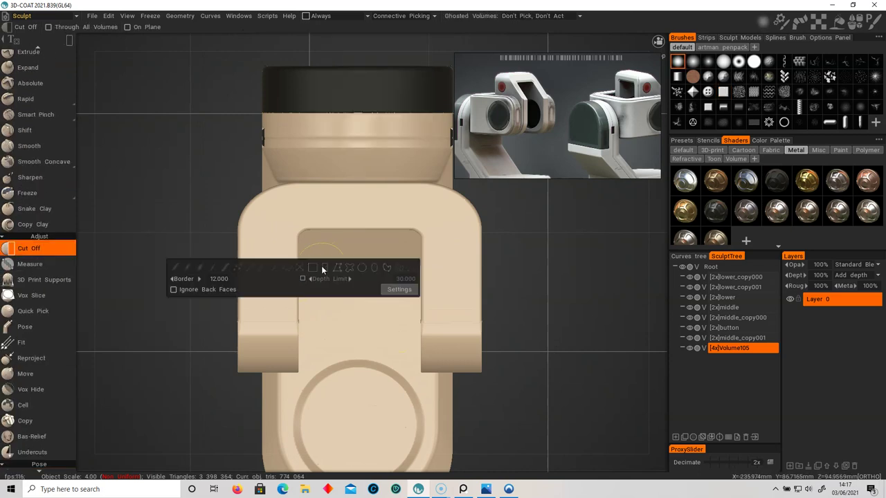
pyautogui.moveTo(280, 217); pyautogui.dragTo(443, 389)
pyautogui.keyDown('alt'); pyautogui.moveTo(378, 316); pyautogui.dragTo(364, 287); pyautogui.keyUp('alt')
pyautogui.keyDown('alt'); pyautogui.moveTo(363, 284); pyautogui.dragTo(417, 285, button='right'); pyautogui.keyUp('alt')
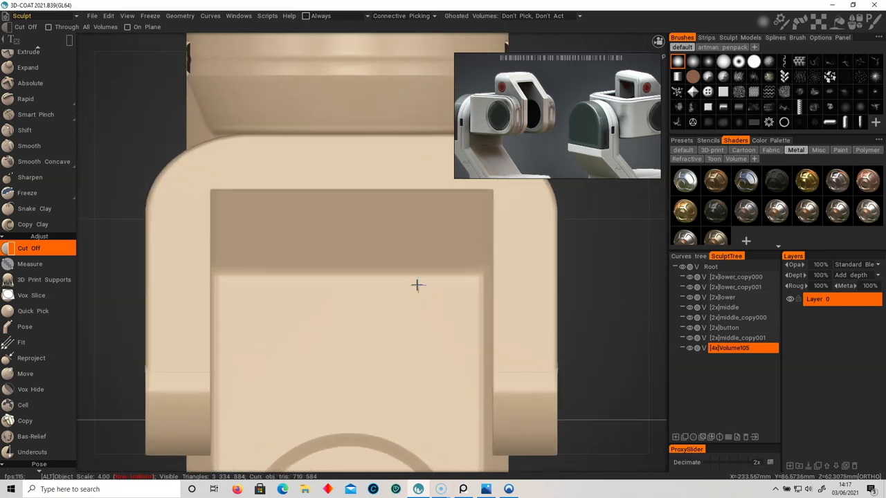
pyautogui.keyDown('alt'); pyautogui.moveTo(417, 285); pyautogui.dragTo(419, 310, button='middle'); pyautogui.keyUp('alt')
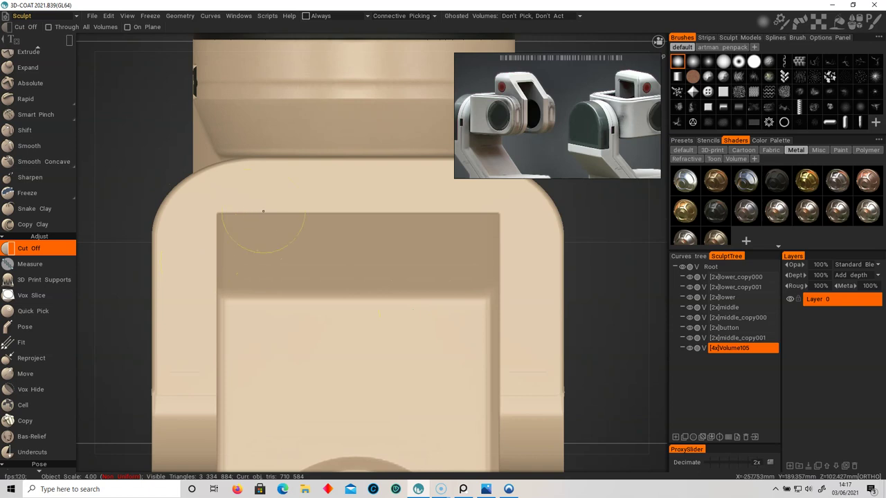
pyautogui.hotkey('ctrl', 'z')
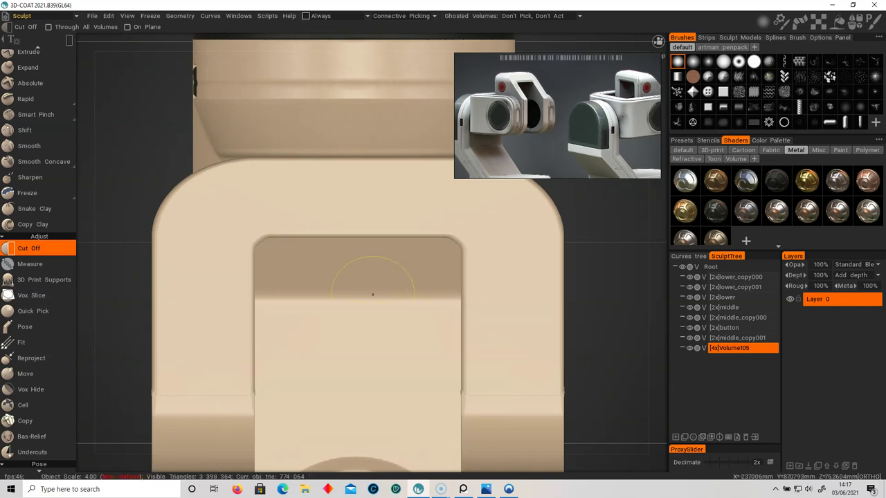
# Cut a circular notch into each inner corner of the bracket's opening with a circular Cut Off
pyautogui.press('e')
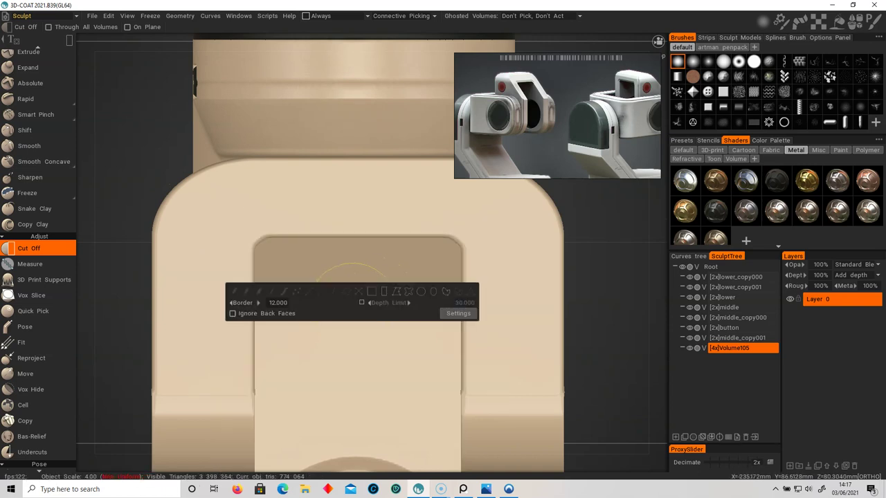
pyautogui.click(421, 294)
pyautogui.moveTo(289, 257)
pyautogui.mouseDown()
pyautogui.moveTo(308, 258)
pyautogui.moveTo(295, 250)
pyautogui.moveTo(289, 261)
pyautogui.mouseUp()
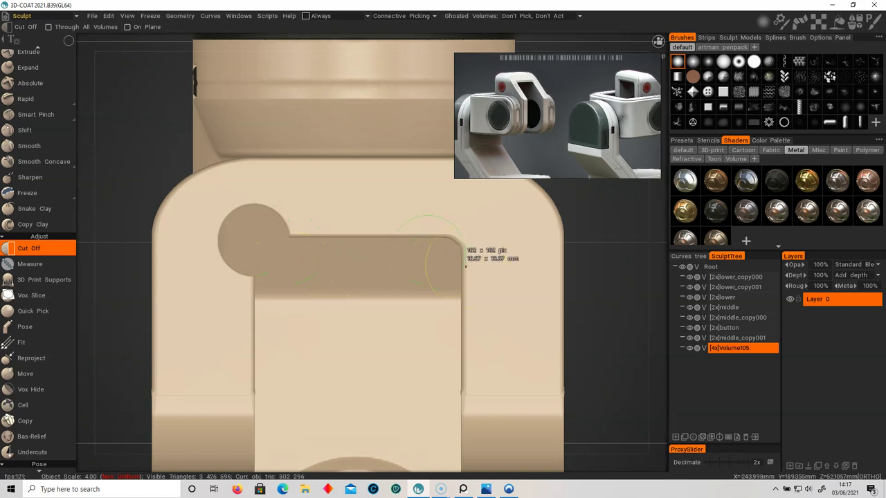
pyautogui.moveTo(289, 254); pyautogui.dragTo(291, 254)
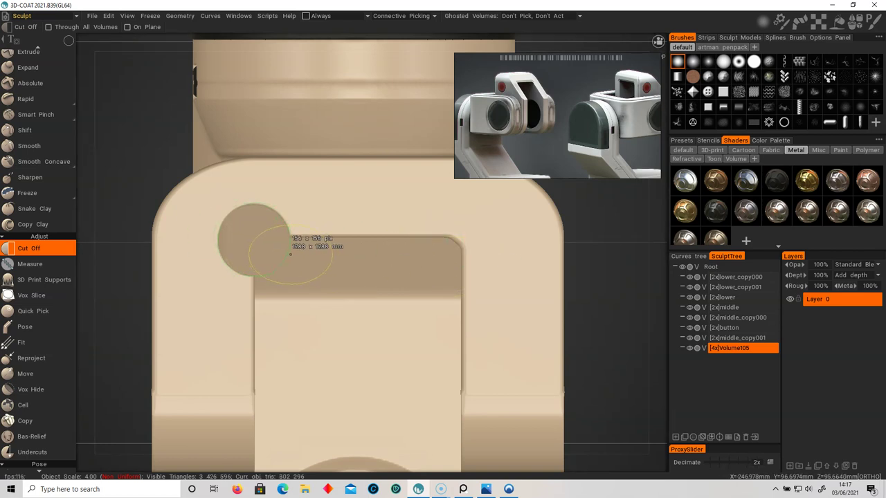
pyautogui.click(486, 249)
# Try a rectangular Cut Off spanning both circular notches and running out past the prong ends, and undo it
pyautogui.press('space')
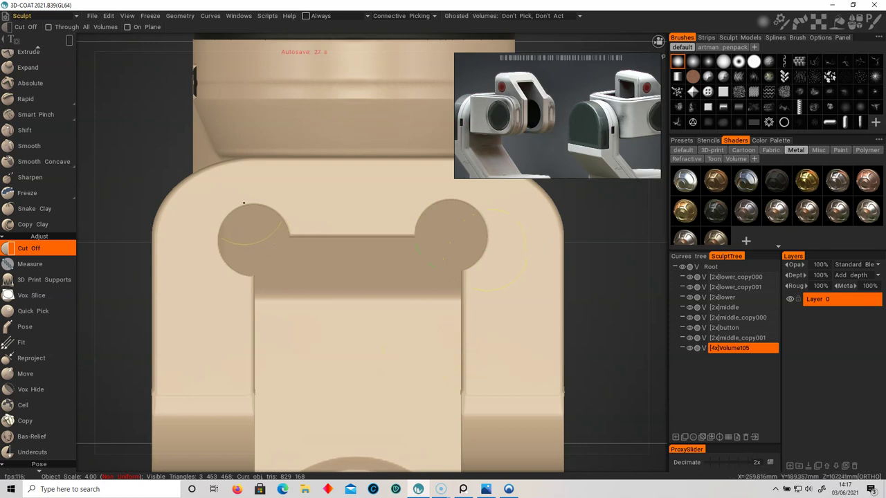
pyautogui.moveTo(220, 202); pyautogui.dragTo(364, 345)
pyautogui.keyDown('alt'); pyautogui.moveTo(348, 409); pyautogui.dragTo(295, 368, button='middle'); pyautogui.keyUp('alt')
pyautogui.keyDown('alt'); pyautogui.moveTo(295, 369); pyautogui.dragTo(286, 362, button='right'); pyautogui.keyUp('alt')
pyautogui.keyDown('alt'); pyautogui.moveTo(288, 365); pyautogui.dragTo(289, 363, button='middle'); pyautogui.keyUp('alt')
pyautogui.moveTo(178, 167); pyautogui.dragTo(427, 449)
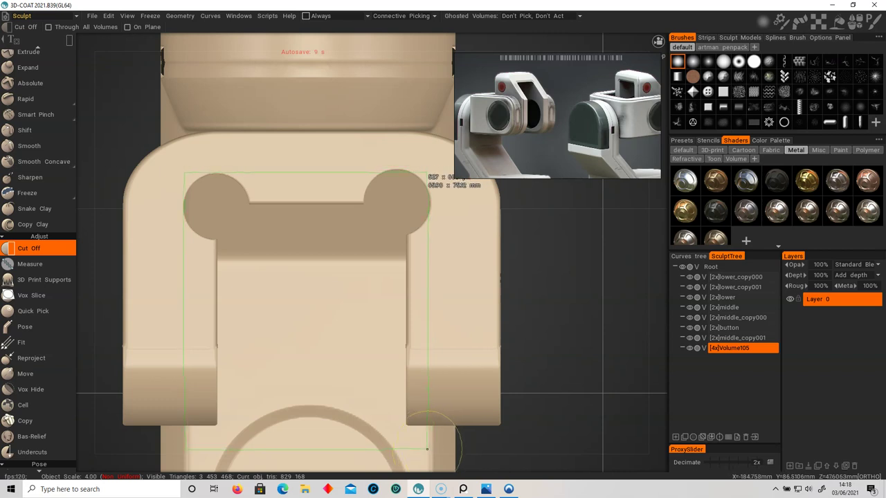
pyautogui.moveTo(427, 449); pyautogui.dragTo(431, 449)
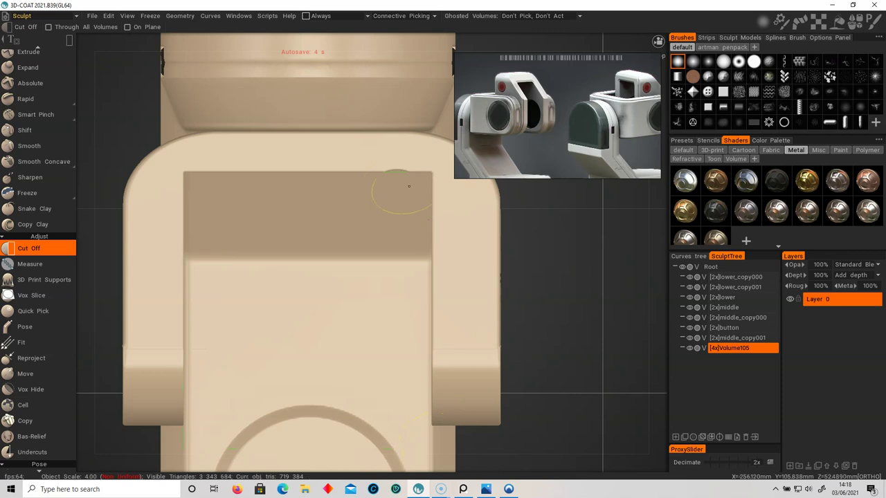
pyautogui.scroll(4, 389, 266)
pyautogui.moveTo(397, 277); pyautogui.dragTo(397, 305, button='middle')
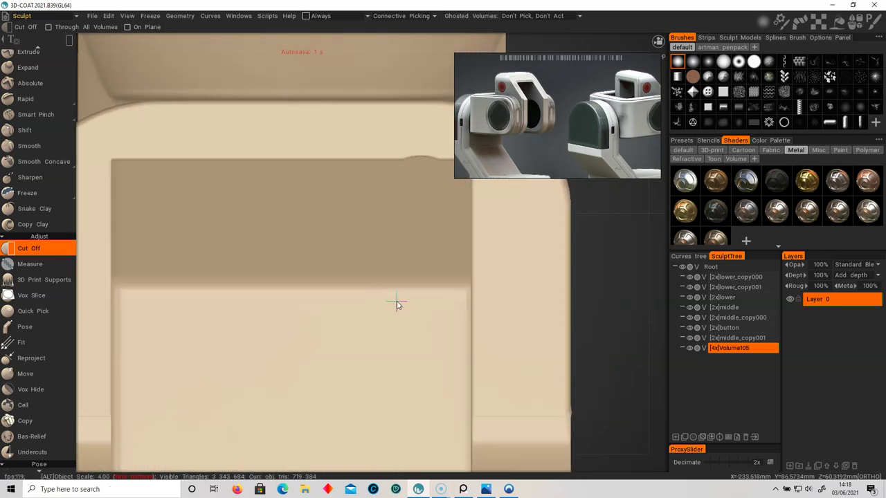
pyautogui.scroll(-2, 396, 305)
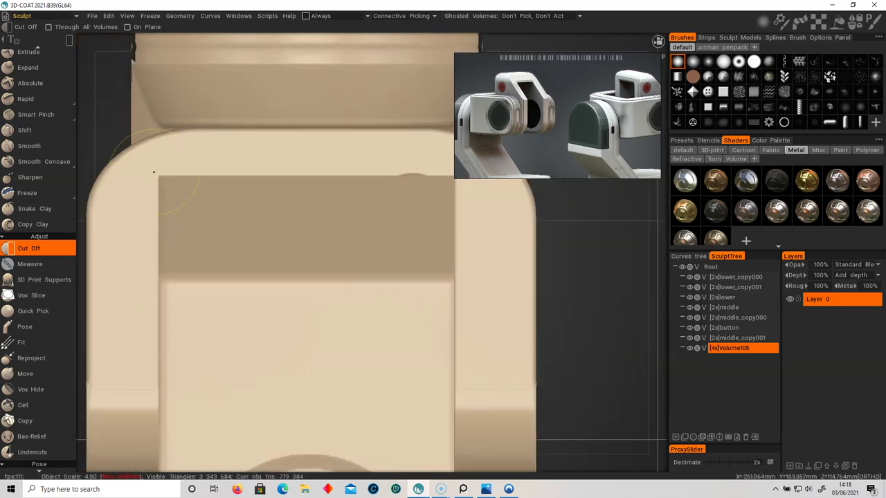
pyautogui.moveTo(271, 235); pyautogui.dragTo(264, 244, button='middle')
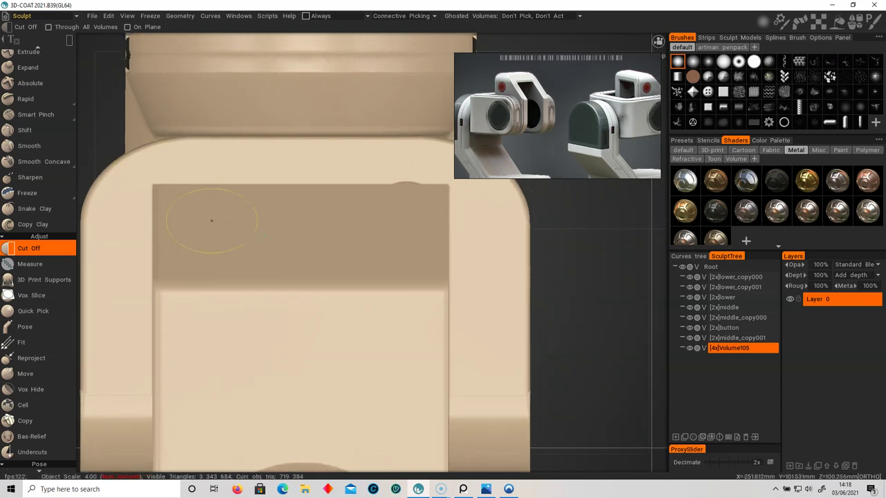
pyautogui.hotkey('ctrl', 'z')
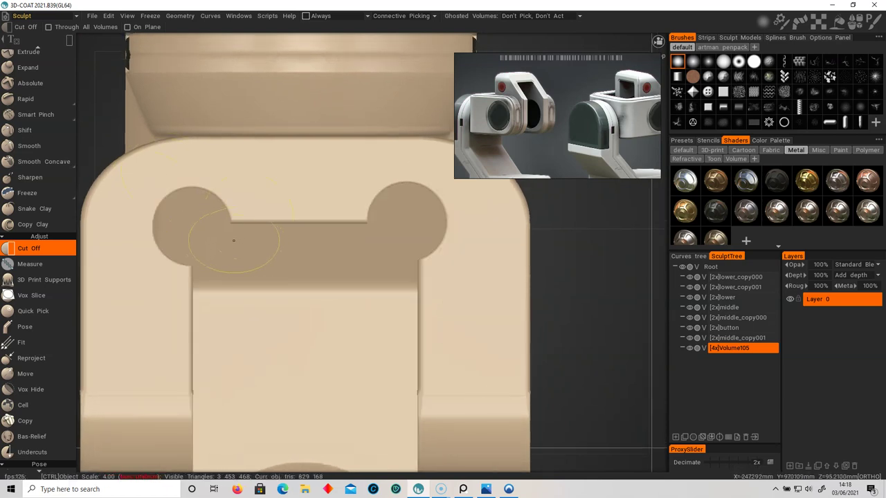
# Try joining the two circular notches with a horizontal rectangular cut, undoing the first attempt and repeating it slightly lower
pyautogui.moveTo(184, 211); pyautogui.dragTo(369, 244)
pyautogui.moveTo(369, 211); pyautogui.dragTo(411, 183)
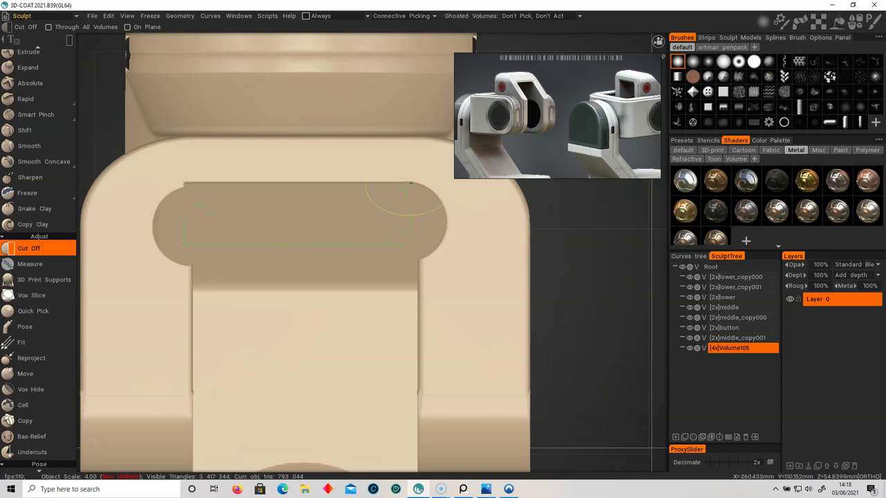
pyautogui.hotkey('ctrl', 'z')
pyautogui.moveTo(205, 245); pyautogui.dragTo(398, 186)
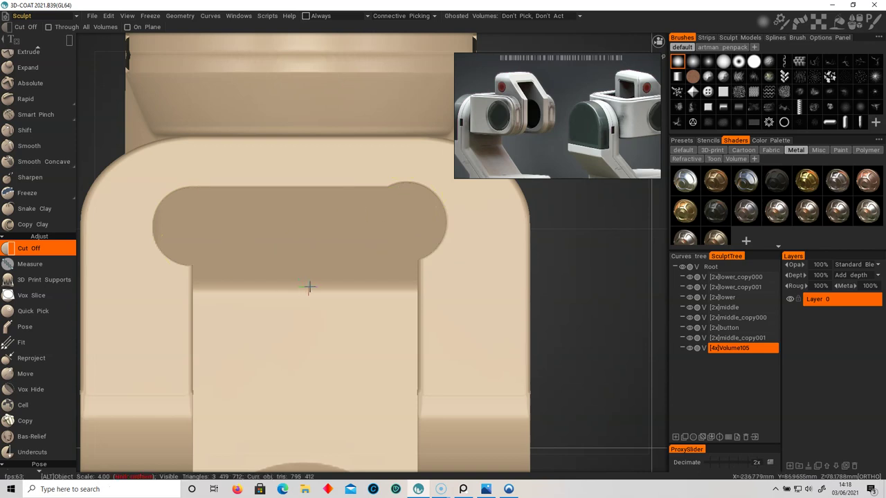
# Undo the joining cut and both circular notches in the bracket's opening
pyautogui.keyDown('alt'); pyautogui.moveTo(309, 287); pyautogui.dragTo(286, 289, button='right'); pyautogui.keyUp('alt')
pyautogui.hotkey('ctrl', 'z')
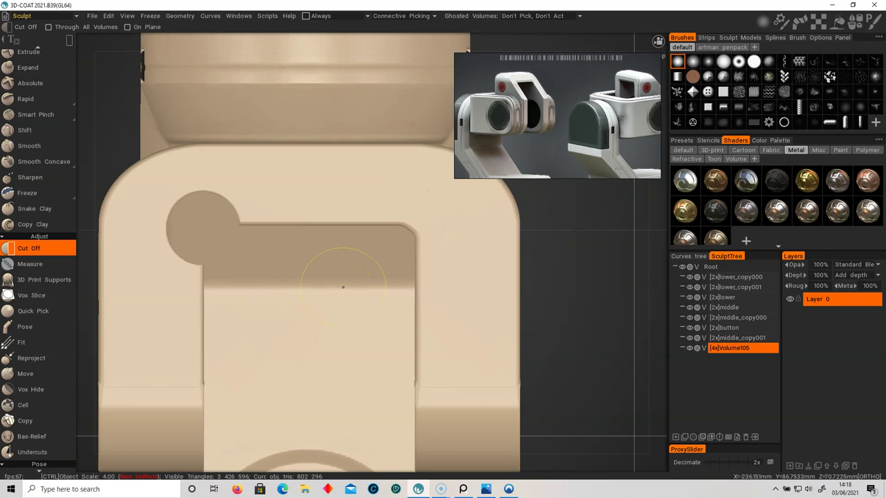
pyautogui.moveTo(181, 202); pyautogui.dragTo(345, 362)
pyautogui.press('Escape')
# Enlarge the bracket's inner opening with one rectangular Cut Off through the open end, thinning the back wall and both prongs
pyautogui.keyDown('alt'); pyautogui.moveTo(376, 317); pyautogui.dragTo(310, 309, button='right'); pyautogui.keyUp('alt')
pyautogui.keyDown('alt'); pyautogui.moveTo(310, 309); pyautogui.dragTo(290, 270, button='middle'); pyautogui.keyUp('alt')
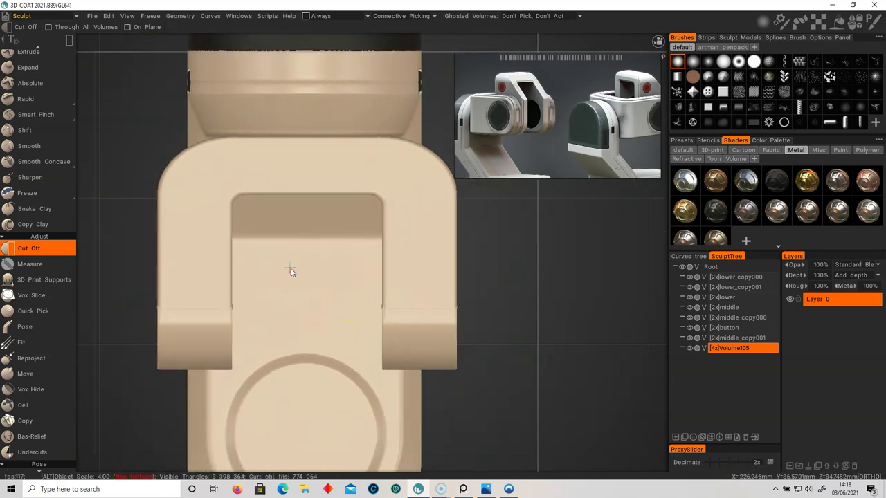
pyautogui.moveTo(203, 170); pyautogui.dragTo(407, 414)
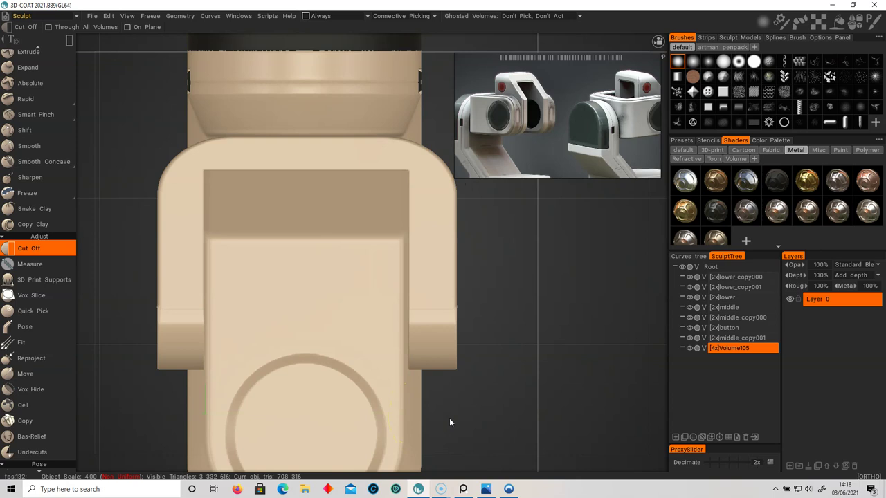
# Duplicate the U-shaped bracket Volume105 and rotate the copy 90 degrees in side view so its prongs point down
pyautogui.keyDown('alt'); pyautogui.moveTo(490, 364); pyautogui.dragTo(462, 327, button='right'); pyautogui.keyUp('alt')
pyautogui.keyDown('alt'); pyautogui.moveTo(518, 301); pyautogui.dragTo(547, 234); pyautogui.keyUp('alt')
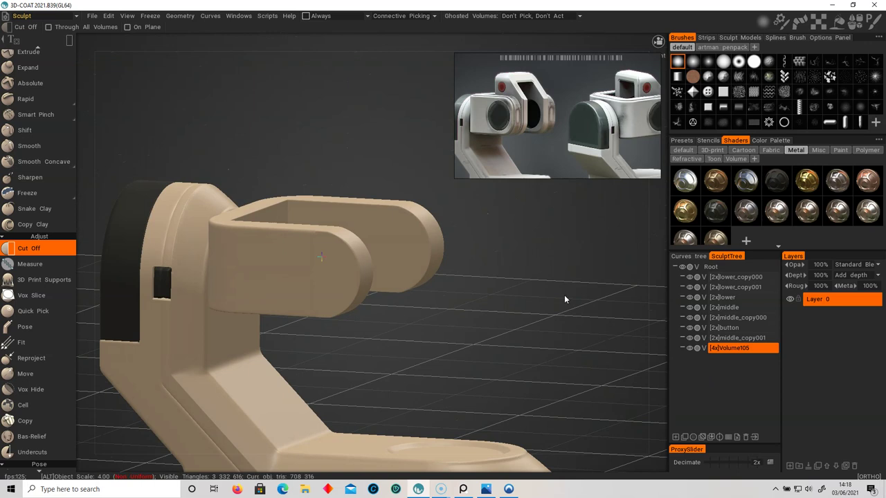
pyautogui.keyDown('alt'); pyautogui.keyDown('shift'); pyautogui.moveTo(564, 297); pyautogui.dragTo(552, 310); pyautogui.keyUp('shift'); pyautogui.keyUp('alt')
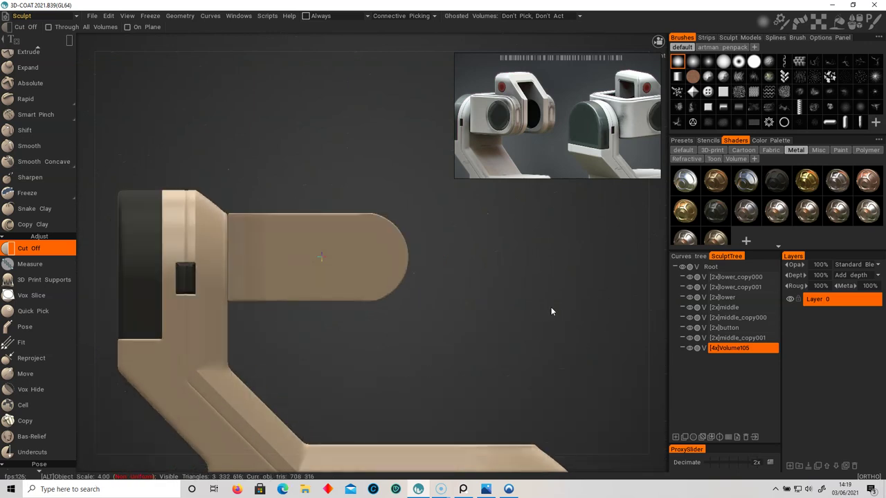
pyautogui.click(686, 438)
pyautogui.press('e')
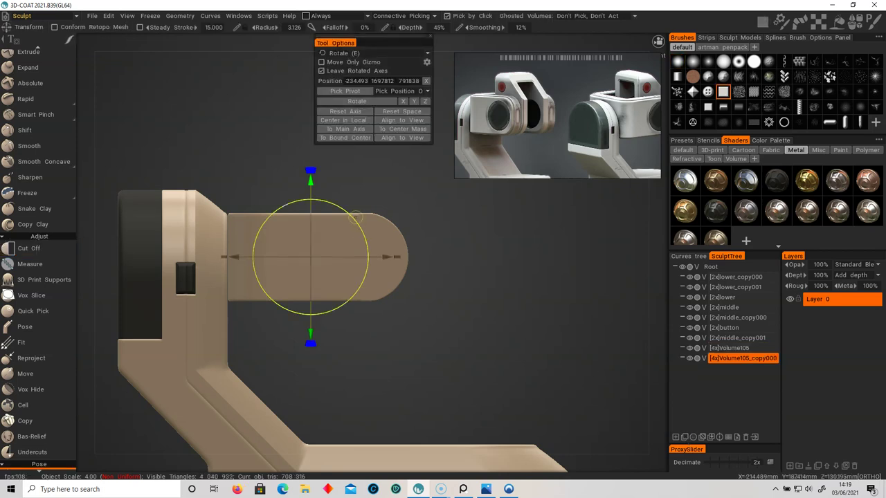
pyautogui.keyDown('ctrl'); pyautogui.moveTo(355, 221); pyautogui.dragTo(368, 264); pyautogui.keyUp('ctrl')
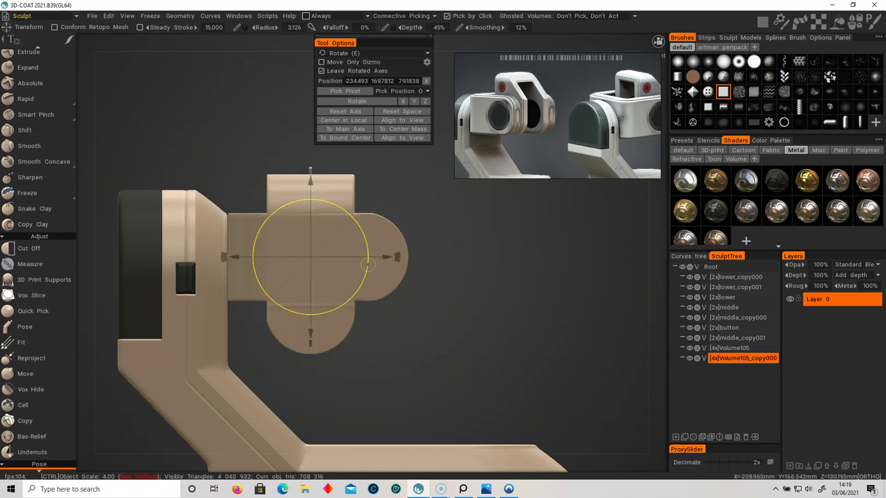
# Raise the upright bracket copy and narrow it across its width so it fits between the outer bracket's arms
pyautogui.moveTo(310, 174); pyautogui.dragTo(310, 125)
pyautogui.moveTo(508, 279); pyautogui.dragTo(368, 298)
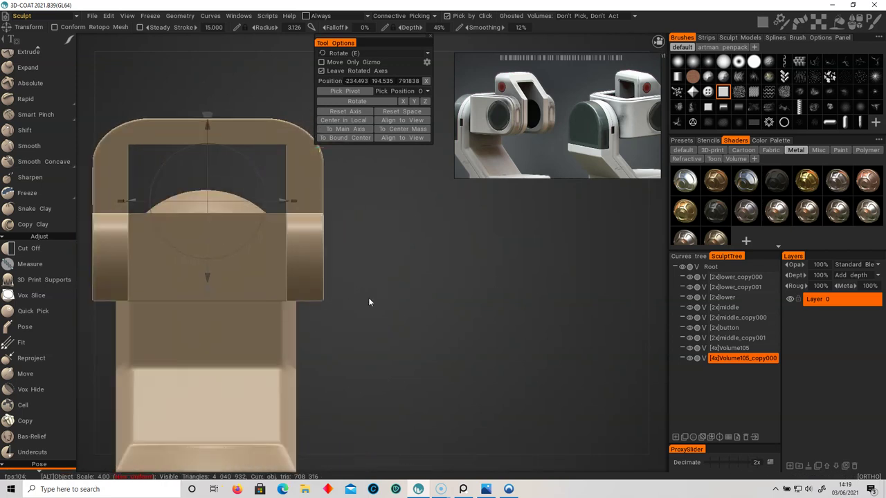
pyautogui.press('r')
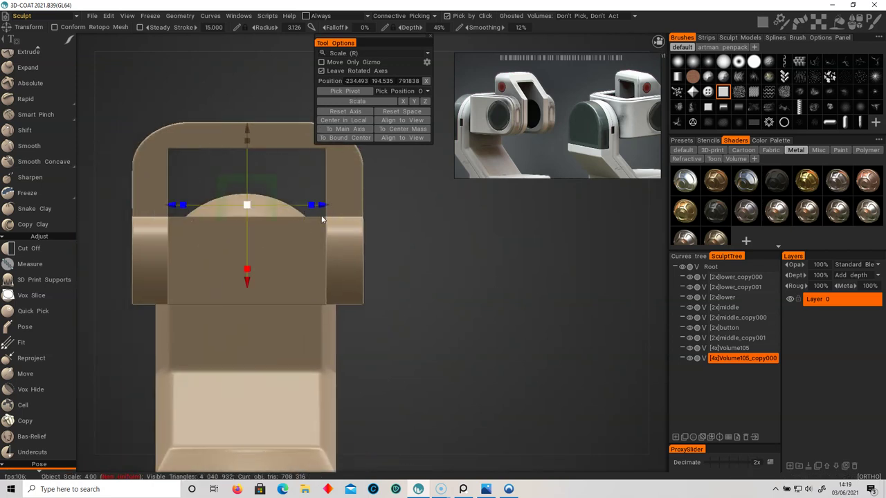
pyautogui.moveTo(311, 206); pyautogui.dragTo(290, 207)
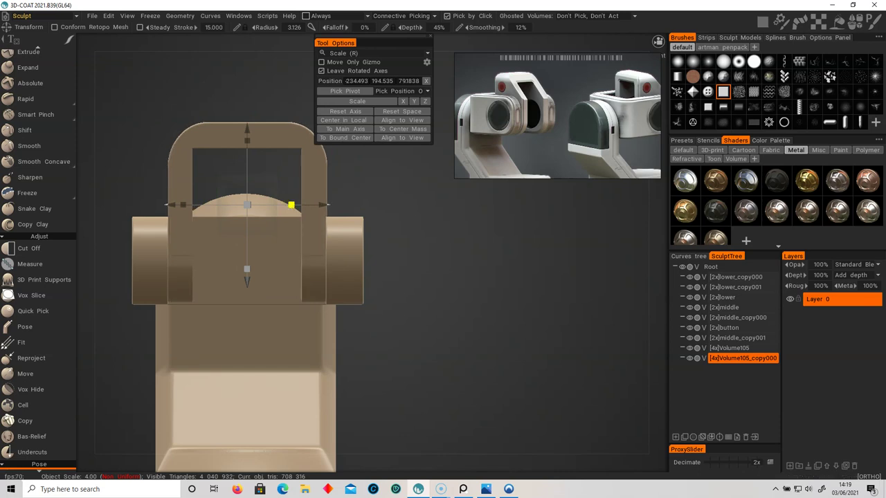
pyautogui.keyDown('alt'); pyautogui.moveTo(290, 206); pyautogui.dragTo(409, 256); pyautogui.keyUp('alt')
# Cut the upper front corner of the upright bracket diagonally with a polygonal Cut Off selection in side view
pyautogui.moveTo(382, 220); pyautogui.dragTo(413, 333)
pyautogui.click(55, 248)
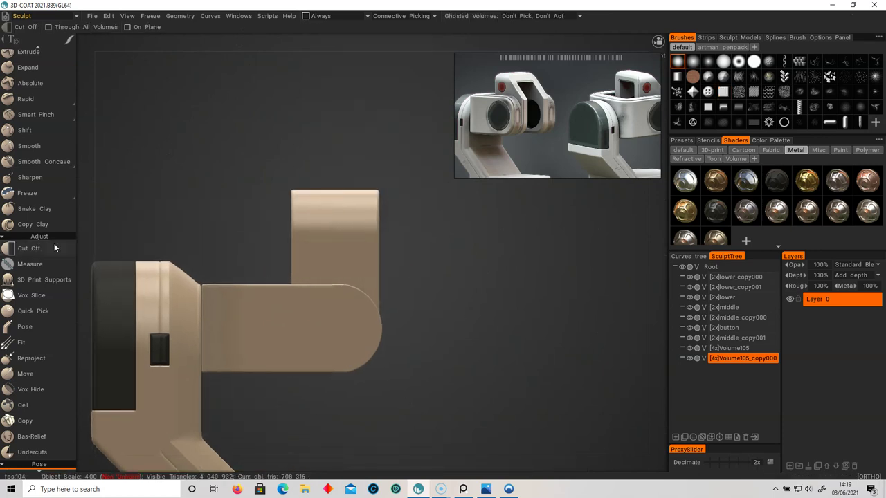
pyautogui.press('e')
pyautogui.click(364, 310)
pyautogui.moveTo(406, 300)
pyautogui.mouseDown()
pyautogui.moveTo(431, 306)
pyautogui.moveTo(375, 159)
pyautogui.moveTo(339, 153)
pyautogui.moveTo(351, 289)
pyautogui.moveTo(395, 293)
pyautogui.moveTo(427, 328)
pyautogui.mouseUp()
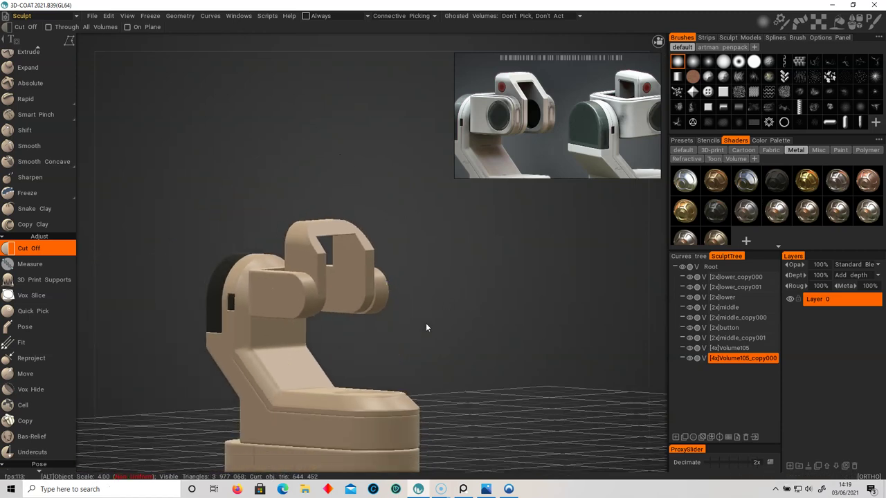
# Select the outer bracket volume and toggle its visibility off and on to identify it
pyautogui.keyDown('alt'); pyautogui.moveTo(426, 323); pyautogui.dragTo(381, 316, button='right'); pyautogui.keyUp('alt')
pyautogui.keyDown('alt'); pyautogui.moveTo(378, 315); pyautogui.dragTo(400, 258, button='middle'); pyautogui.keyUp('alt')
pyautogui.keyDown('alt'); pyautogui.moveTo(400, 258); pyautogui.dragTo(382, 284); pyautogui.keyUp('alt')
pyautogui.keyDown('alt'); pyautogui.moveTo(382, 284); pyautogui.dragTo(547, 308, button='right'); pyautogui.keyUp('alt')
pyautogui.keyDown('alt'); pyautogui.moveTo(452, 280); pyautogui.dragTo(467, 317, button='middle'); pyautogui.keyUp('alt')
pyautogui.keyDown('alt'); pyautogui.moveTo(468, 316); pyautogui.dragTo(461, 270); pyautogui.keyUp('alt')
pyautogui.keyDown('alt'); pyautogui.moveTo(460, 270); pyautogui.dragTo(547, 343, button='right'); pyautogui.keyUp('alt')
pyautogui.keyDown('alt'); pyautogui.moveTo(519, 337); pyautogui.dragTo(527, 336, button='middle'); pyautogui.keyUp('alt')
pyautogui.click(734, 351)
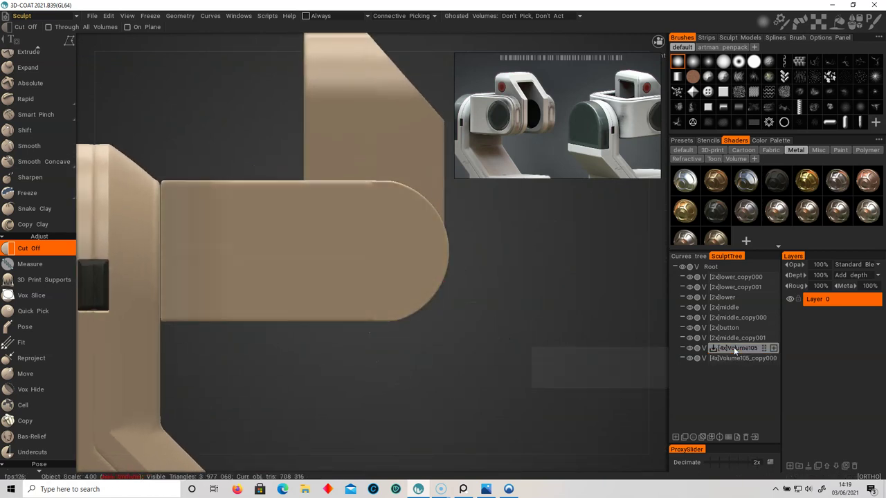
pyautogui.click(688, 348)
pyautogui.click(688, 347)
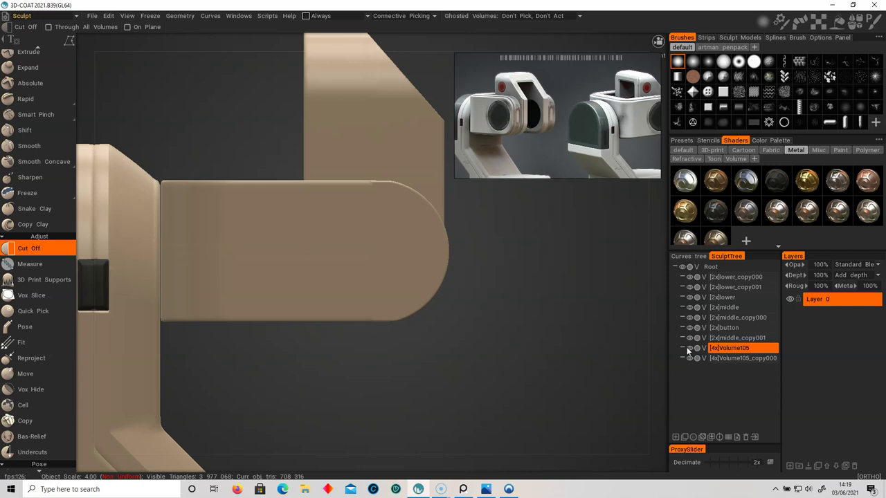
# Hide a circular area about 30.7 mm across through all volumes at the outer bracket's rounded end with Vox Hide
pyautogui.click(38, 390)
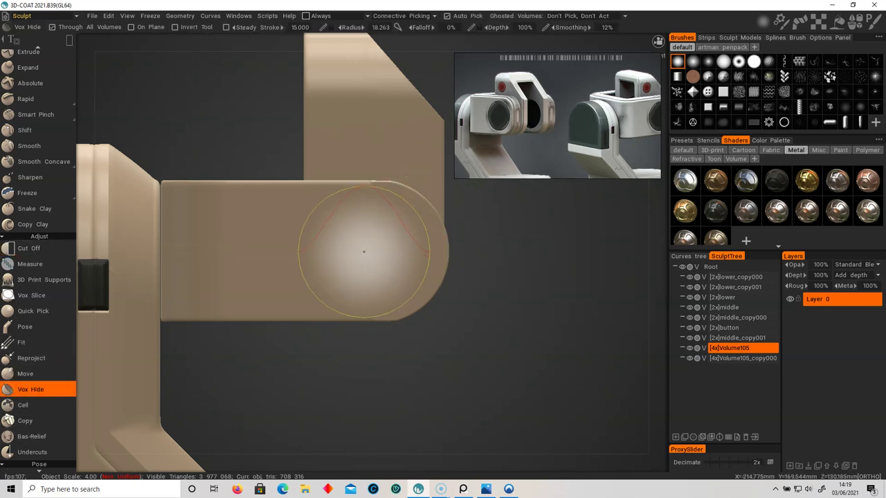
pyautogui.scroll(-2, 364, 252)
pyautogui.press('e')
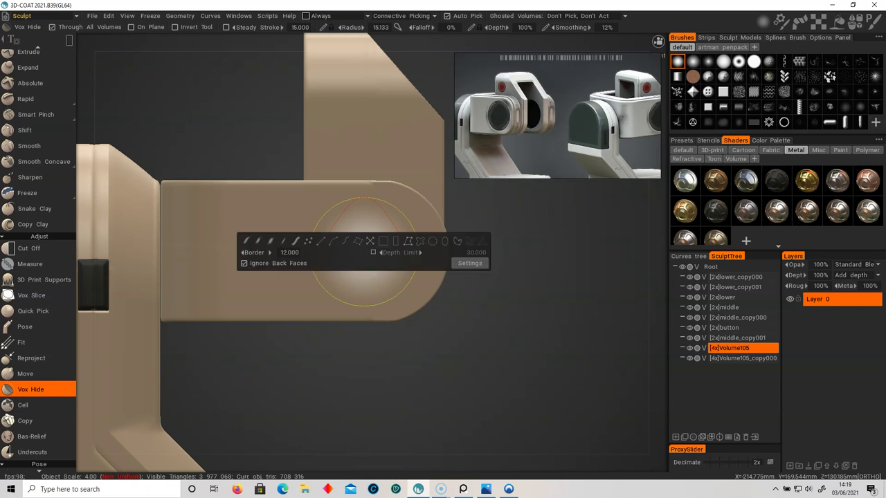
pyautogui.click(430, 242)
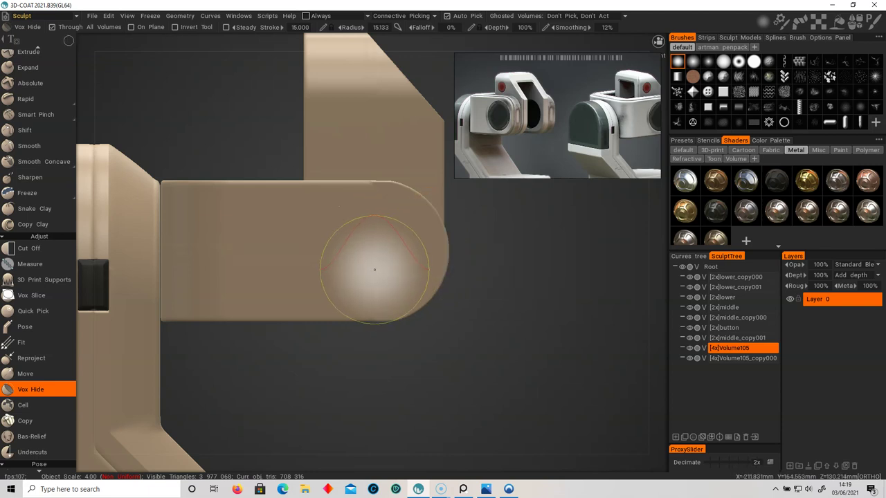
pyautogui.rightClick(370, 270)
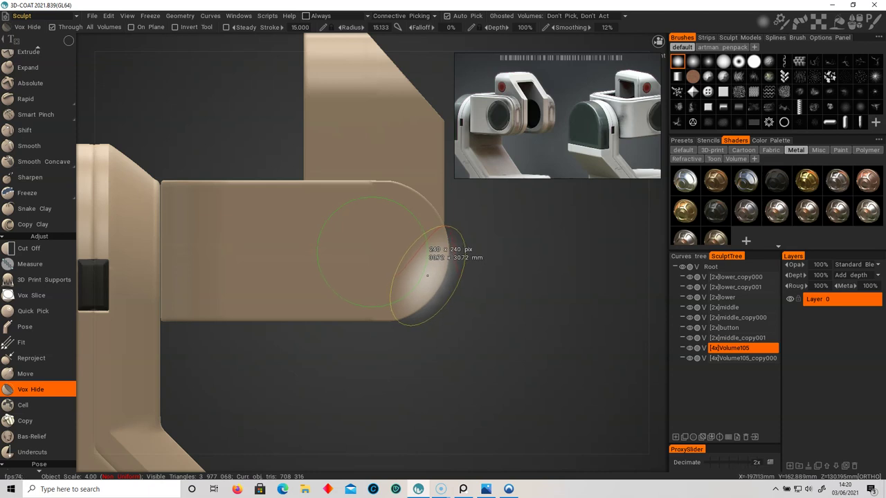
pyautogui.moveTo(521, 336)
pyautogui.keyDown('alt'); pyautogui.mouseDown()
pyautogui.moveTo(444, 310)
pyautogui.moveTo(382, 318)
pyautogui.moveTo(388, 263)
pyautogui.moveTo(497, 296)
pyautogui.moveTo(506, 326)
pyautogui.moveTo(457, 312)
pyautogui.moveTo(469, 311)
pyautogui.mouseUp(); pyautogui.keyUp('alt')
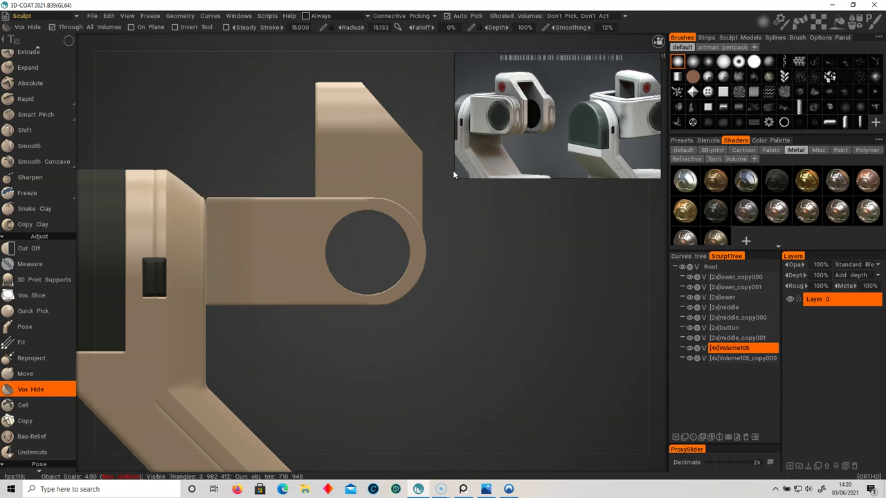
pyautogui.keyDown('alt'); pyautogui.moveTo(461, 235); pyautogui.dragTo(460, 303); pyautogui.keyUp('alt')
# Turn the hidden circular part of the outer bracket into a separate object with Object-ify Hidden
pyautogui.click(151, 16)
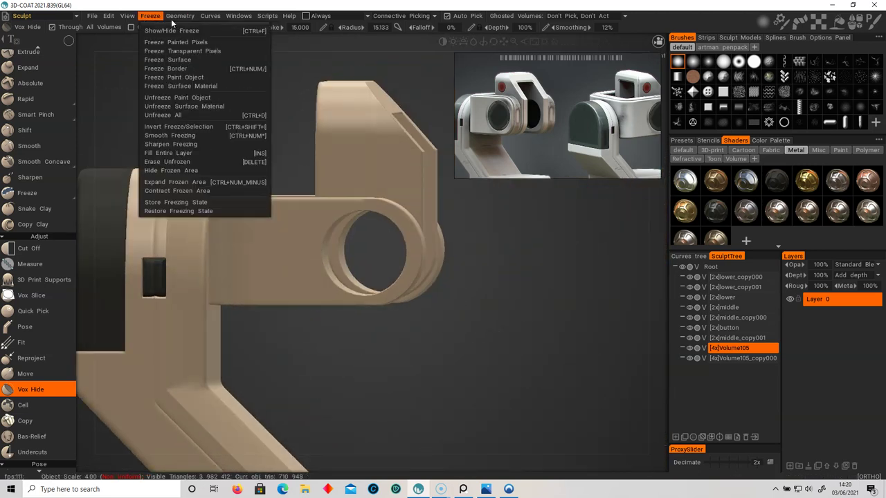
pyautogui.moveTo(188, 20)
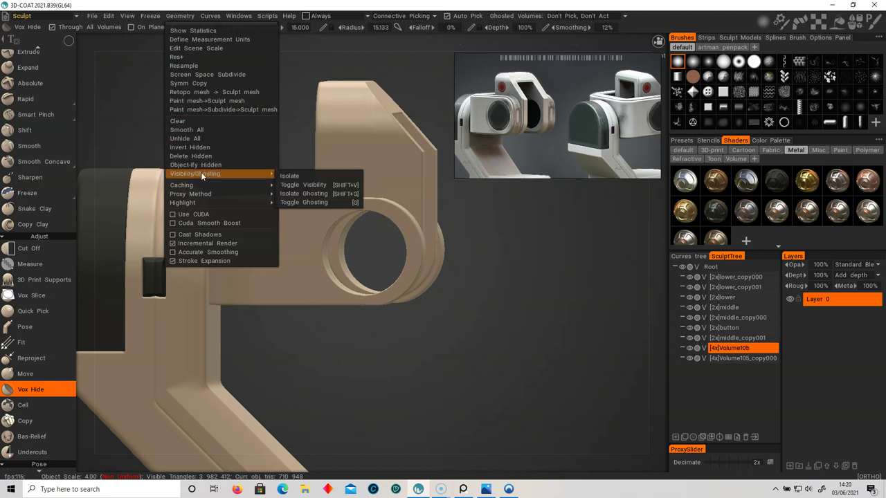
pyautogui.click(201, 164)
pyautogui.keyDown('alt'); pyautogui.moveTo(435, 291); pyautogui.dragTo(466, 247); pyautogui.keyUp('alt')
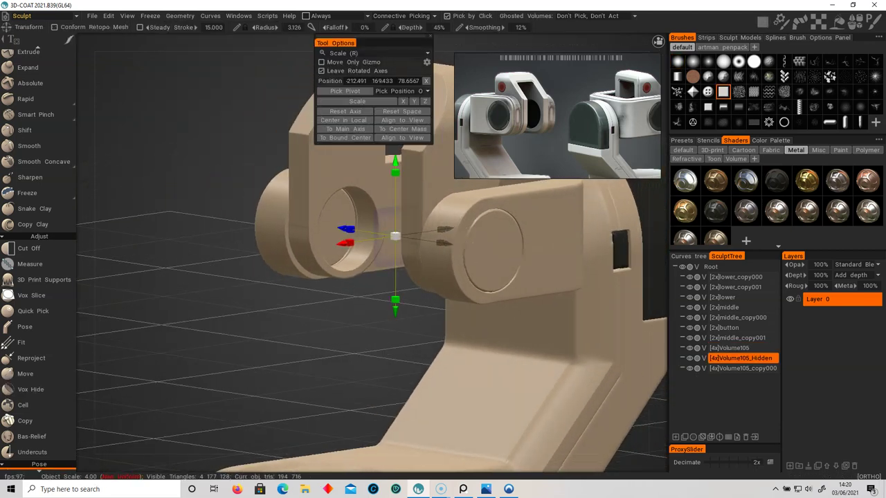
# Select the inner upright bracket and convert its hidden circular part into a separate object
pyautogui.click(689, 368)
pyautogui.click(688, 368)
pyautogui.click(737, 368)
pyautogui.click(173, 17)
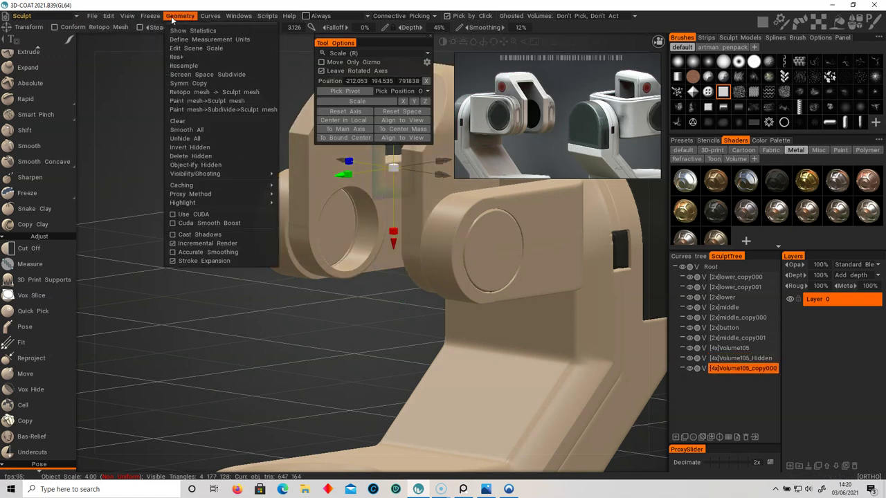
pyautogui.click(209, 166)
pyautogui.moveTo(294, 300)
pyautogui.keyDown('alt'); pyautogui.mouseDown()
pyautogui.moveTo(482, 302)
pyautogui.moveTo(500, 285)
pyautogui.mouseUp(); pyautogui.keyUp('alt')
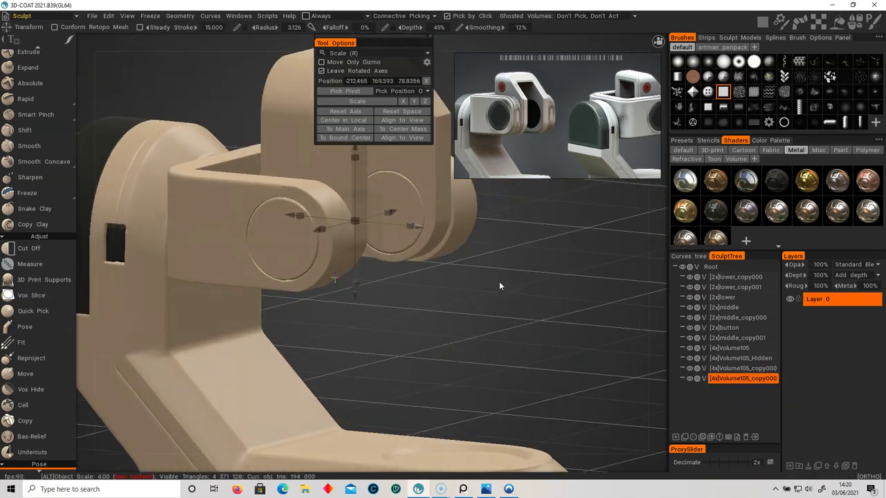
# Resample the inner bracket's separated discs and the inner bracket itself to a higher density
pyautogui.keyDown('alt'); pyautogui.moveTo(479, 329); pyautogui.dragTo(510, 331); pyautogui.keyUp('alt')
pyautogui.moveTo(509, 332)
pyautogui.keyDown('alt'); pyautogui.mouseDown(button='right')
pyautogui.moveTo(488, 294)
pyautogui.moveTo(542, 339)
pyautogui.mouseUp(button='right'); pyautogui.keyUp('alt')
pyautogui.keyDown('alt'); pyautogui.moveTo(542, 339); pyautogui.dragTo(599, 382, button='middle'); pyautogui.keyUp('alt')
pyautogui.keyDown('alt'); pyautogui.moveTo(488, 270); pyautogui.dragTo(198, 241, button='right'); pyautogui.keyUp('alt')
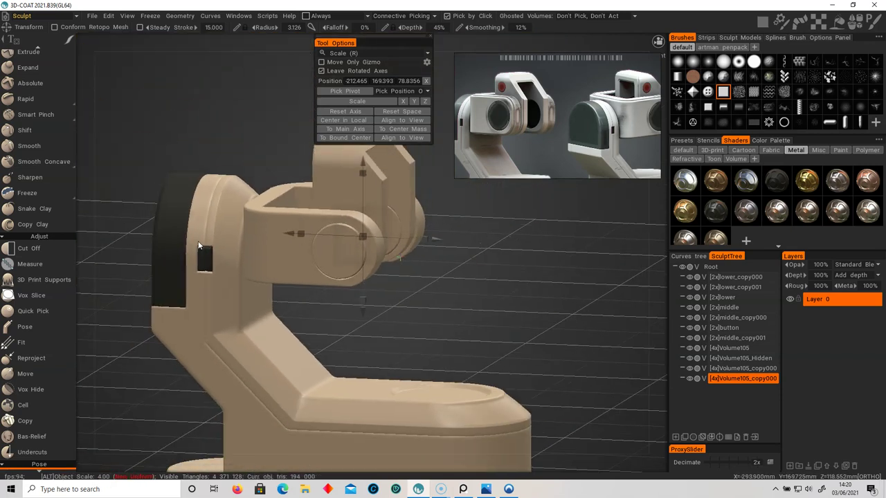
pyautogui.keyDown('alt'); pyautogui.moveTo(198, 241); pyautogui.dragTo(211, 227, button='middle'); pyautogui.keyUp('alt')
pyautogui.scroll(-8, 21, 449)
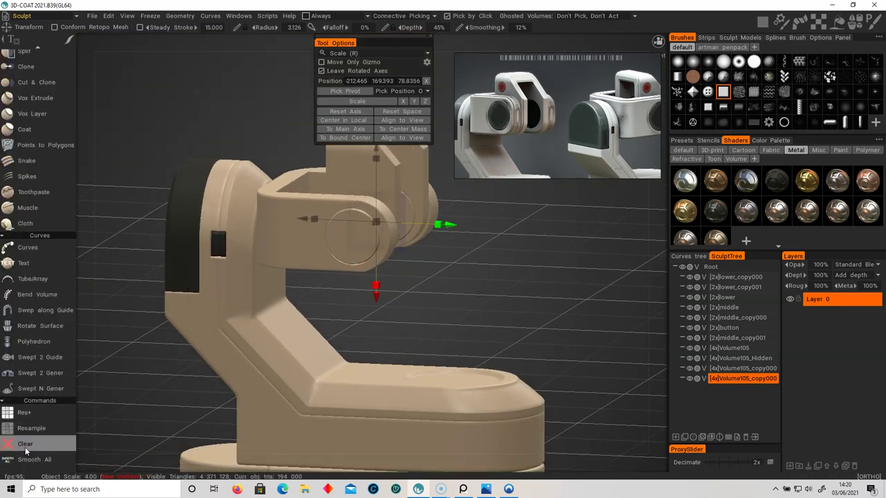
pyautogui.click(31, 427)
pyautogui.moveTo(416, 263); pyautogui.dragTo(426, 263)
pyautogui.click(310, 287)
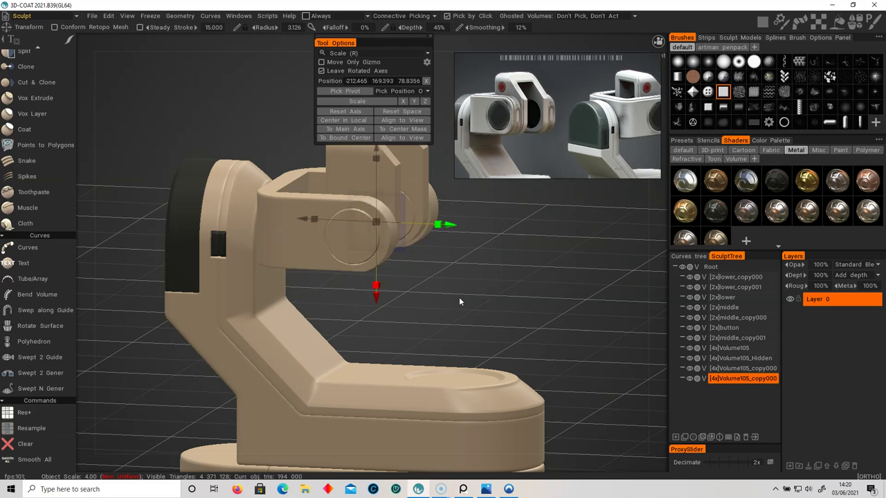
pyautogui.click(31, 428)
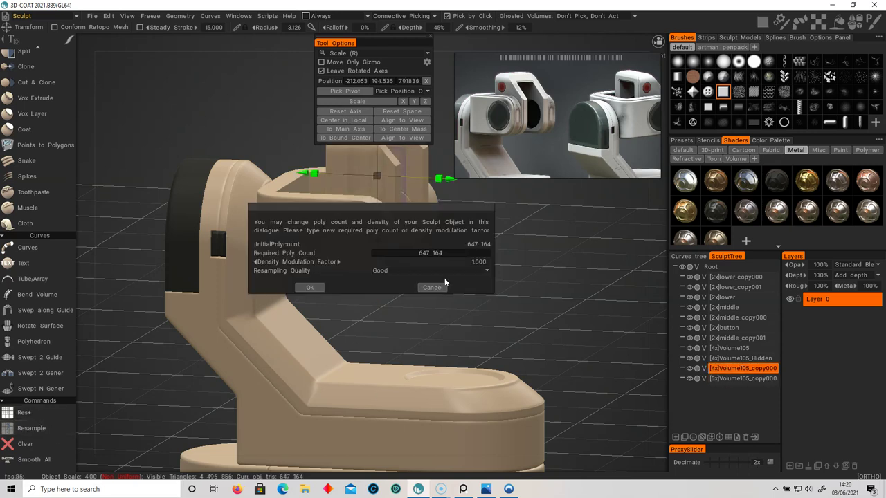
pyautogui.click(316, 287)
# Resample the outer bracket's separated discs to a required poly count of 675 451, density modulation factor 1.862
pyautogui.click(737, 357)
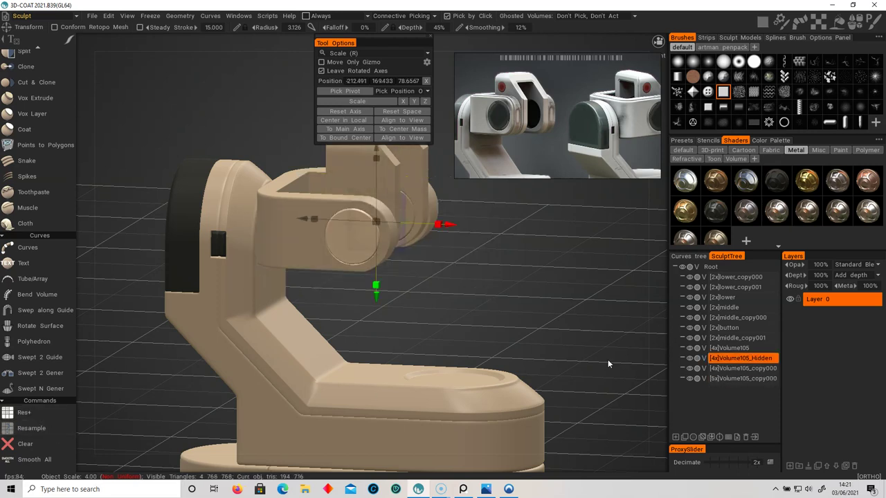
pyautogui.click(47, 427)
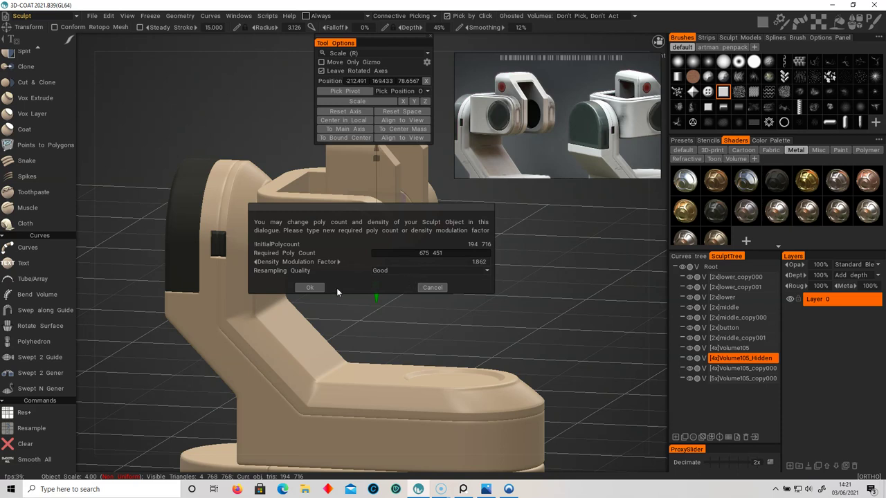
pyautogui.click(317, 290)
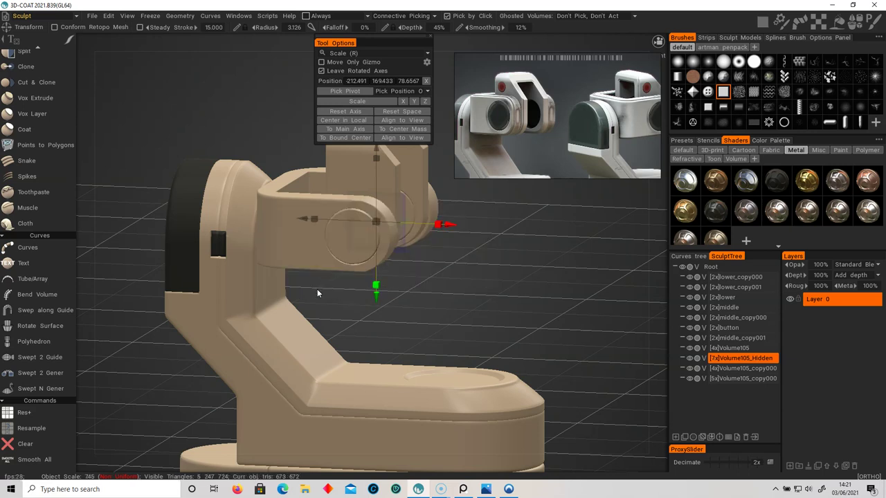
# Apply the black metal shader to the outer bracket's separated discs
pyautogui.moveTo(339, 297); pyautogui.dragTo(494, 319)
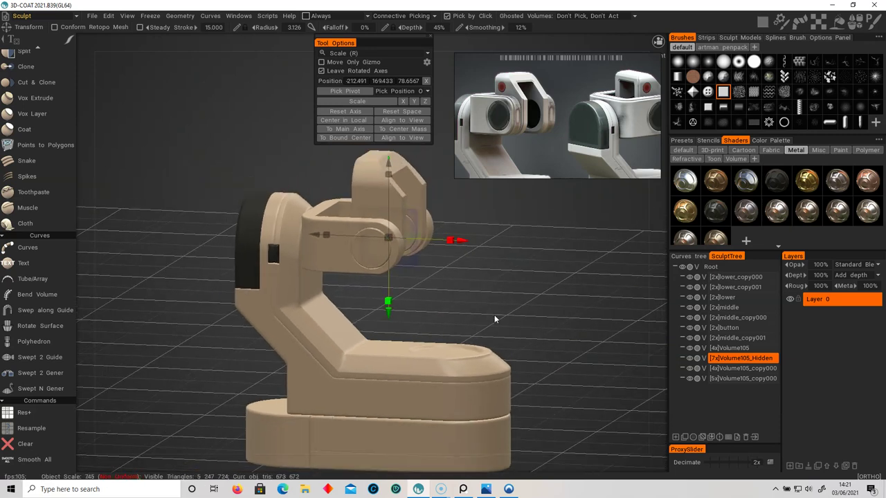
pyautogui.click(776, 181)
pyautogui.click(371, 296)
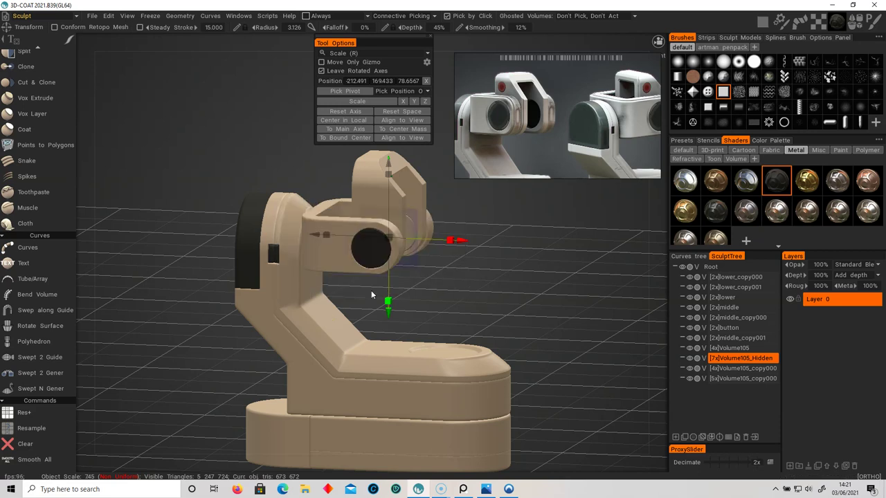
pyautogui.moveTo(452, 285); pyautogui.dragTo(397, 289)
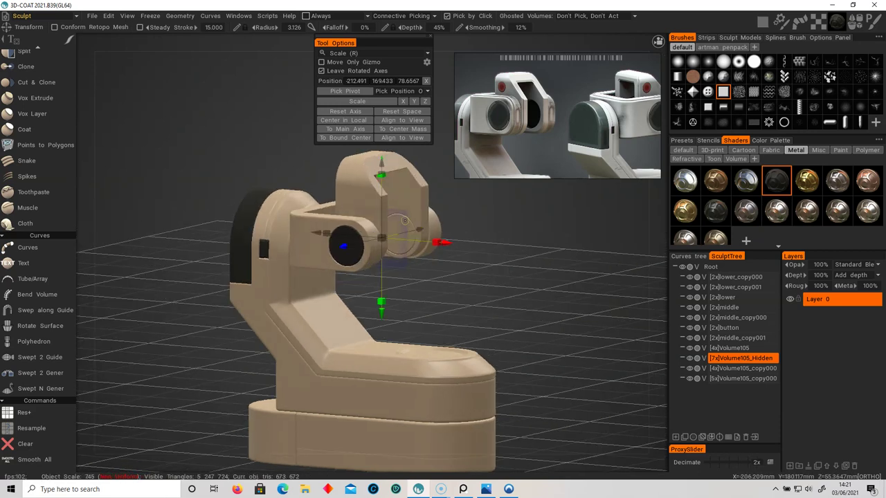
# Select the inner bracket's separated discs and apply the same black metal shader to them
pyautogui.click(738, 369)
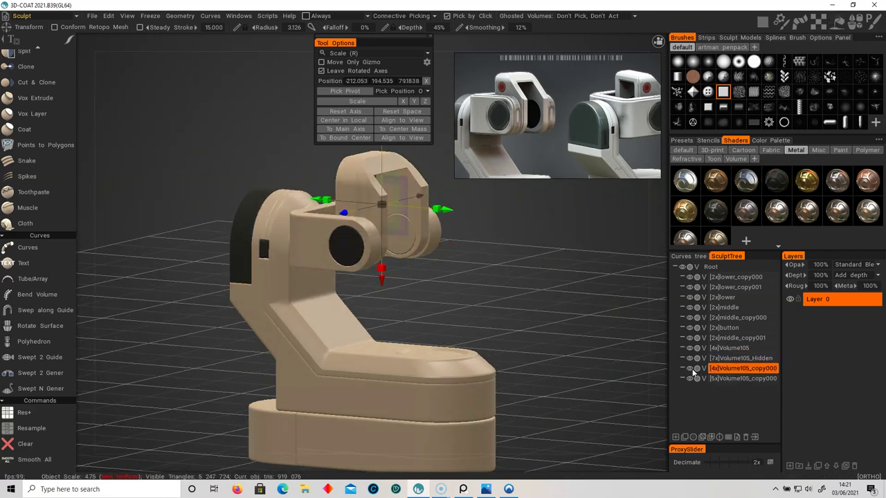
pyautogui.click(741, 378)
pyautogui.click(777, 181)
pyautogui.click(380, 290)
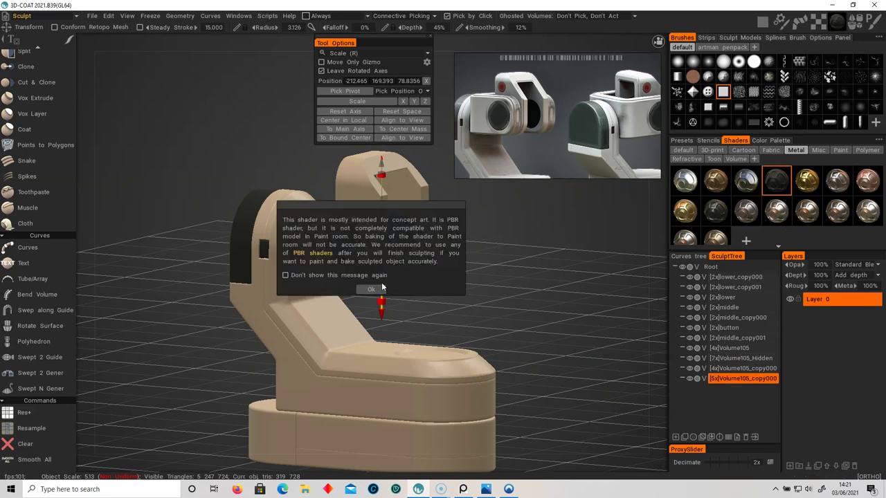
pyautogui.keyDown('alt'); pyautogui.moveTo(504, 318); pyautogui.dragTo(547, 282); pyautogui.keyUp('alt')
pyautogui.keyDown('alt'); pyautogui.moveTo(547, 282); pyautogui.dragTo(575, 305, button='right'); pyautogui.keyUp('alt')
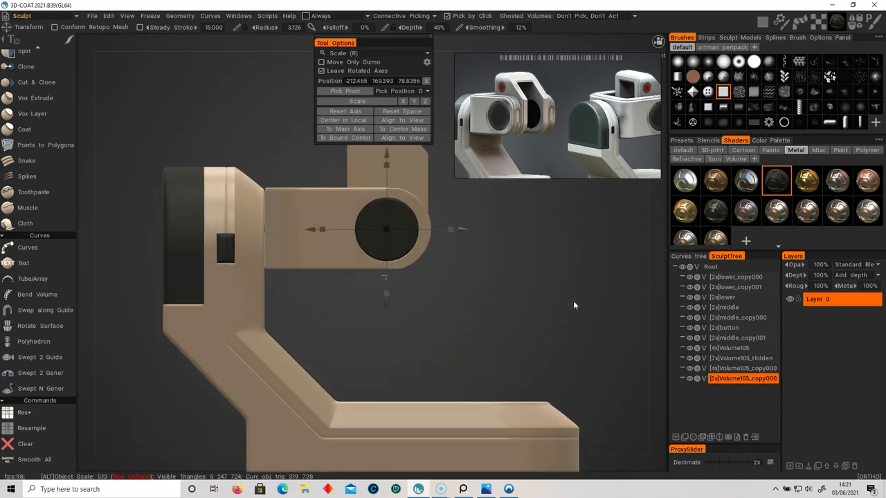
pyautogui.keyDown('alt'); pyautogui.moveTo(575, 305); pyautogui.dragTo(571, 336, button='middle'); pyautogui.keyUp('alt')
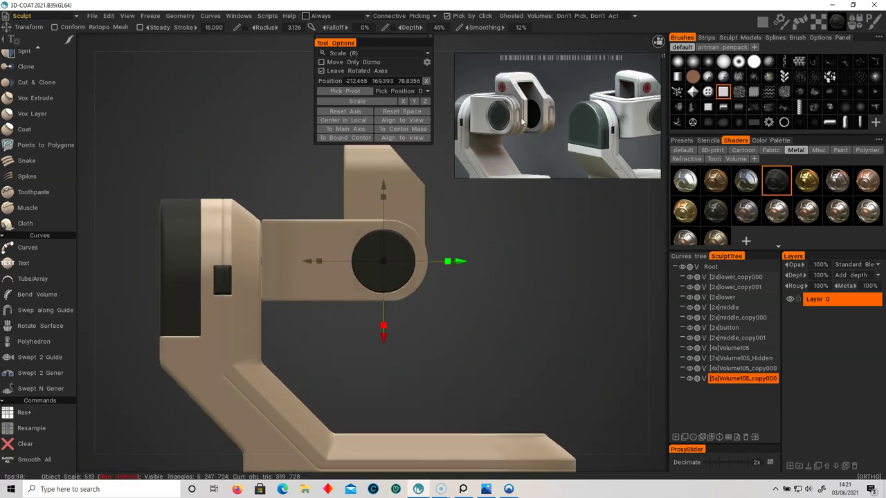
# Select the upright inner bracket and activate the Vox Hide tool
pyautogui.click(727, 368)
pyautogui.click(690, 369)
pyautogui.keyDown('alt'); pyautogui.moveTo(242, 293); pyautogui.dragTo(262, 352, button='middle'); pyautogui.keyUp('alt')
pyautogui.scroll(7, 69, 430)
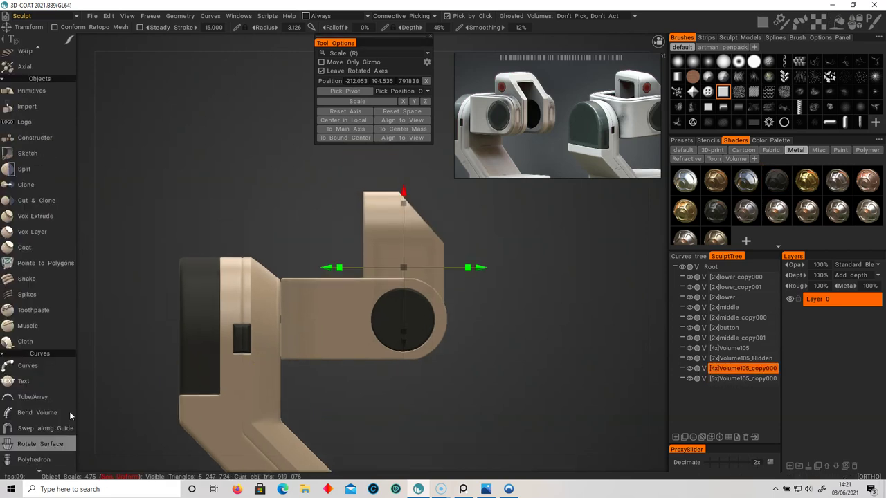
pyautogui.scroll(3, 42, 208)
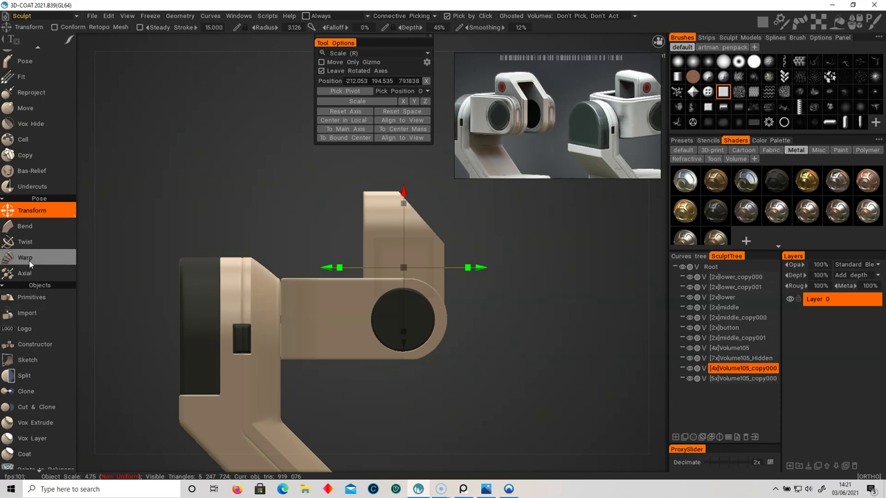
pyautogui.click(30, 123)
pyautogui.scroll(2, 377, 262)
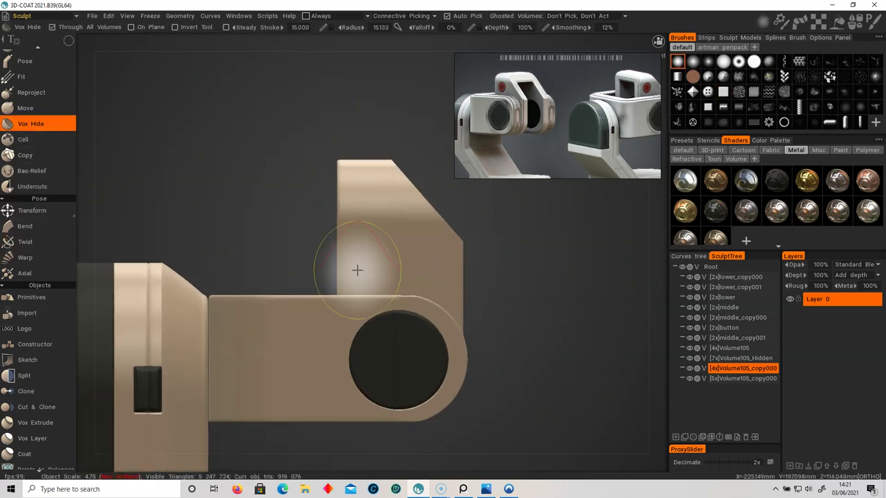
# Hide a circular area on the upper side face of the inner bracket and turn the hidden part into a separate object
pyautogui.press('space')
pyautogui.click(457, 273)
pyautogui.moveTo(395, 248)
pyautogui.mouseDown()
pyautogui.moveTo(430, 264)
pyautogui.moveTo(392, 240)
pyautogui.mouseUp()
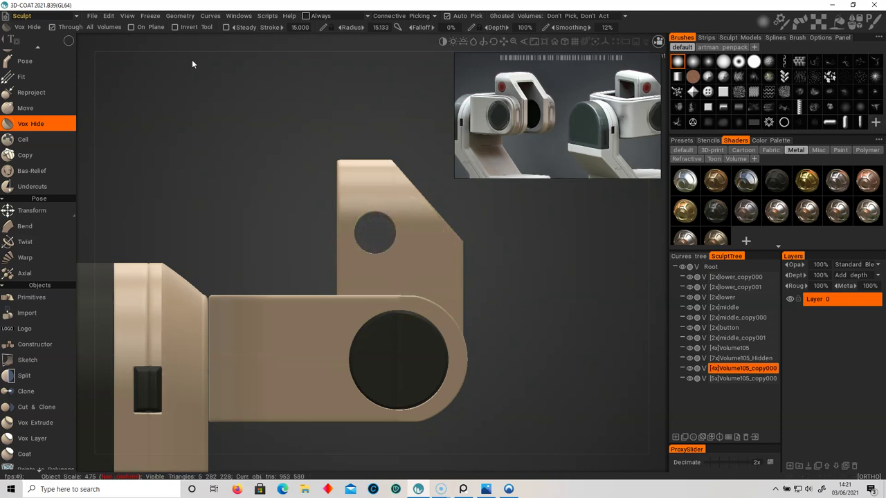
pyautogui.click(180, 15)
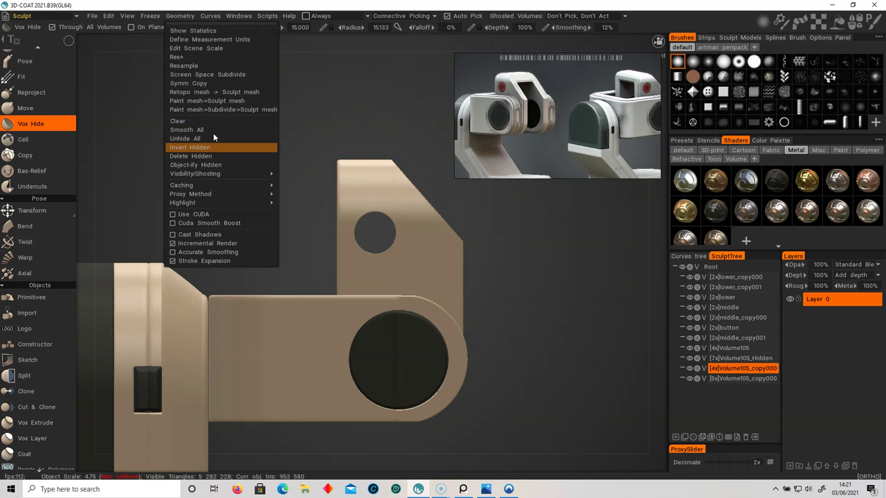
pyautogui.click(223, 165)
# Delete the discs separated from the inner bracket's upper sides, and undo back to the solid bracket
pyautogui.moveTo(533, 366); pyautogui.dragTo(463, 338, button='right')
pyautogui.moveTo(462, 338); pyautogui.dragTo(454, 258, button='middle')
pyautogui.moveTo(454, 259); pyautogui.dragTo(394, 330)
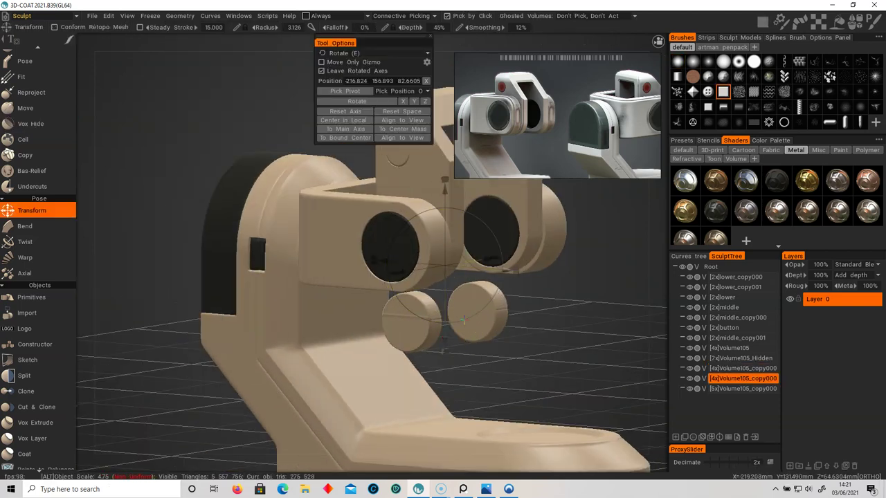
pyautogui.press('Delete')
pyautogui.keyDown('alt'); pyautogui.moveTo(461, 323); pyautogui.dragTo(383, 320); pyautogui.keyUp('alt')
pyautogui.keyDown('alt'); pyautogui.moveTo(383, 320); pyautogui.dragTo(336, 367, button='middle'); pyautogui.keyUp('alt')
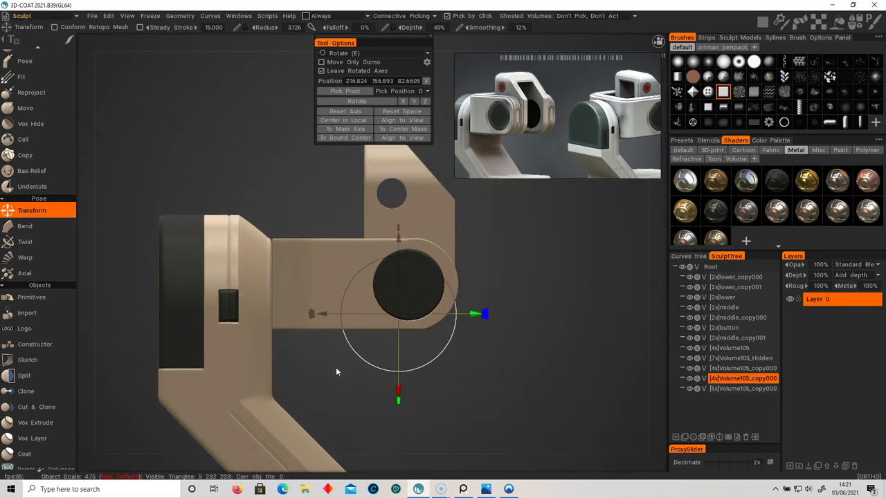
pyautogui.keyDown('alt'); pyautogui.moveTo(336, 367); pyautogui.dragTo(259, 377); pyautogui.keyUp('alt')
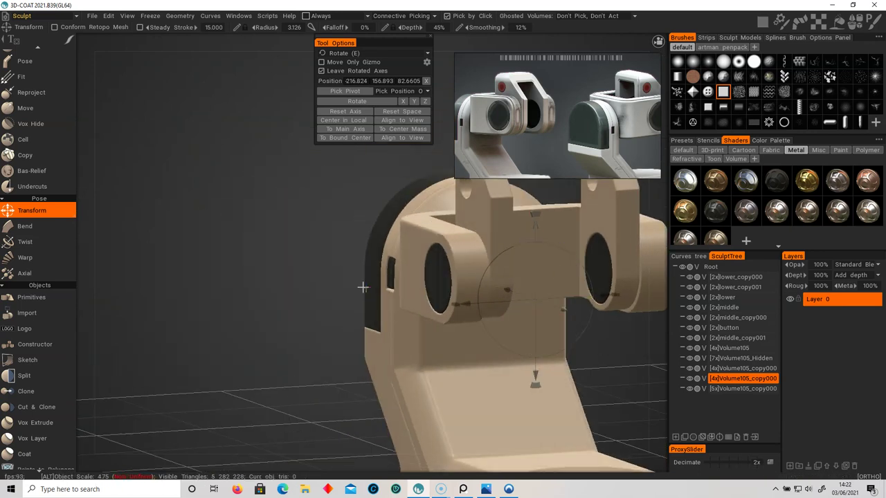
pyautogui.keyDown('alt'); pyautogui.moveTo(362, 286); pyautogui.dragTo(414, 289); pyautogui.keyUp('alt')
pyautogui.keyDown('alt'); pyautogui.moveTo(414, 290); pyautogui.dragTo(225, 340, button='middle'); pyautogui.keyUp('alt')
pyautogui.hotkey('ctrl', 'z')
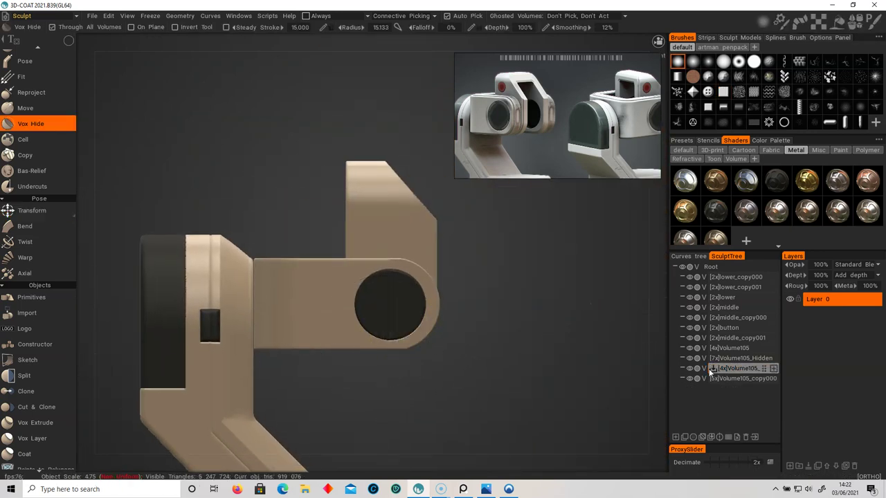
# Toggle the inner bracket's visibility and delete its hidden geometry
pyautogui.click(689, 368)
pyautogui.click(689, 369)
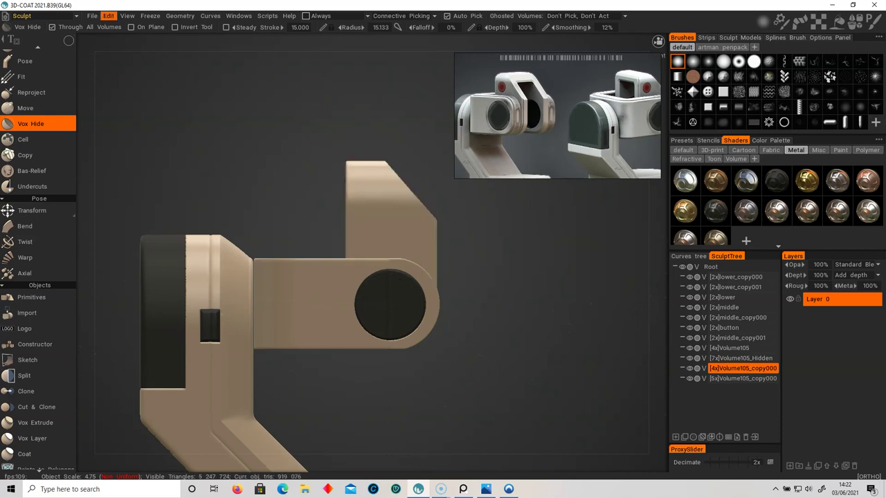
pyautogui.click(178, 16)
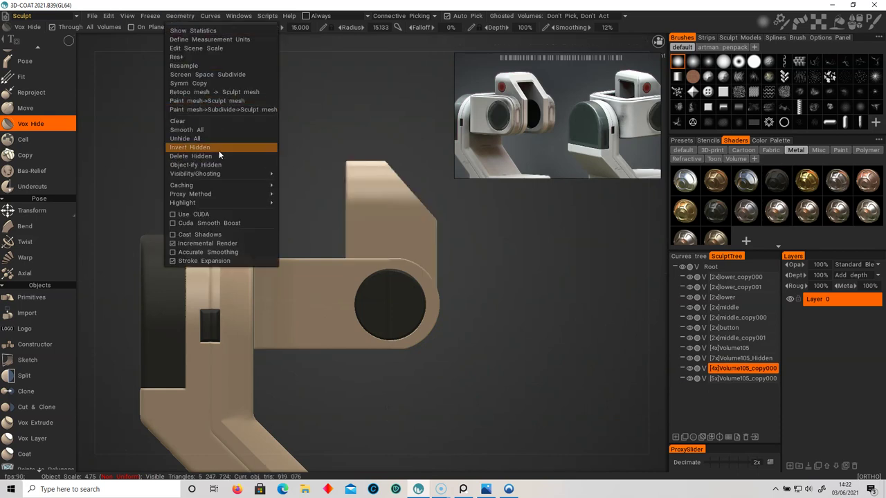
pyautogui.click(235, 157)
# Hide a small circular area through the upper sides of the inner bracket and objectify the hidden part
pyautogui.moveTo(235, 156)
pyautogui.keyDown('alt'); pyautogui.mouseDown()
pyautogui.moveTo(396, 336)
pyautogui.moveTo(269, 336)
pyautogui.moveTo(442, 337)
pyautogui.moveTo(447, 316)
pyautogui.moveTo(511, 341)
pyautogui.mouseUp(); pyautogui.keyUp('alt')
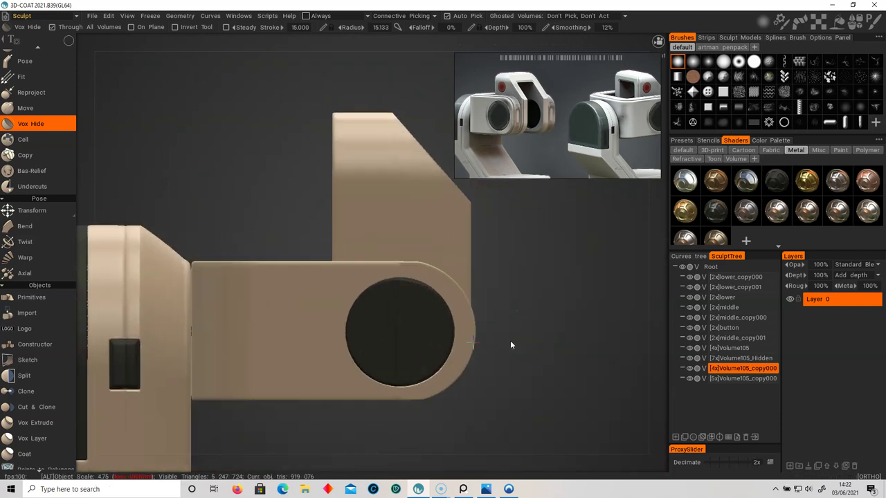
pyautogui.moveTo(378, 198); pyautogui.dragTo(382, 201)
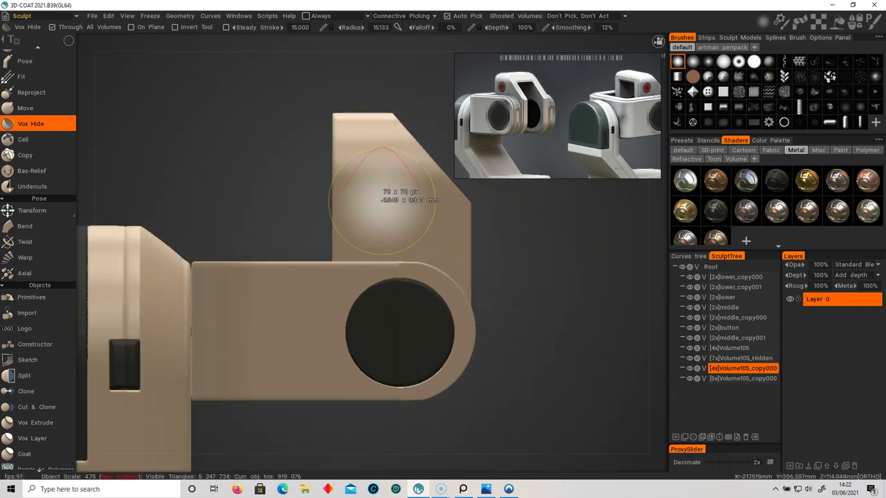
pyautogui.click(366, 193)
pyautogui.click(183, 17)
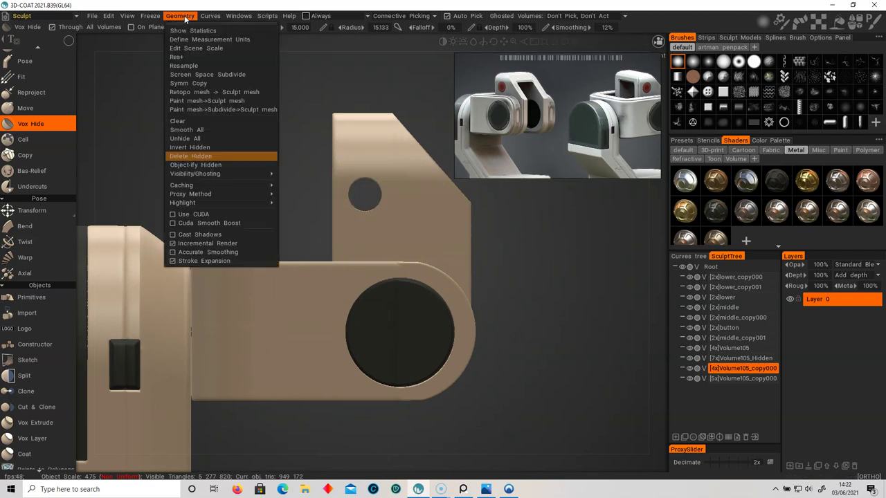
pyautogui.click(201, 165)
pyautogui.keyDown('alt'); pyautogui.moveTo(555, 311); pyautogui.dragTo(620, 329); pyautogui.keyUp('alt')
pyautogui.keyDown('alt'); pyautogui.moveTo(619, 330); pyautogui.dragTo(467, 351, button='middle'); pyautogui.keyUp('alt')
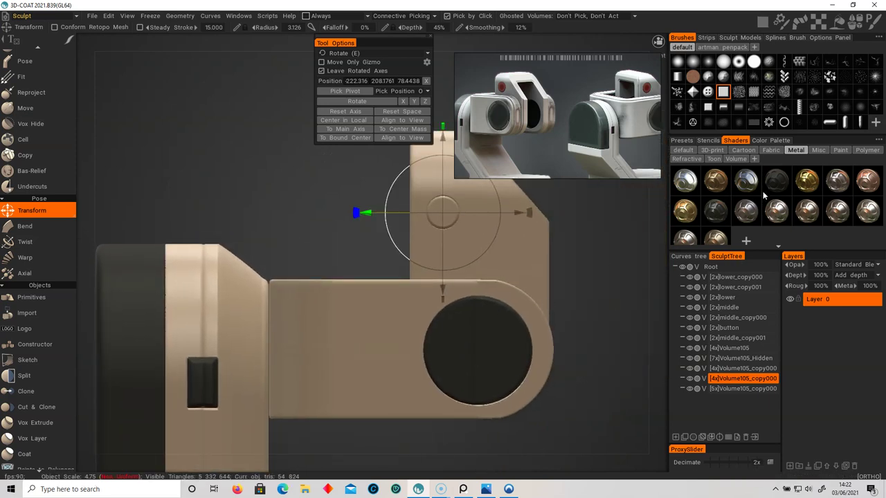
# Apply the red Polymer shader to the small discs separated from the inner bracket's upper sides
pyautogui.click(867, 150)
pyautogui.click(835, 239)
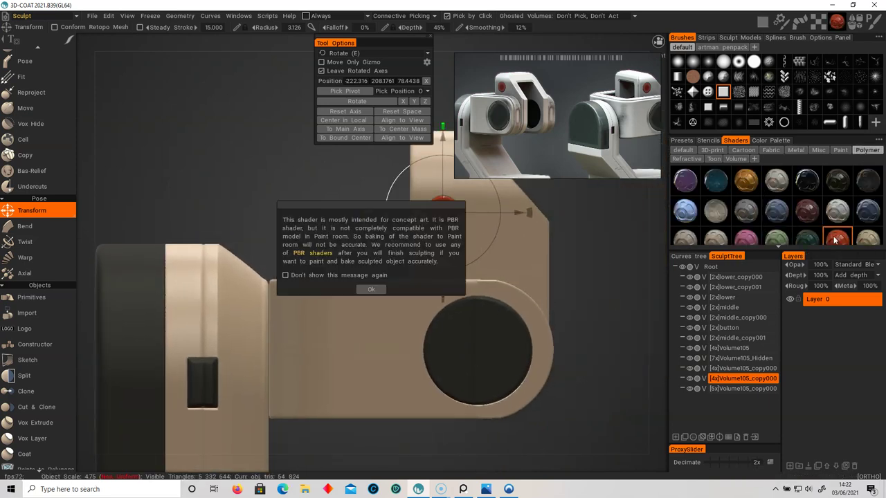
pyautogui.click(370, 290)
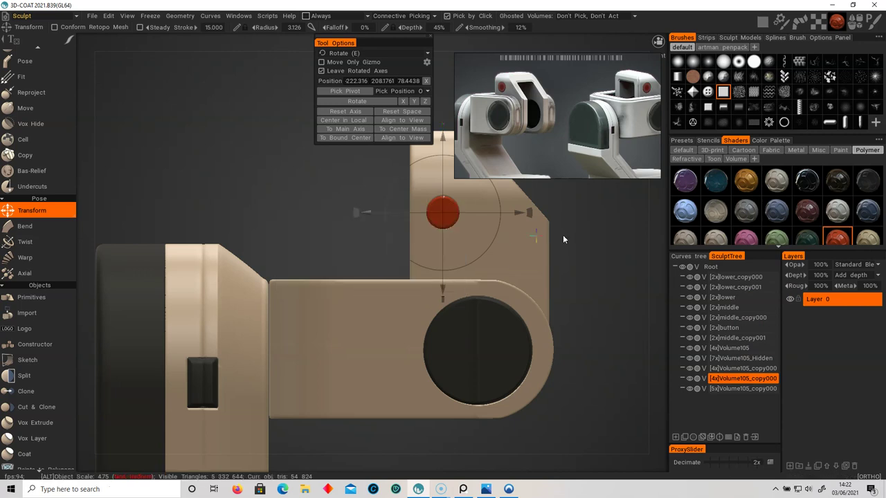
# Move the Tool Options window clear of the model and view the whole arm against the reference image
pyautogui.keyDown('alt'); pyautogui.moveTo(563, 236); pyautogui.dragTo(531, 250); pyautogui.keyUp('alt')
pyautogui.keyDown('alt'); pyautogui.moveTo(532, 250); pyautogui.dragTo(532, 337, button='right'); pyautogui.keyUp('alt')
pyautogui.keyDown('alt'); pyautogui.moveTo(533, 341); pyautogui.dragTo(482, 281); pyautogui.keyUp('alt')
pyautogui.moveTo(377, 37); pyautogui.dragTo(143, 35)
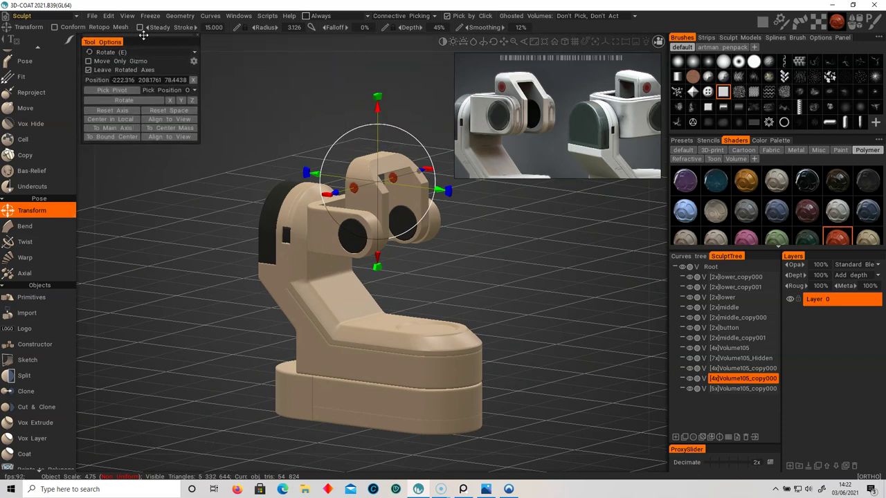
pyautogui.moveTo(551, 302)
pyautogui.keyDown('alt'); pyautogui.mouseDown()
pyautogui.moveTo(546, 297)
pyautogui.moveTo(555, 303)
pyautogui.mouseUp(); pyautogui.keyUp('alt')
pyautogui.keyDown('alt'); pyautogui.moveTo(555, 303); pyautogui.dragTo(544, 300, button='middle'); pyautogui.keyUp('alt')
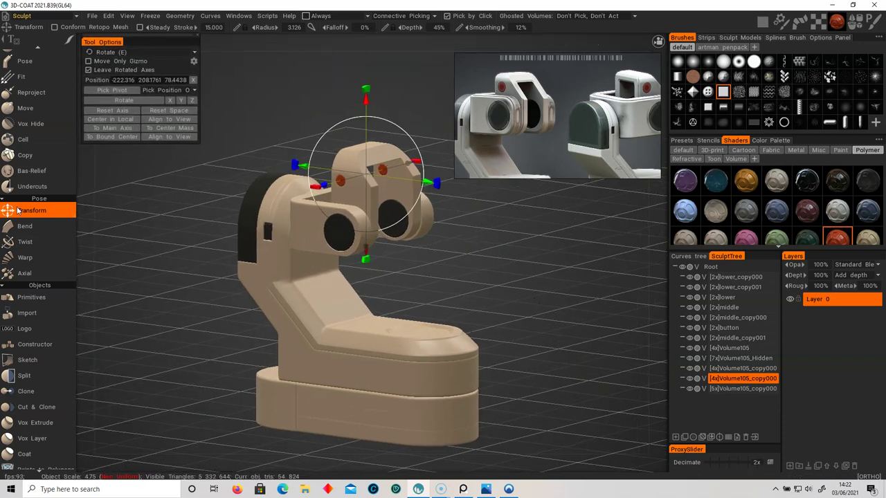
# Switch from the Transform tool to the Vox Clay tool
pyautogui.scroll(11, 51, 396)
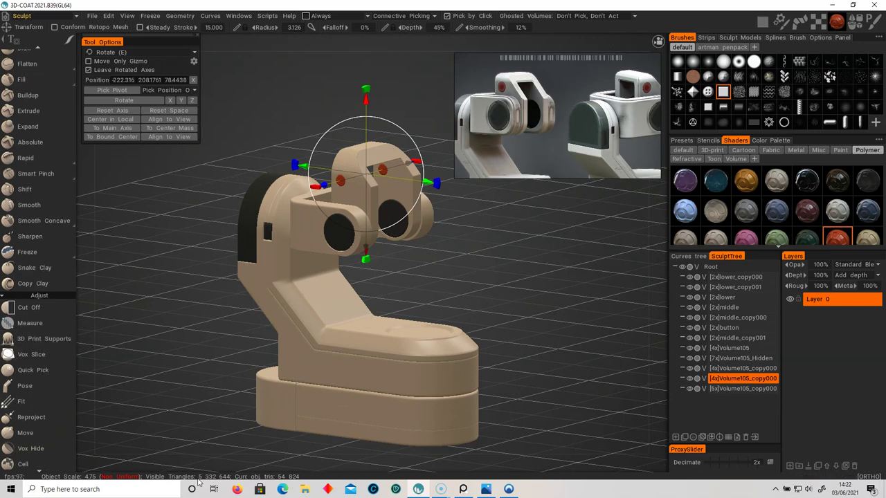
pyautogui.keyDown('alt'); pyautogui.moveTo(294, 328); pyautogui.dragTo(524, 280); pyautogui.keyUp('alt')
pyautogui.scroll(8, 6, 230)
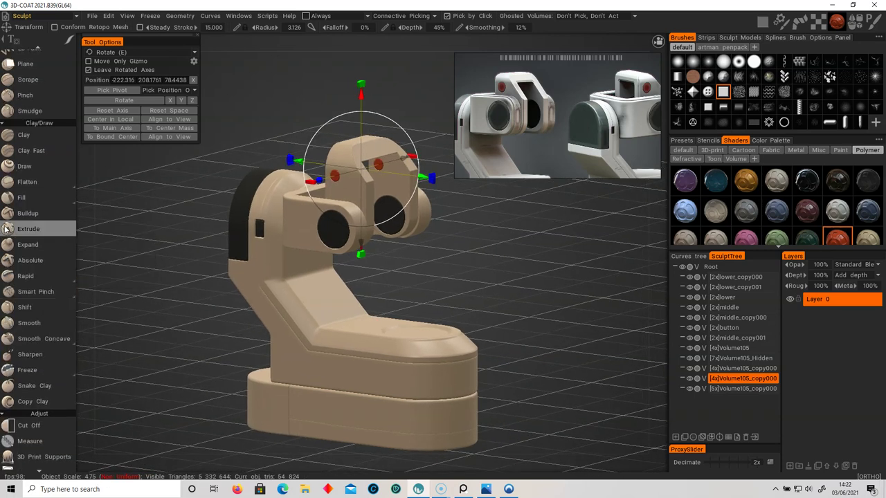
pyautogui.click(27, 63)
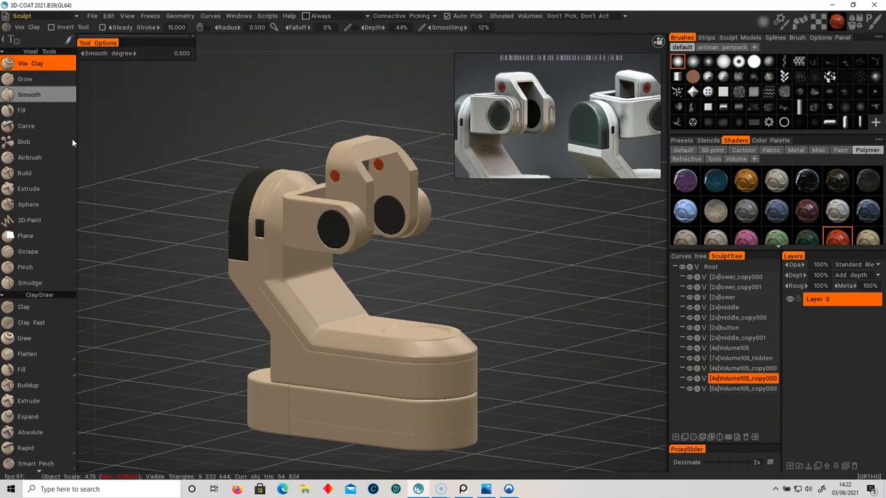
pyautogui.scroll(-10, 58, 402)
pyautogui.scroll(-10, 59, 402)
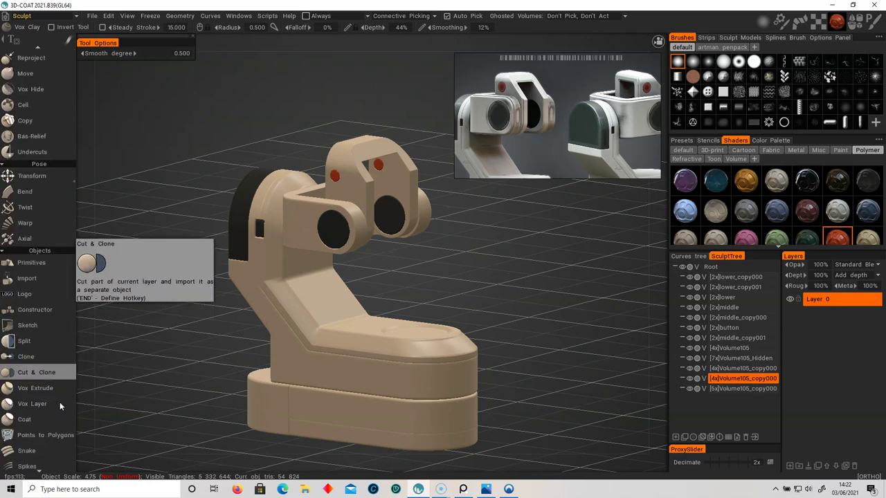
pyautogui.click(73, 16)
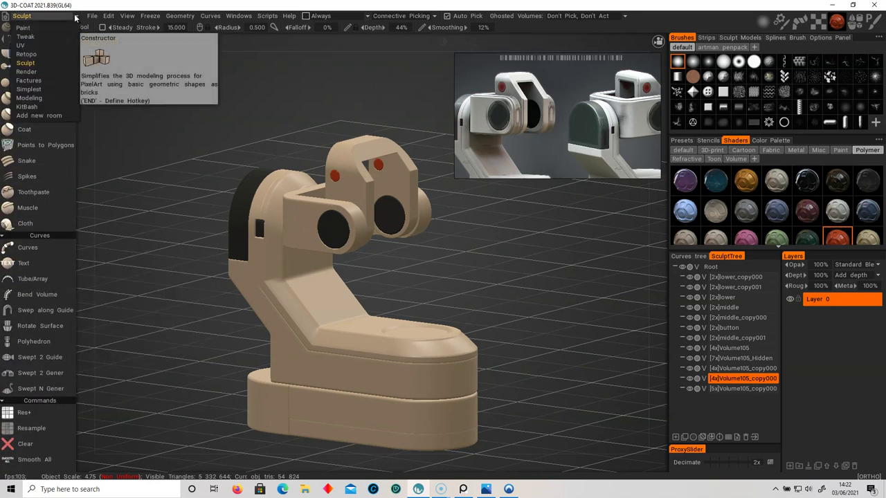
pyautogui.click(109, 15)
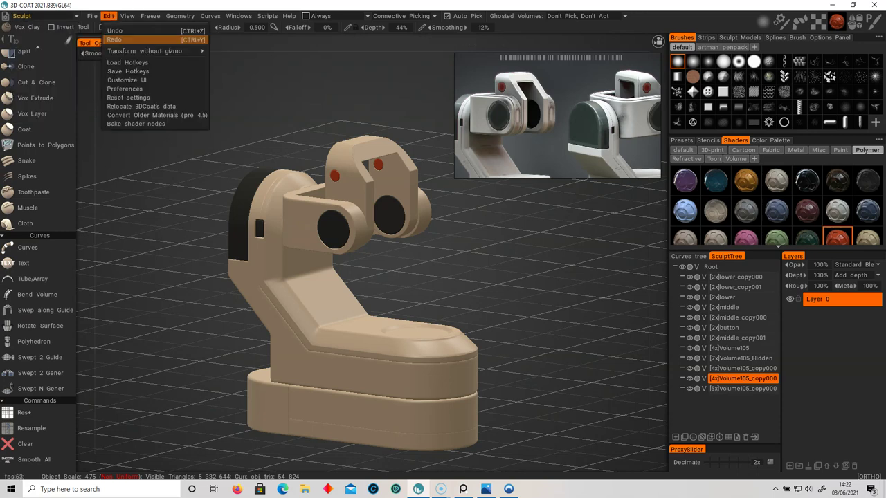
pyautogui.click(127, 212)
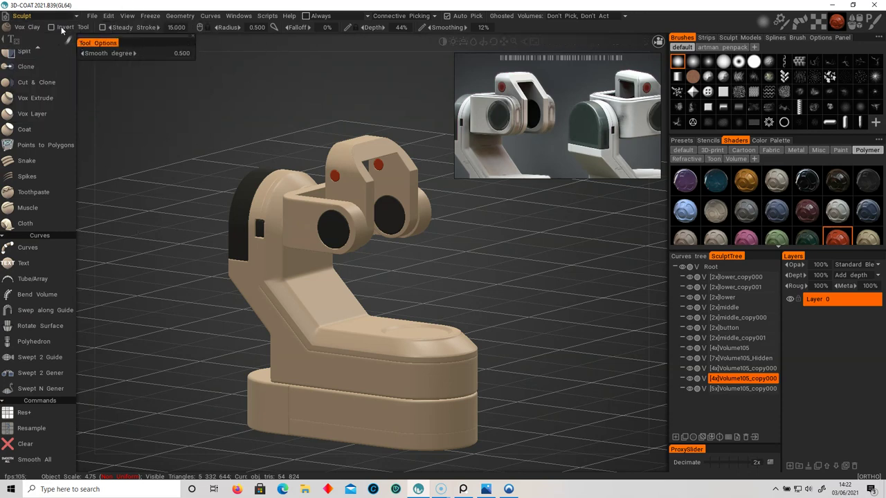
pyautogui.click(76, 18)
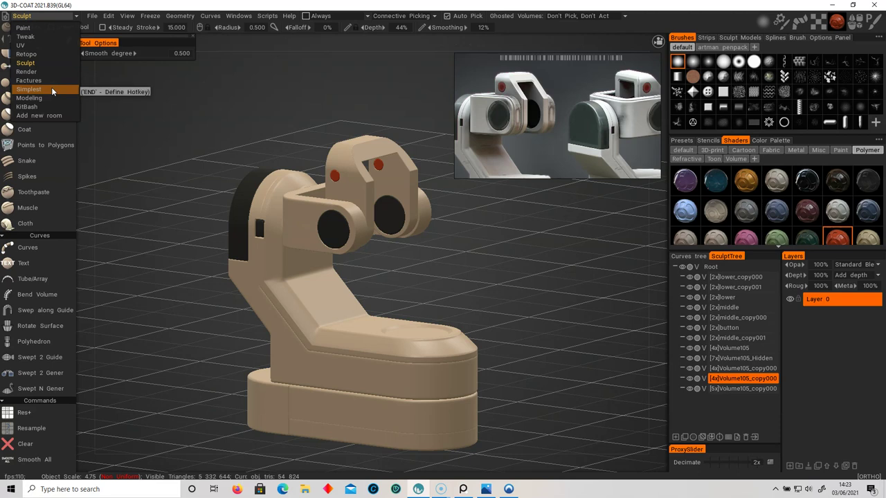
pyautogui.click(41, 63)
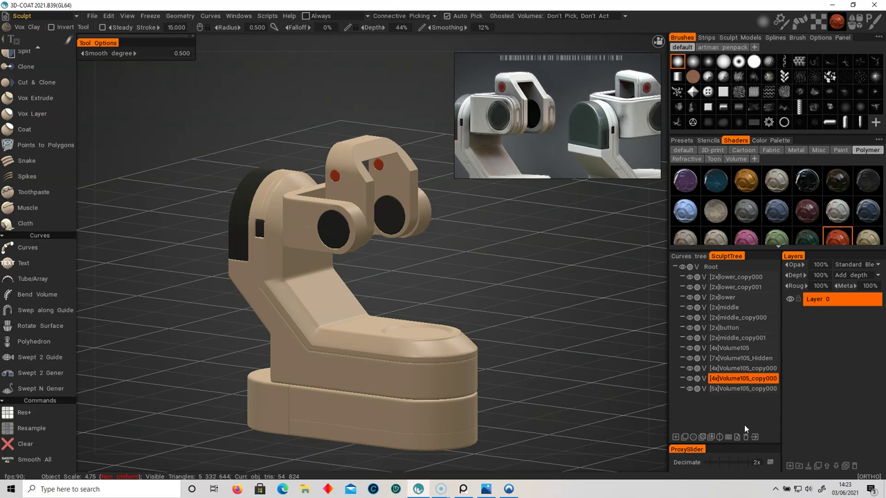
pyautogui.click(748, 389)
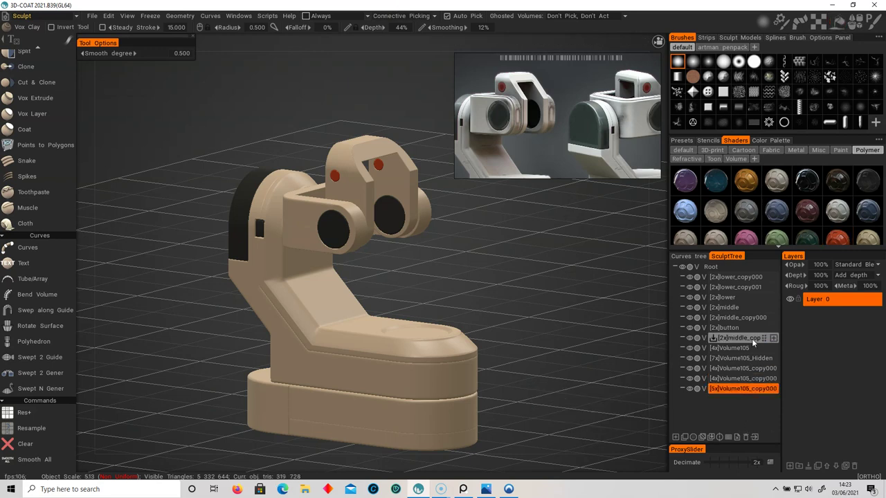
pyautogui.keyDown('shift'); pyautogui.click(749, 278); pyautogui.keyUp('shift')
pyautogui.rightClick(749, 277)
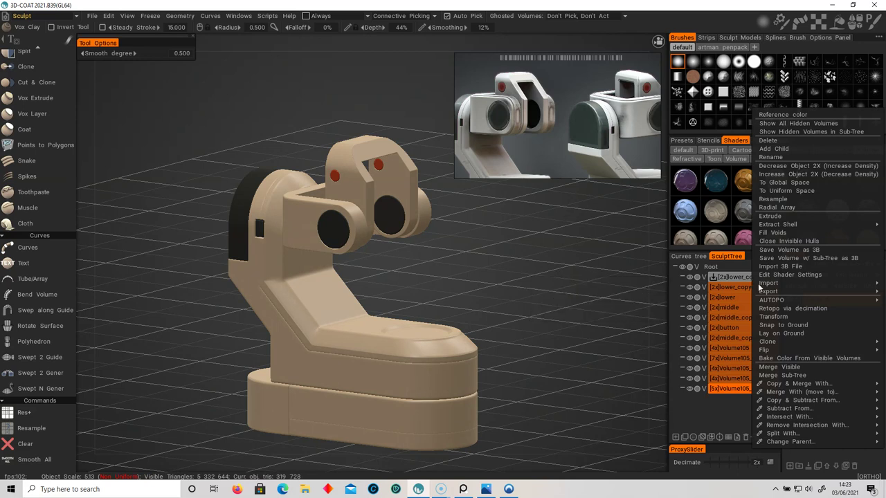
pyautogui.click(721, 420)
pyautogui.click(738, 391)
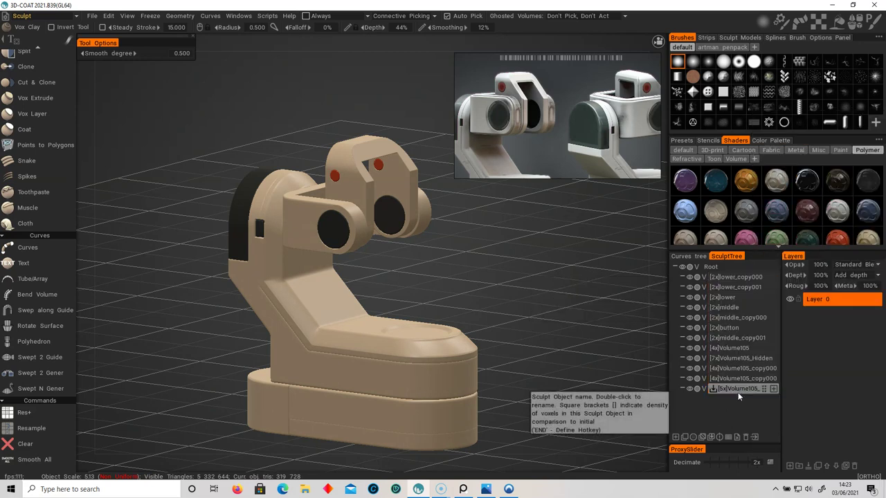
# Run Retopo via decimation on all twelve sculpt volumes with a reduction percent of 99, accepting the dense mesh
pyautogui.keyDown('shift'); pyautogui.click(738, 278); pyautogui.keyUp('shift')
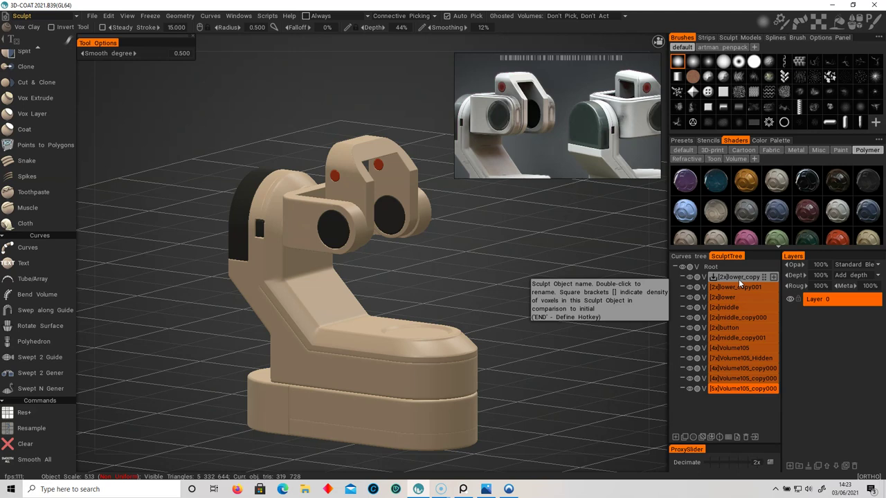
pyautogui.rightClick(739, 279)
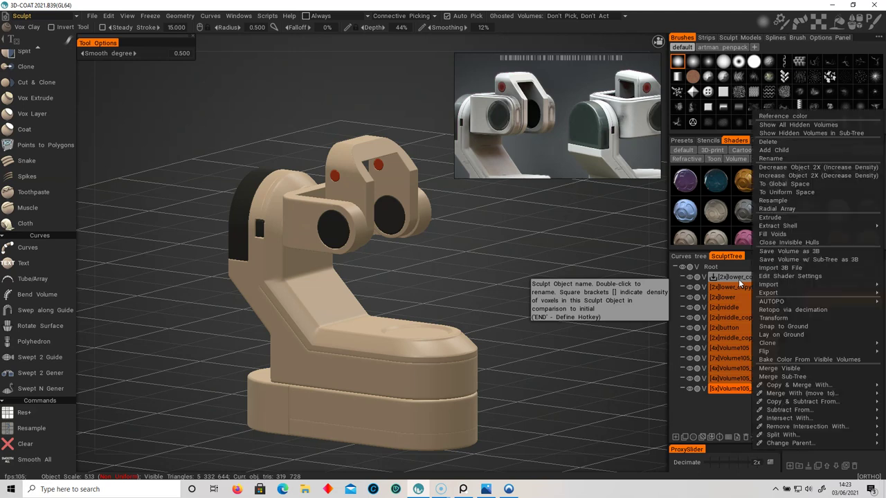
pyautogui.click(804, 309)
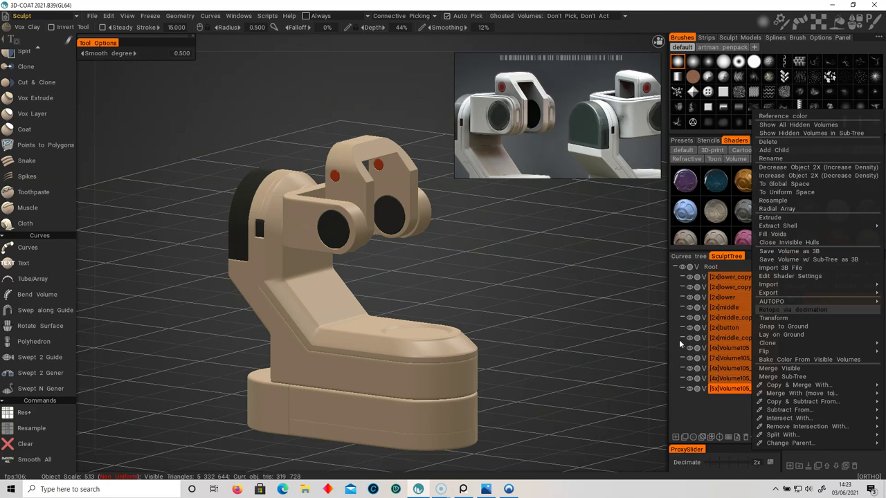
pyautogui.click(479, 273)
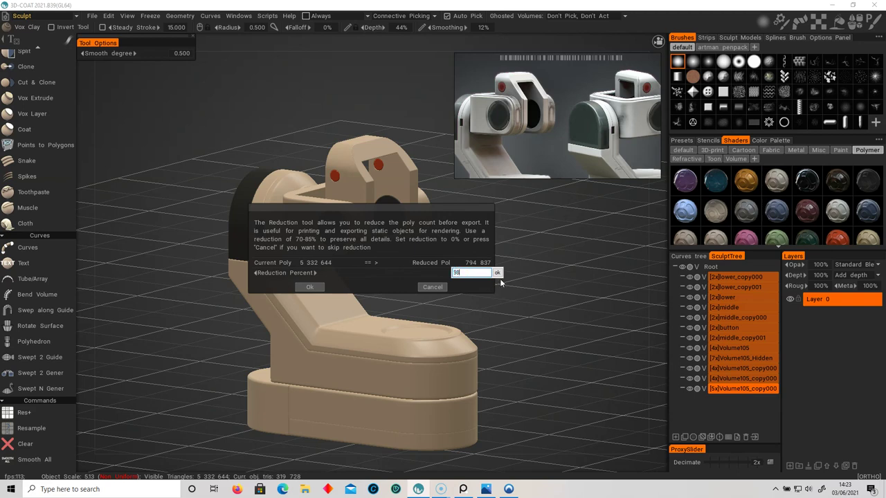
pyautogui.click(497, 274)
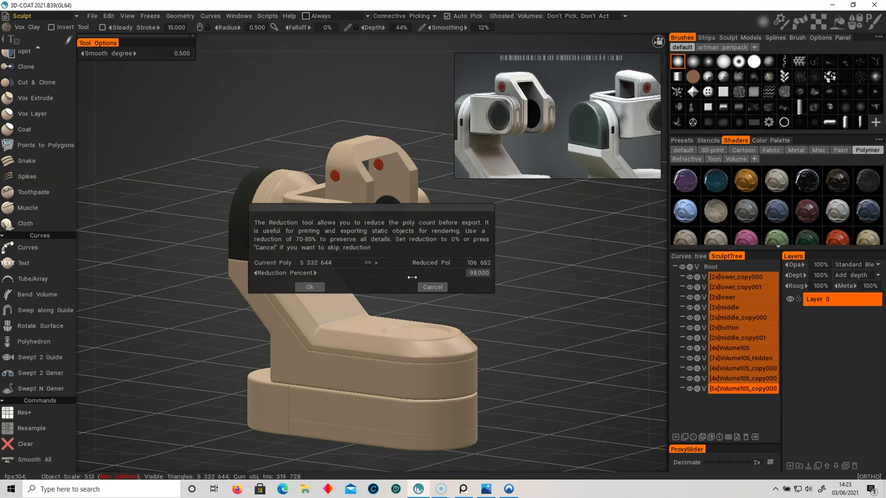
pyautogui.click(476, 274)
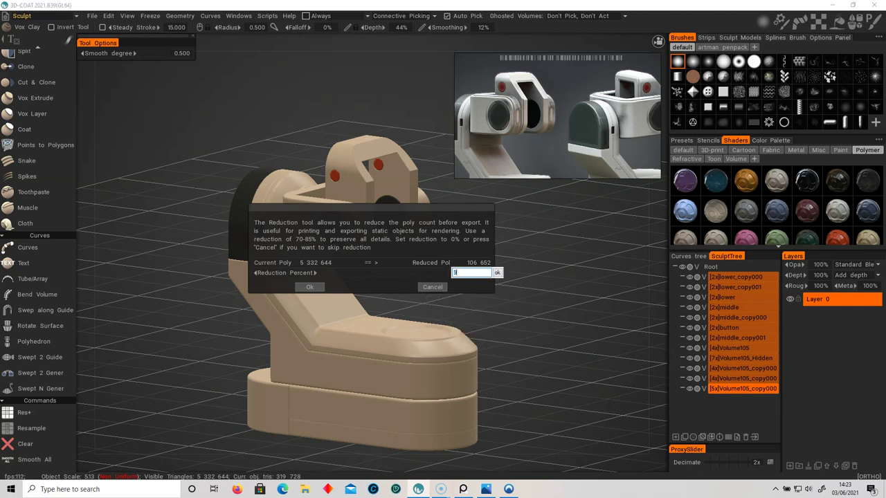
pyautogui.write('99')
pyautogui.click(497, 273)
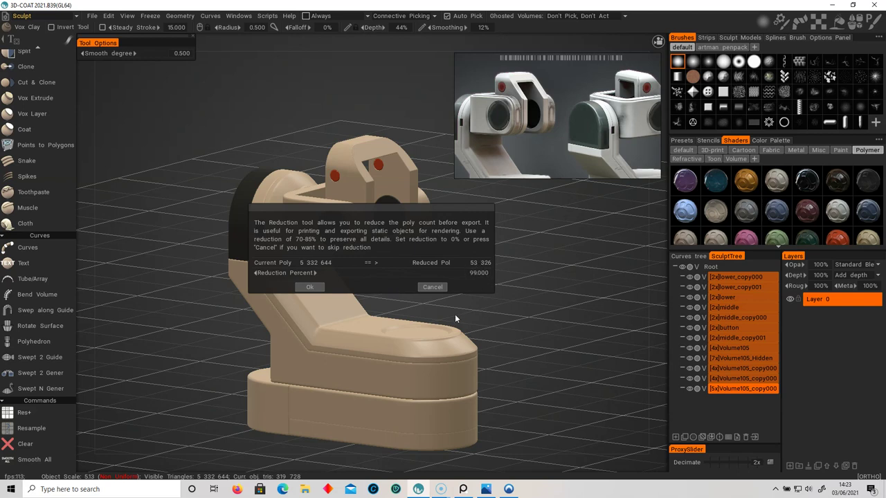
pyautogui.click(310, 288)
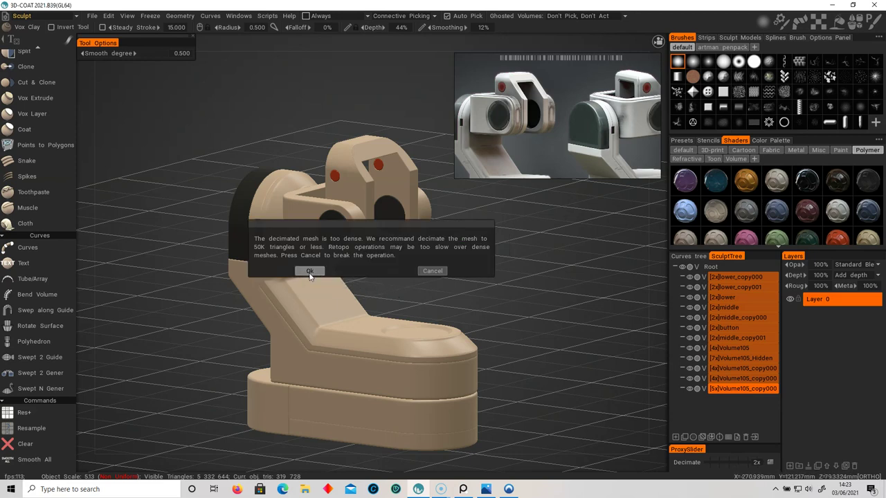
pyautogui.click(308, 272)
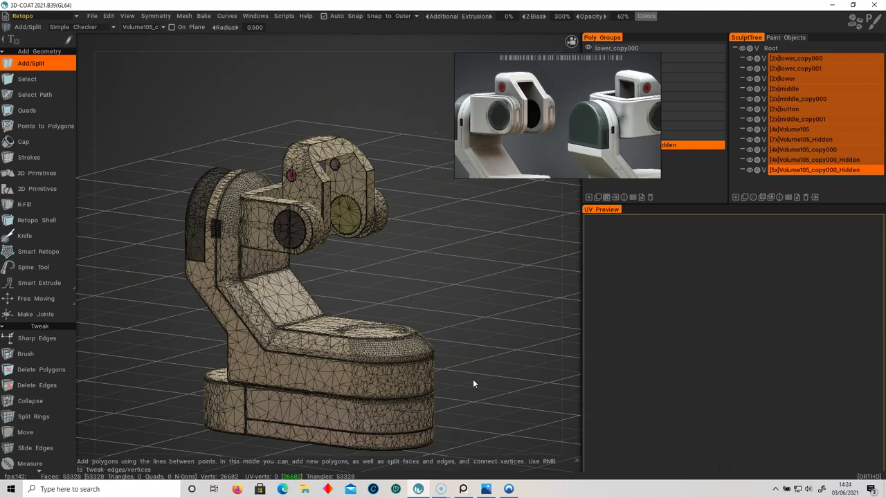
# Examine the triangulated retopo mesh around the bracket, arm and base from several angles
pyautogui.keyDown('alt'); pyautogui.moveTo(446, 296); pyautogui.dragTo(428, 280); pyautogui.keyUp('alt')
pyautogui.keyDown('alt'); pyautogui.moveTo(428, 280); pyautogui.dragTo(573, 287, button='right'); pyautogui.keyUp('alt')
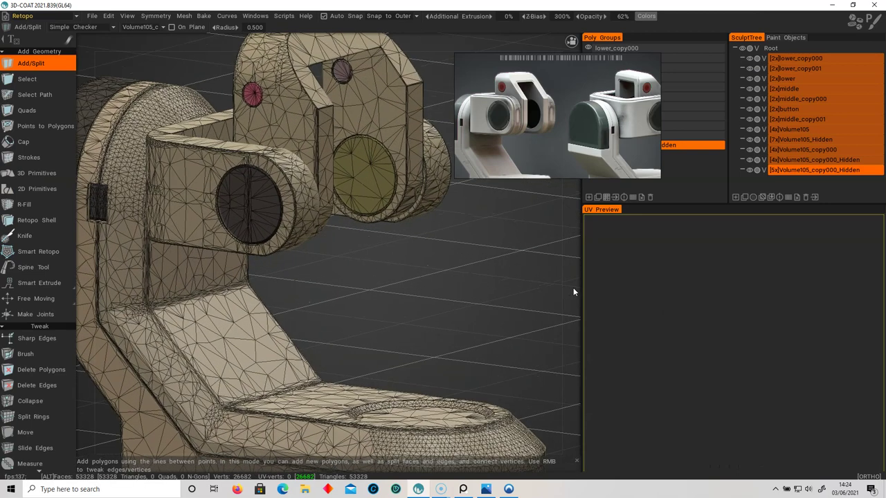
pyautogui.keyDown('alt'); pyautogui.moveTo(437, 291); pyautogui.dragTo(468, 296); pyautogui.keyUp('alt')
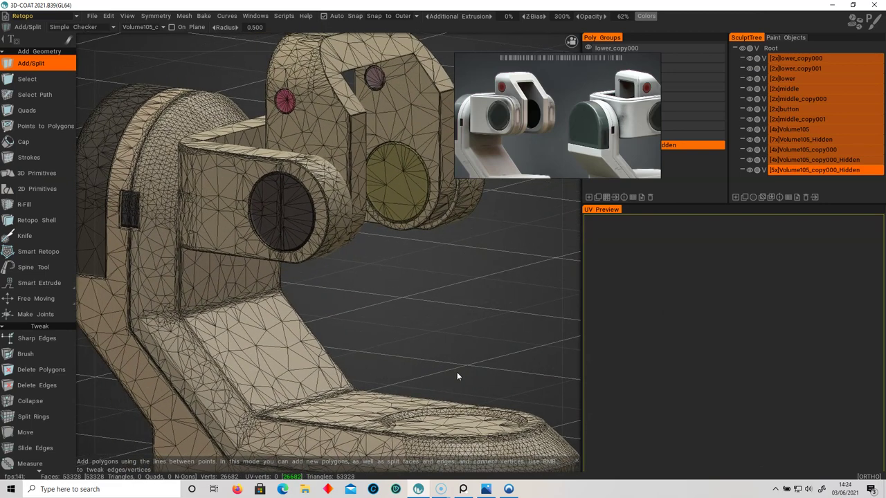
pyautogui.moveTo(474, 350); pyautogui.dragTo(417, 324)
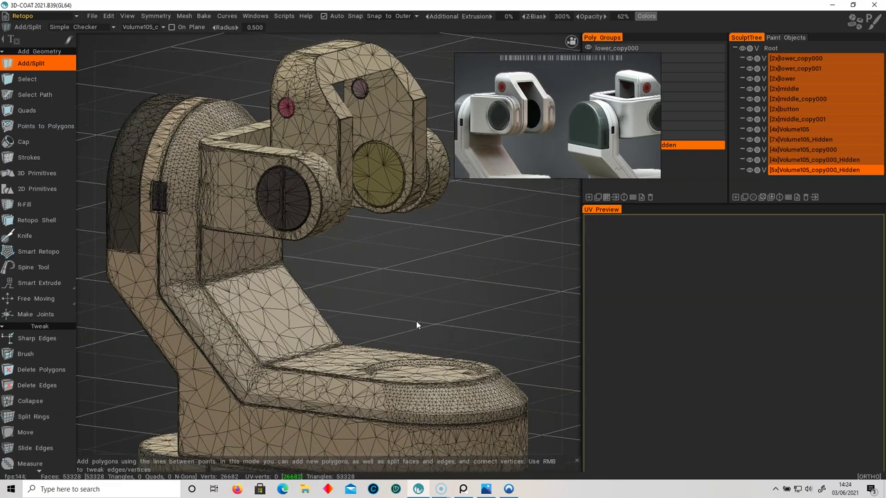
pyautogui.press('space')
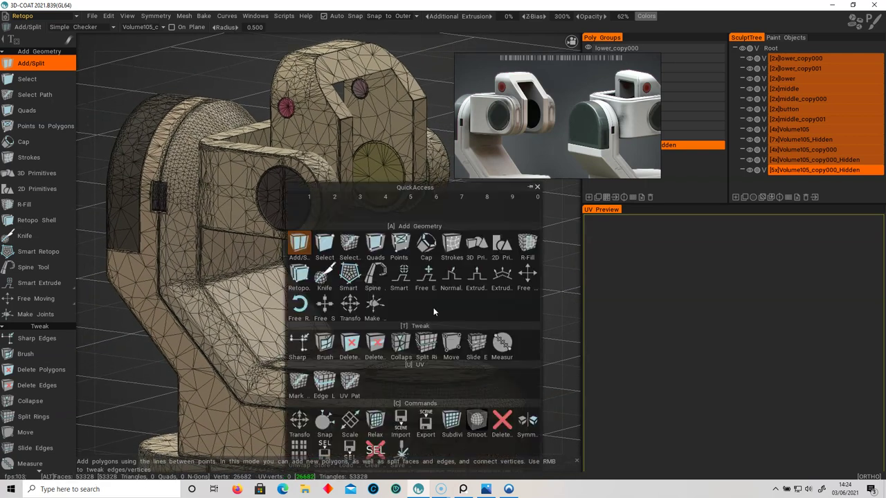
pyautogui.keyDown('alt'); pyautogui.moveTo(449, 289); pyautogui.dragTo(392, 274, button='right'); pyautogui.keyUp('alt')
pyautogui.keyDown('alt'); pyautogui.moveTo(391, 273); pyautogui.dragTo(401, 211, button='middle'); pyautogui.keyUp('alt')
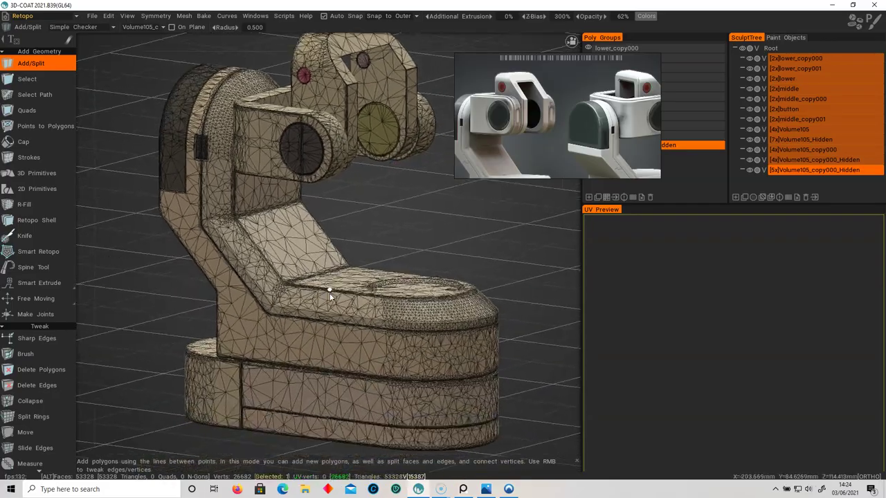
pyautogui.keyDown('alt'); pyautogui.moveTo(330, 293); pyautogui.dragTo(385, 293, button='right'); pyautogui.keyUp('alt')
pyautogui.keyDown('alt'); pyautogui.moveTo(386, 293); pyautogui.dragTo(355, 226, button='middle'); pyautogui.keyUp('alt')
pyautogui.keyDown('alt'); pyautogui.moveTo(413, 267); pyautogui.dragTo(339, 260); pyautogui.keyUp('alt')
pyautogui.scroll(-6, 449, 276)
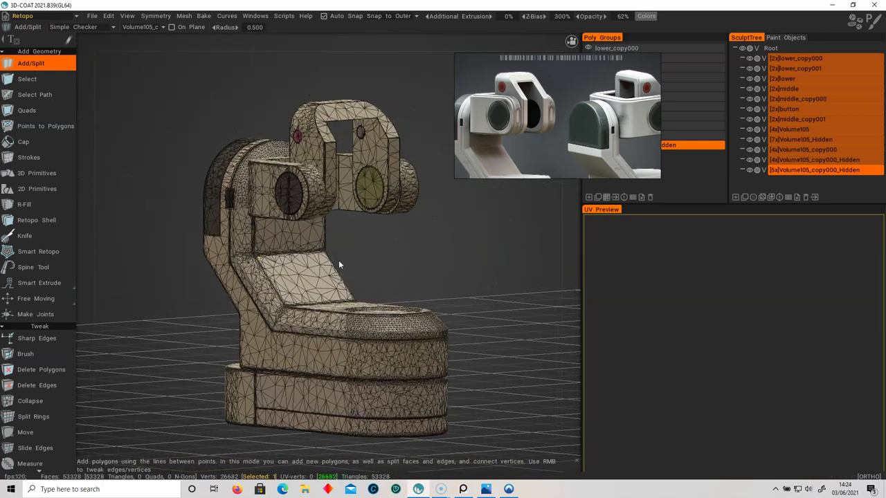
# Bake the retopo mesh with a per-pixel normal map, using scan depths of 3.000 and 2048 textures for the UV sets
pyautogui.click(205, 16)
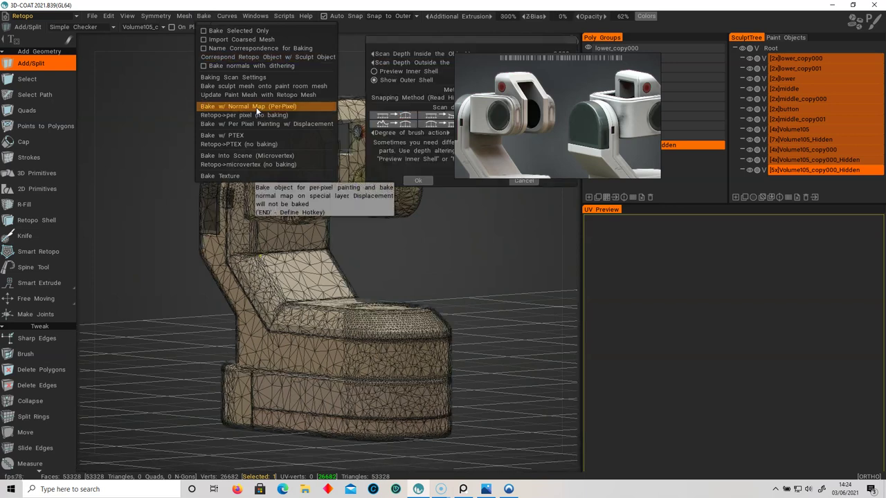
pyautogui.click(272, 106)
pyautogui.moveTo(410, 48); pyautogui.dragTo(249, 54)
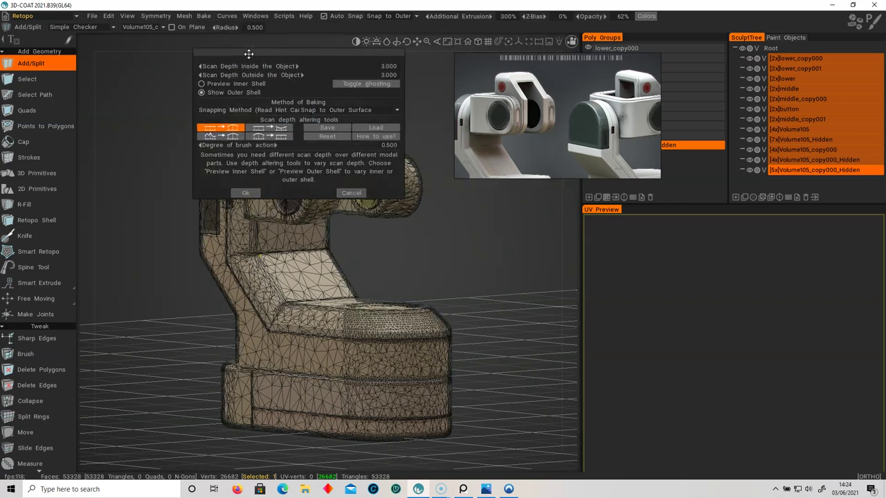
pyautogui.click(246, 191)
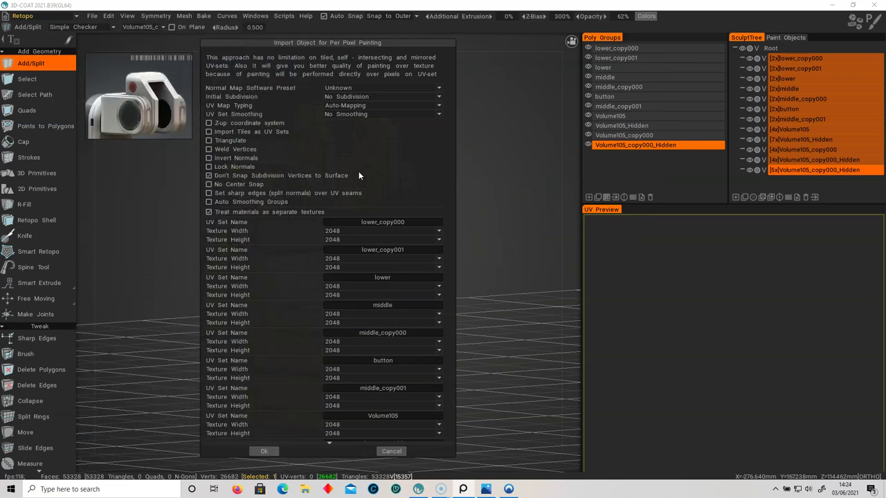
pyautogui.click(261, 451)
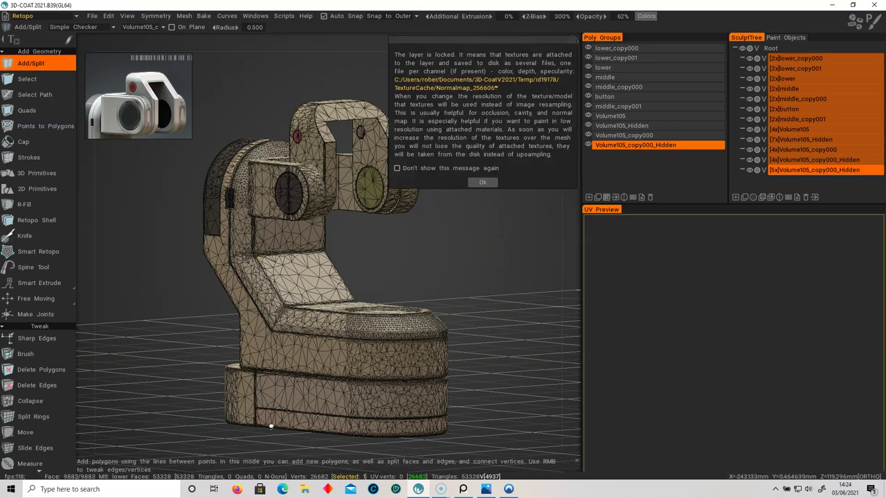
pyautogui.click(494, 182)
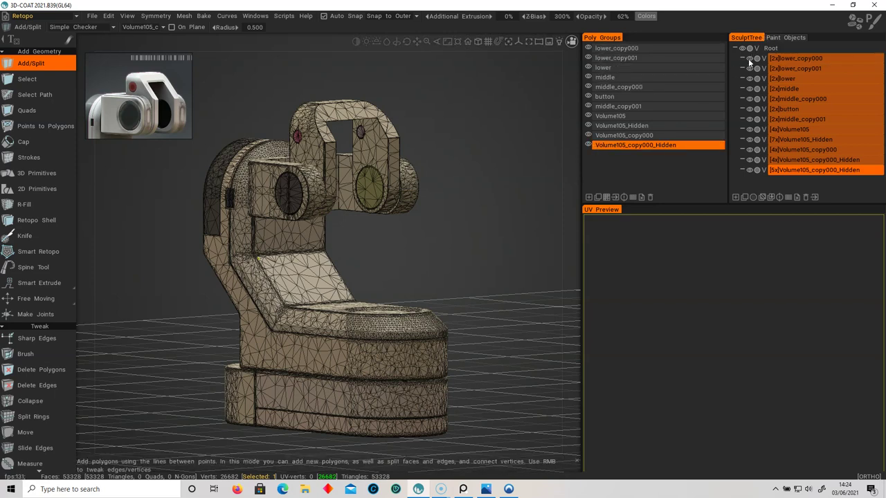
# Switch to the Paint workspace and add a new layer above the lower_copy000 layer
pyautogui.click(42, 16)
pyautogui.click(38, 28)
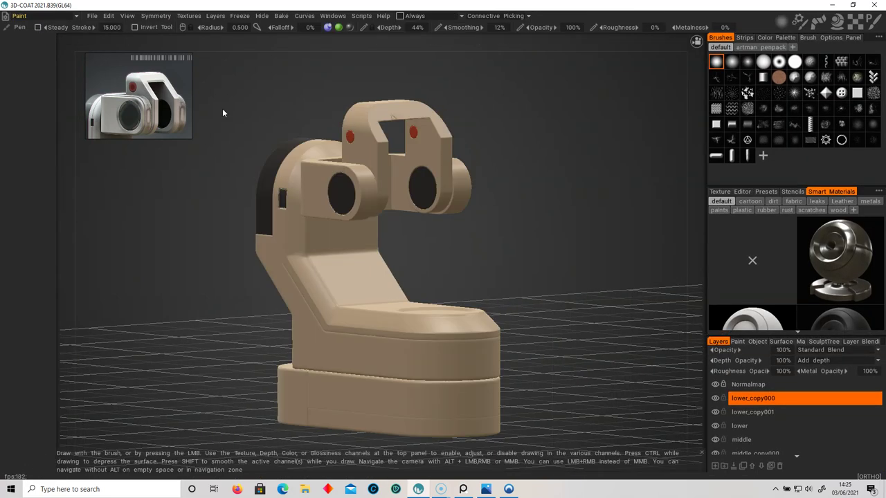
pyautogui.press('w')
pyautogui.press('w')
pyautogui.press('w')
pyautogui.keyDown('alt'); pyautogui.moveTo(466, 266); pyautogui.dragTo(490, 265); pyautogui.keyUp('alt')
pyautogui.click(716, 467)
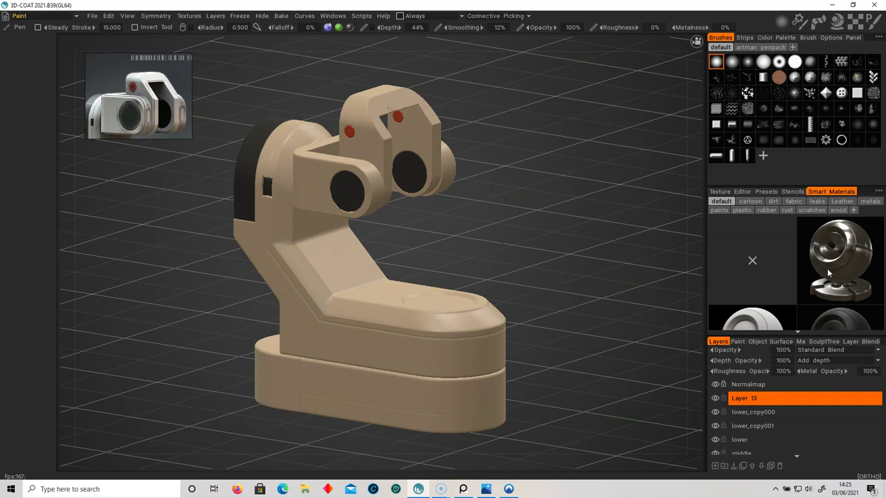
pyautogui.scroll(-1, 808, 299)
pyautogui.scroll(-1, 808, 294)
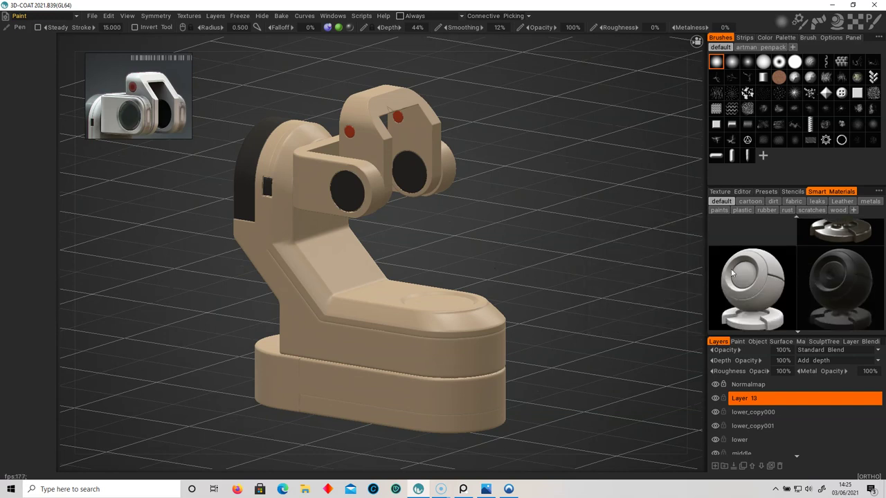
pyautogui.moveTo(754, 269)
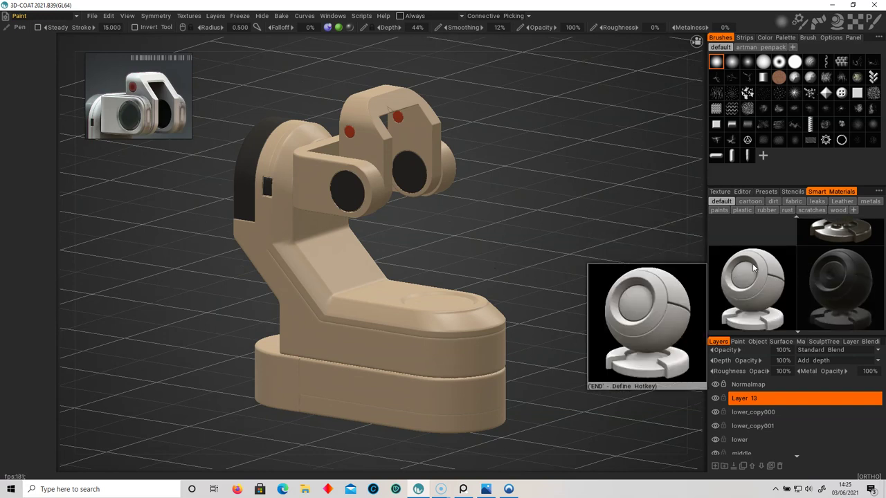
pyautogui.scroll(-5, 755, 276)
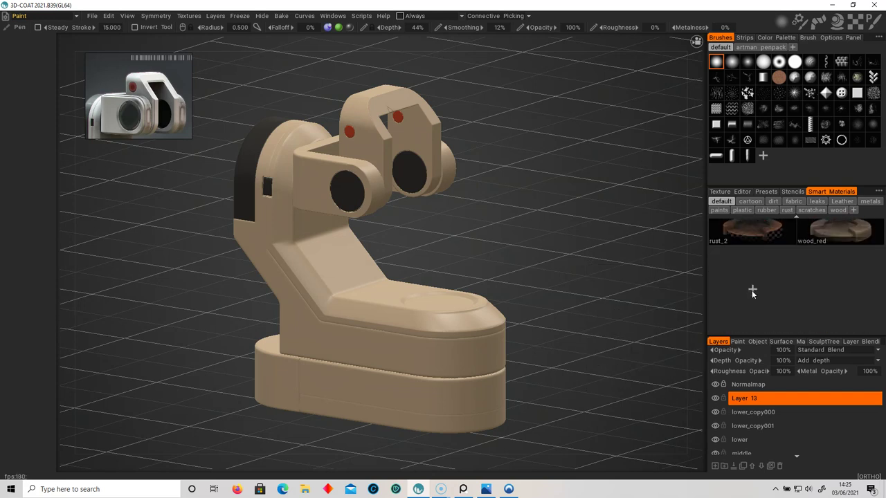
pyautogui.click(752, 292)
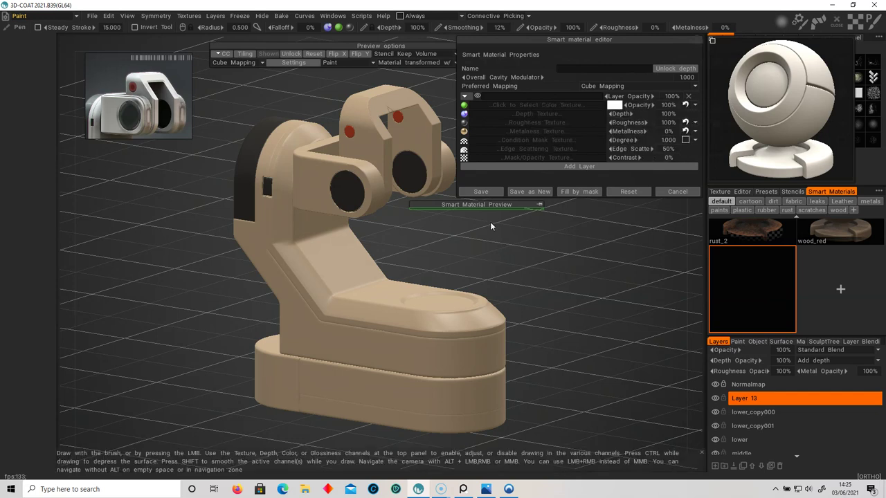
pyautogui.click(677, 191)
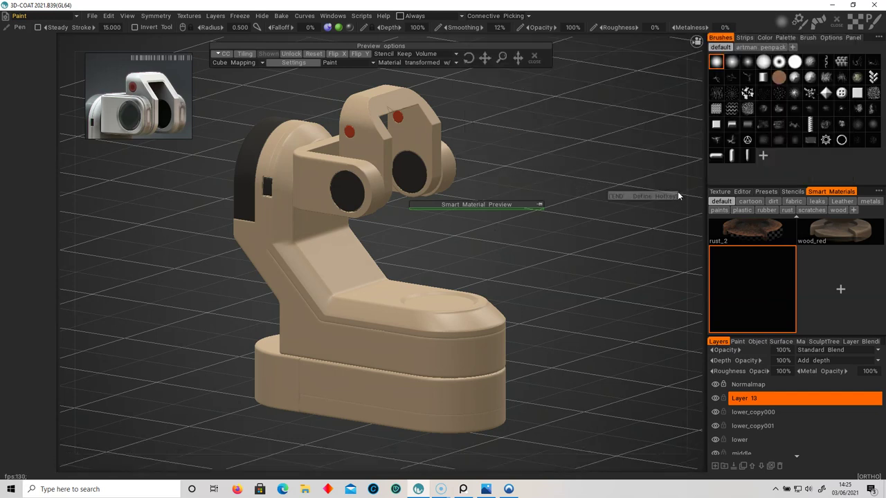
# Select the plain white smart material from the default set
pyautogui.scroll(10, 787, 236)
pyautogui.click(751, 298)
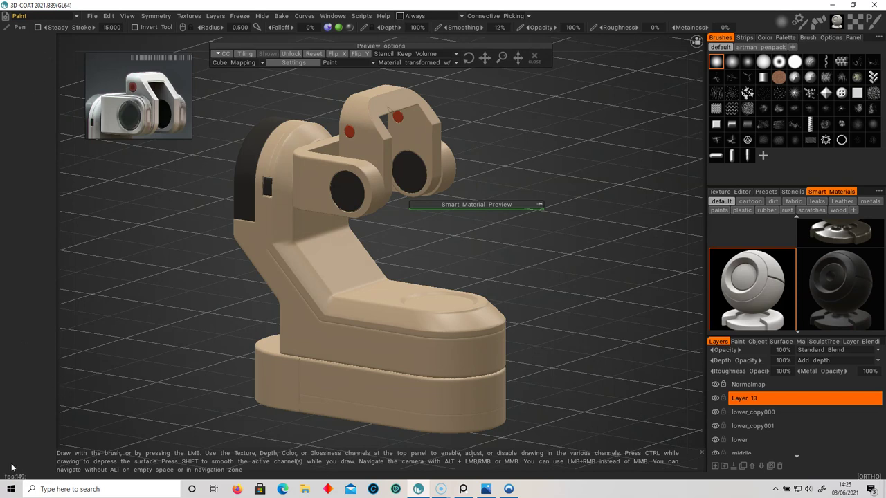
pyautogui.moveTo(70, 242)
pyautogui.mouseDown(button='middle')
pyautogui.moveTo(112, 244)
pyautogui.moveTo(94, 244)
pyautogui.mouseUp(button='middle')
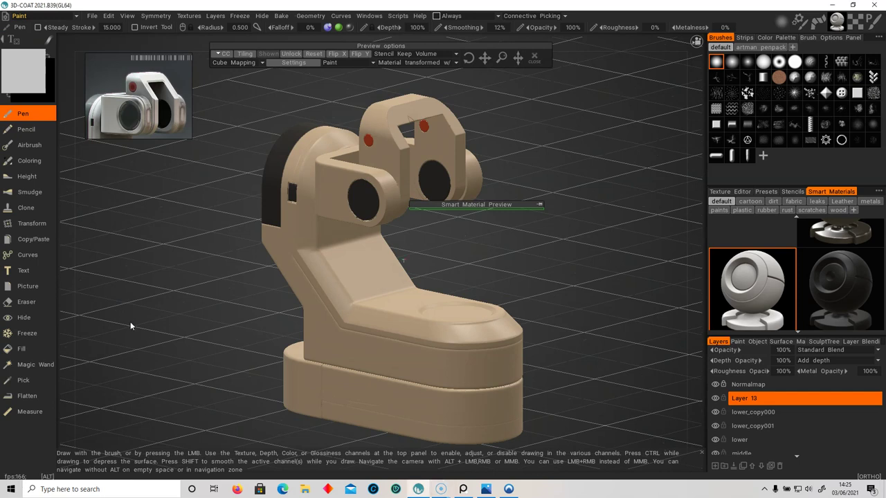
pyautogui.keyDown('alt'); pyautogui.moveTo(129, 322); pyautogui.dragTo(133, 322, button='middle'); pyautogui.keyUp('alt')
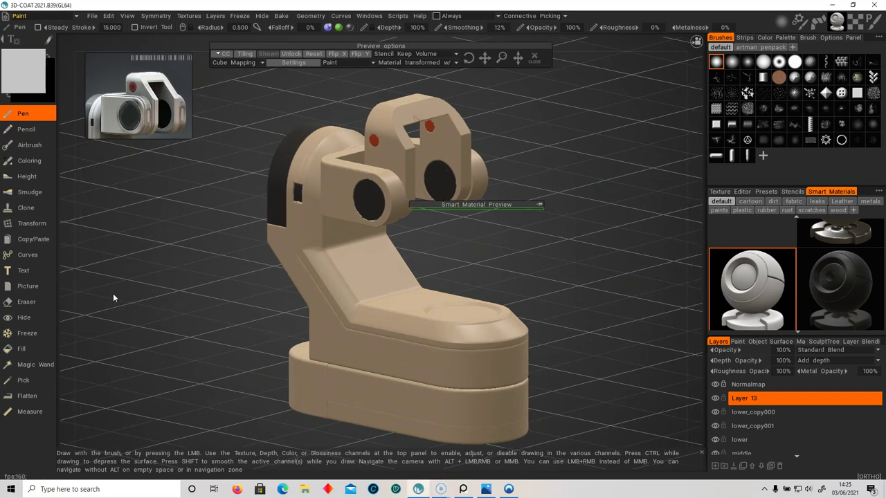
pyautogui.click(38, 15)
pyautogui.click(43, 63)
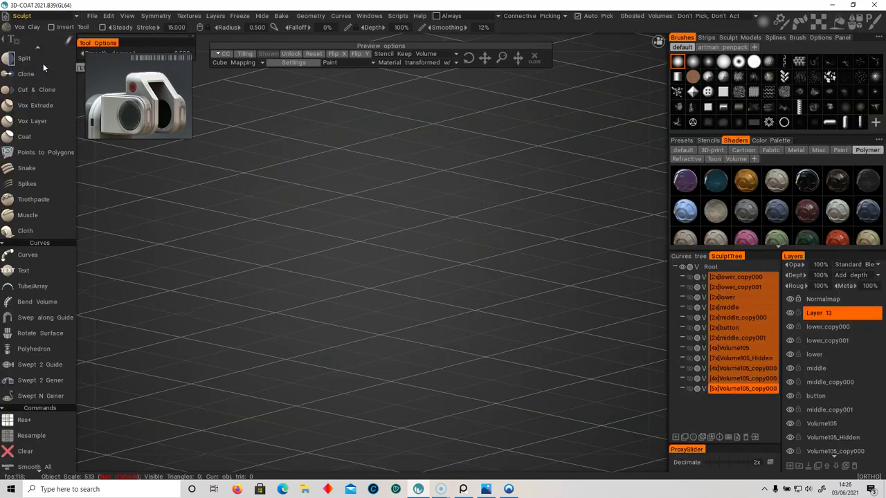
pyautogui.click(58, 14)
pyautogui.click(52, 27)
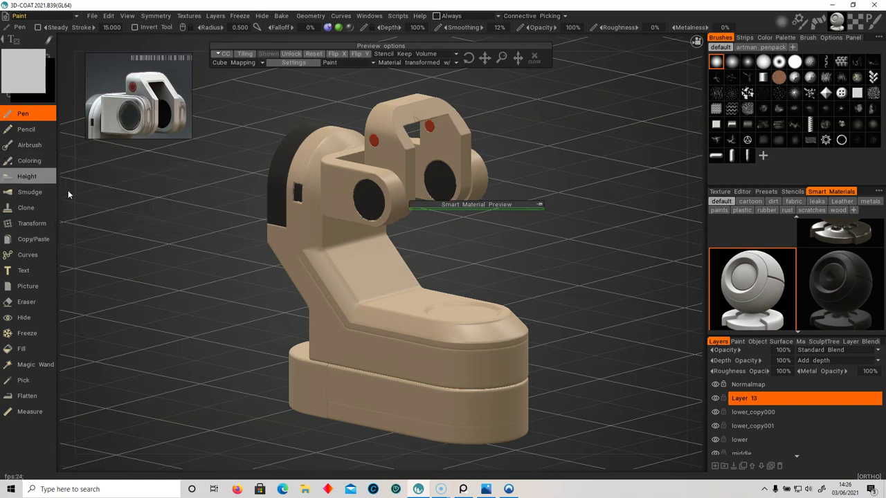
# Fill the base, the arm and both upper brackets with the white smart material on Layer 13
pyautogui.keyDown('alt'); pyautogui.moveTo(402, 285); pyautogui.dragTo(406, 342, button='middle'); pyautogui.keyUp('alt')
pyautogui.keyDown('alt'); pyautogui.moveTo(486, 299); pyautogui.dragTo(437, 274); pyautogui.keyUp('alt')
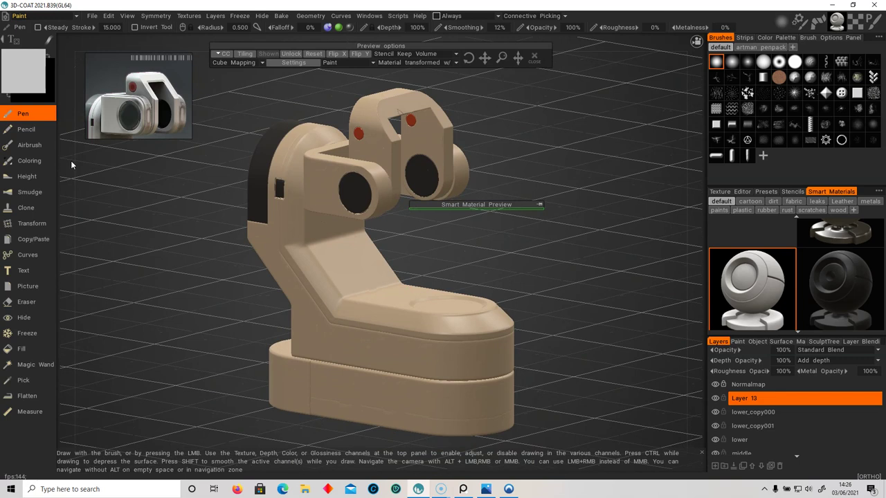
pyautogui.click(28, 350)
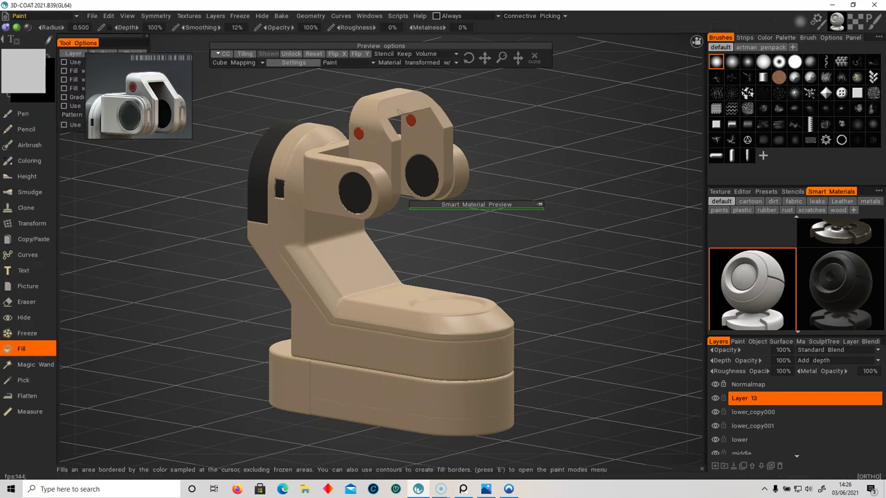
pyautogui.press('e')
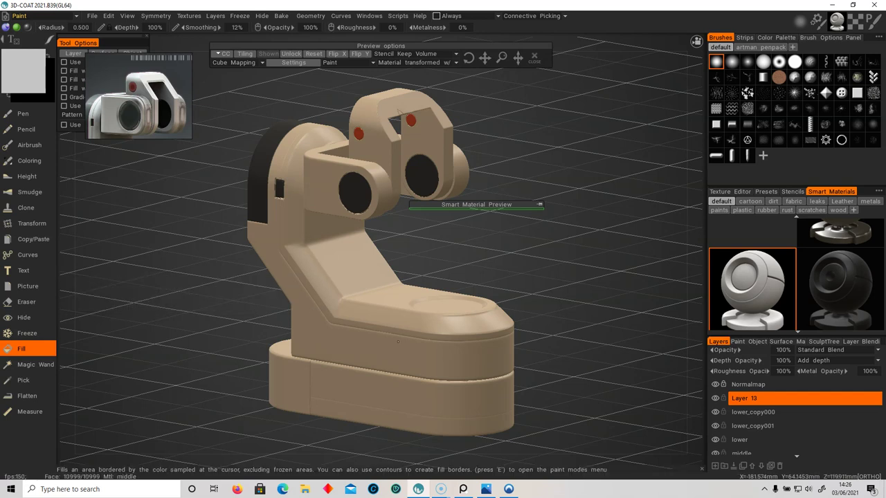
pyautogui.click(398, 342)
pyautogui.click(365, 388)
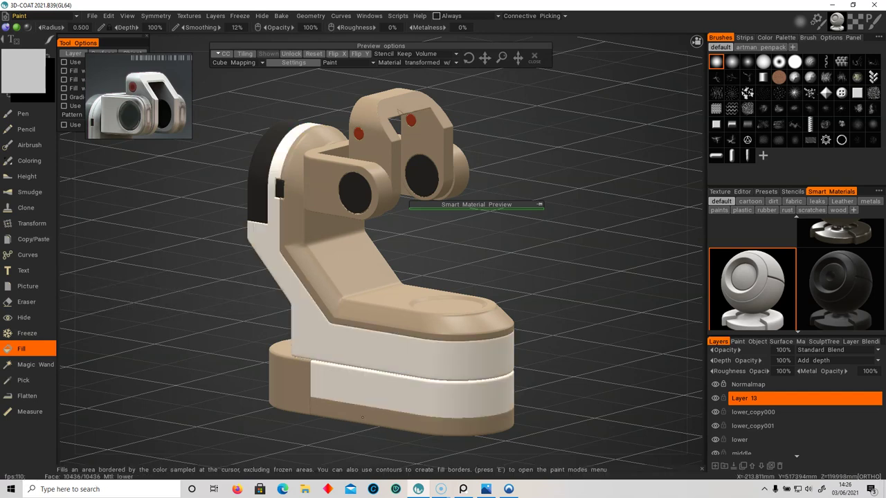
pyautogui.click(361, 417)
pyautogui.click(291, 381)
pyautogui.click(387, 291)
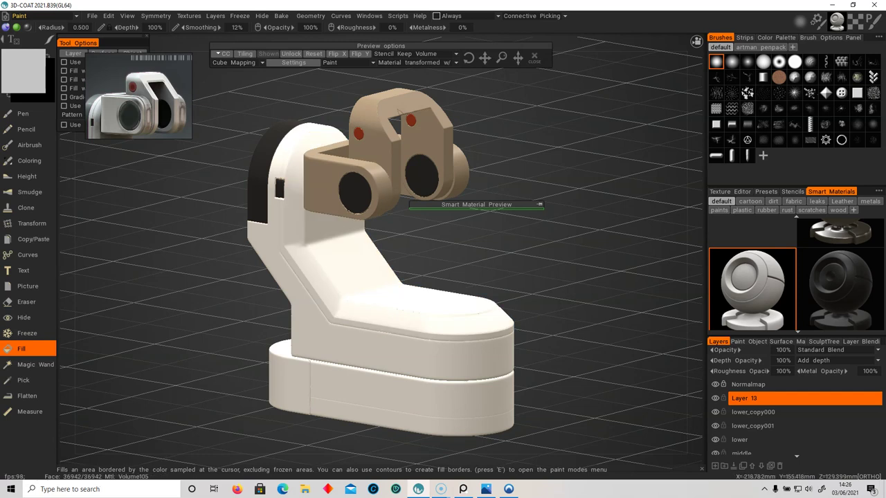
pyautogui.click(389, 144)
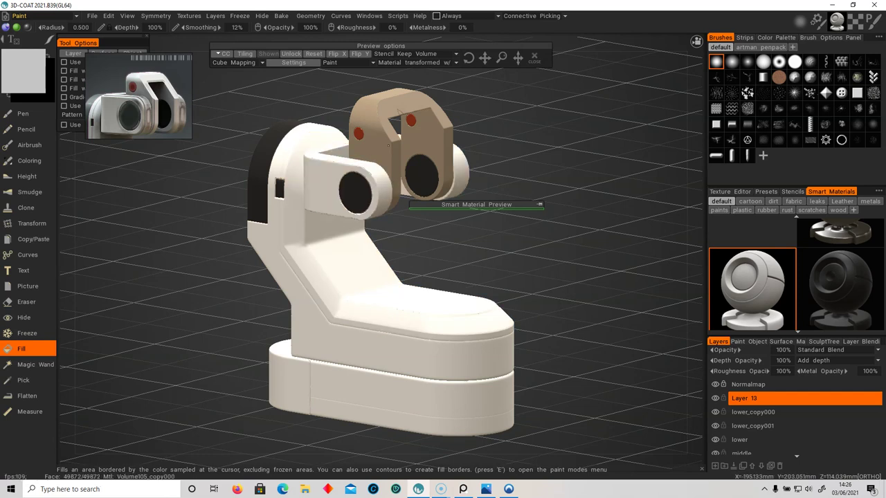
pyautogui.click(389, 146)
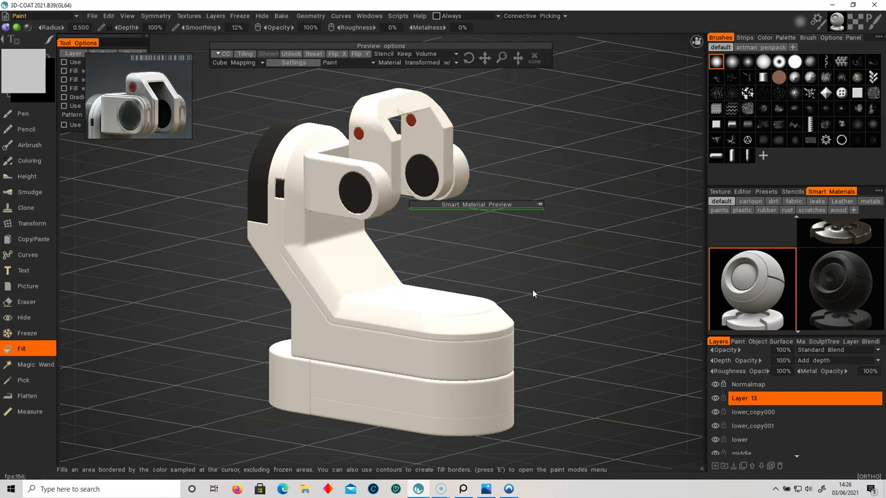
# Move the Smart Material Preview frame clear of the model and examine the white surfaces and edges from several angles
pyautogui.moveTo(490, 205); pyautogui.dragTo(614, 92)
pyautogui.keyDown('alt'); pyautogui.moveTo(524, 253); pyautogui.dragTo(453, 268); pyautogui.keyUp('alt')
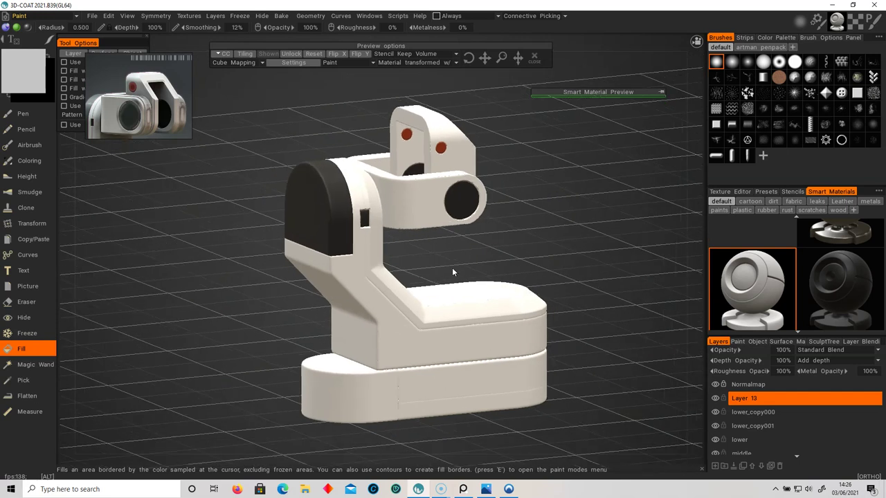
pyautogui.keyDown('alt'); pyautogui.moveTo(453, 268); pyautogui.dragTo(514, 254, button='right'); pyautogui.keyUp('alt')
pyautogui.keyDown('alt'); pyautogui.moveTo(513, 255); pyautogui.dragTo(360, 353, button='middle'); pyautogui.keyUp('alt')
pyautogui.keyDown('alt'); pyautogui.moveTo(360, 353); pyautogui.dragTo(509, 322); pyautogui.keyUp('alt')
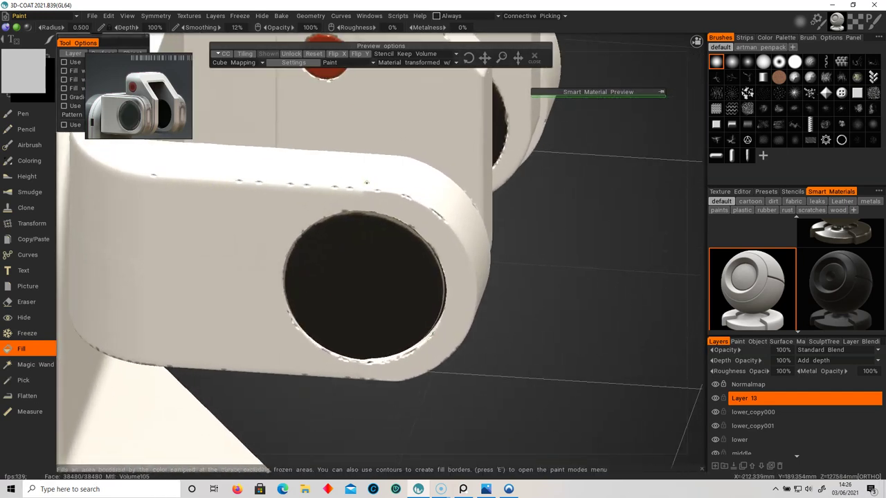
pyautogui.keyDown('alt'); pyautogui.moveTo(519, 338); pyautogui.dragTo(288, 332, button='right'); pyautogui.keyUp('alt')
pyautogui.keyDown('alt'); pyautogui.moveTo(392, 352); pyautogui.dragTo(404, 304, button='middle'); pyautogui.keyUp('alt')
pyautogui.keyDown('alt'); pyautogui.moveTo(421, 319); pyautogui.dragTo(461, 260); pyautogui.keyUp('alt')
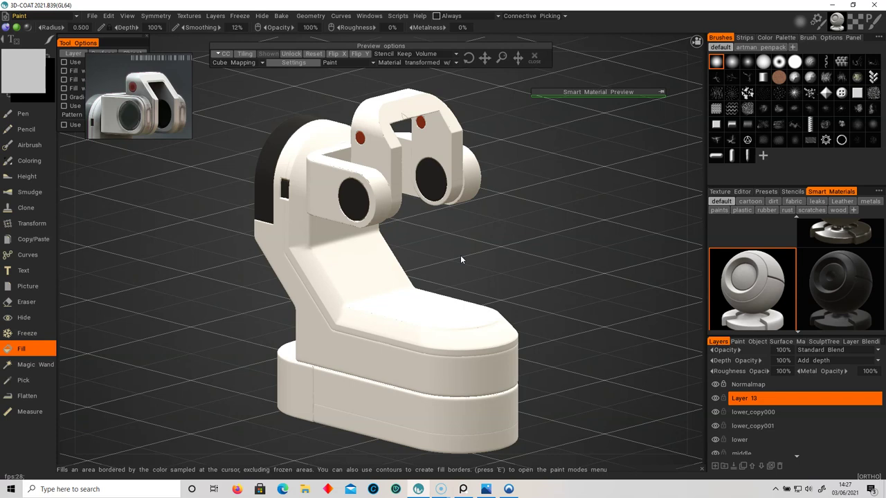
pyautogui.keyDown('alt'); pyautogui.moveTo(536, 316); pyautogui.dragTo(517, 296, button='right'); pyautogui.keyUp('alt')
pyautogui.keyDown('alt'); pyautogui.moveTo(516, 296); pyautogui.dragTo(513, 316, button='middle'); pyautogui.keyUp('alt')
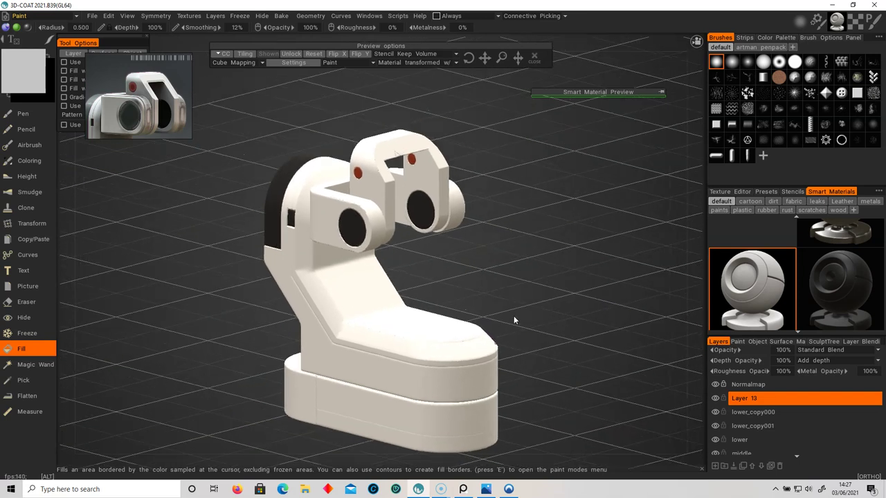
pyautogui.keyDown('alt'); pyautogui.moveTo(514, 312); pyautogui.dragTo(496, 253, button='right'); pyautogui.keyUp('alt')
pyautogui.keyDown('alt'); pyautogui.moveTo(496, 257); pyautogui.dragTo(498, 236); pyautogui.keyUp('alt')
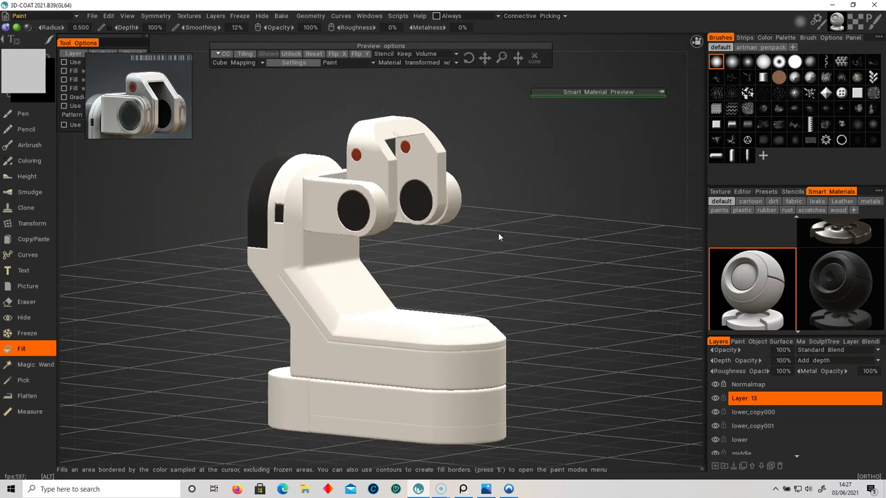
pyautogui.keyDown('alt'); pyautogui.moveTo(516, 267); pyautogui.dragTo(510, 271); pyautogui.keyUp('alt')
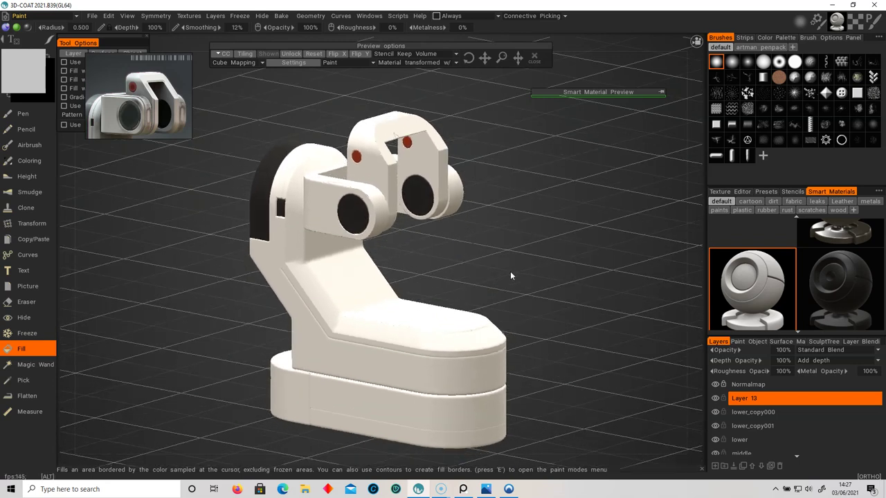
# Rename Layer 13 as white and show the metals category of smart materials
pyautogui.click(820, 399)
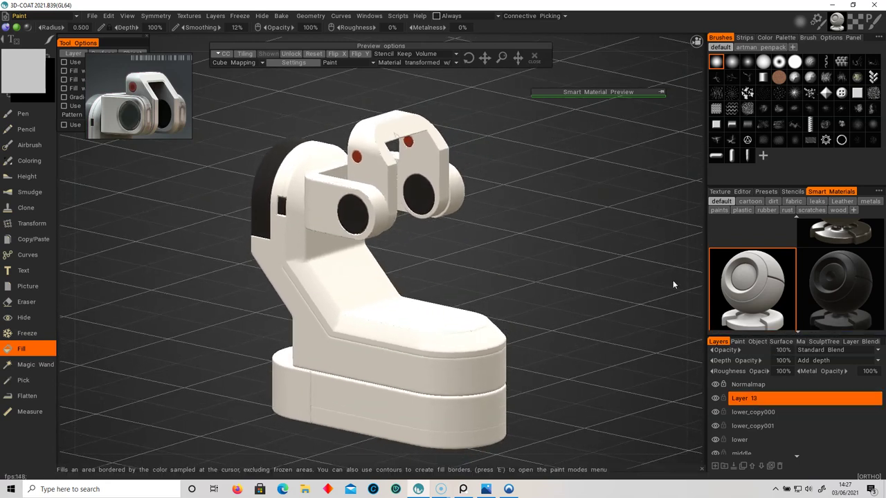
pyautogui.click(870, 202)
pyautogui.doubleClick(749, 399)
pyautogui.write('white')
pyautogui.press('Return')
pyautogui.click(751, 402)
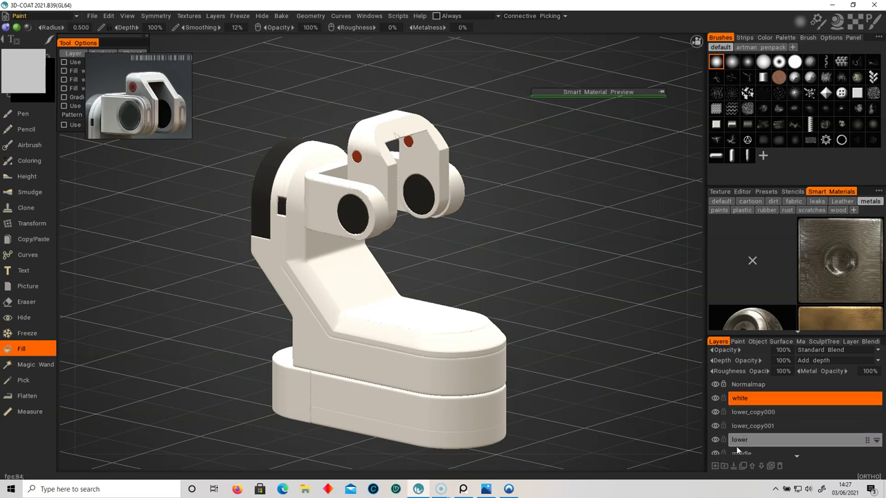
# Add a new layer above the white layer and select the metal_gun smart material
pyautogui.click(717, 467)
pyautogui.scroll(-2, 818, 272)
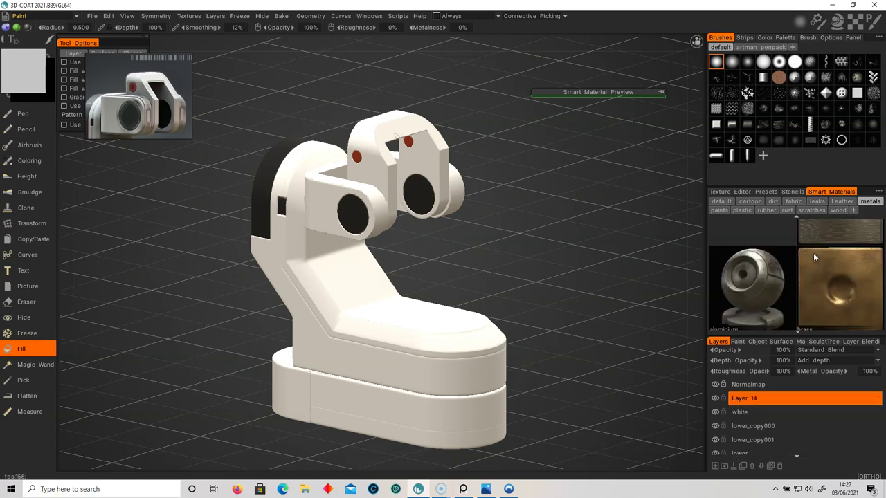
pyautogui.scroll(-1, 818, 272)
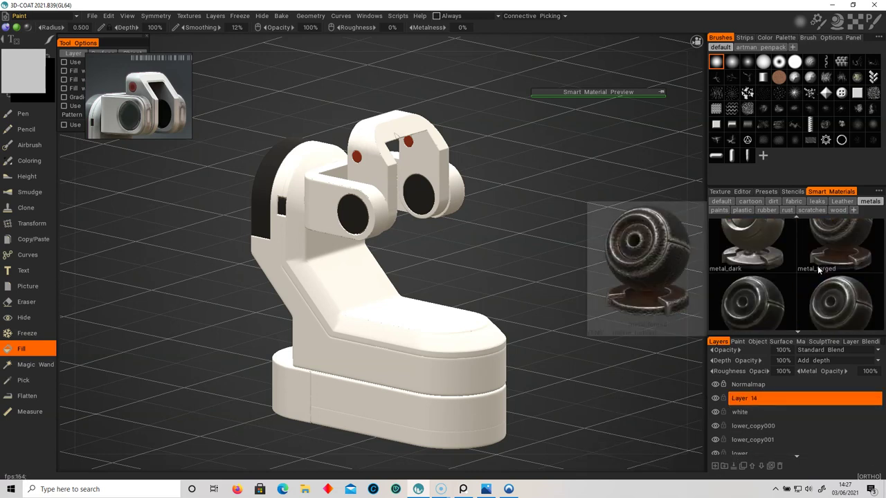
pyautogui.click(765, 303)
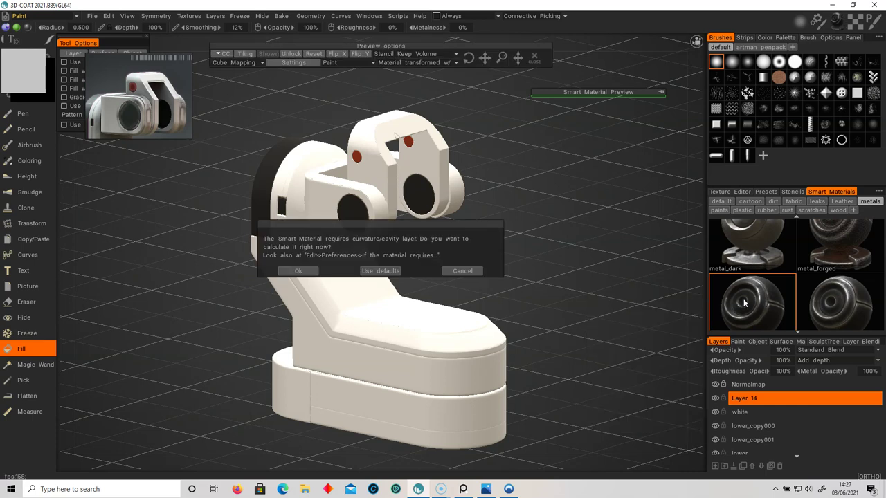
# Calculate the required curvature map and an ambient occlusion layer using Sphere light sources and a light count of 4096
pyautogui.click(299, 271)
pyautogui.click(317, 328)
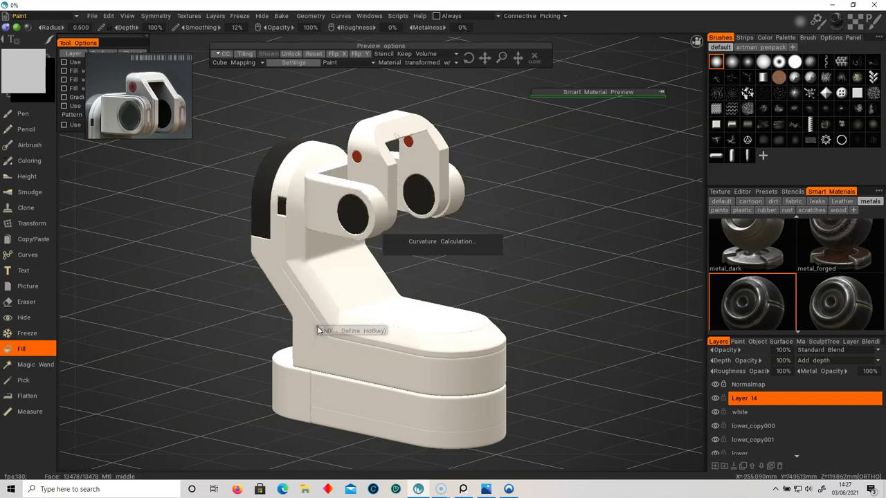
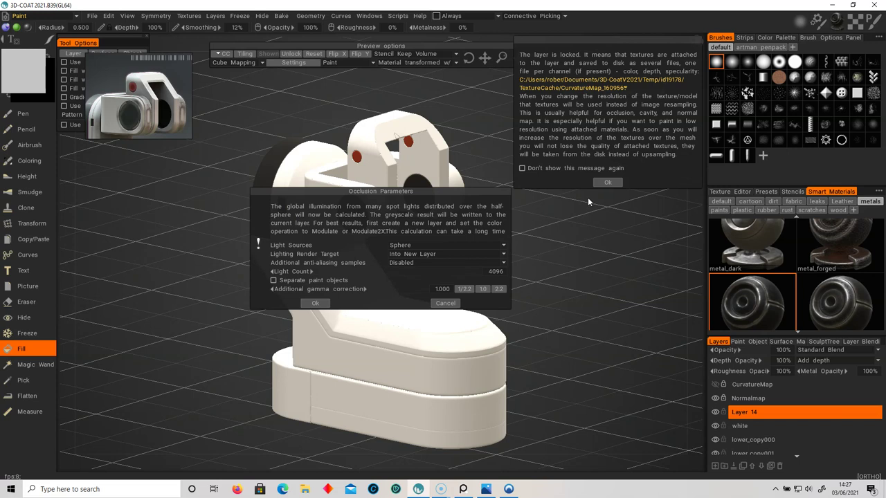
pyautogui.press('Return')
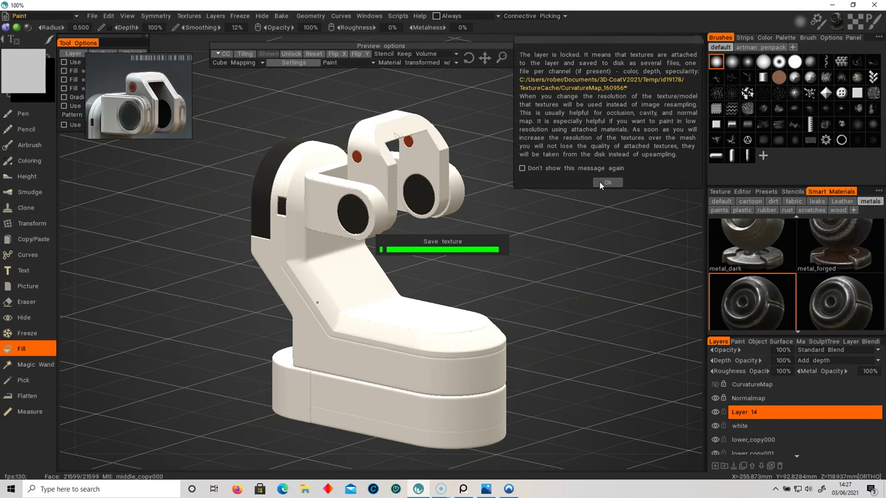
pyautogui.click(601, 182)
# Try filling the black rounded cap at the rear of the arm with metal_gun, and undo the fill
pyautogui.keyDown('alt'); pyautogui.moveTo(595, 184); pyautogui.dragTo(542, 266); pyautogui.keyUp('alt')
pyautogui.click(242, 215)
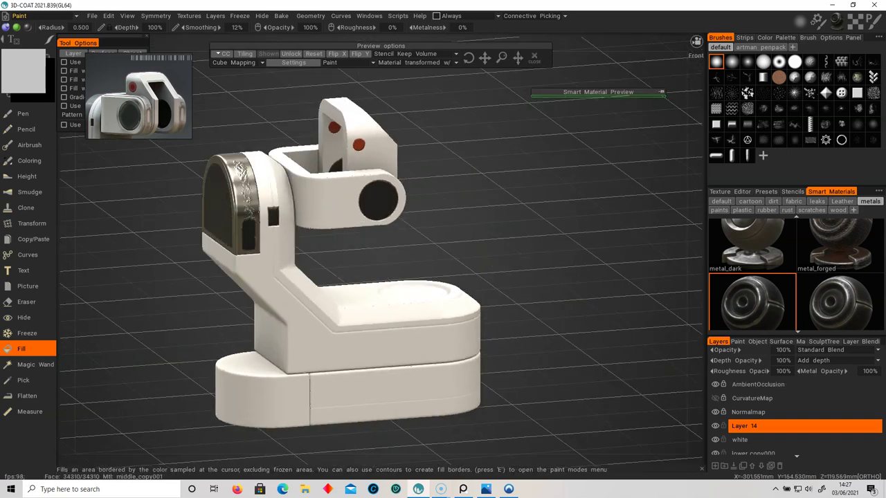
pyautogui.keyDown('alt'); pyautogui.moveTo(299, 225); pyautogui.dragTo(376, 234, button='middle'); pyautogui.keyUp('alt')
pyautogui.keyDown('alt'); pyautogui.moveTo(376, 234); pyautogui.dragTo(441, 228); pyautogui.keyUp('alt')
pyautogui.keyDown('alt'); pyautogui.moveTo(441, 228); pyautogui.dragTo(511, 250, button='right'); pyautogui.keyUp('alt')
pyautogui.keyDown('alt'); pyautogui.moveTo(511, 249); pyautogui.dragTo(587, 291, button='middle'); pyautogui.keyUp('alt')
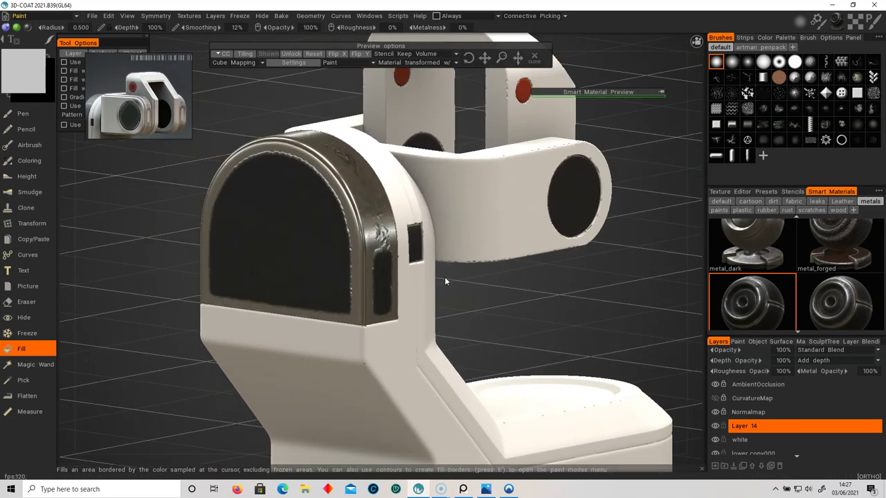
pyautogui.hotkey('ctrl', 'z')
# Place the Smart Material Preview over the black rear cap, extend it down the cap's height, and preview metal_gun_old there
pyautogui.moveTo(630, 91); pyautogui.dragTo(310, 117)
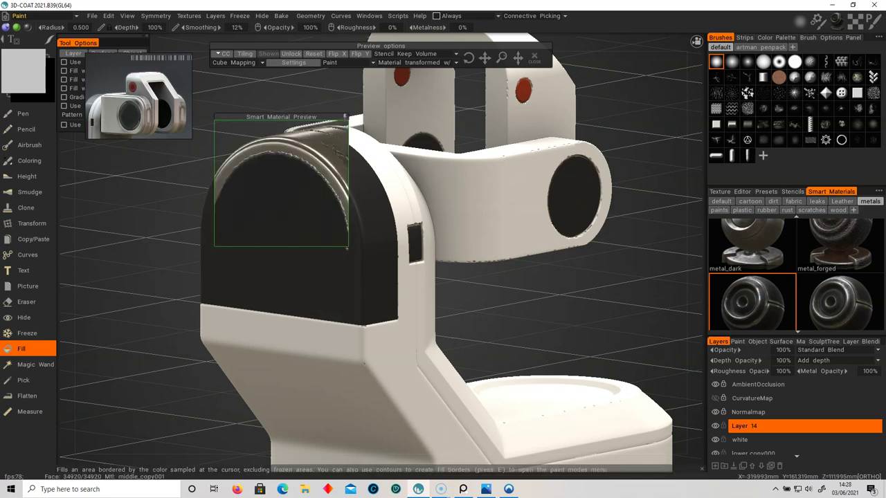
pyautogui.moveTo(346, 247); pyautogui.dragTo(348, 323)
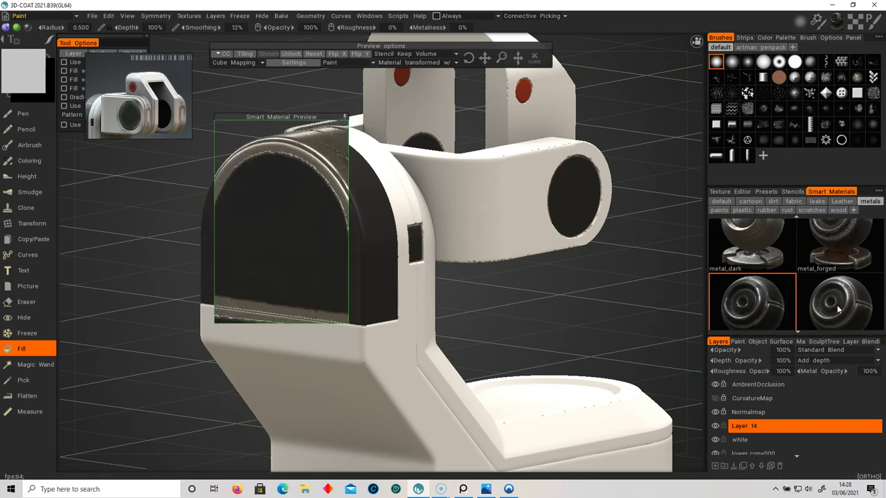
pyautogui.scroll(-2, 838, 309)
pyautogui.moveTo(843, 308)
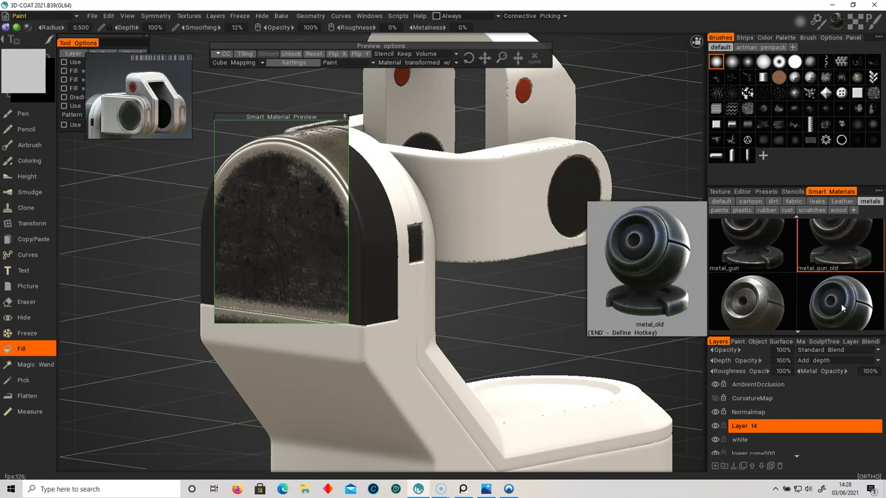
pyautogui.scroll(1, 834, 302)
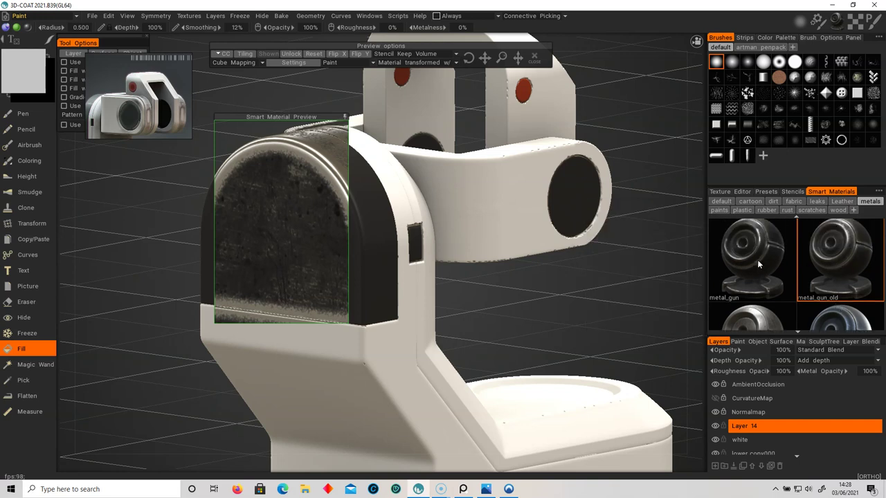
pyautogui.scroll(1, 860, 325)
pyautogui.scroll(-1, 861, 325)
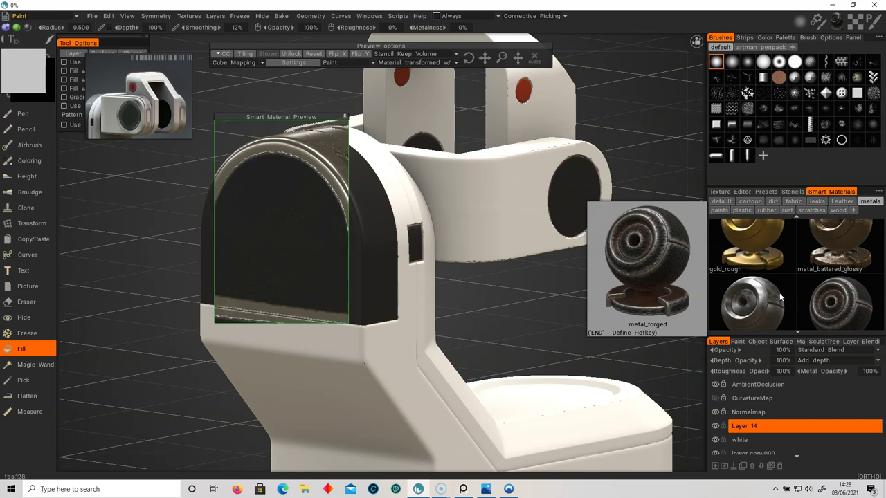
# Select the metal_painted_dark smart material after browsing the other metals against the preview on the cap
pyautogui.scroll(1, 789, 286)
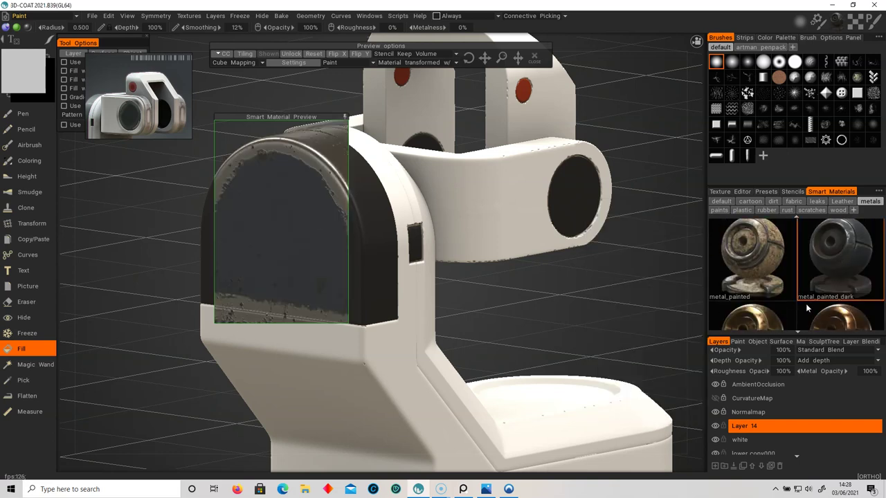
pyautogui.moveTo(808, 300)
pyautogui.scroll(1, 808, 299)
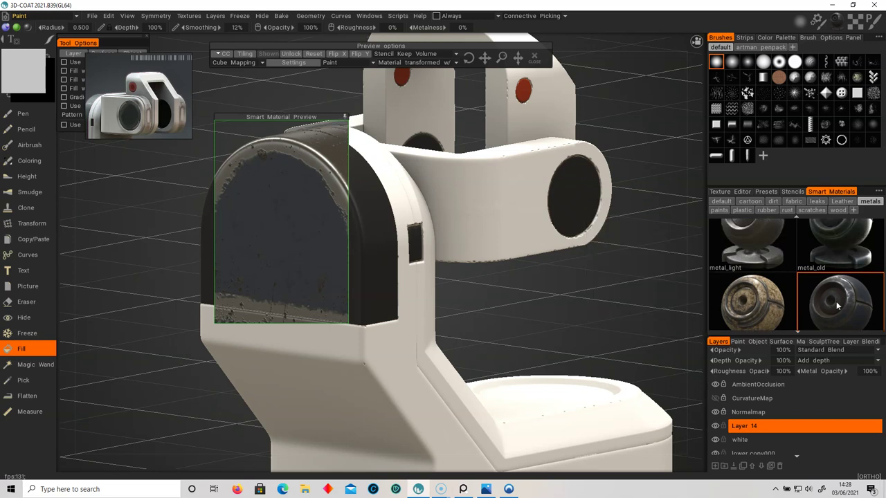
pyautogui.scroll(1, 830, 299)
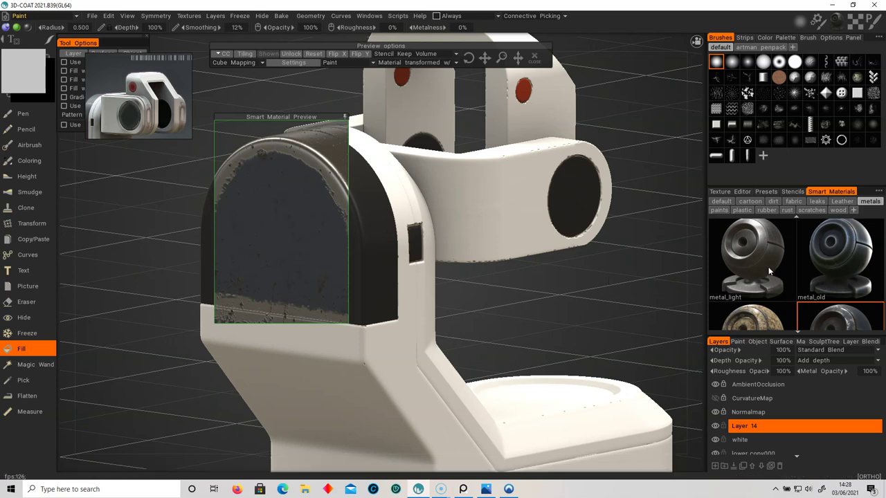
pyautogui.moveTo(862, 273)
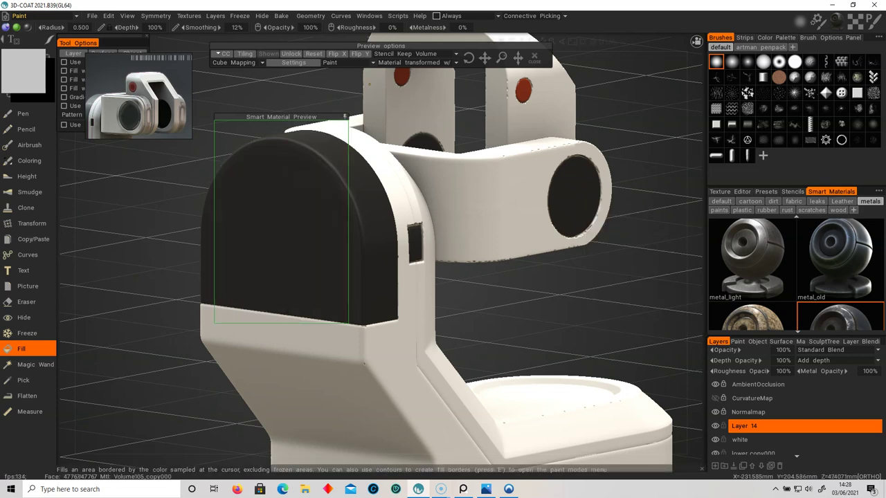
# Collapse the material preview and fill the rear cap, the arm's small rectangular slot and the side bracket's round disc with metal_painted_dark
pyautogui.click(345, 116)
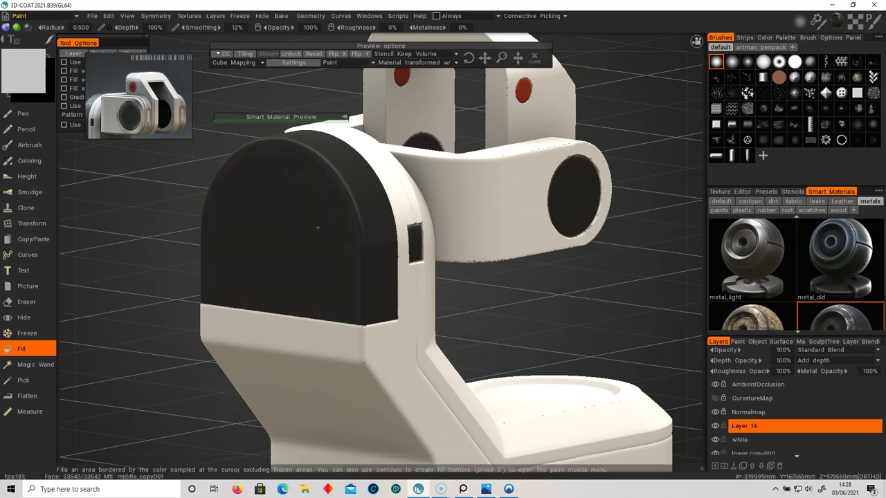
pyautogui.click(322, 227)
pyautogui.keyDown('alt'); pyautogui.moveTo(471, 261); pyautogui.dragTo(413, 233); pyautogui.keyUp('alt')
pyautogui.click(400, 236)
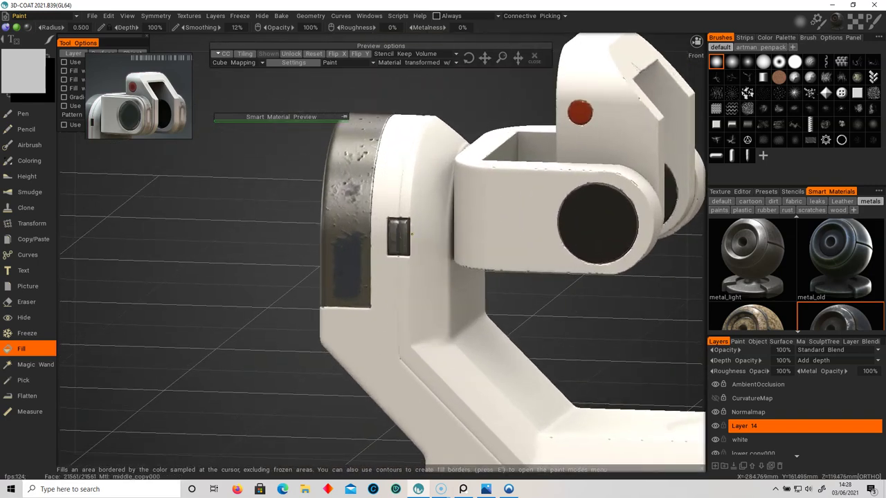
pyautogui.click(597, 224)
pyautogui.keyDown('alt'); pyautogui.moveTo(597, 223); pyautogui.dragTo(500, 247); pyautogui.keyUp('alt')
pyautogui.keyDown('alt'); pyautogui.moveTo(499, 245); pyautogui.dragTo(479, 248, button='middle'); pyautogui.keyUp('alt')
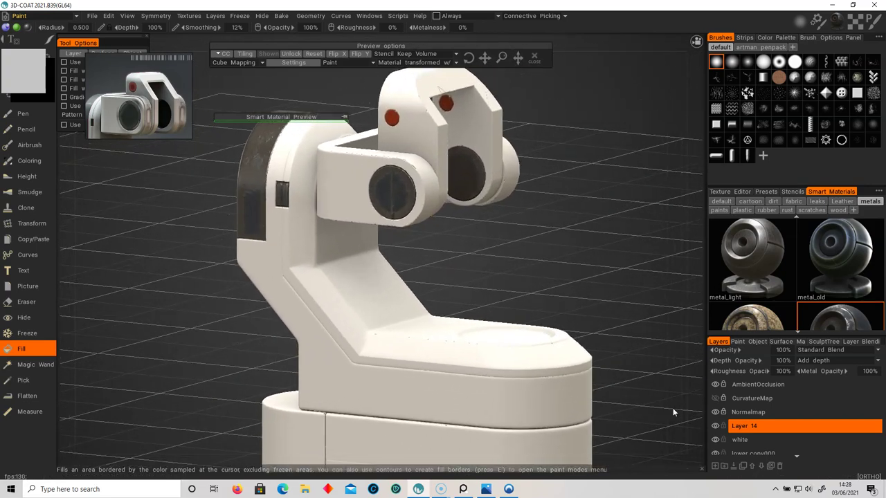
# Rename the layer holding the dark metal fills as metal
pyautogui.doubleClick(748, 429)
pyautogui.write('met')
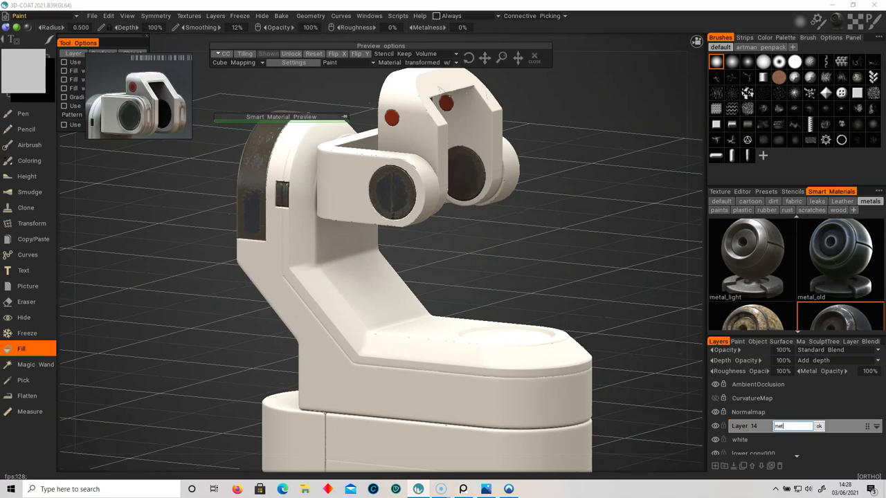
pyautogui.write('al')
pyautogui.press('Return')
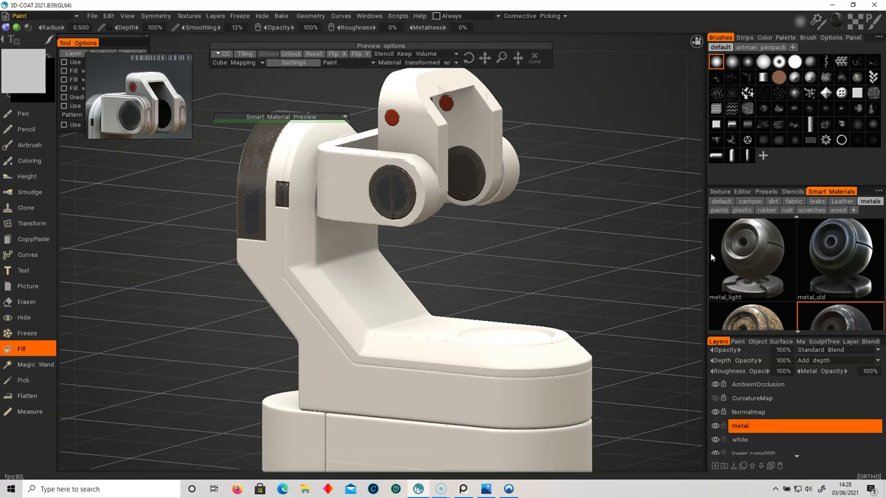
# On a new layer above metal, select the first dirt_1 smart material and try its preview over the arm's inner slope
pyautogui.keyDown('alt'); pyautogui.moveTo(567, 283); pyautogui.dragTo(556, 271, button='middle'); pyautogui.keyUp('alt')
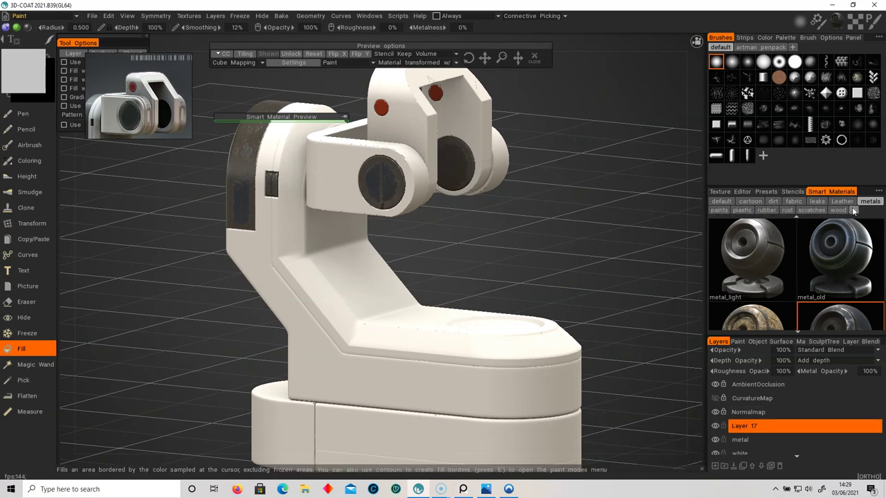
pyautogui.click(818, 202)
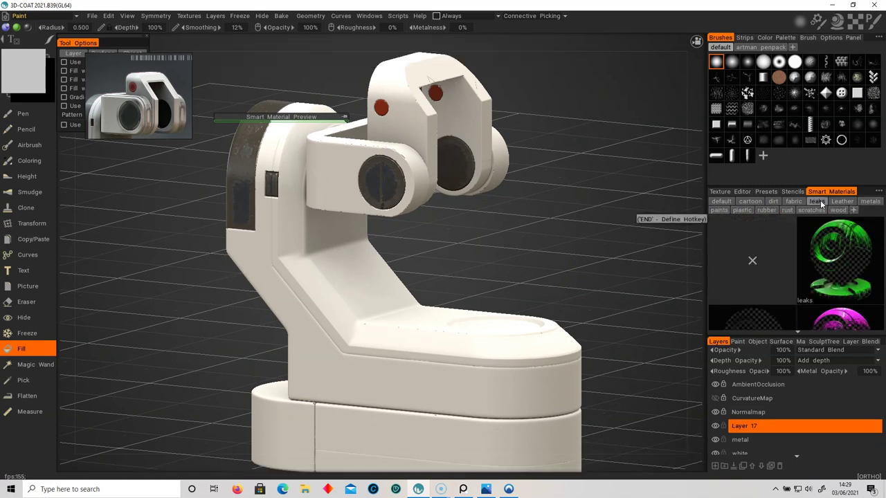
pyautogui.click(773, 201)
pyautogui.click(833, 233)
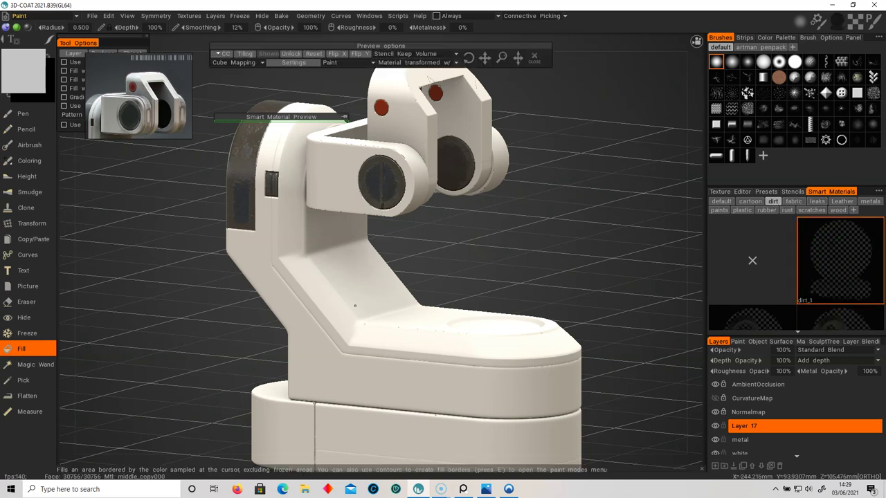
pyautogui.click(345, 117)
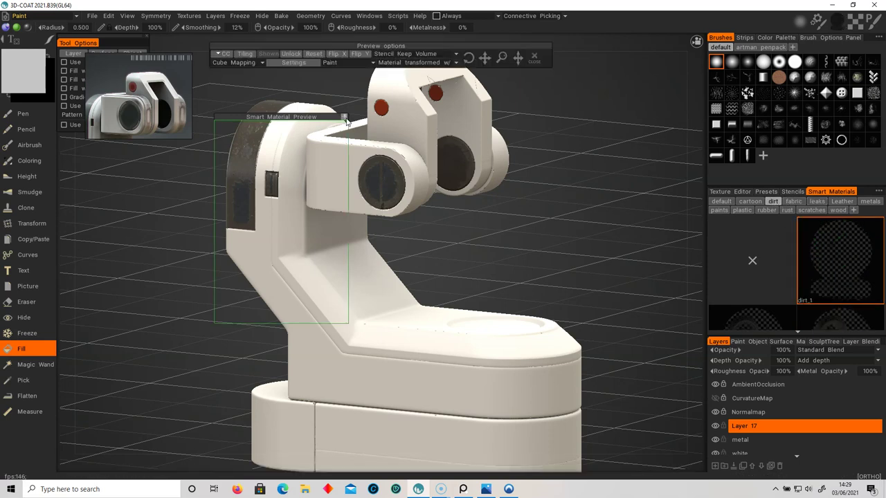
pyautogui.moveTo(314, 117); pyautogui.dragTo(425, 179)
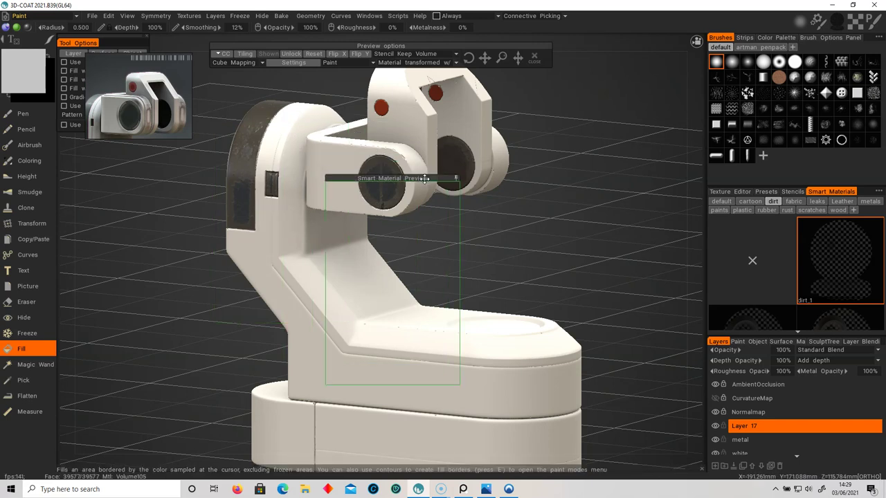
pyautogui.click(456, 179)
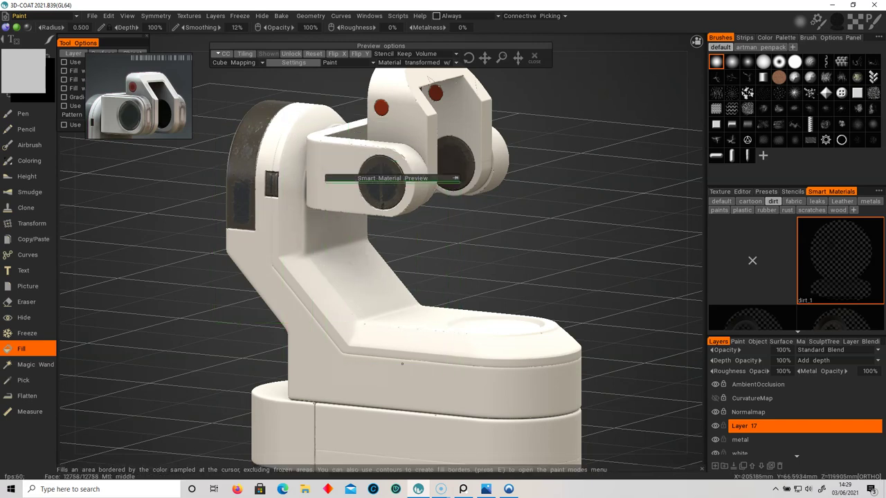
# Select the second dirt_1 smart material, preview it over the arm's inner slope and bracket, and collapse the preview
pyautogui.keyDown('alt'); pyautogui.moveTo(397, 331); pyautogui.dragTo(414, 252, button='middle'); pyautogui.keyUp('alt')
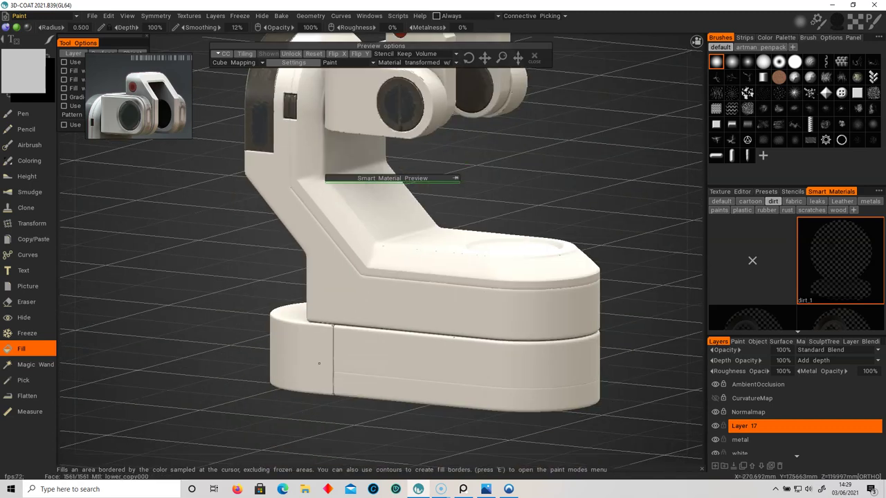
pyautogui.moveTo(315, 276)
pyautogui.keyDown('alt'); pyautogui.mouseDown()
pyautogui.moveTo(456, 312)
pyautogui.moveTo(398, 281)
pyautogui.moveTo(326, 278)
pyautogui.mouseUp(); pyautogui.keyUp('alt')
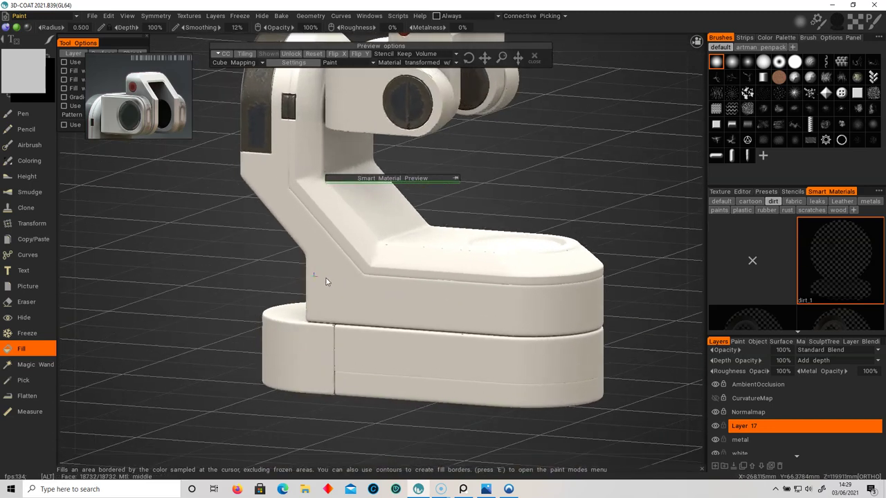
pyautogui.keyDown('alt'); pyautogui.moveTo(326, 277); pyautogui.dragTo(336, 320, button='middle'); pyautogui.keyUp('alt')
pyautogui.keyDown('alt'); pyautogui.moveTo(336, 320); pyautogui.dragTo(364, 346, button='right'); pyautogui.keyUp('alt')
pyautogui.keyDown('alt'); pyautogui.moveTo(364, 346); pyautogui.dragTo(365, 337); pyautogui.keyUp('alt')
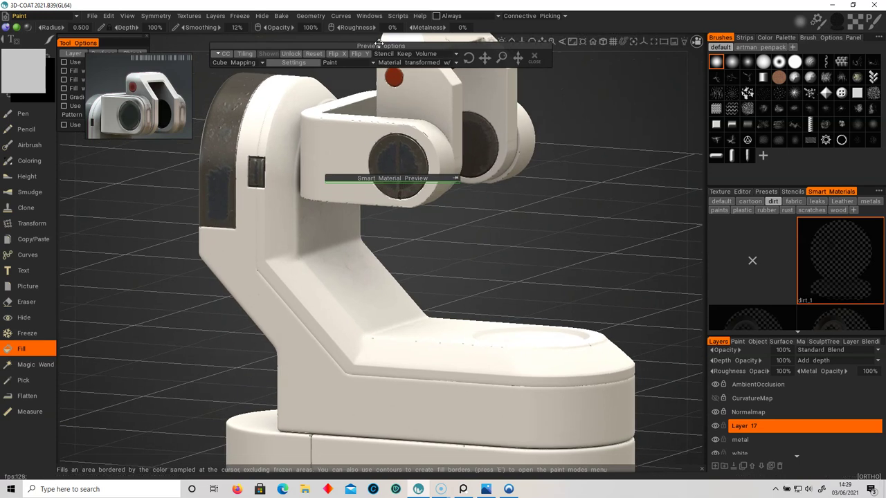
pyautogui.moveTo(480, 249); pyautogui.dragTo(475, 267, button='middle')
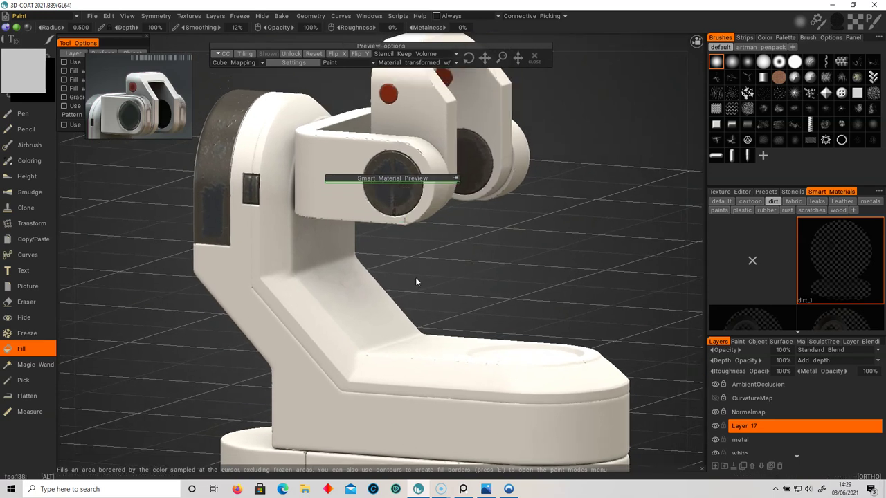
pyautogui.keyDown('alt'); pyautogui.moveTo(438, 265); pyautogui.dragTo(415, 273); pyautogui.keyUp('alt')
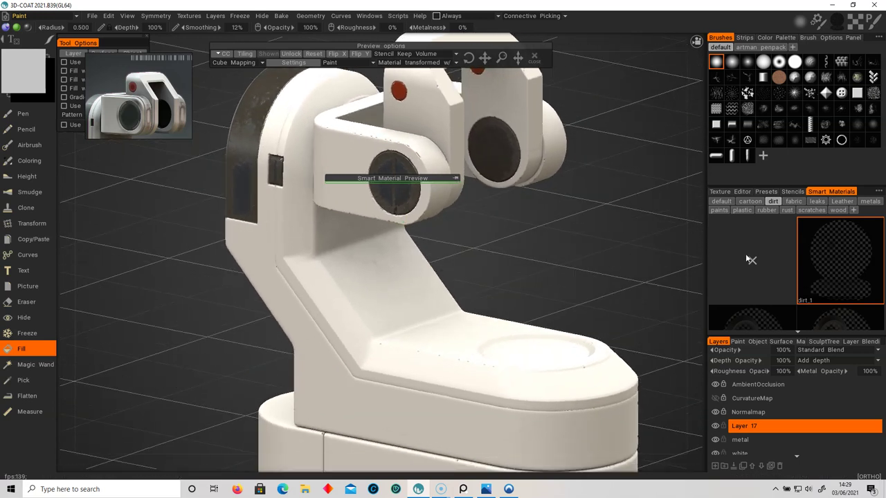
pyautogui.scroll(-1, 798, 280)
pyautogui.click(767, 277)
pyautogui.click(456, 178)
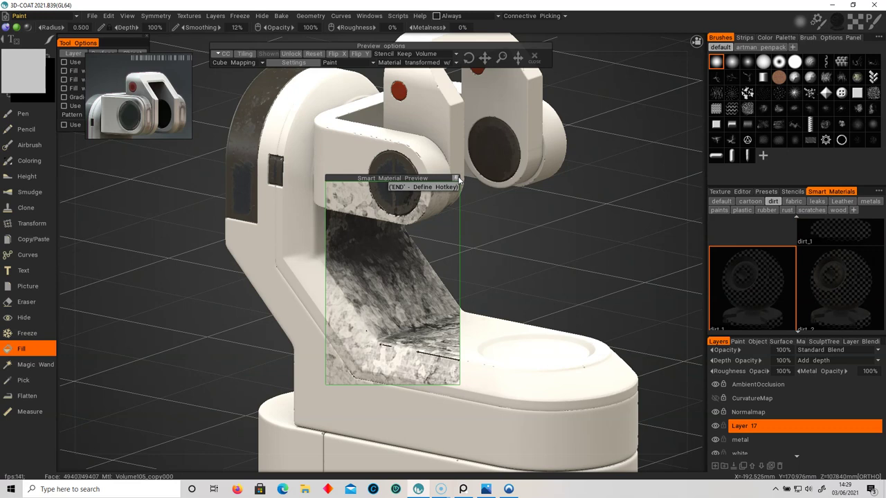
pyautogui.click(456, 178)
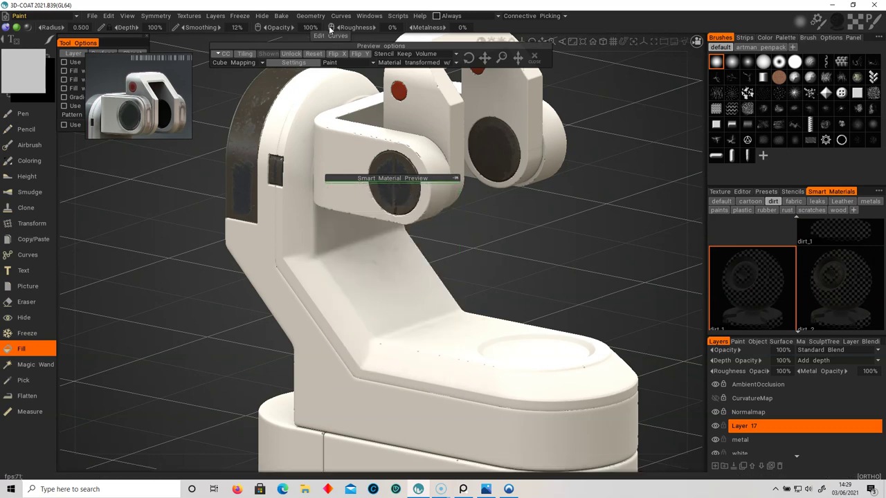
# Preview the dirt_2 smart material over the arm's inner slope with the opacity set to 10%
pyautogui.click(456, 178)
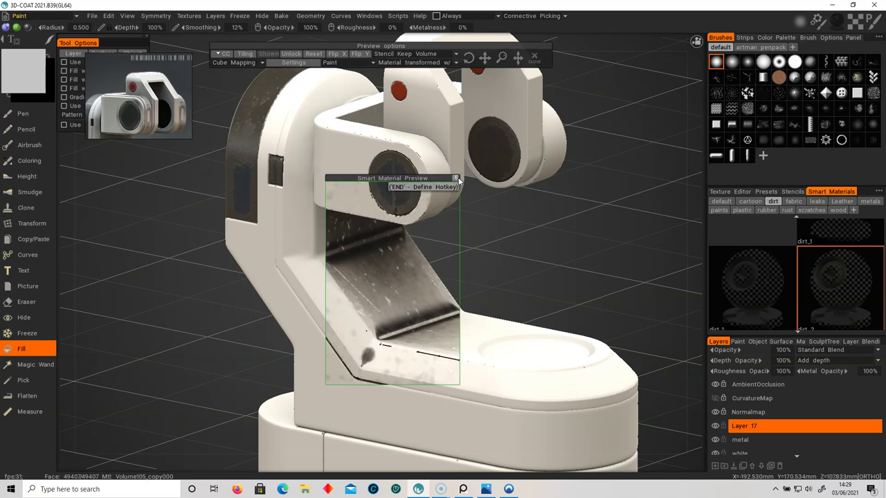
pyautogui.click(309, 27)
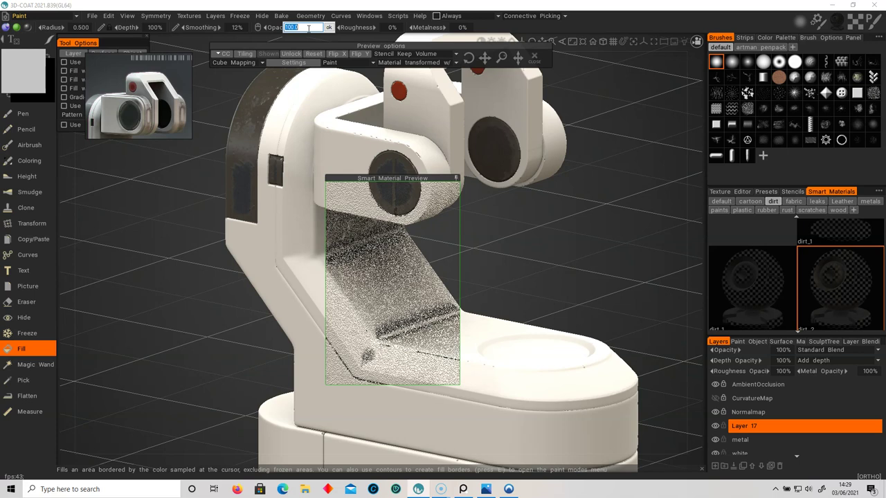
pyautogui.write('10')
pyautogui.press('Return')
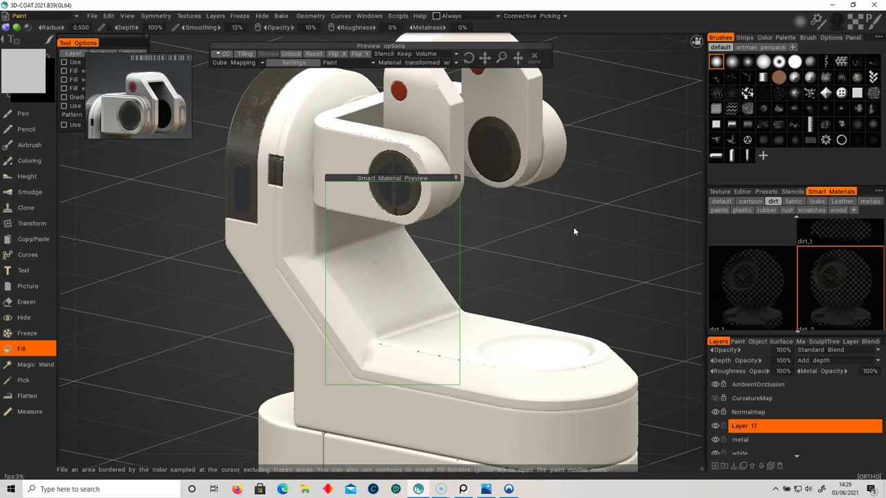
# Set the opacity to 20%, collapse the material preview, and fill the white arm with dirt_2
pyautogui.click(310, 27)
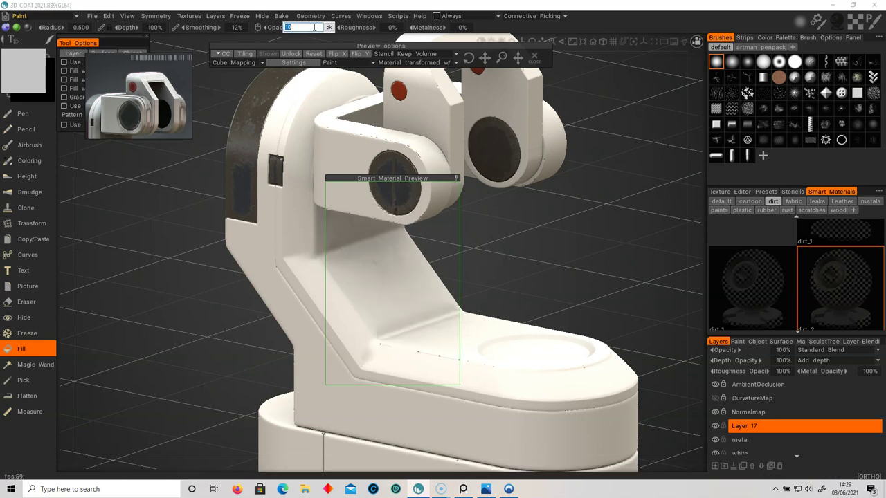
pyautogui.write('20')
pyautogui.press('Return')
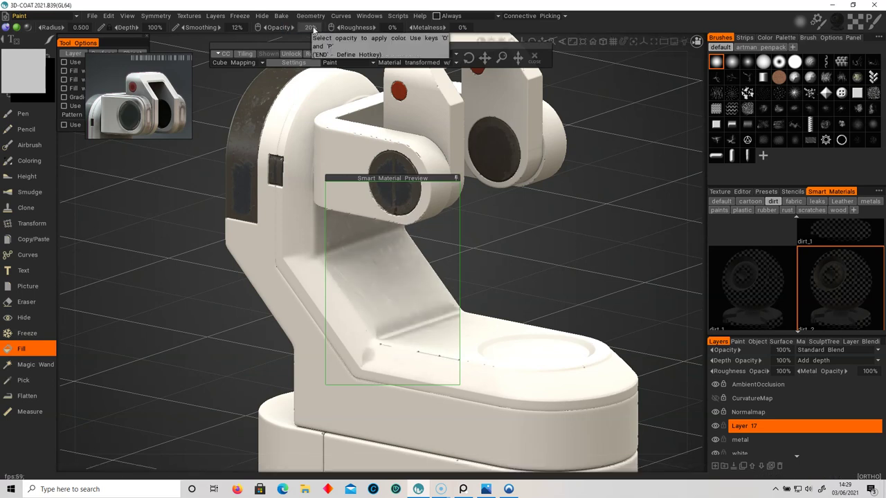
pyautogui.click(455, 178)
pyautogui.click(450, 218)
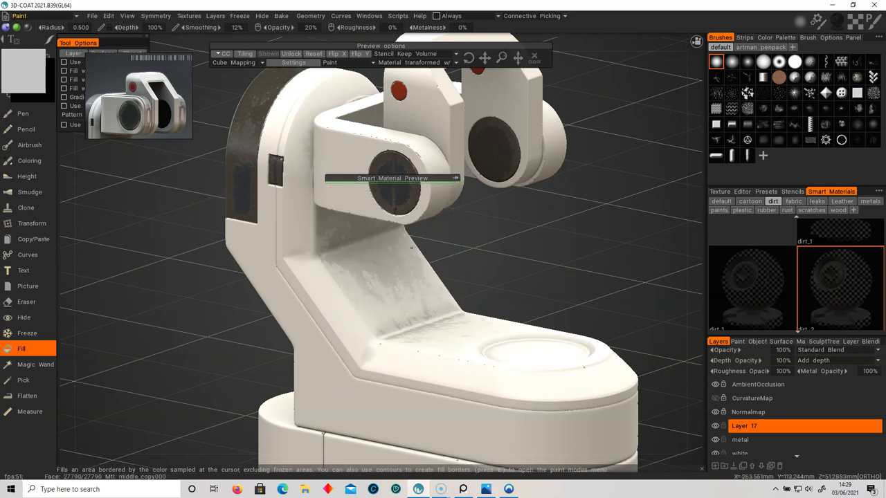
# Select the dirt_1 material beside dirt_2, set the opacity to 100%, and check its preview over the side bracket
pyautogui.moveTo(511, 309); pyautogui.dragTo(555, 279)
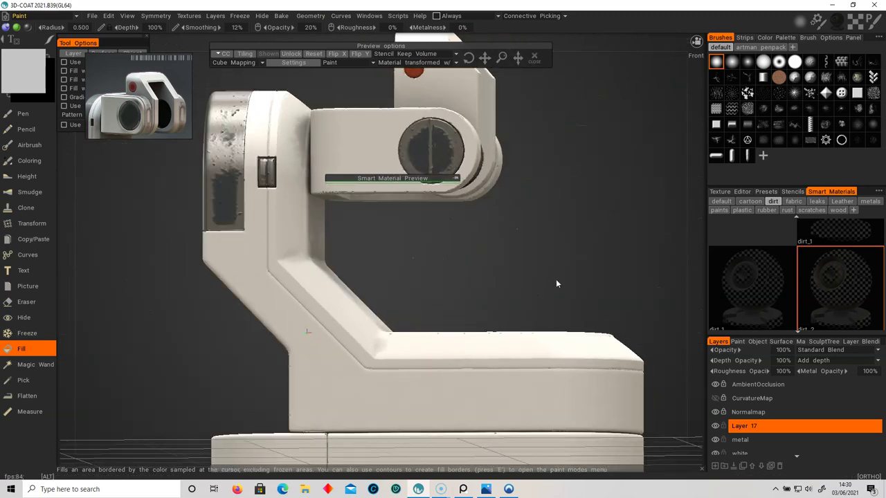
pyautogui.moveTo(556, 279); pyautogui.dragTo(559, 195, button='middle')
pyautogui.keyDown('alt'); pyautogui.moveTo(297, 369); pyautogui.dragTo(445, 176); pyautogui.keyUp('alt')
pyautogui.click(746, 277)
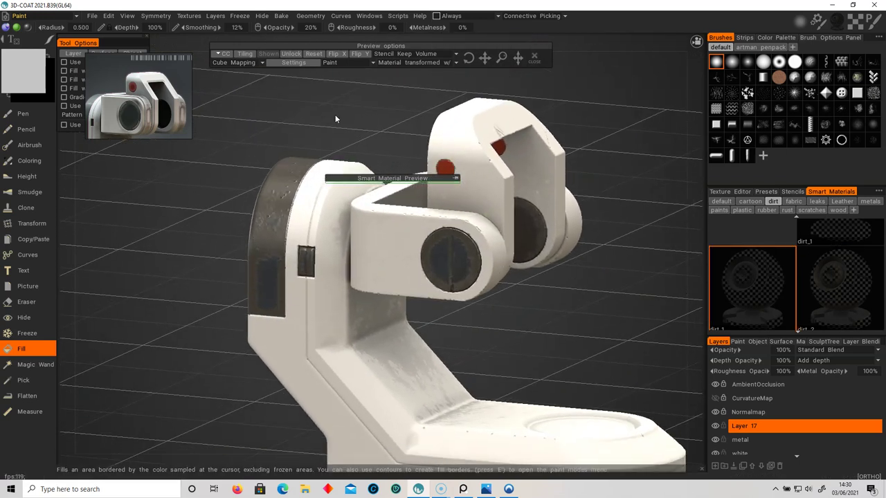
pyautogui.click(310, 27)
pyautogui.press('Return')
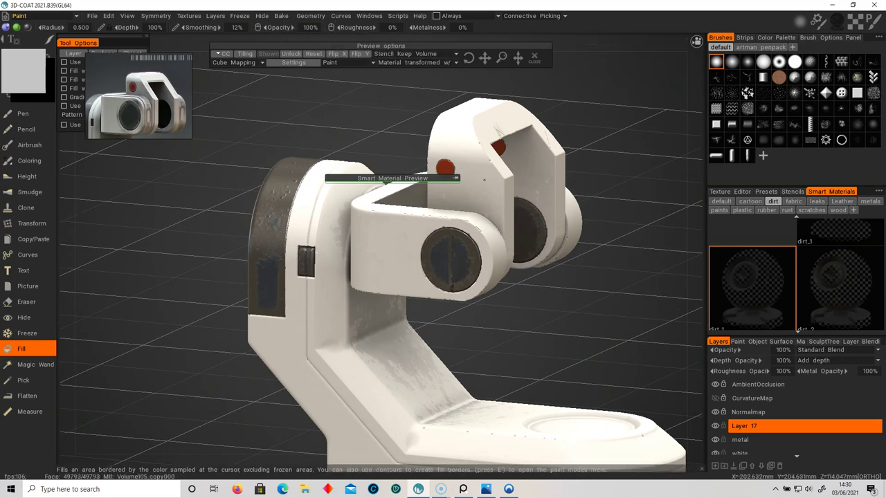
pyautogui.click(456, 178)
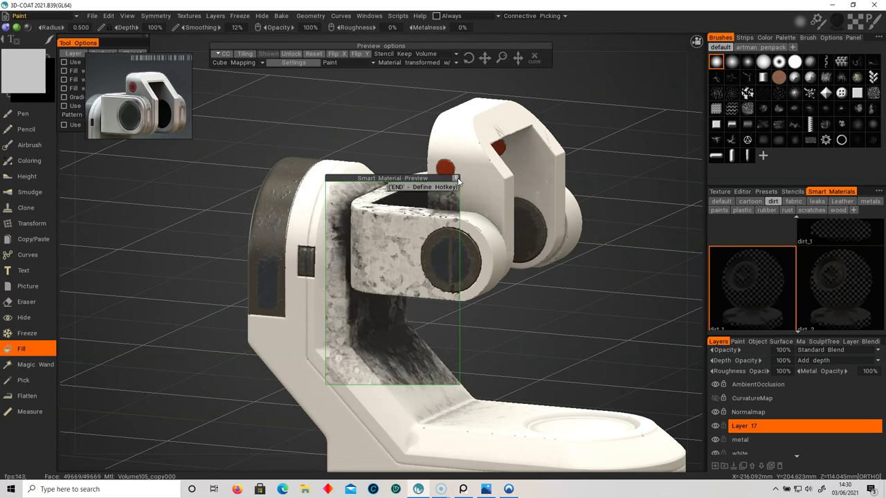
pyautogui.click(457, 179)
# Rename the layer holding the first dirt fill as dirt1
pyautogui.moveTo(506, 263); pyautogui.dragTo(555, 261)
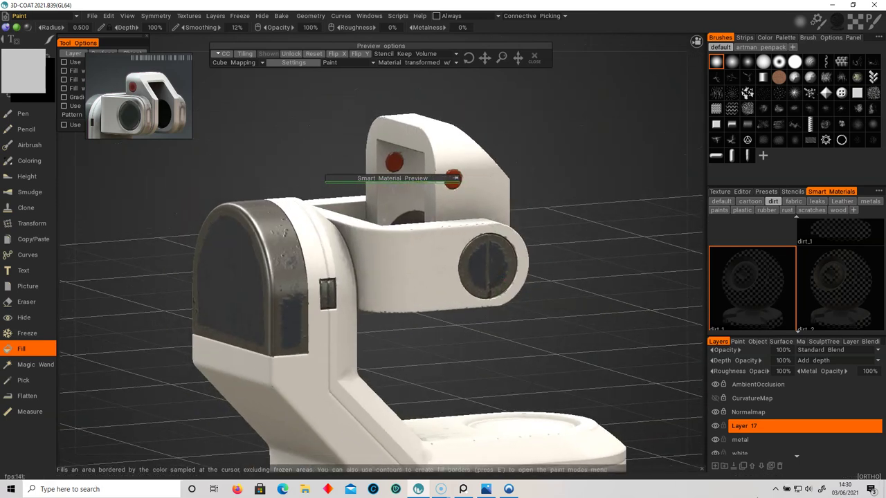
pyautogui.doubleClick(747, 427)
pyautogui.write('d')
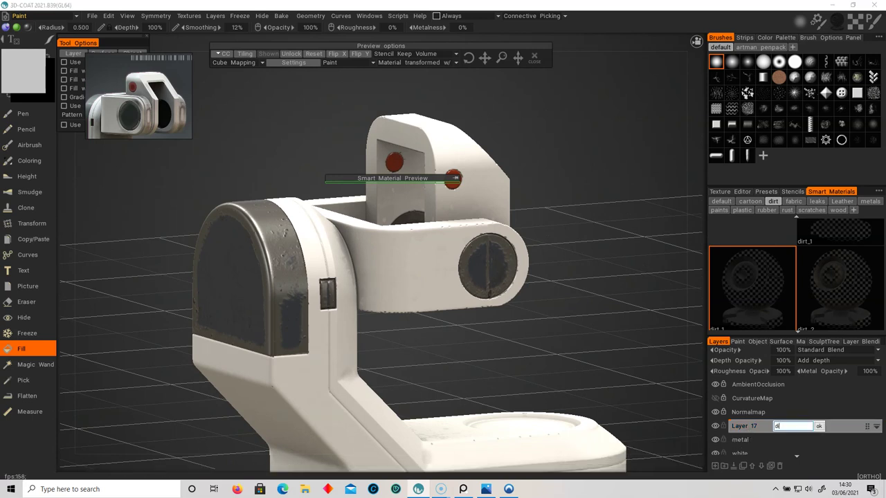
pyautogui.write('irt1')
pyautogui.press('Return')
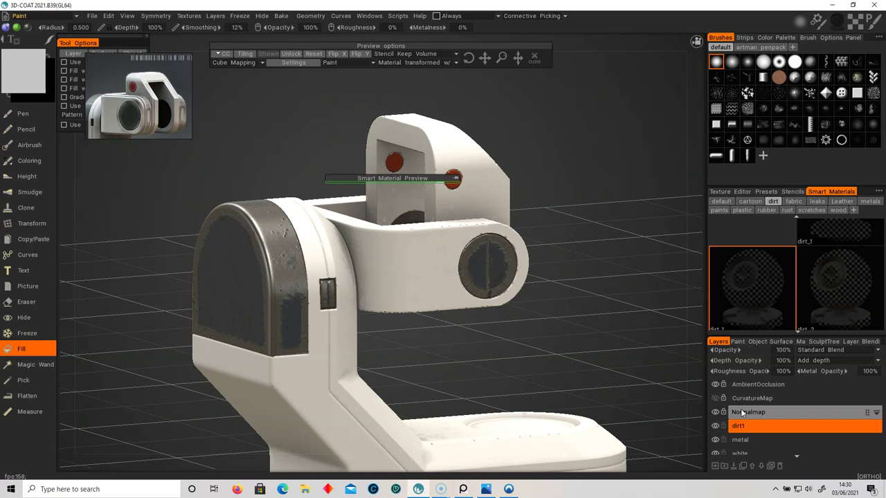
# Add a new layer above dirt1 and name it dirt2
pyautogui.click(716, 466)
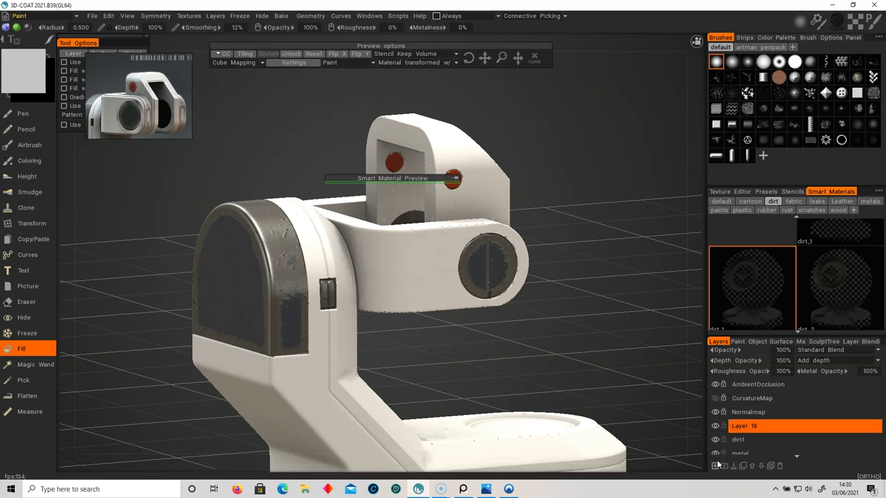
pyautogui.doubleClick(745, 427)
pyautogui.write('dirt2')
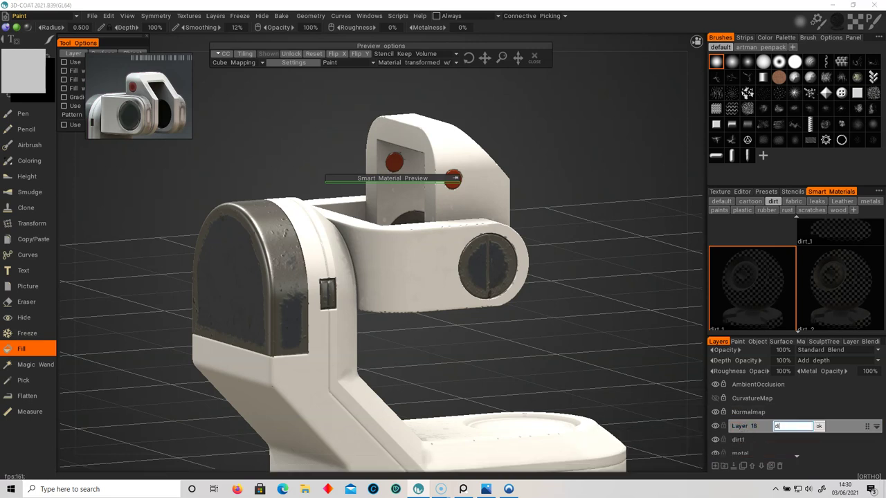
pyautogui.press('Return')
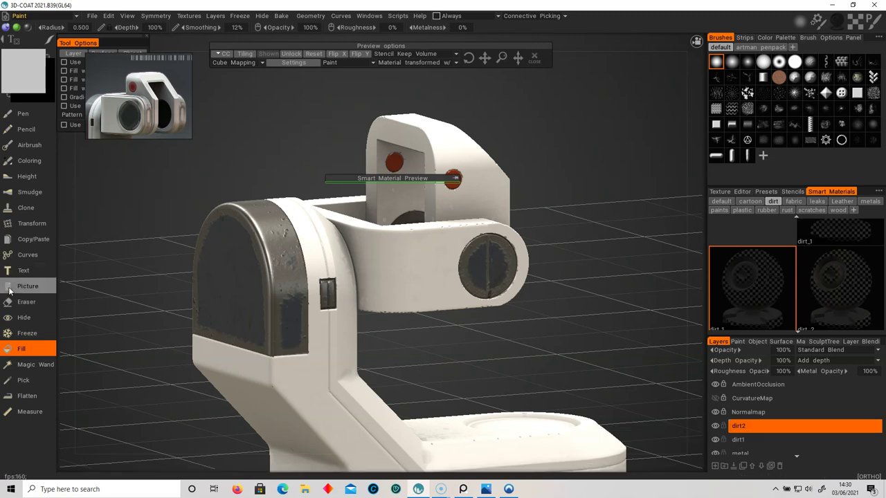
# Enlarge the Airbrush radius to about 15.6 and paint a patch of dirt_1 on the side bracket near the arm joint
pyautogui.click(29, 145)
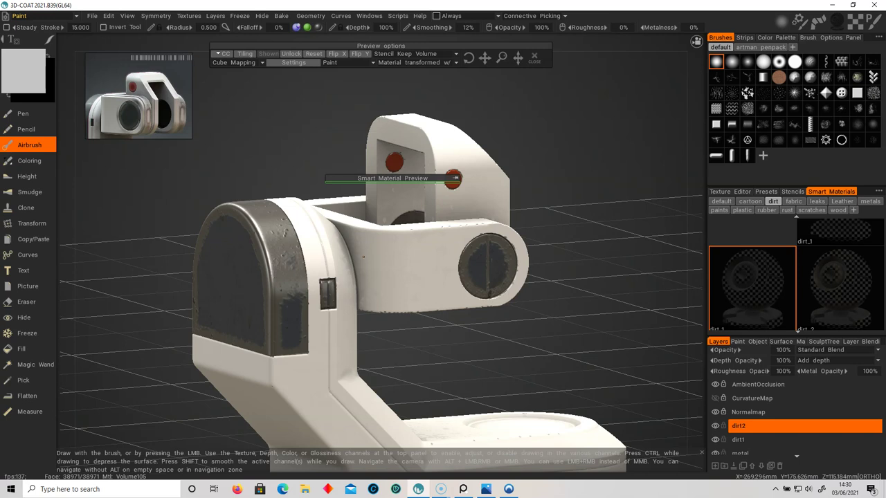
pyautogui.rightClick(365, 281)
pyautogui.moveTo(381, 283); pyautogui.dragTo(380, 291, button='right')
pyautogui.moveTo(380, 292)
pyautogui.mouseDown()
pyautogui.moveTo(377, 254)
pyautogui.moveTo(378, 271)
pyautogui.mouseUp()
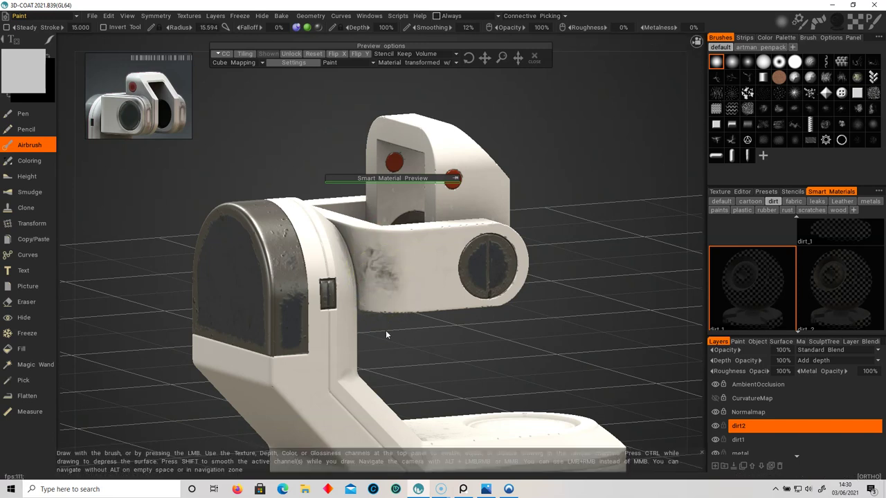
# Paint patches of dirt_1 on the opposite outer face of the side bracket and around the arm joint
pyautogui.moveTo(466, 332)
pyautogui.keyDown('alt'); pyautogui.mouseDown()
pyautogui.moveTo(413, 290)
pyautogui.moveTo(571, 330)
pyautogui.moveTo(616, 320)
pyautogui.mouseUp(); pyautogui.keyUp('alt')
pyautogui.moveTo(268, 276)
pyautogui.mouseDown()
pyautogui.moveTo(268, 297)
pyautogui.moveTo(294, 272)
pyautogui.mouseUp()
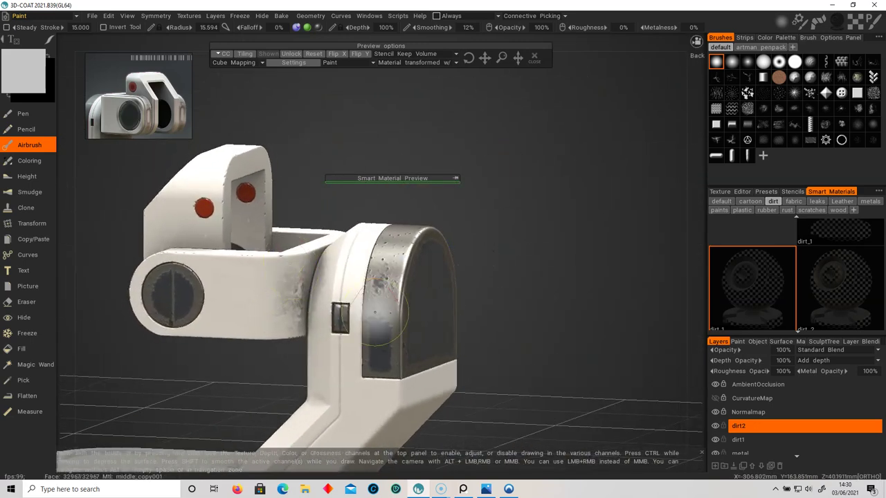
pyautogui.keyDown('alt'); pyautogui.moveTo(523, 258); pyautogui.dragTo(397, 287); pyautogui.keyUp('alt')
pyautogui.keyDown('alt'); pyautogui.moveTo(344, 317); pyautogui.dragTo(344, 400, button='middle'); pyautogui.keyUp('alt')
pyautogui.moveTo(322, 232); pyautogui.dragTo(345, 226)
# Try a dirt_1 stroke across the top of the base and undo it
pyautogui.keyDown('alt'); pyautogui.moveTo(387, 375); pyautogui.dragTo(404, 88, button='middle'); pyautogui.keyUp('alt')
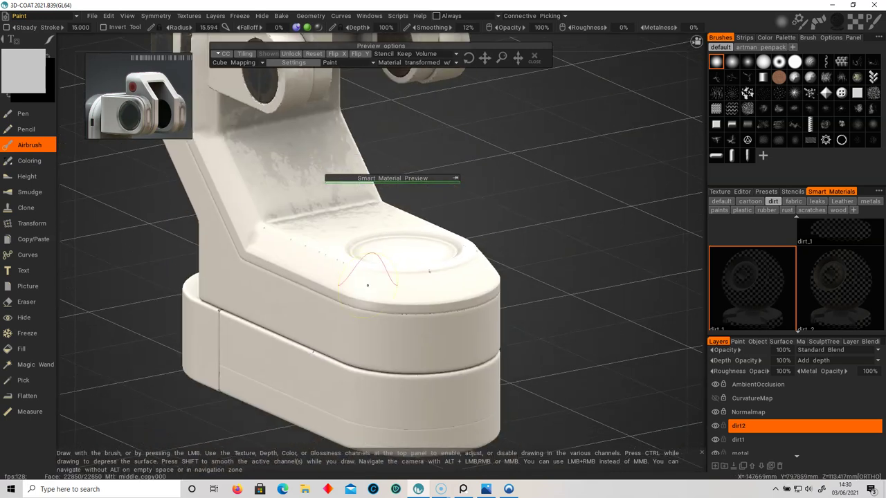
pyautogui.moveTo(289, 221); pyautogui.dragTo(384, 262)
pyautogui.hotkey('ctrl', 'z')
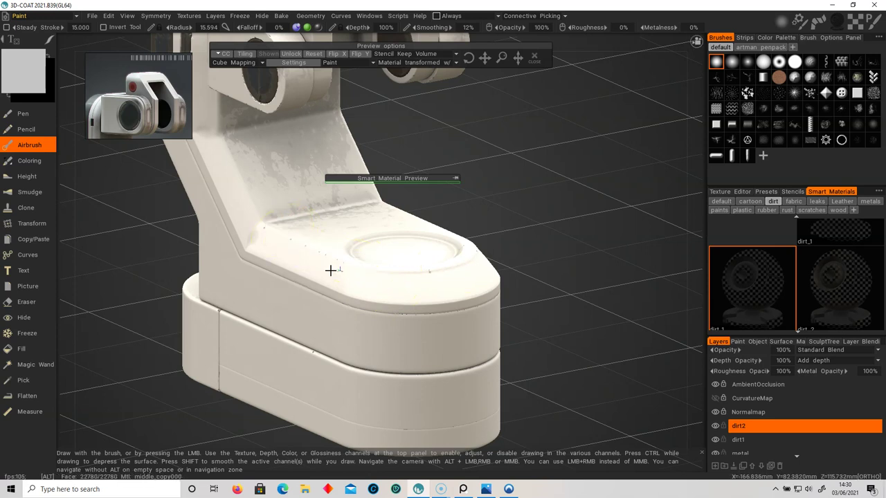
# Switch the Airbrush to the third soft round alpha and set its depth to 50%
pyautogui.keyDown('alt'); pyautogui.moveTo(330, 271); pyautogui.dragTo(346, 299); pyautogui.keyUp('alt')
pyautogui.keyDown('alt'); pyautogui.moveTo(347, 300); pyautogui.dragTo(386, 331, button='middle'); pyautogui.keyUp('alt')
pyautogui.click(750, 64)
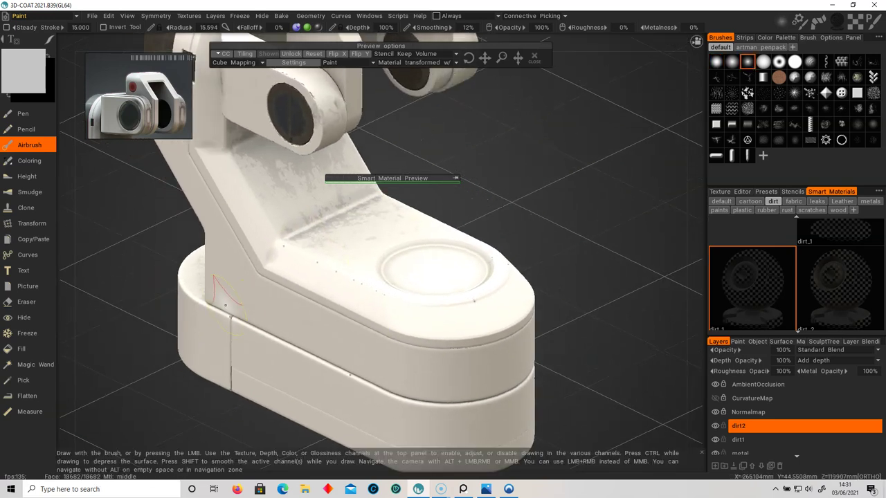
pyautogui.keyDown('alt'); pyautogui.moveTo(427, 257); pyautogui.dragTo(432, 275, button='middle'); pyautogui.keyUp('alt')
pyautogui.click(388, 27)
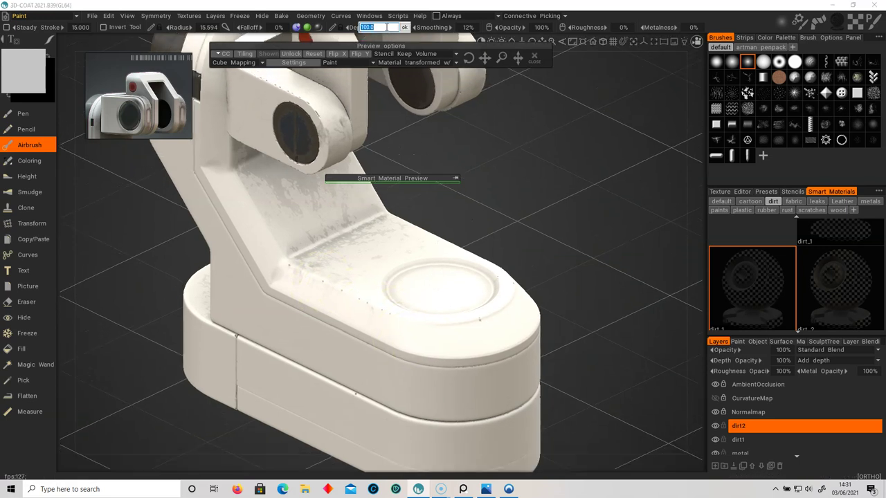
pyautogui.press('Return')
# Paint light dirt_1 smudges on the top and bevelled edge of the base, undoing a misplaced stroke
pyautogui.keyDown('alt'); pyautogui.moveTo(580, 186); pyautogui.dragTo(488, 197); pyautogui.keyUp('alt')
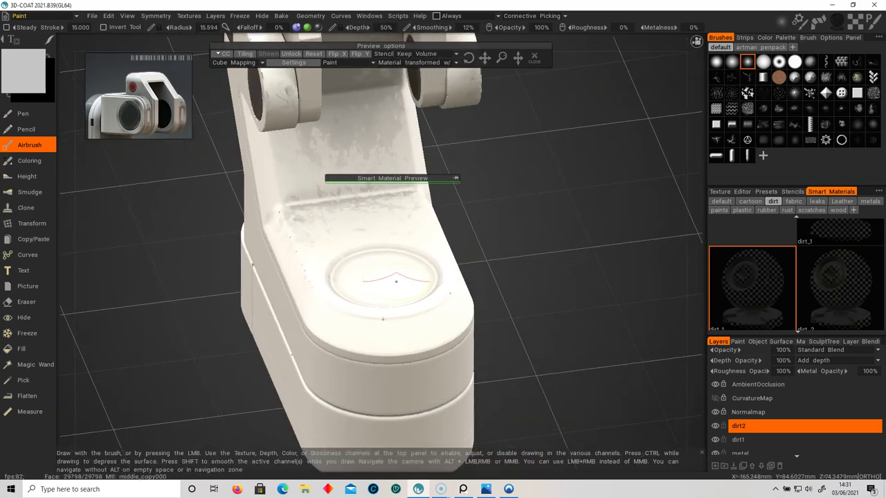
pyautogui.keyDown('alt'); pyautogui.moveTo(434, 302); pyautogui.dragTo(478, 276); pyautogui.keyUp('alt')
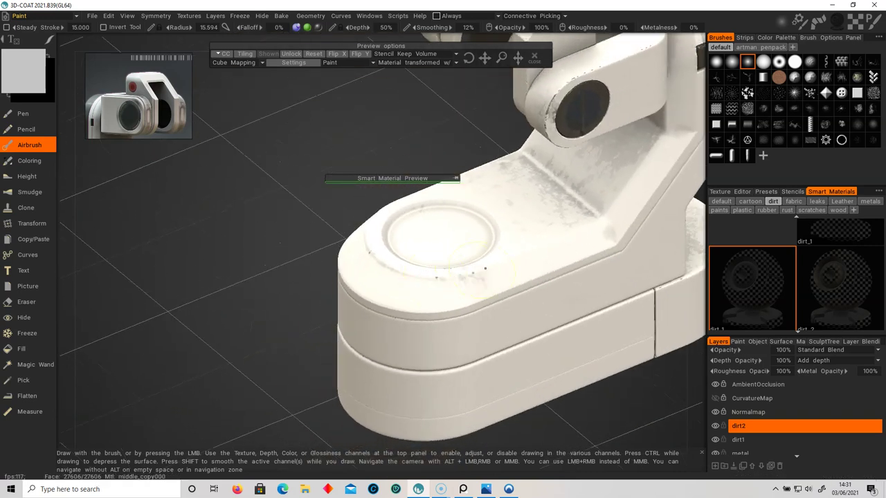
pyautogui.hotkey('ctrl', 'z')
pyautogui.moveTo(445, 241)
pyautogui.keyDown('alt'); pyautogui.mouseDown()
pyautogui.moveTo(508, 250)
pyautogui.moveTo(452, 235)
pyautogui.mouseUp(); pyautogui.keyUp('alt')
pyautogui.keyDown('alt'); pyautogui.moveTo(359, 212); pyautogui.dragTo(368, 268); pyautogui.keyUp('alt')
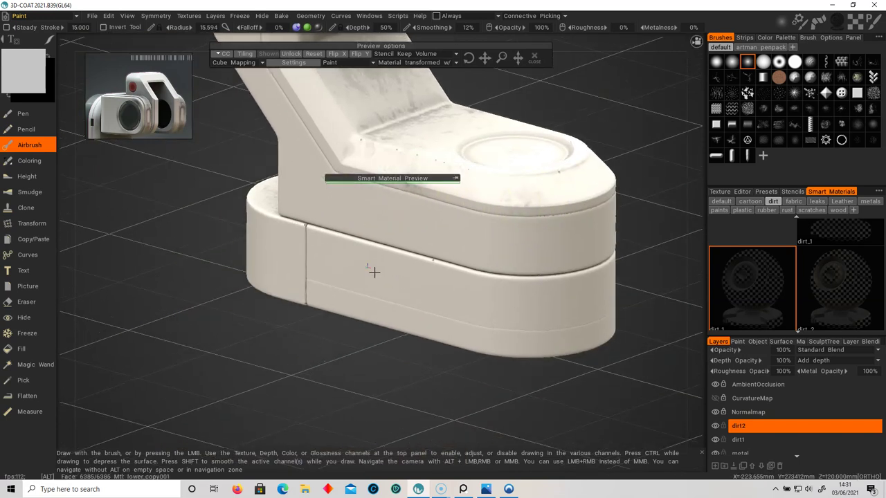
# Enlarge the Airbrush radius to span the side of the base and paint faint dirt_1 across it
pyautogui.moveTo(380, 253); pyautogui.dragTo(394, 255, button='right')
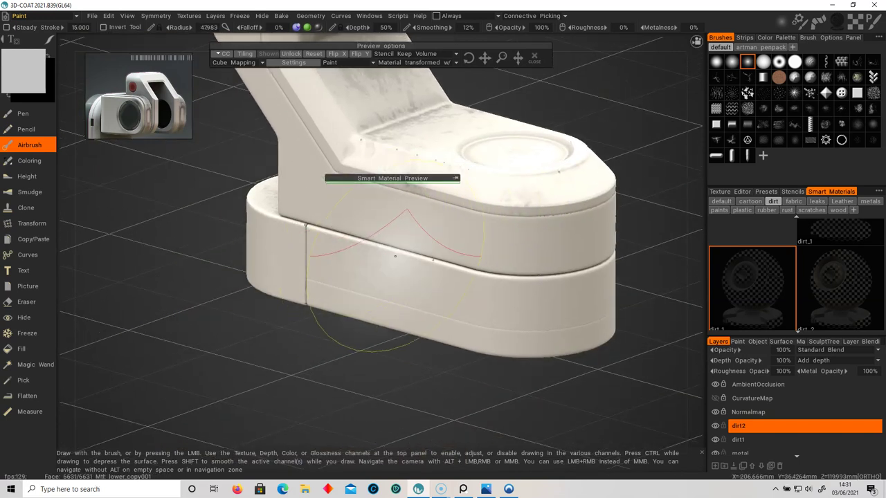
pyautogui.click(394, 257)
pyautogui.keyDown('alt'); pyautogui.moveTo(586, 275); pyautogui.dragTo(472, 302); pyautogui.keyUp('alt')
pyautogui.keyDown('alt'); pyautogui.moveTo(527, 246); pyautogui.dragTo(547, 236); pyautogui.keyUp('alt')
# Select the white smart material from the default folder and add a new layer above dirt2
pyautogui.click(722, 202)
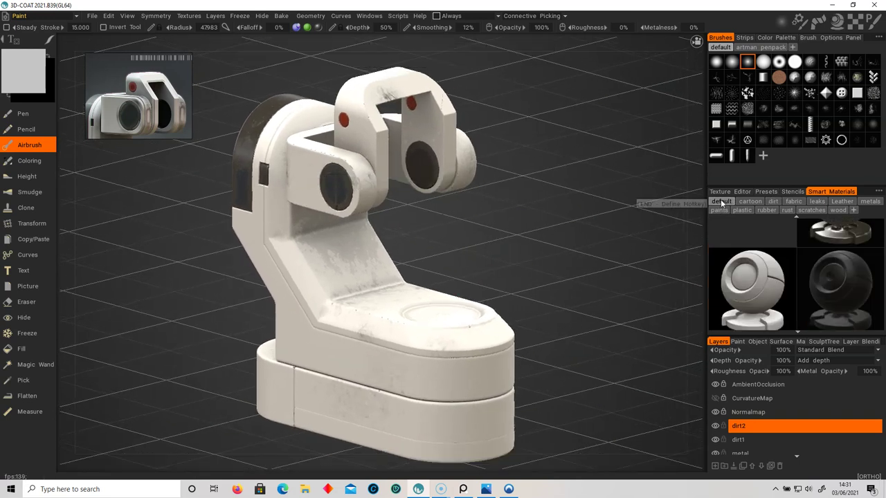
pyautogui.scroll(1, 829, 286)
pyautogui.moveTo(829, 285)
pyautogui.scroll(-1, 829, 286)
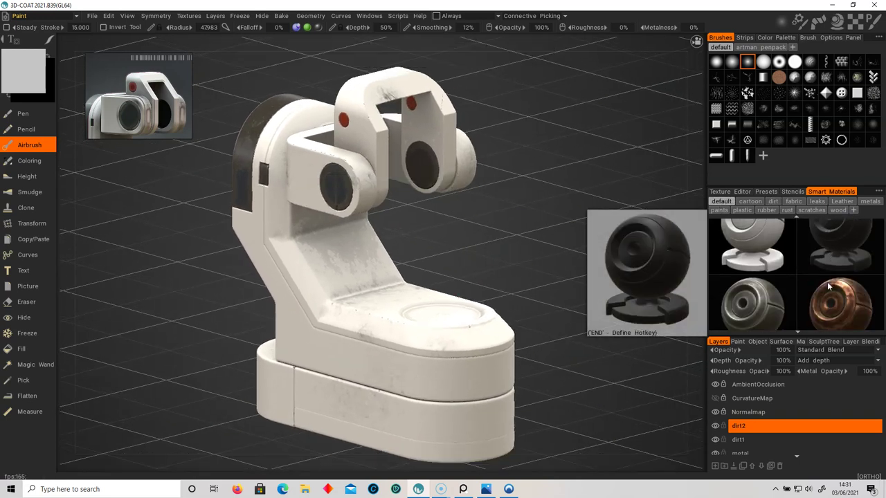
pyautogui.click(759, 294)
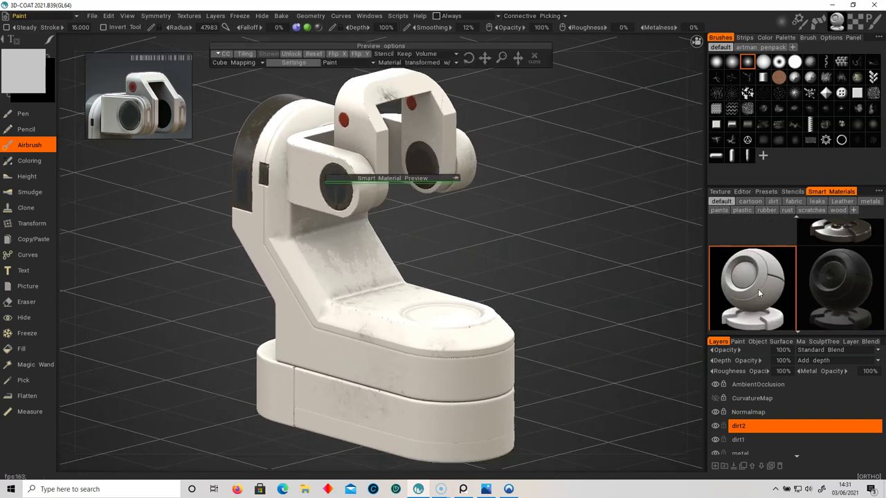
pyautogui.click(716, 465)
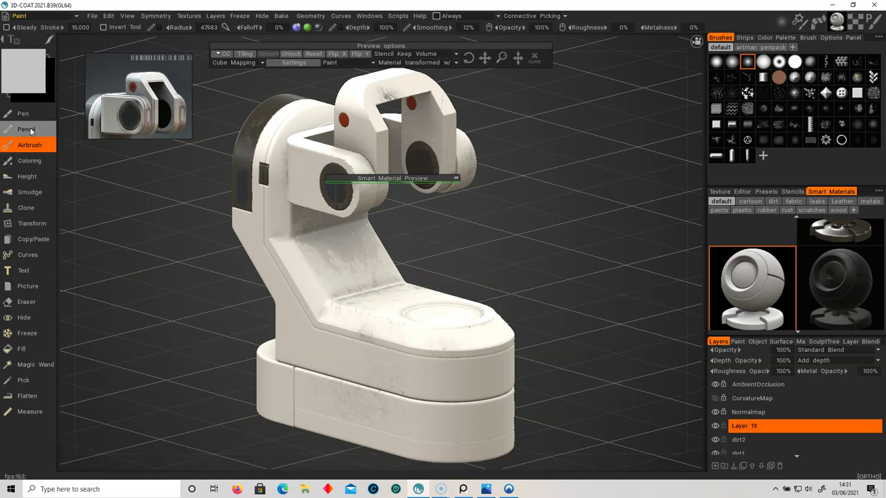
# Activate the Pen tool with the thin branching scratch alpha and reduce its radius to about 10.7 over the base edge
pyautogui.click(28, 133)
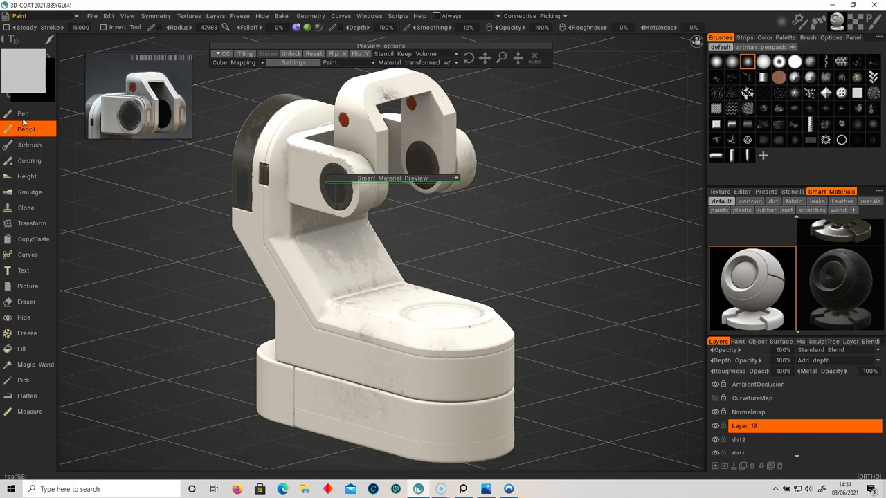
pyautogui.click(23, 115)
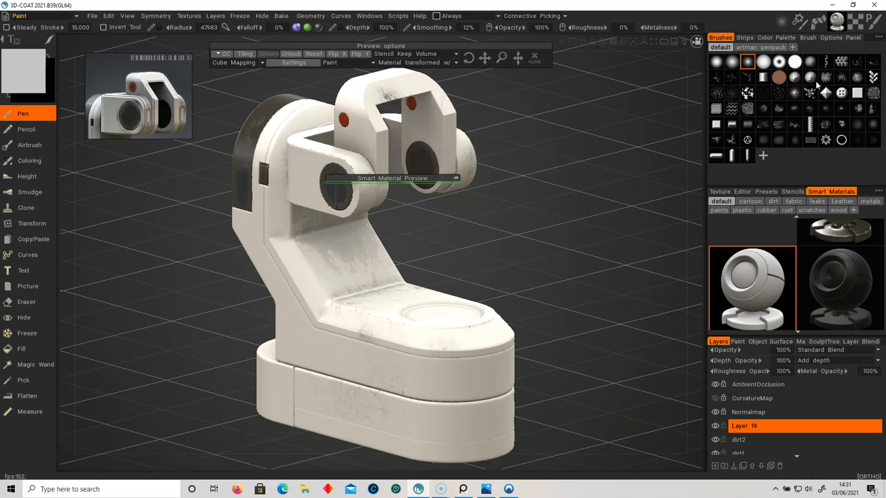
pyautogui.click(747, 77)
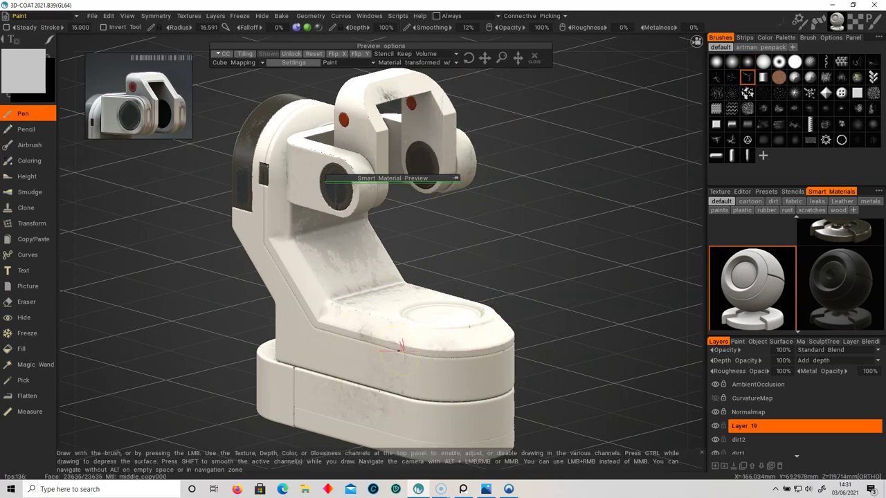
pyautogui.scroll(-2, 414, 355)
pyautogui.keyDown('alt'); pyautogui.moveTo(488, 291); pyautogui.dragTo(492, 289, button='middle'); pyautogui.keyUp('alt')
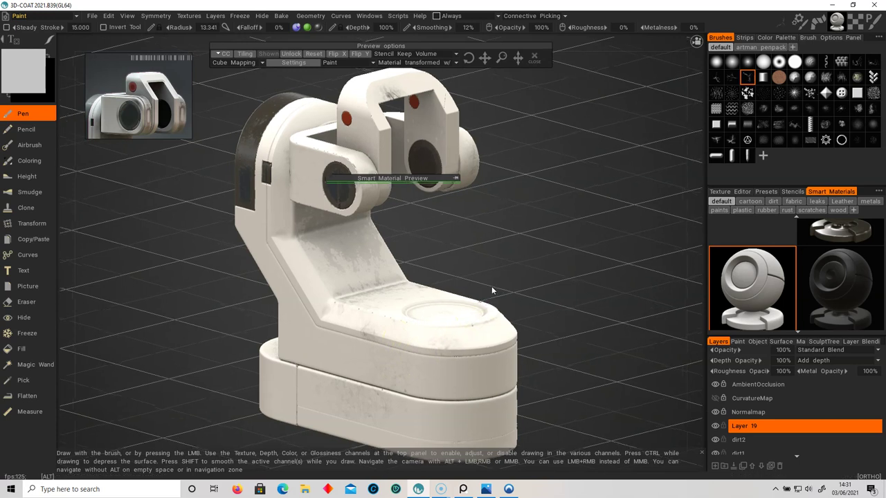
pyautogui.keyDown('alt'); pyautogui.moveTo(492, 291); pyautogui.dragTo(497, 282); pyautogui.keyUp('alt')
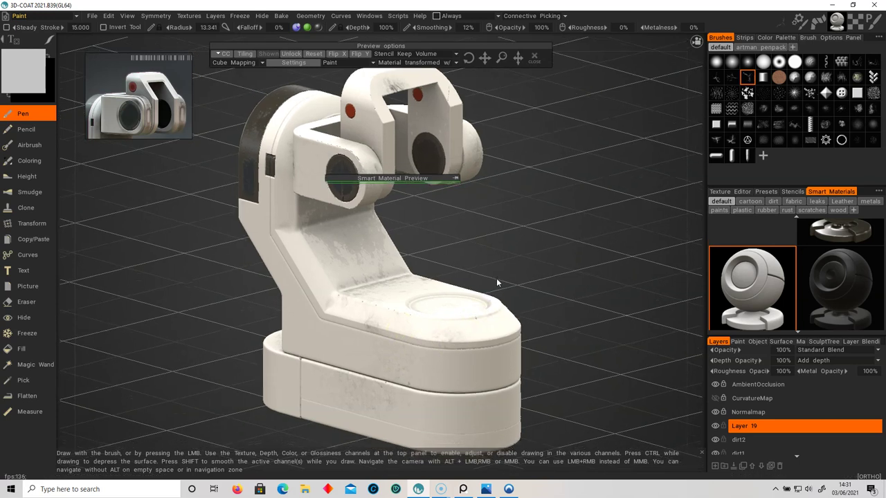
pyautogui.click(742, 427)
pyautogui.scroll(5, 518, 350)
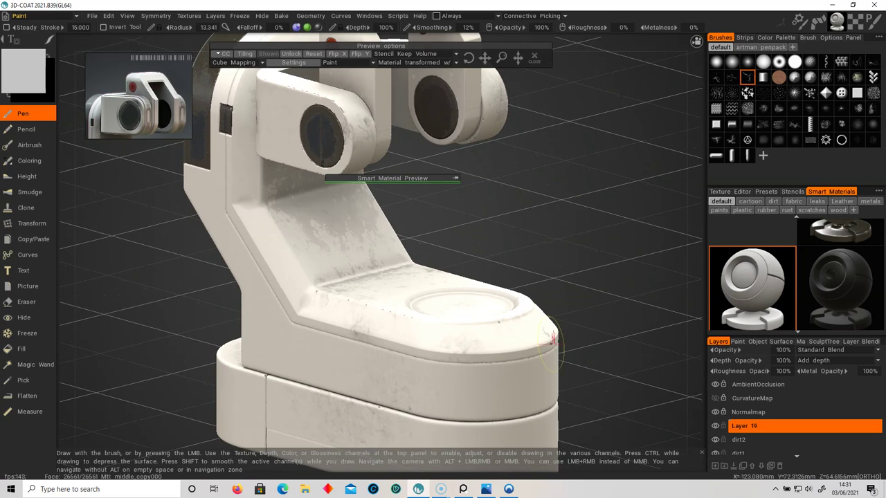
pyautogui.keyDown('alt'); pyautogui.moveTo(603, 409); pyautogui.dragTo(584, 372); pyautogui.keyUp('alt')
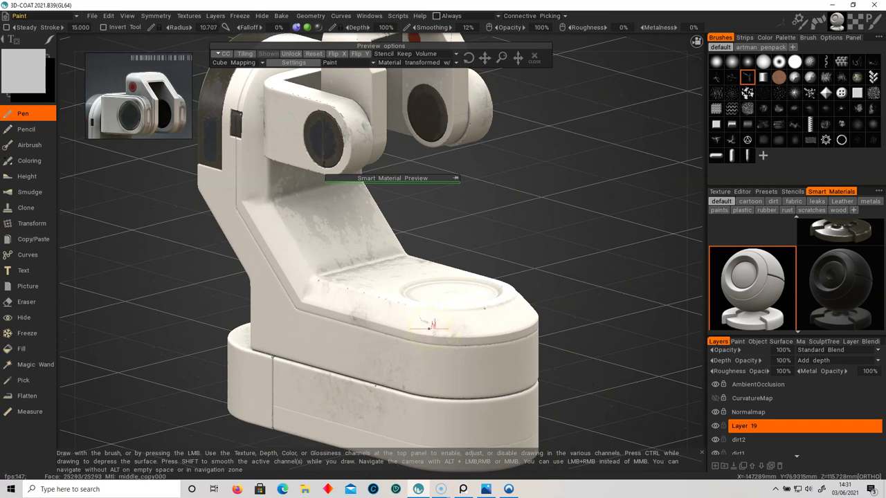
# Rename the new layer above dirt2 as scratch
pyautogui.doubleClick(744, 427)
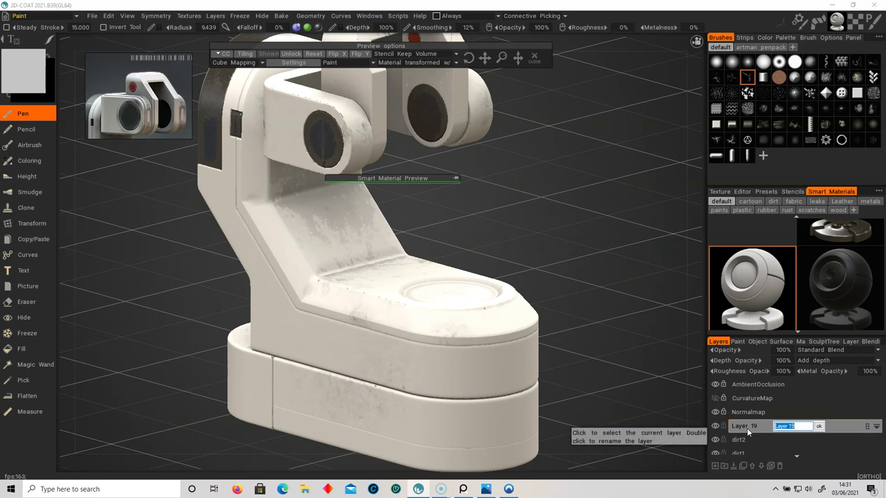
pyautogui.write('scratch')
pyautogui.press('Return')
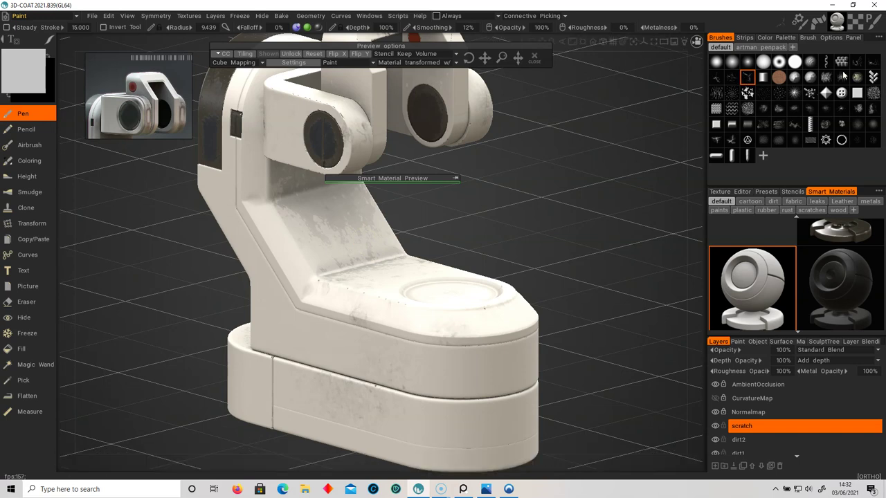
# Switch the Pen to the scratch alpha that ends the first brush row and set the radius to about 11.4
pyautogui.click(872, 62)
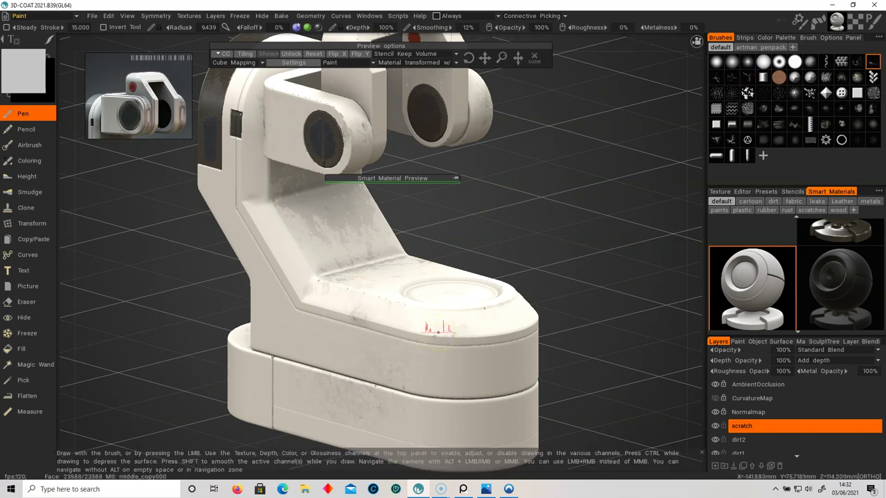
pyautogui.scroll(3, 459, 322)
# Try stamping scratches at 100% depth on the bevelled upper edge of the base and undo them
pyautogui.click(365, 306)
pyautogui.moveTo(524, 340)
pyautogui.keyDown('alt'); pyautogui.mouseDown()
pyautogui.moveTo(537, 332)
pyautogui.moveTo(505, 326)
pyautogui.mouseUp(); pyautogui.keyUp('alt')
pyautogui.click(503, 325)
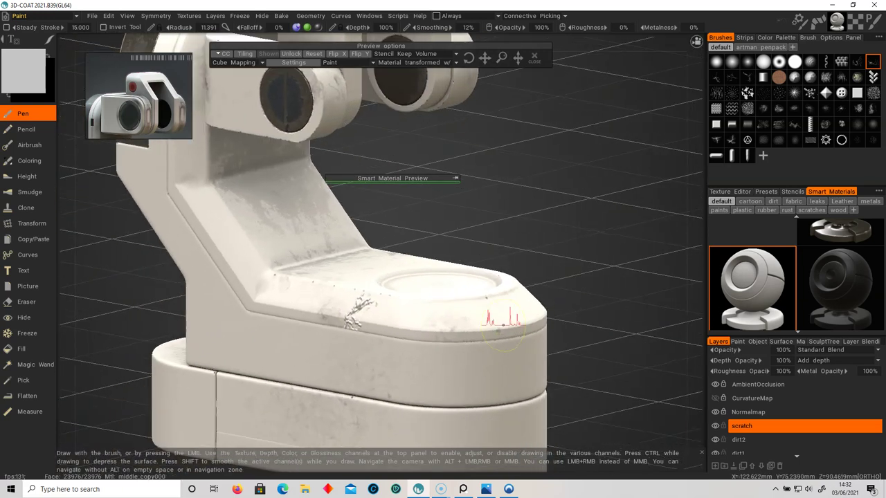
pyautogui.hotkey('ctrl', 'z')
pyautogui.click(375, 322)
pyautogui.keyDown('alt'); pyautogui.moveTo(520, 387); pyautogui.dragTo(513, 340); pyautogui.keyUp('alt')
pyautogui.hotkey('ctrl', 'z')
# Try a scratch stamp at 30% depth on the upper edge of the base and undo it
pyautogui.click(388, 28)
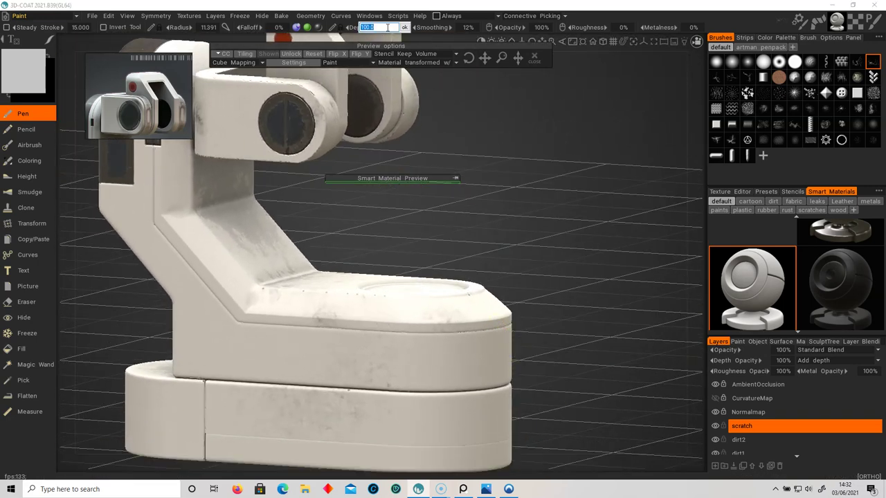
pyautogui.write('30')
pyautogui.press('Return')
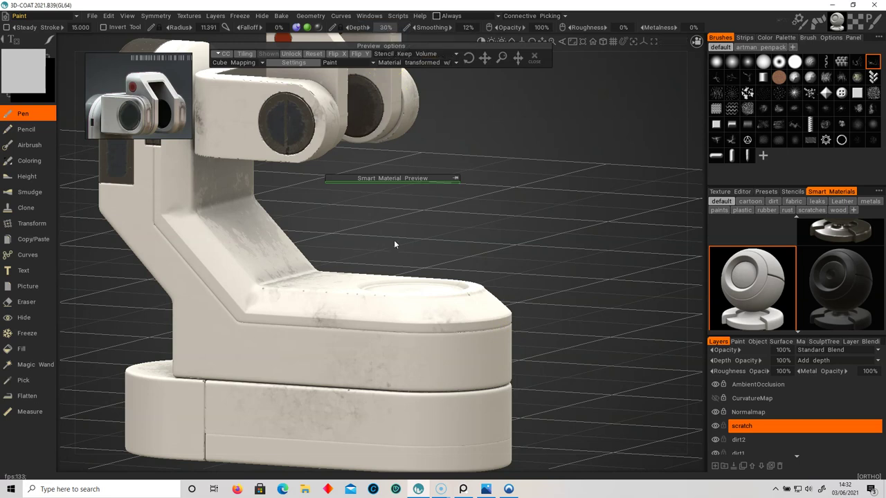
pyautogui.click(379, 328)
pyautogui.keyDown('alt'); pyautogui.moveTo(439, 339); pyautogui.dragTo(421, 344); pyautogui.keyUp('alt')
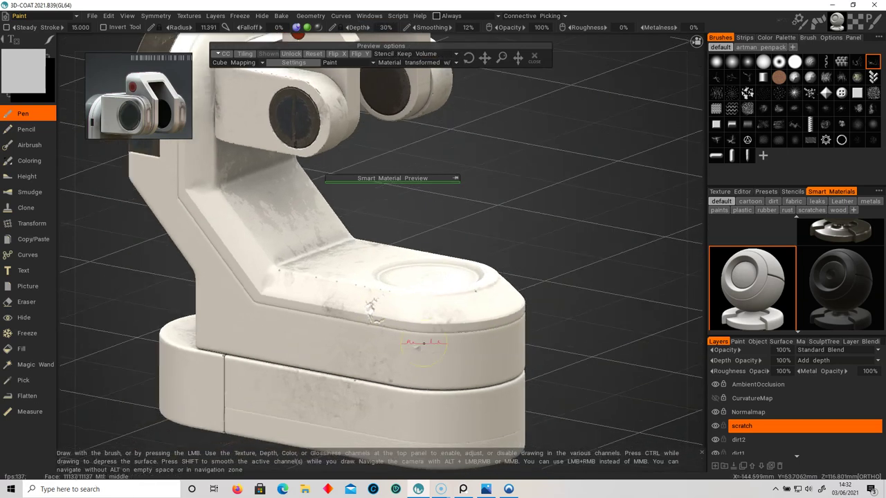
pyautogui.hotkey('ctrl', 'z')
# Set the Pen depth to 10% and add a shallow scratch to the bevelled upper edge of the base
pyautogui.click(387, 28)
pyautogui.write('10')
pyautogui.press('Return')
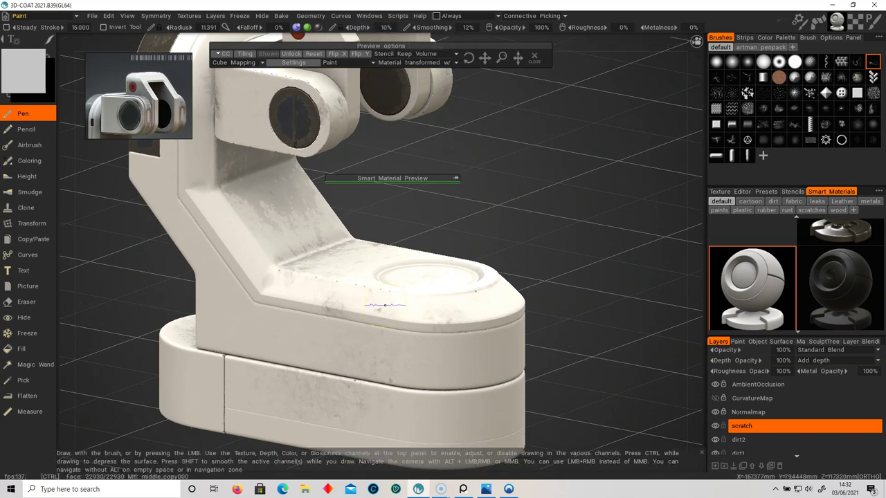
pyautogui.keyDown('alt'); pyautogui.moveTo(472, 302); pyautogui.dragTo(516, 298); pyautogui.keyUp('alt')
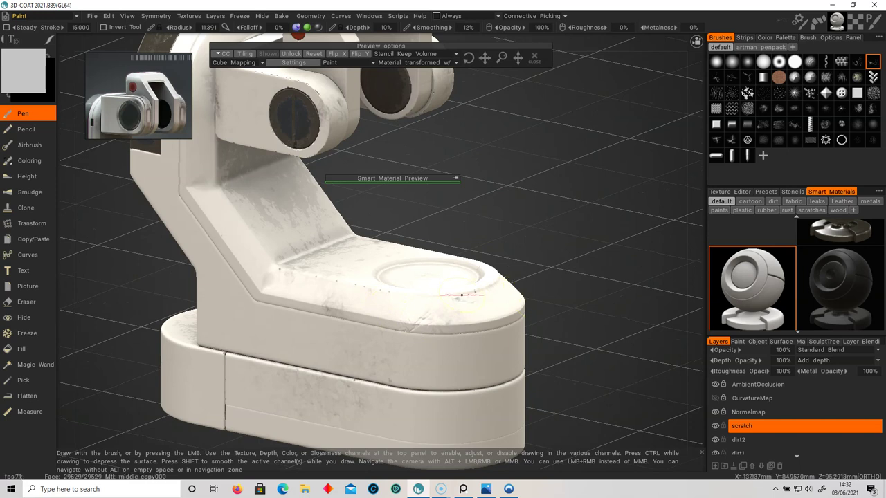
# Enlarge the Pen radius to about 21.3 and engrave scratches along the seam and lower block of the base, undoing one stamp
pyautogui.keyDown('alt'); pyautogui.moveTo(446, 331); pyautogui.dragTo(426, 346); pyautogui.keyUp('alt')
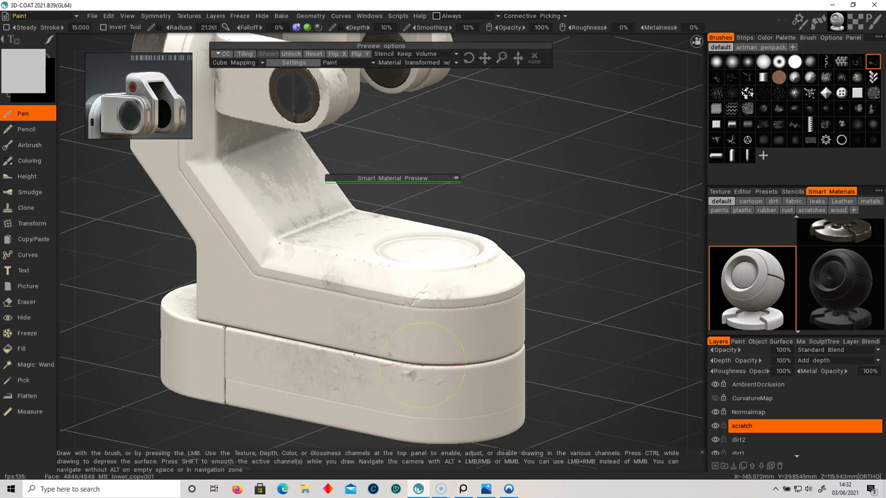
pyautogui.keyDown('alt'); pyautogui.moveTo(528, 349); pyautogui.dragTo(511, 340); pyautogui.keyUp('alt')
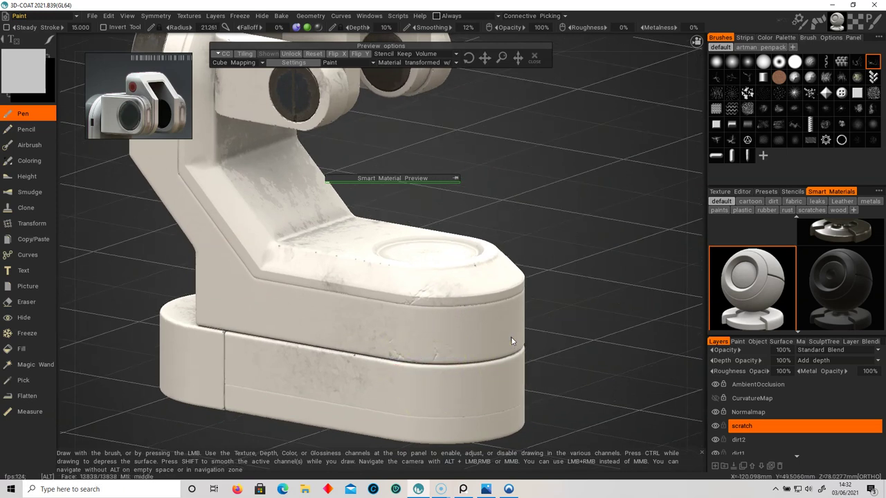
pyautogui.keyDown('alt'); pyautogui.moveTo(511, 341); pyautogui.dragTo(508, 291, button='middle'); pyautogui.keyUp('alt')
pyautogui.keyDown('ctrl'); pyautogui.click(462, 375); pyautogui.keyUp('ctrl')
pyautogui.keyDown('ctrl'); pyautogui.click(436, 388); pyautogui.keyUp('ctrl')
pyautogui.keyDown('ctrl'); pyautogui.click(428, 379); pyautogui.keyUp('ctrl')
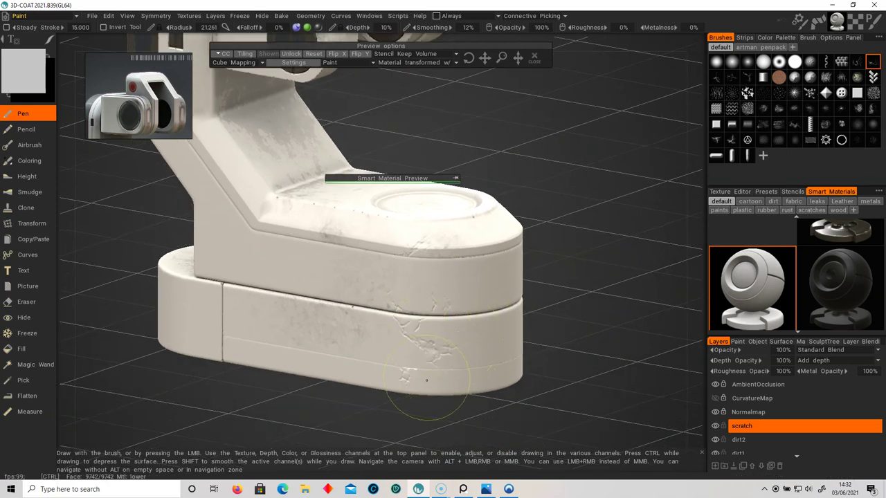
pyautogui.hotkey('ctrl', 'z')
pyautogui.keyDown('ctrl'); pyautogui.click(429, 357); pyautogui.keyUp('ctrl')
# Reduce the Pen radius to about 8.3 and check the scratches with the whole arm in view
pyautogui.keyDown('alt'); pyautogui.moveTo(433, 377); pyautogui.dragTo(450, 372); pyautogui.keyUp('alt')
pyautogui.moveTo(450, 372); pyautogui.dragTo(446, 383, button='right')
pyautogui.keyDown('alt'); pyautogui.moveTo(442, 395); pyautogui.dragTo(512, 341); pyautogui.keyUp('alt')
pyautogui.keyDown('alt'); pyautogui.moveTo(512, 340); pyautogui.dragTo(565, 393, button='middle'); pyautogui.keyUp('alt')
pyautogui.keyDown('alt'); pyautogui.moveTo(358, 243); pyautogui.dragTo(390, 294, button='middle'); pyautogui.keyUp('alt')
pyautogui.keyDown('alt'); pyautogui.moveTo(366, 239); pyautogui.dragTo(479, 295); pyautogui.keyUp('alt')
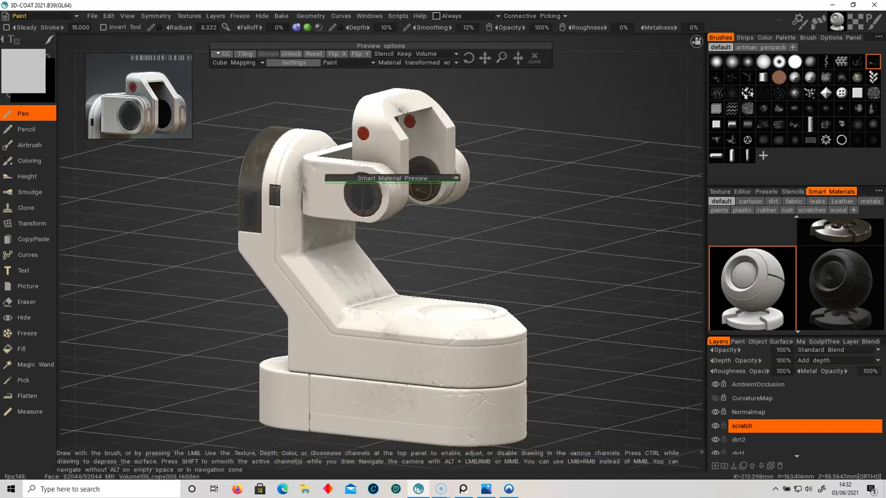
# Move the Smart Material Preview window clear of the arm and inspect the painted model from a lower angle
pyautogui.moveTo(417, 178); pyautogui.dragTo(643, 77)
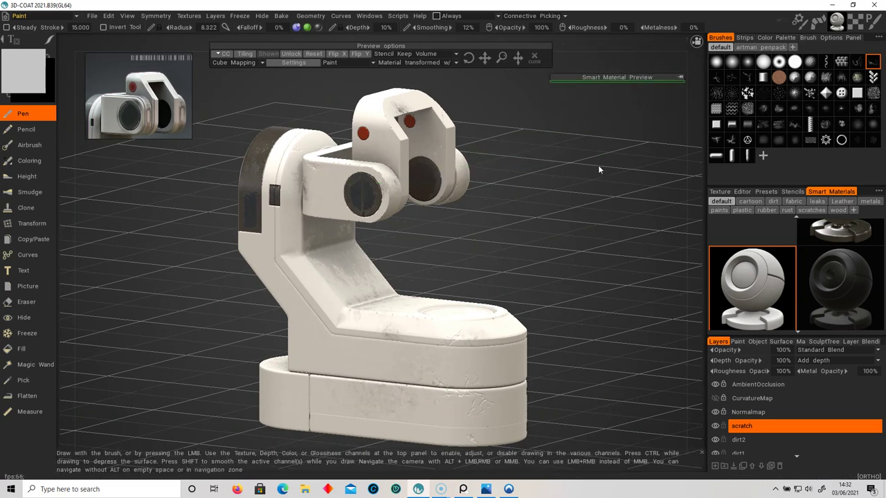
pyautogui.moveTo(575, 181)
pyautogui.keyDown('alt'); pyautogui.mouseDown()
pyautogui.moveTo(561, 197)
pyautogui.moveTo(621, 181)
pyautogui.moveTo(655, 184)
pyautogui.moveTo(644, 170)
pyautogui.moveTo(575, 208)
pyautogui.mouseUp(); pyautogui.keyUp('alt')
pyautogui.keyDown('alt'); pyautogui.moveTo(410, 277); pyautogui.dragTo(412, 255); pyautogui.keyUp('alt')
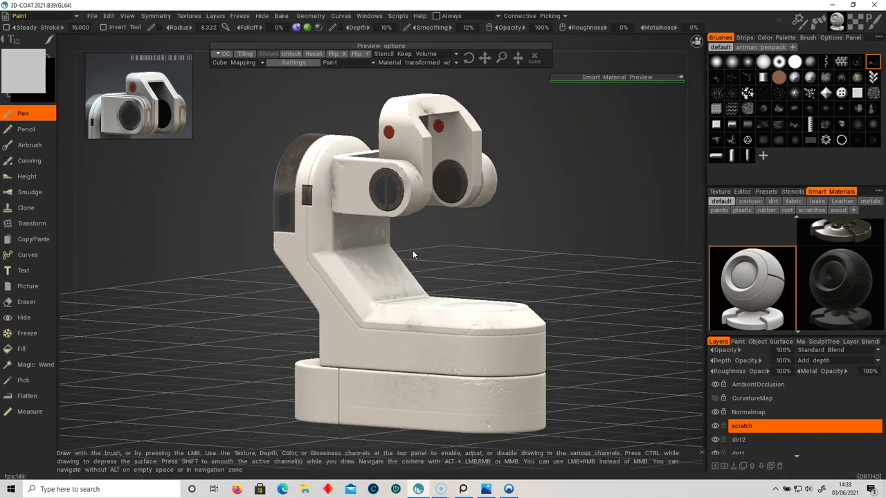
# Switch from the Paint room to the Render room and frame the whole robotic arm
pyautogui.click(77, 17)
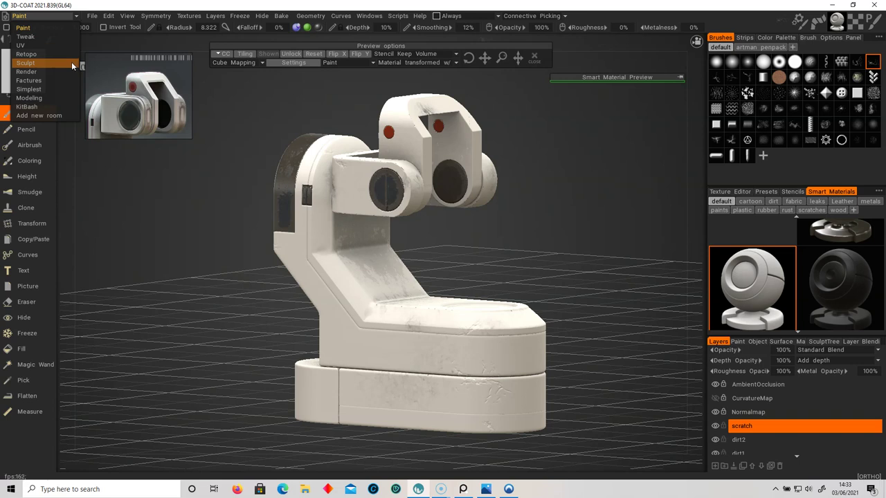
pyautogui.click(52, 71)
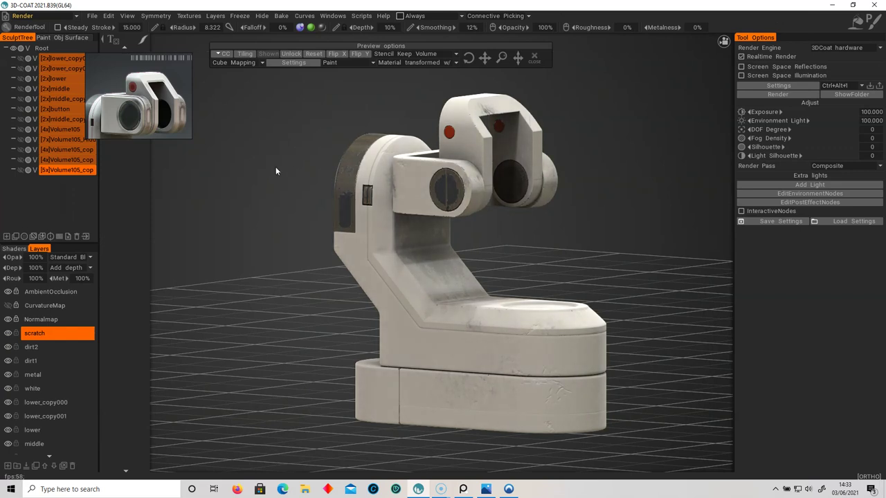
pyautogui.keyDown('alt'); pyautogui.moveTo(251, 184); pyautogui.dragTo(245, 182); pyautogui.keyUp('alt')
pyautogui.keyDown('alt'); pyautogui.moveTo(533, 202); pyautogui.dragTo(612, 216); pyautogui.keyUp('alt')
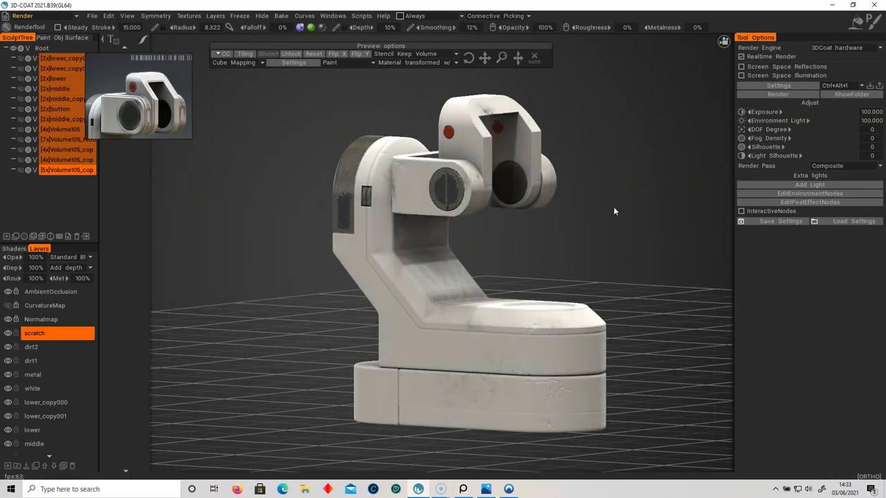
# Try the perspective projection on the arm and return to the orthographic projection
pyautogui.click(632, 42)
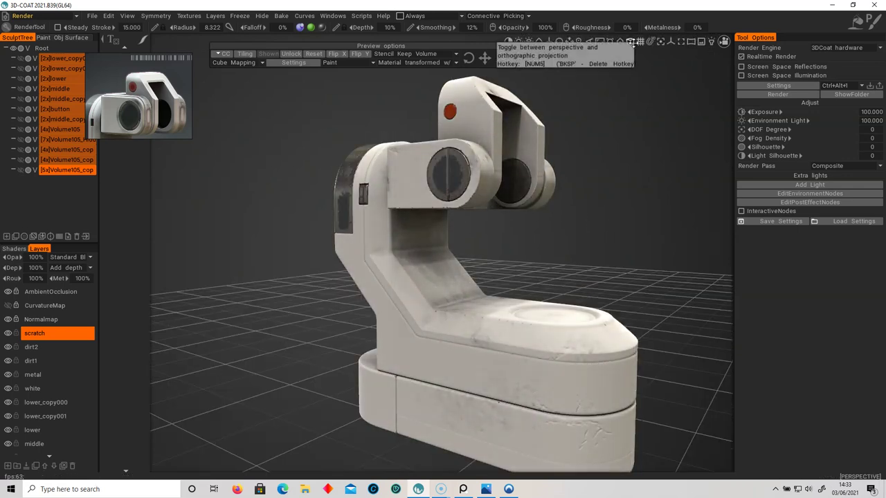
pyautogui.keyDown('alt'); pyautogui.moveTo(623, 170); pyautogui.dragTo(603, 197, button='right'); pyautogui.keyUp('alt')
pyautogui.keyDown('alt'); pyautogui.moveTo(600, 198); pyautogui.dragTo(591, 217); pyautogui.keyUp('alt')
pyautogui.keyDown('alt'); pyautogui.moveTo(592, 217); pyautogui.dragTo(598, 221, button='right'); pyautogui.keyUp('alt')
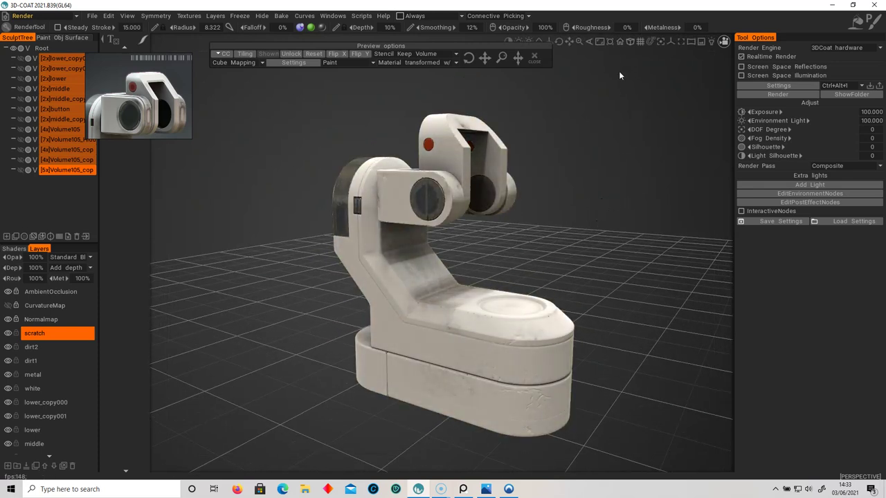
pyautogui.click(632, 42)
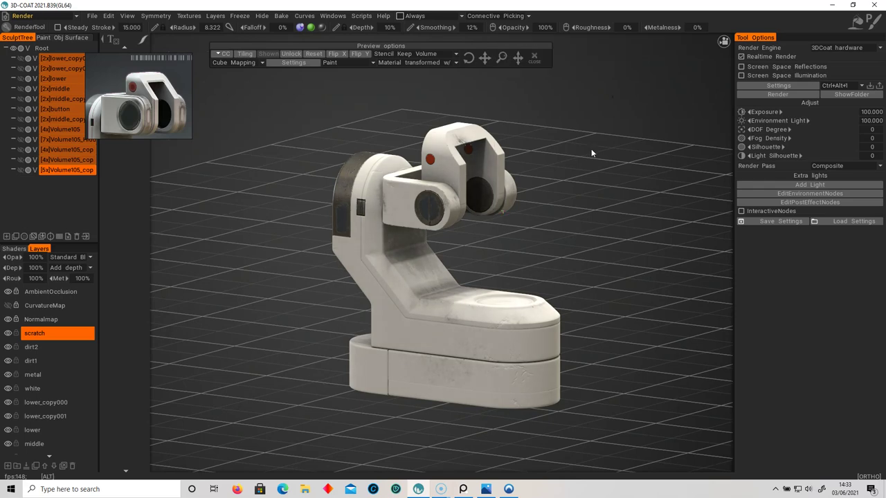
pyautogui.keyDown('alt'); pyautogui.moveTo(592, 149); pyautogui.dragTo(618, 179, button='right'); pyautogui.keyUp('alt')
pyautogui.keyDown('alt'); pyautogui.moveTo(618, 179); pyautogui.dragTo(596, 168); pyautogui.keyUp('alt')
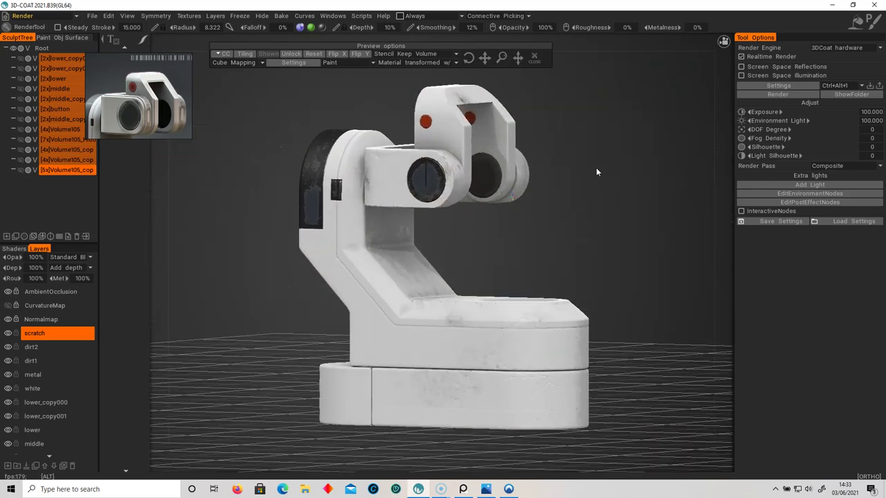
pyautogui.keyDown('alt'); pyautogui.moveTo(598, 184); pyautogui.dragTo(591, 184, button='middle'); pyautogui.keyUp('alt')
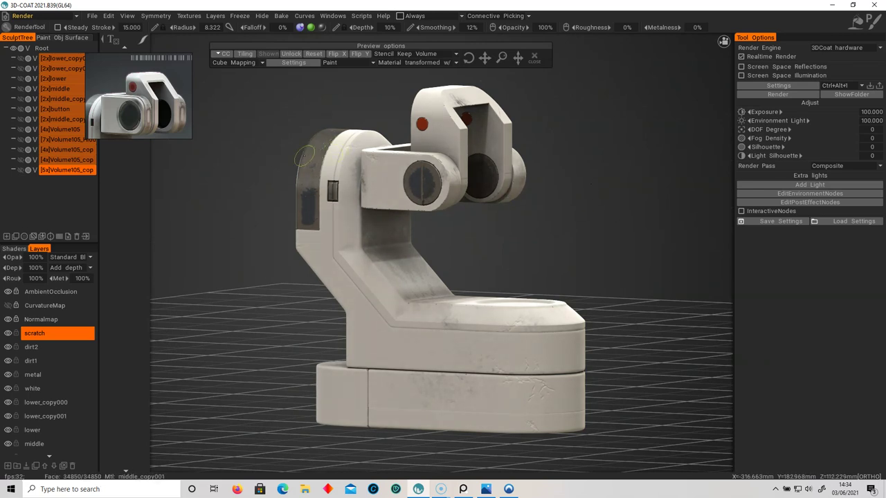
# Resize the reference image window and zoom it out to show both arm views in full for comparison with the model
pyautogui.moveTo(189, 138); pyautogui.dragTo(319, 202)
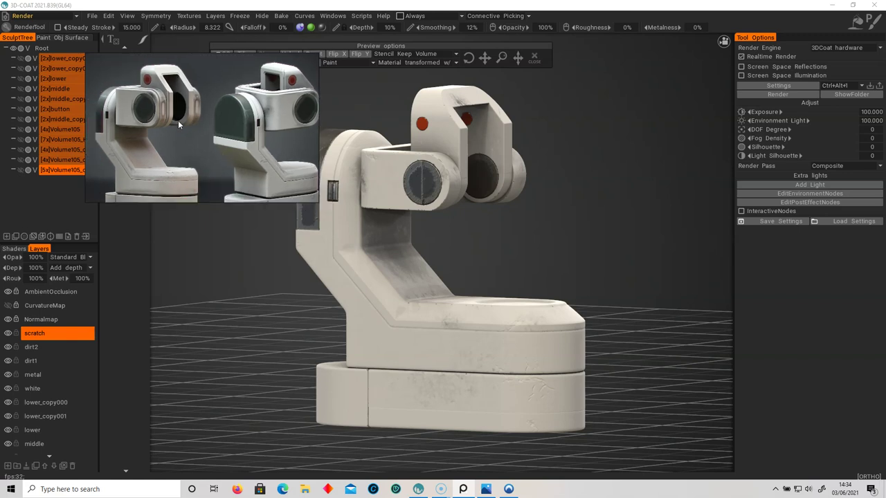
pyautogui.moveTo(209, 134); pyautogui.dragTo(195, 126, button='middle')
pyautogui.moveTo(315, 200); pyautogui.dragTo(412, 255)
pyautogui.moveTo(344, 207); pyautogui.dragTo(274, 171)
pyautogui.moveTo(407, 254); pyautogui.dragTo(290, 187)
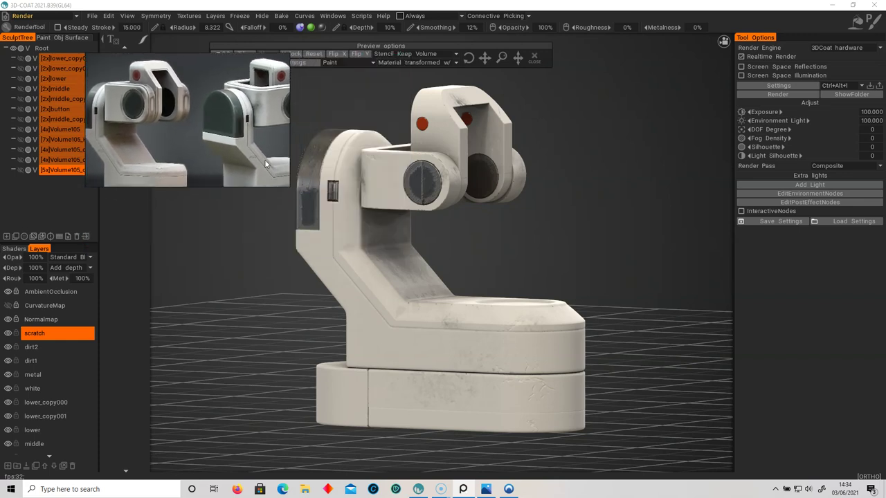
pyautogui.scroll(-3, 170, 105)
pyautogui.moveTo(289, 186); pyautogui.dragTo(250, 153)
pyautogui.moveTo(243, 217)
pyautogui.keyDown('alt'); pyautogui.mouseDown()
pyautogui.moveTo(281, 249)
pyautogui.moveTo(469, 251)
pyautogui.moveTo(460, 258)
pyautogui.mouseUp(); pyautogui.keyUp('alt')
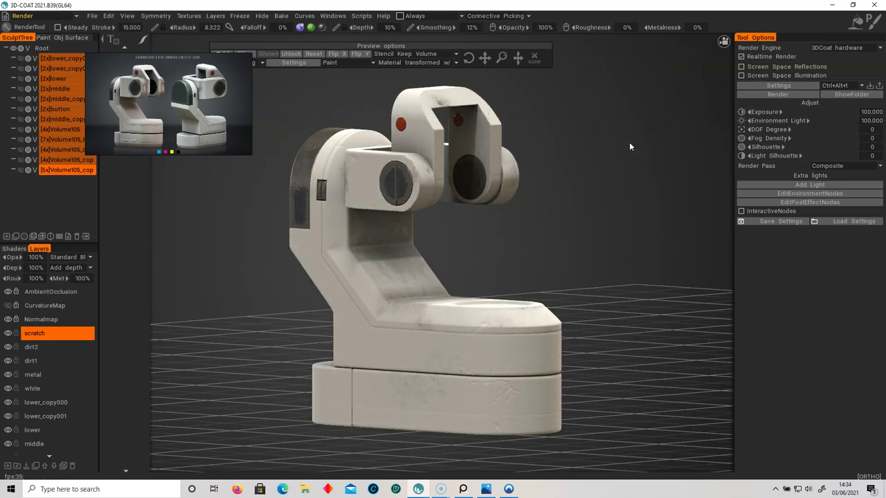
# Hide the 3D grid and move the Preview options window, with the arm framed in a front three-quarter view
pyautogui.moveTo(623, 61)
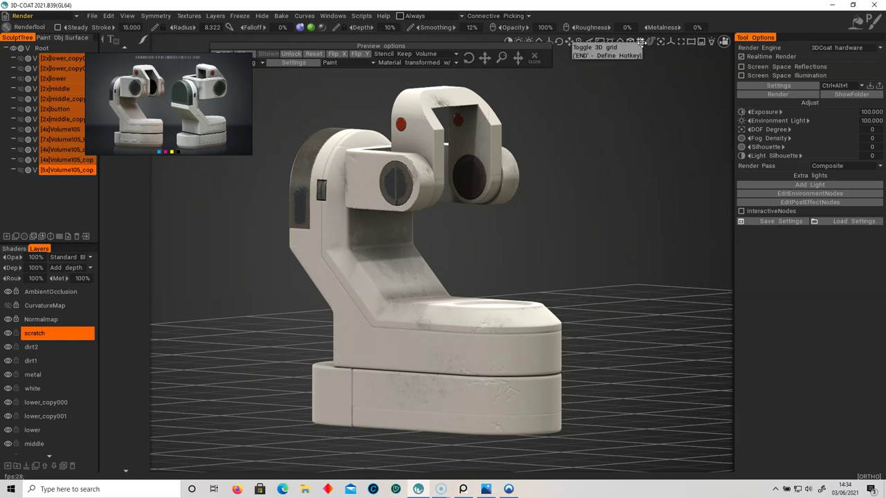
pyautogui.click(641, 42)
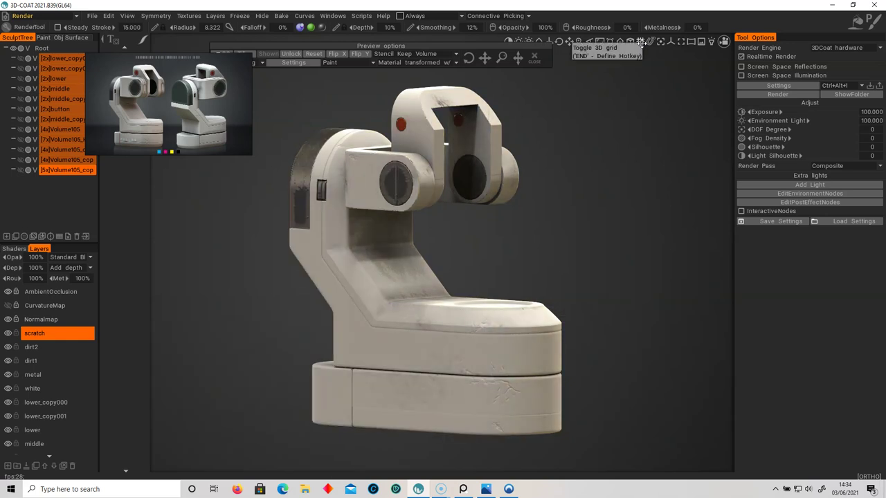
pyautogui.keyDown('alt'); pyautogui.moveTo(641, 211); pyautogui.dragTo(641, 221); pyautogui.keyUp('alt')
pyautogui.keyDown('alt'); pyautogui.moveTo(641, 221); pyautogui.dragTo(635, 211, button='middle'); pyautogui.keyUp('alt')
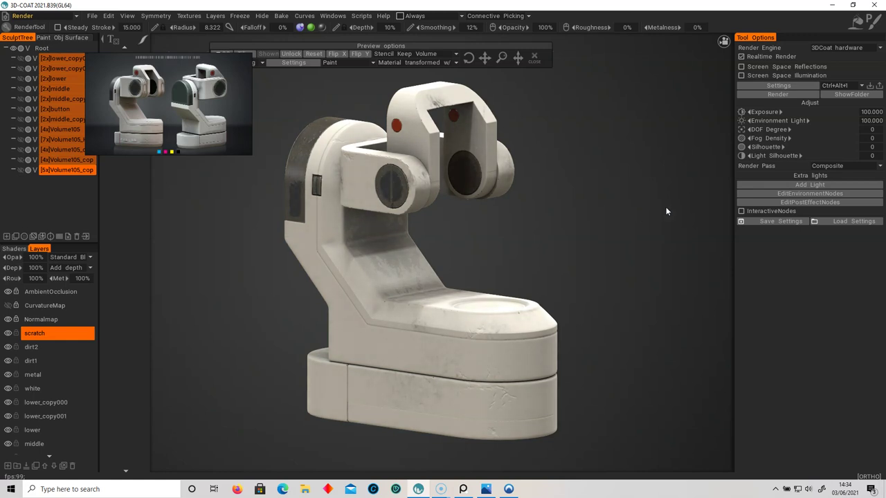
pyautogui.moveTo(644, 72)
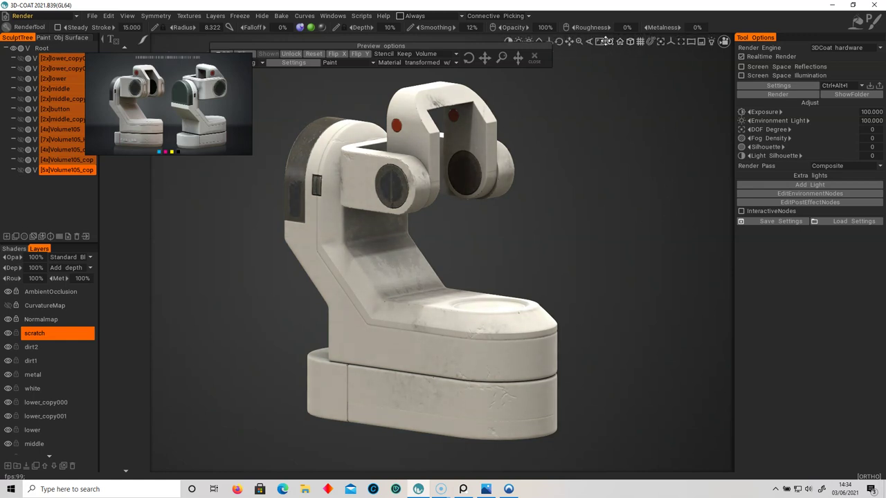
pyautogui.click(690, 41)
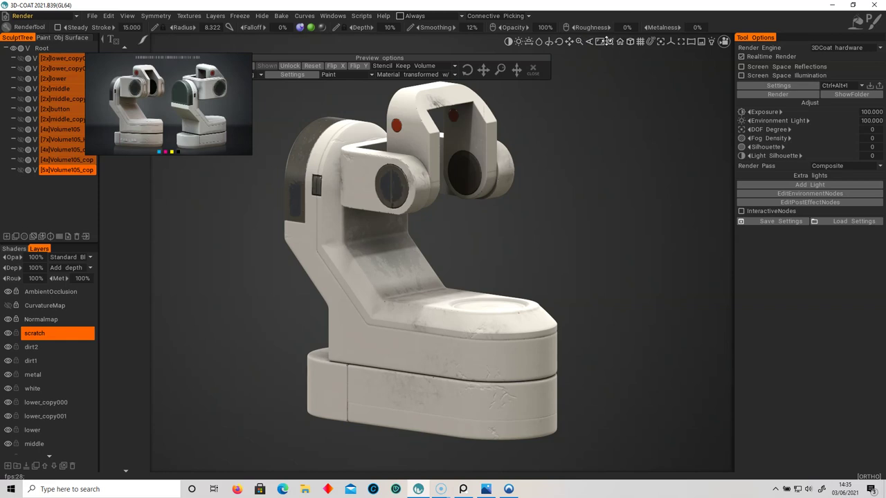
pyautogui.moveTo(431, 58); pyautogui.dragTo(472, 51)
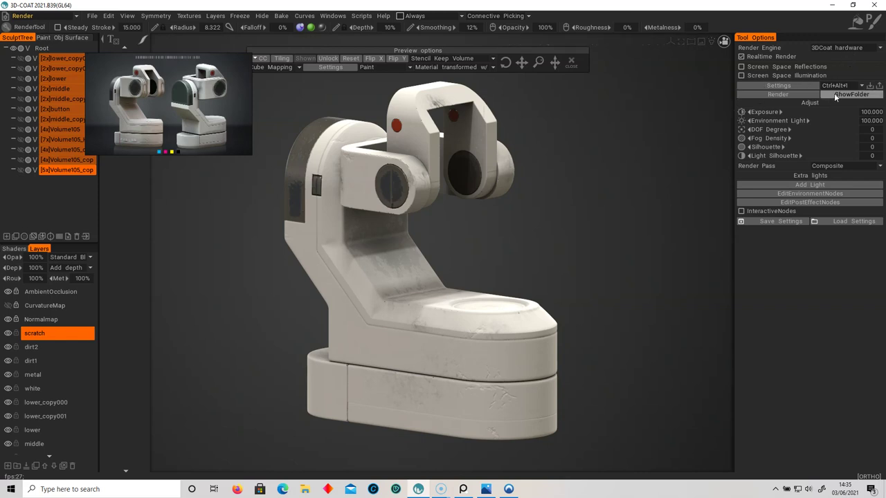
# Render the front three-quarter view and save it to the Desktop as a PNG named render1
pyautogui.click(800, 94)
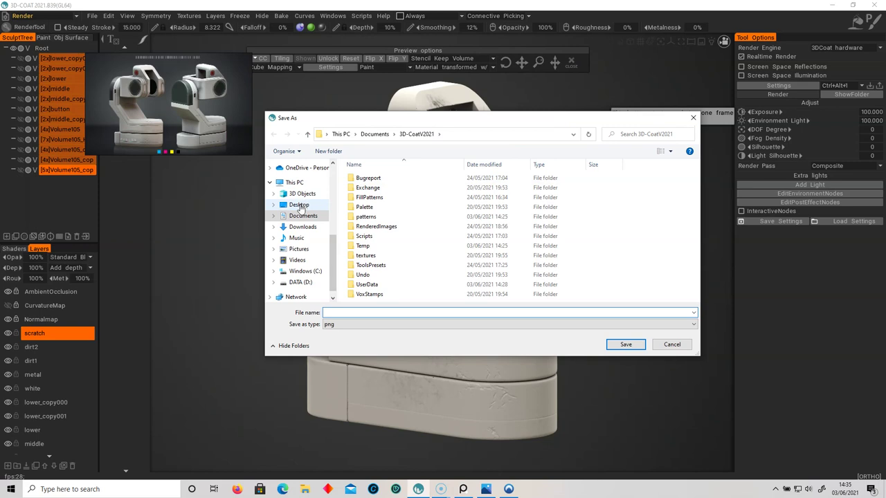
pyautogui.click(300, 206)
pyautogui.click(347, 312)
pyautogui.write('rende')
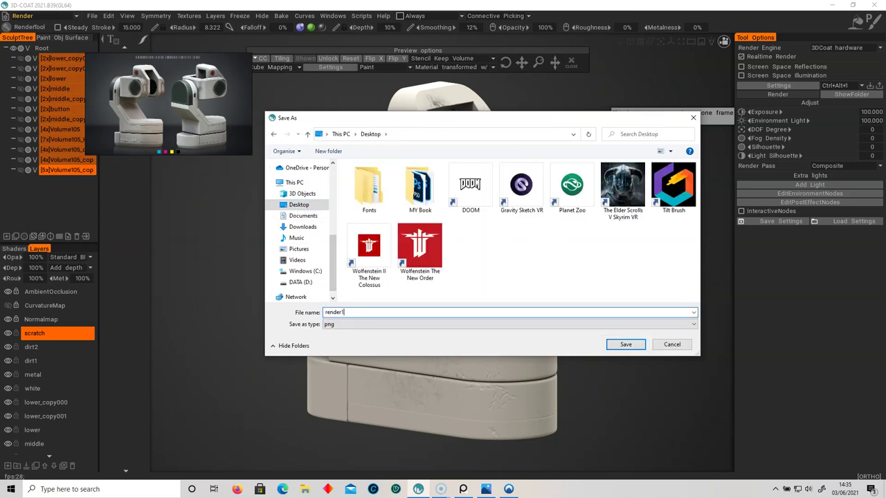
pyautogui.write('r1')
pyautogui.click(625, 344)
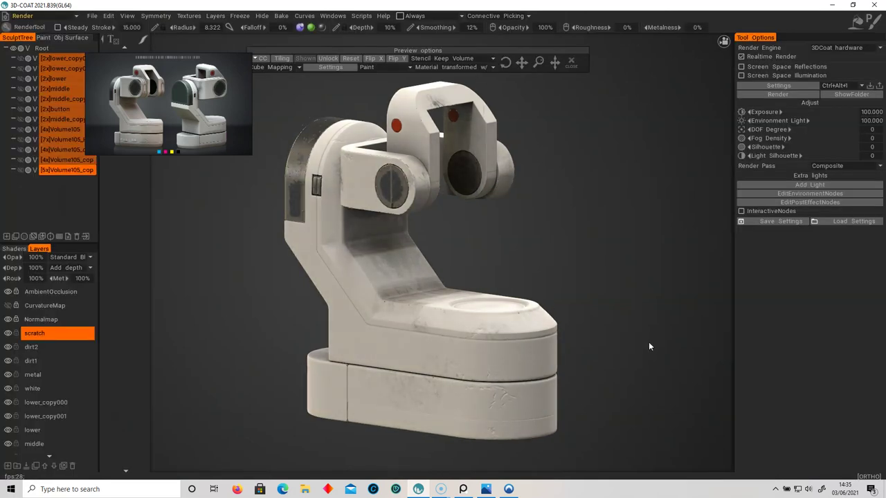
# Turn the arm to a rear three-quarter view and render it to the Desktop as render2.png
pyautogui.moveTo(596, 277)
pyautogui.mouseDown()
pyautogui.moveTo(656, 258)
pyautogui.moveTo(581, 266)
pyautogui.moveTo(604, 291)
pyautogui.mouseUp()
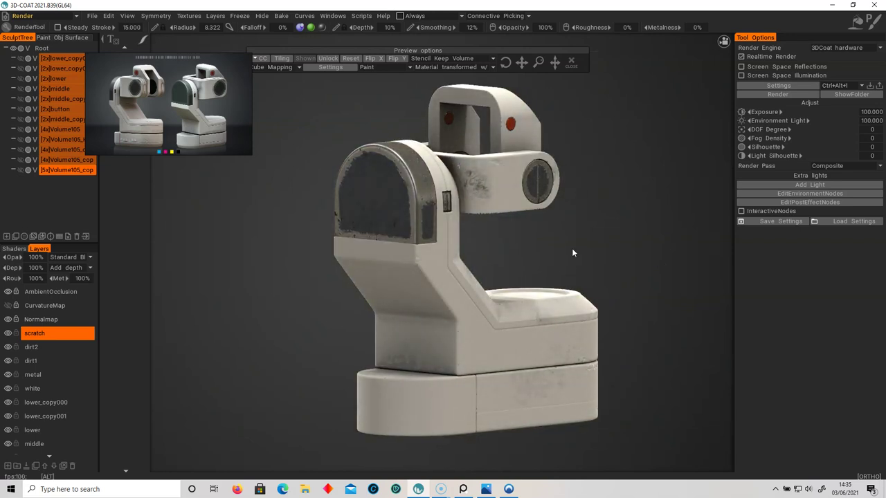
pyautogui.keyDown('alt'); pyautogui.moveTo(570, 247); pyautogui.dragTo(566, 255); pyautogui.keyUp('alt')
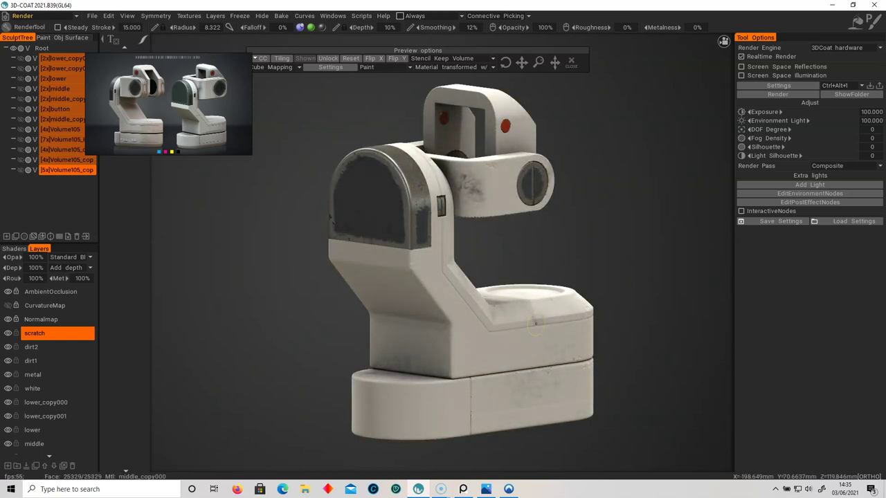
pyautogui.click(764, 95)
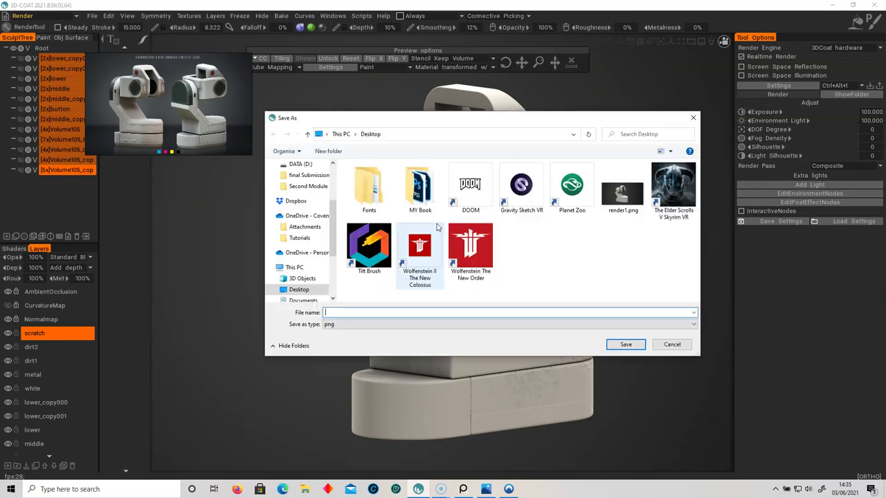
pyautogui.click(622, 193)
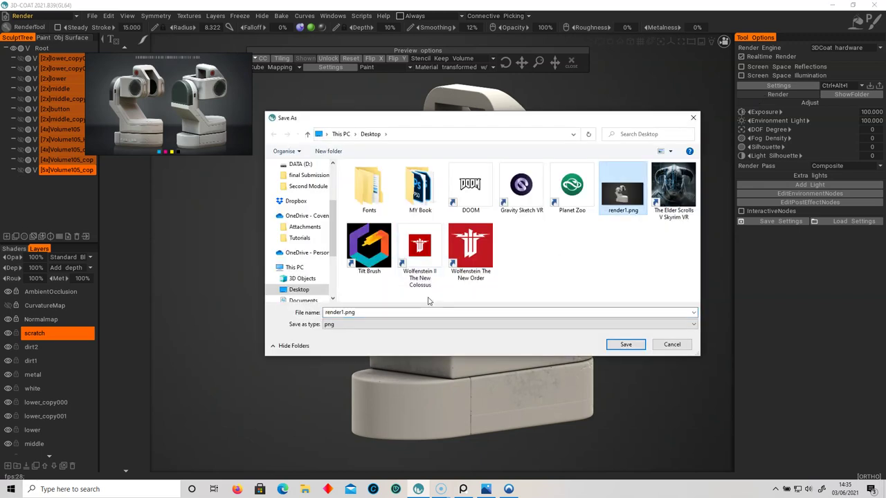
pyautogui.doubleClick(345, 313)
pyautogui.click(347, 312)
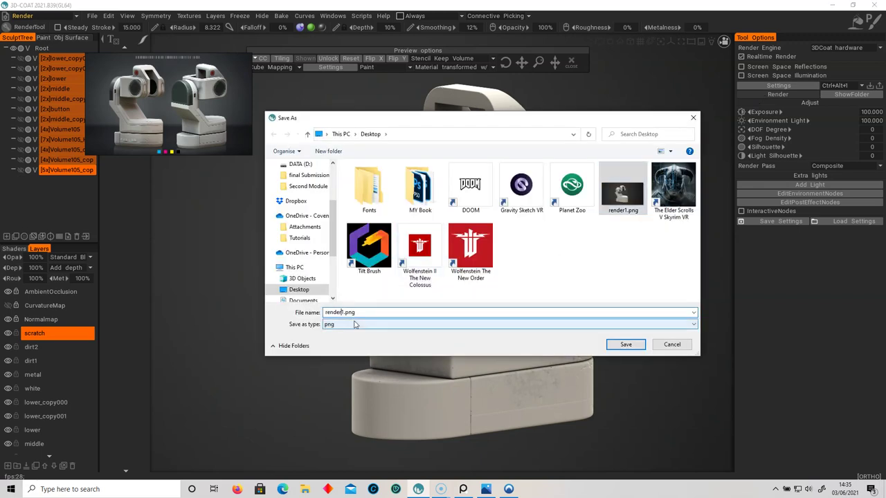
pyautogui.press('BackSpace')
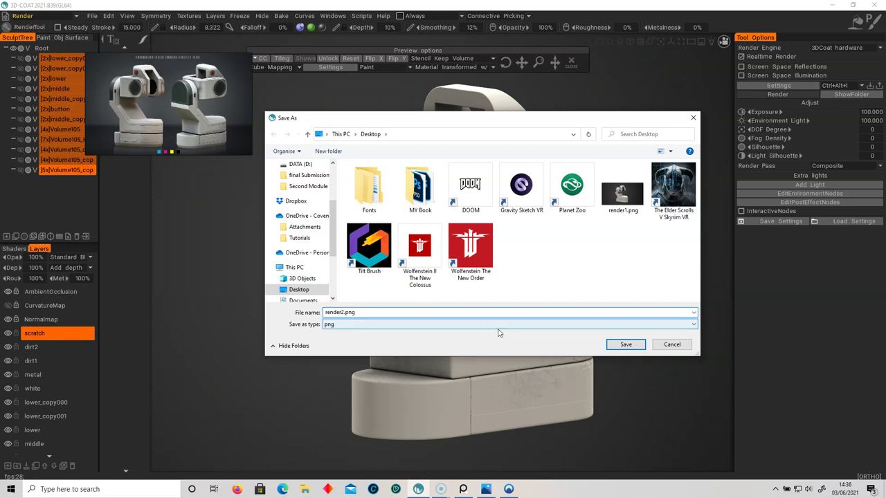
pyautogui.click(617, 345)
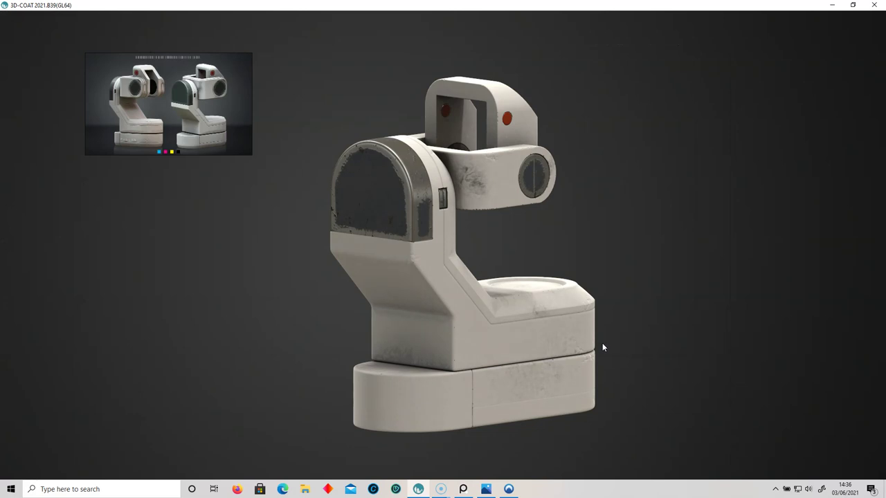
pyautogui.click(604, 343)
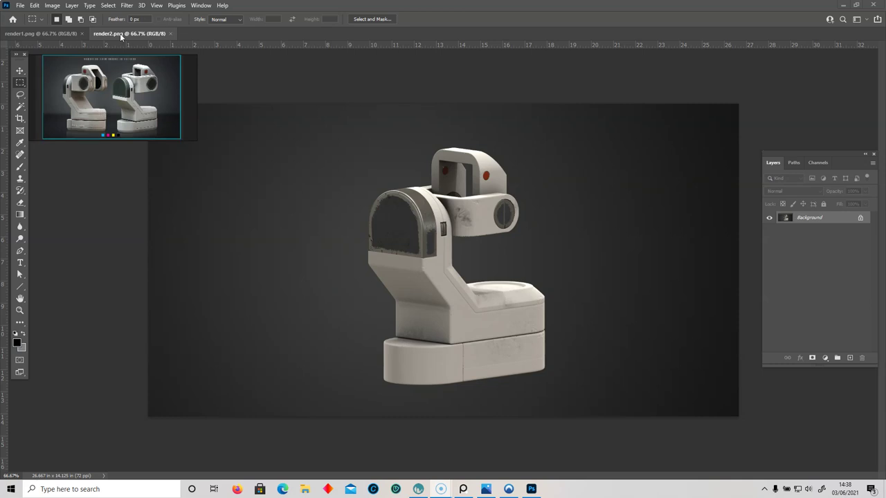
# In Photoshop, float the render2.png document, copy its image into render1.png as a new layer, and close render2.png
pyautogui.moveTo(120, 33); pyautogui.dragTo(114, 169)
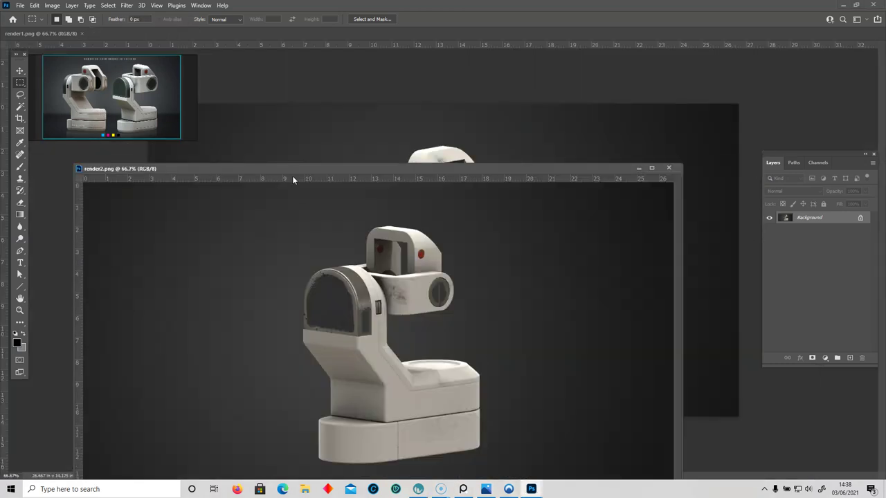
pyautogui.moveTo(286, 170); pyautogui.dragTo(229, 202)
pyautogui.moveTo(790, 220); pyautogui.dragTo(522, 167)
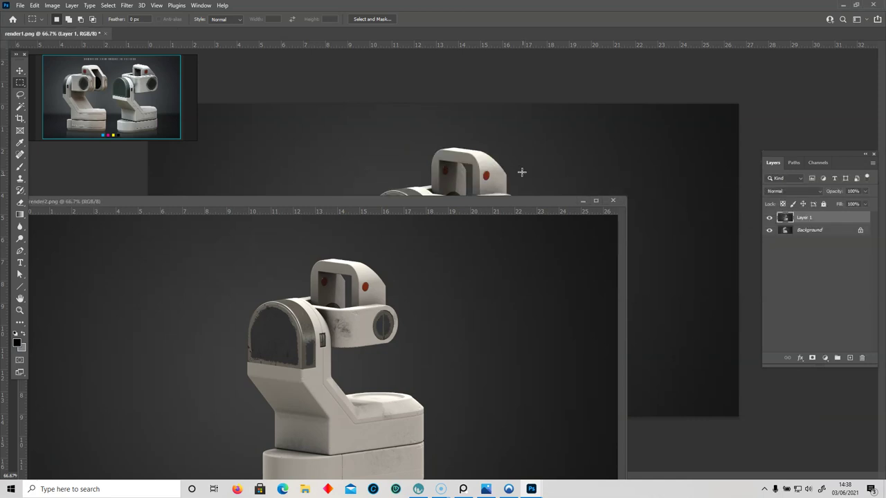
pyautogui.click(613, 202)
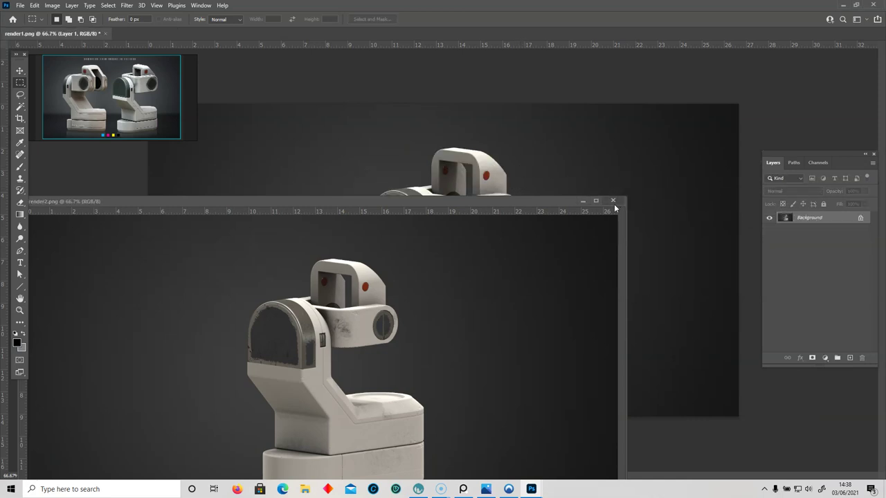
# Hide the copied render2 layer, convert the locked Background to a regular layer in Normal mode at 100% opacity, and select Layer 1
pyautogui.click(788, 231)
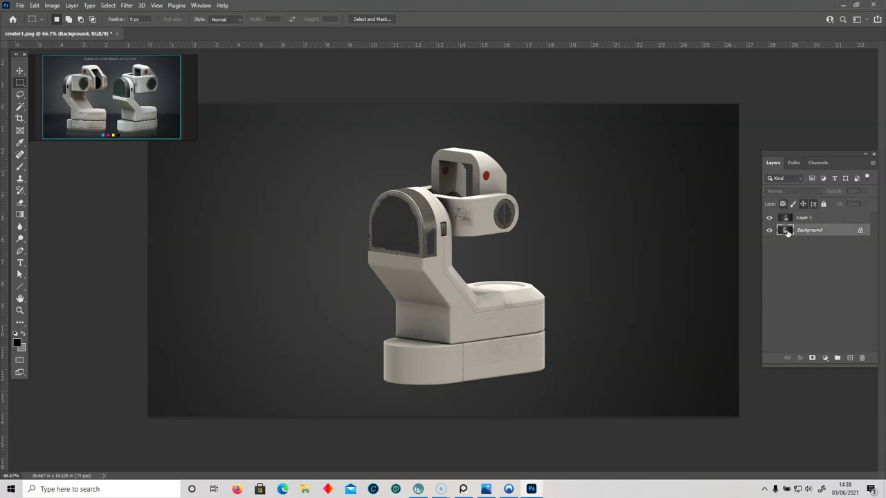
pyautogui.click(771, 218)
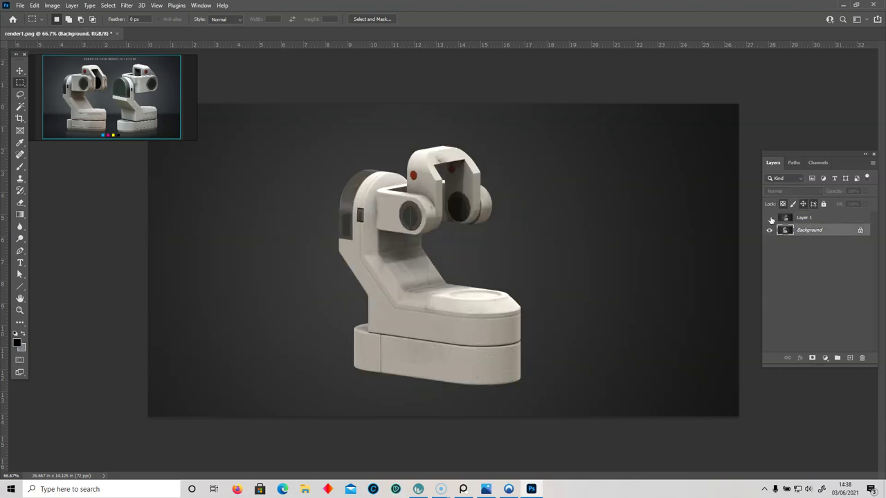
pyautogui.click(773, 220)
pyautogui.click(796, 233)
pyautogui.doubleClick(838, 234)
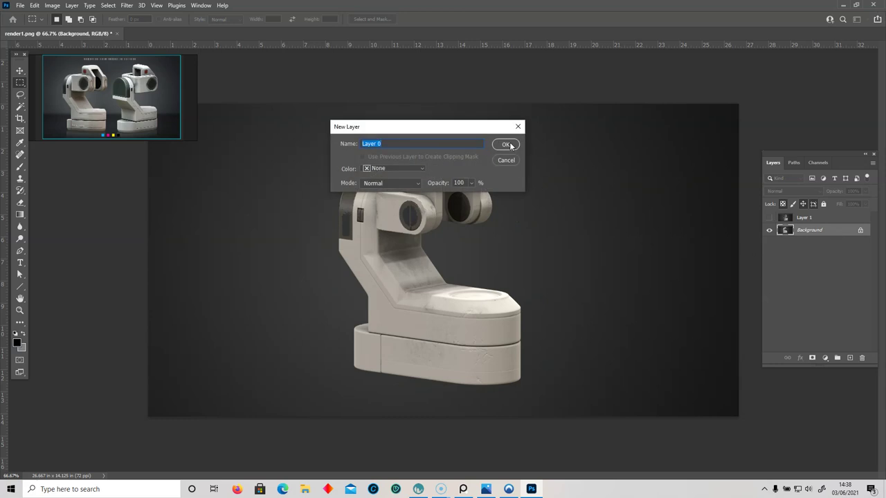
pyautogui.click(508, 145)
pyautogui.click(839, 221)
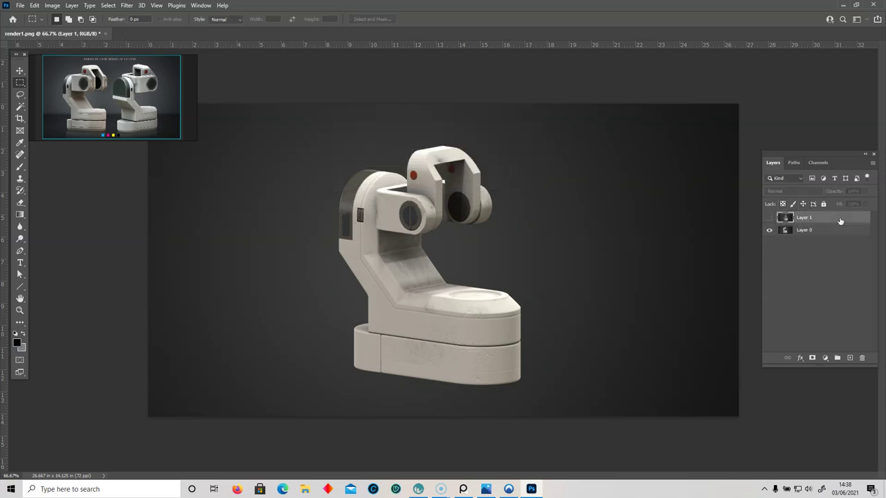
# Show Layer 1 and move its rear-view arm toward the right half of the canvas
pyautogui.click(770, 219)
pyautogui.click(770, 219)
pyautogui.click(770, 219)
pyautogui.hotkey('ctrl', 't')
pyautogui.click(20, 72)
pyautogui.moveTo(387, 218); pyautogui.dragTo(484, 223)
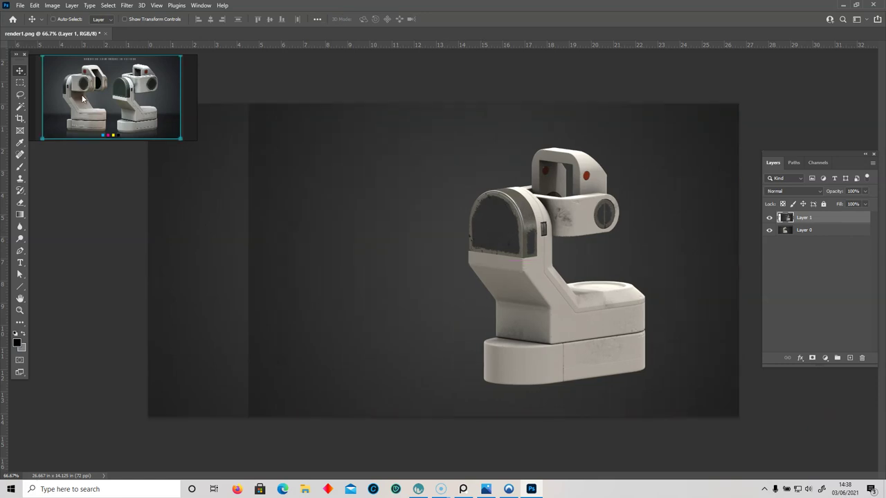
# Erase the left part of Layer 1 with a large soft brush to reveal the front-view arm on the layer below
pyautogui.click(20, 203)
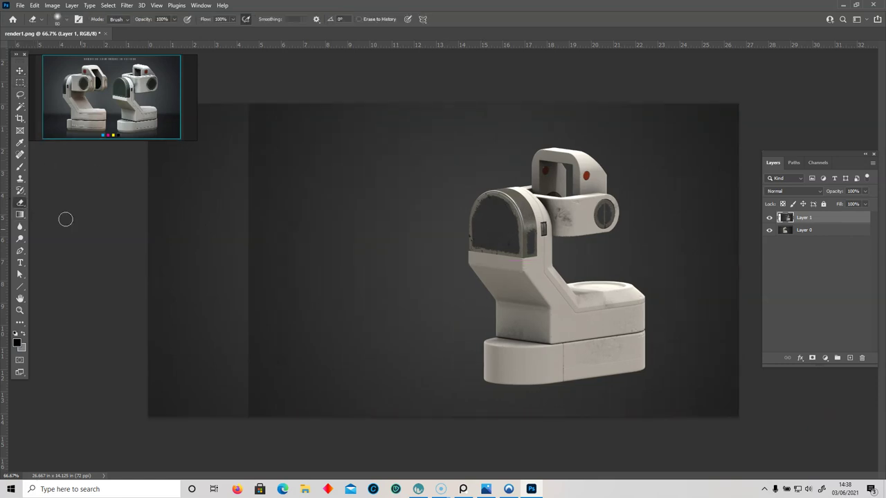
pyautogui.press(']')
pyautogui.press(']')
pyautogui.press(']')
pyautogui.press(']')
pyautogui.press(']')
pyautogui.press(']')
pyautogui.press(']')
pyautogui.press(']')
pyautogui.press(']')
pyautogui.press(']')
pyautogui.press(']')
pyautogui.press(']')
pyautogui.press(']')
pyautogui.press(']')
pyautogui.press(']')
pyautogui.press(']')
pyautogui.press(']')
pyautogui.press(']')
pyautogui.press('[')
pyautogui.press('[')
pyautogui.press('[')
pyautogui.moveTo(253, 158)
pyautogui.mouseDown()
pyautogui.moveTo(311, 134)
pyautogui.moveTo(330, 113)
pyautogui.mouseUp()
pyautogui.press(']')
pyautogui.press(']')
pyautogui.press('[')
pyautogui.press('[')
pyautogui.moveTo(283, 159); pyautogui.dragTo(232, 293)
# Shift Layer 1 farther right and extend the canvas on both sides with the Crop tool to about 30.2 in wide
pyautogui.click(20, 70)
pyautogui.moveTo(511, 297); pyautogui.dragTo(591, 286)
pyautogui.click(20, 119)
pyautogui.moveTo(145, 260); pyautogui.dragTo(220, 269)
pyautogui.moveTo(665, 259); pyautogui.dragTo(713, 256)
pyautogui.moveTo(148, 261); pyautogui.dragTo(147, 261)
pyautogui.moveTo(751, 259); pyautogui.dragTo(781, 260)
pyautogui.moveTo(799, 168); pyautogui.dragTo(837, 207)
pyautogui.moveTo(766, 262); pyautogui.dragTo(778, 263)
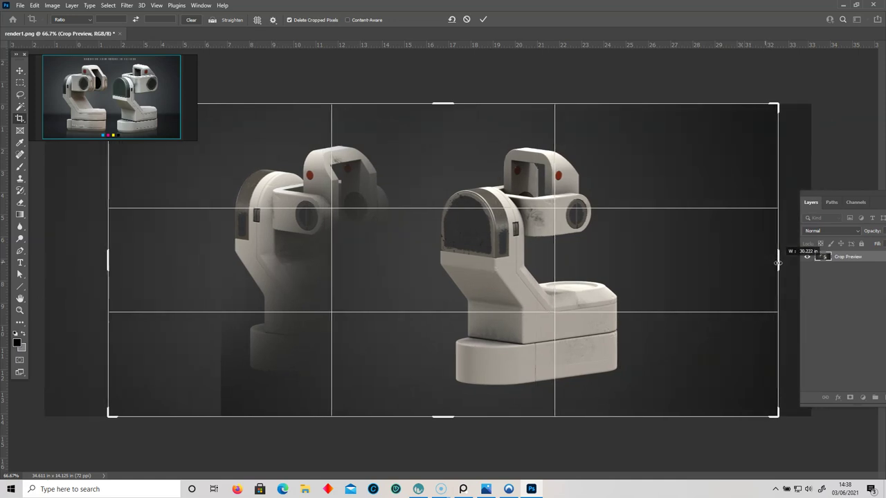
pyautogui.press('Return')
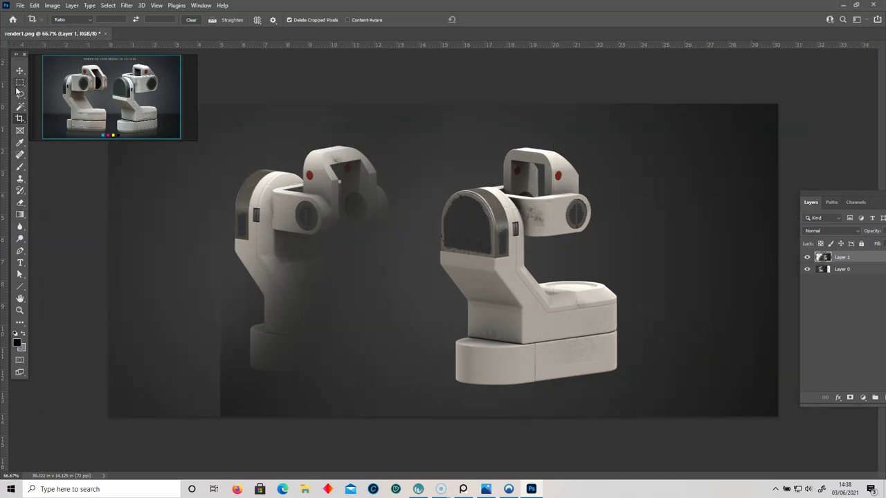
# Nudge Layer 1 right and erase its remaining overlap so the whole front-view arm shows through
pyautogui.click(20, 70)
pyautogui.moveTo(507, 275); pyautogui.dragTo(526, 274)
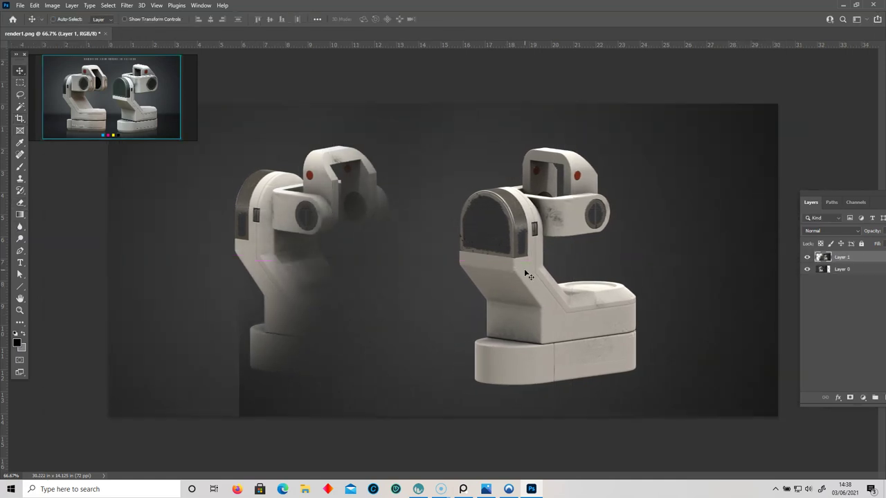
pyautogui.click(19, 202)
pyautogui.moveTo(355, 210)
pyautogui.mouseDown()
pyautogui.moveTo(360, 156)
pyautogui.moveTo(374, 362)
pyautogui.moveTo(398, 376)
pyautogui.moveTo(285, 386)
pyautogui.moveTo(231, 372)
pyautogui.moveTo(269, 411)
pyautogui.moveTo(259, 411)
pyautogui.moveTo(252, 284)
pyautogui.moveTo(334, 331)
pyautogui.moveTo(398, 308)
pyautogui.moveTo(338, 318)
pyautogui.moveTo(343, 207)
pyautogui.moveTo(370, 191)
pyautogui.mouseUp()
pyautogui.press(']')
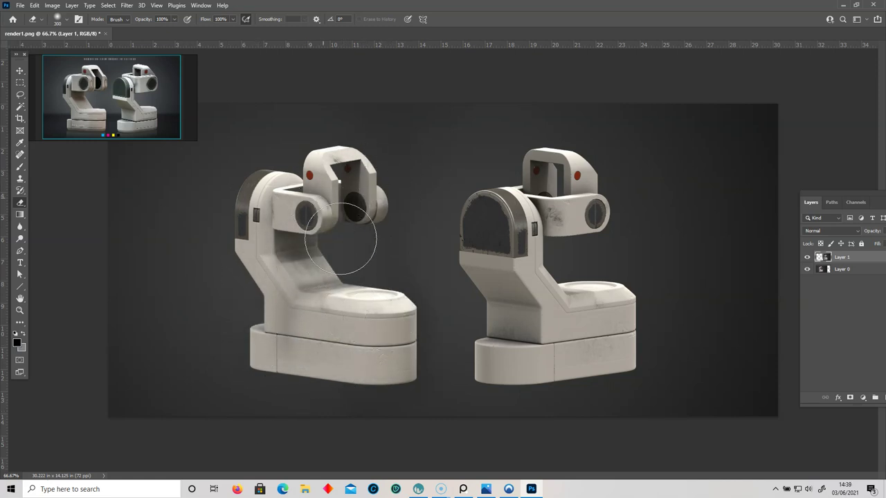
# Crop both sides of the canvas around the two arms to about 23.5 in wide
pyautogui.click(20, 119)
pyautogui.moveTo(109, 266); pyautogui.dragTo(145, 262)
pyautogui.moveTo(744, 259); pyautogui.dragTo(708, 261)
pyautogui.press('Return')
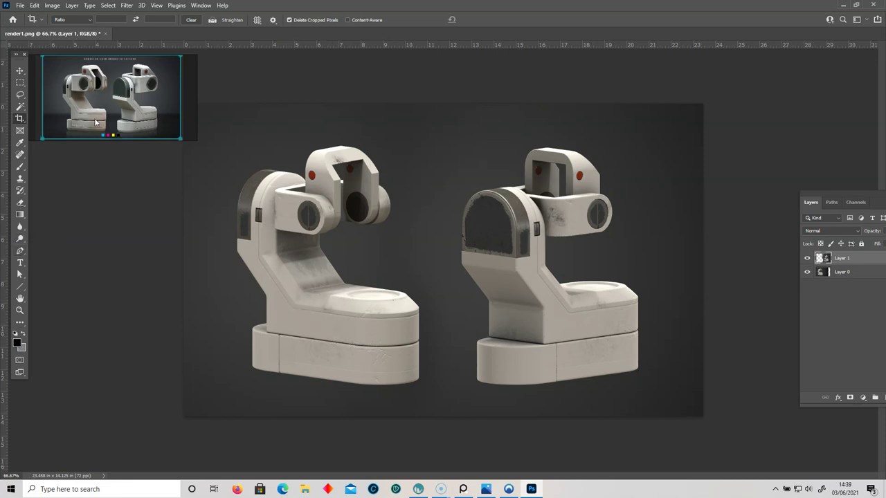
# Check the lettering on the reference base and draw a 72 px Future Forces Title text box on the front-view arm's base
pyautogui.scroll(3, 104, 123)
pyautogui.scroll(5, 104, 123)
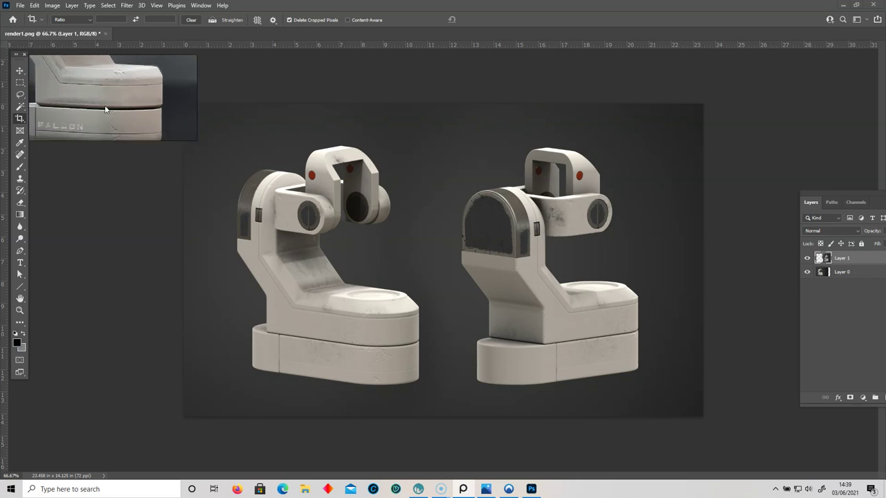
pyautogui.click(20, 263)
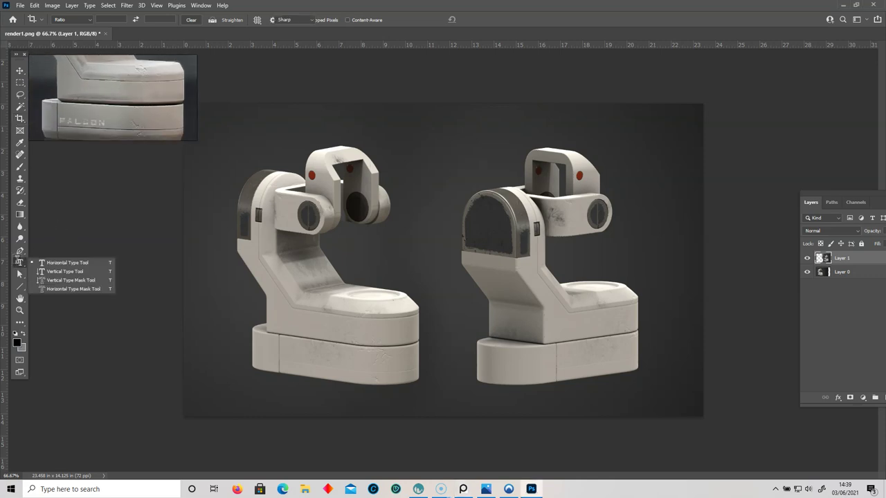
pyautogui.click(294, 323)
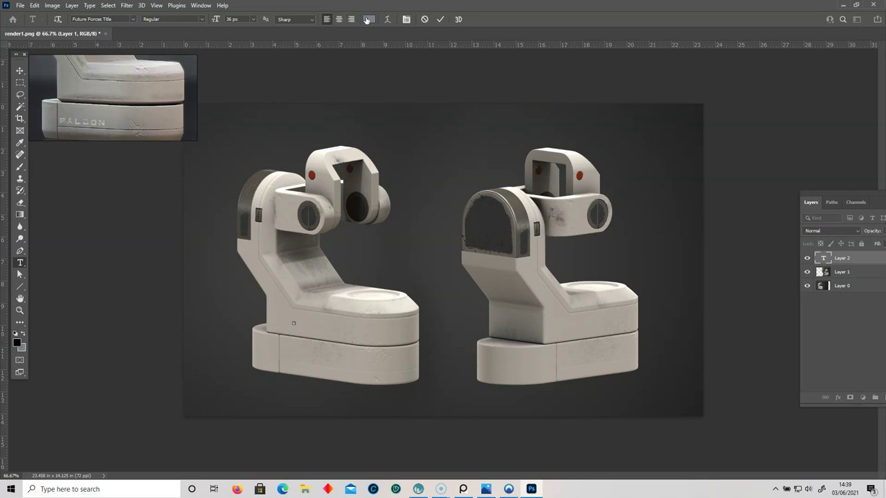
pyautogui.click(252, 19)
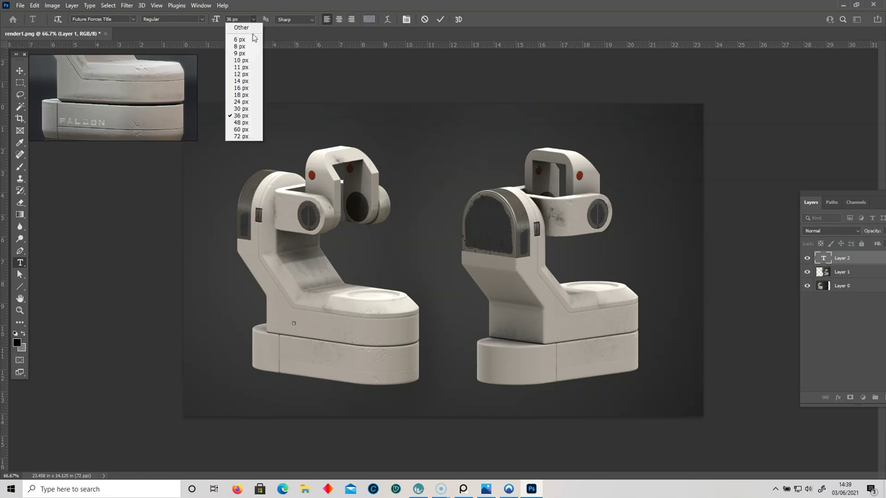
pyautogui.click(237, 137)
pyautogui.moveTo(297, 324); pyautogui.dragTo(371, 336)
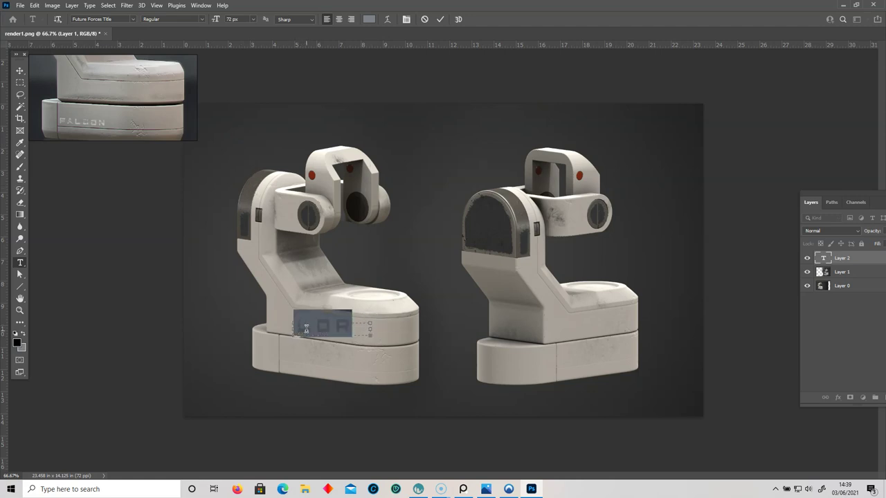
pyautogui.click(305, 329)
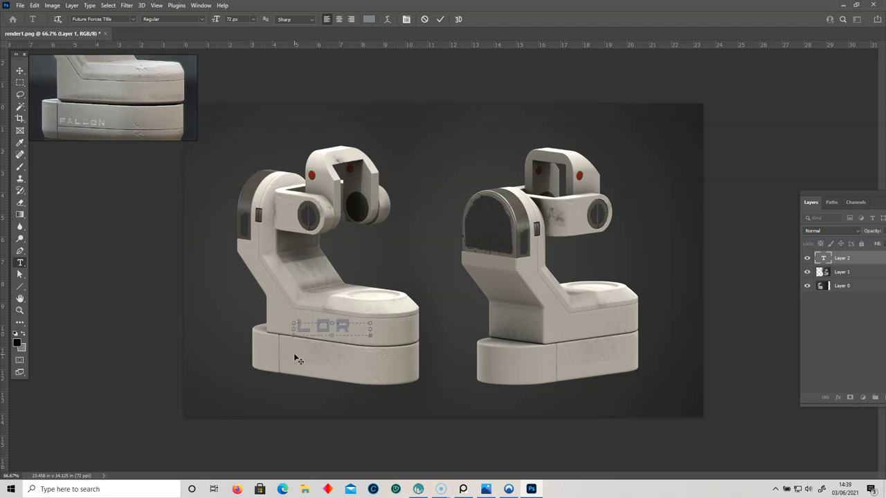
# Replace the placeholder text with FALCON and widen the text box to fit the whole word
pyautogui.press('BackSpace')
pyautogui.press('BackSpace')
pyautogui.press('BackSpace')
pyautogui.press('BackSpace')
pyautogui.press('BackSpace')
pyautogui.write('F')
pyautogui.press('BackSpace')
pyautogui.write('FAL')
pyautogui.moveTo(371, 329); pyautogui.dragTo(431, 329)
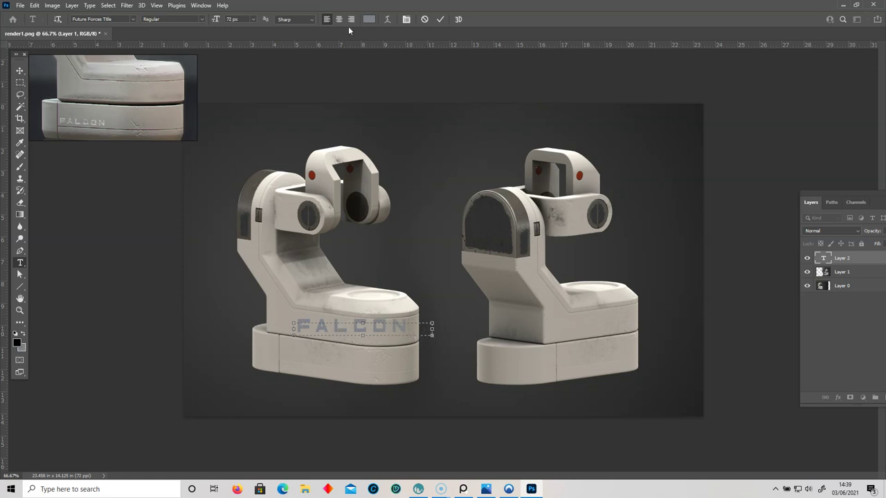
# Recolor the FALCON text dark warm gray, 44423f
pyautogui.doubleClick(400, 322)
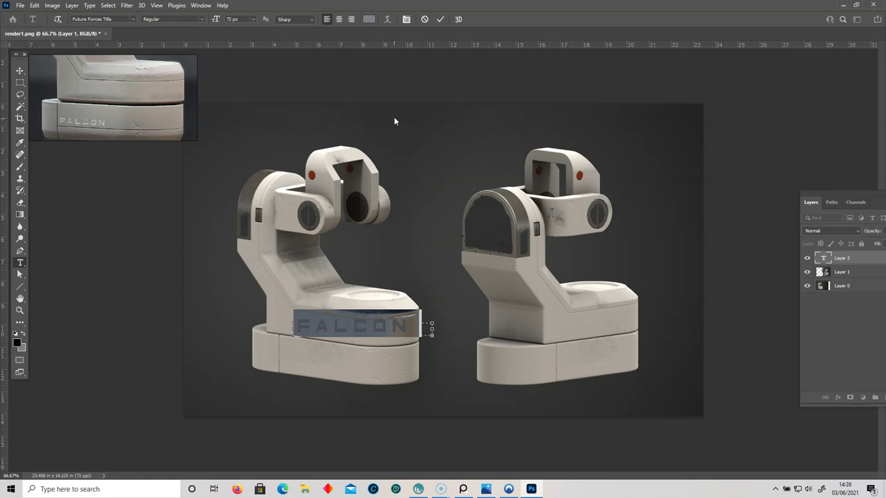
pyautogui.click(369, 19)
pyautogui.moveTo(470, 260)
pyautogui.mouseDown()
pyautogui.moveTo(444, 238)
pyautogui.moveTo(447, 252)
pyautogui.mouseUp()
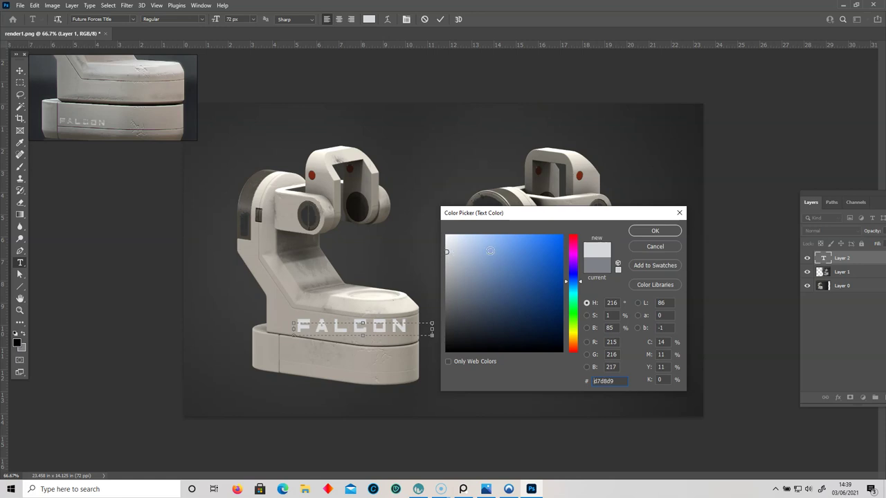
pyautogui.moveTo(450, 251); pyautogui.dragTo(451, 259)
pyautogui.click(348, 356)
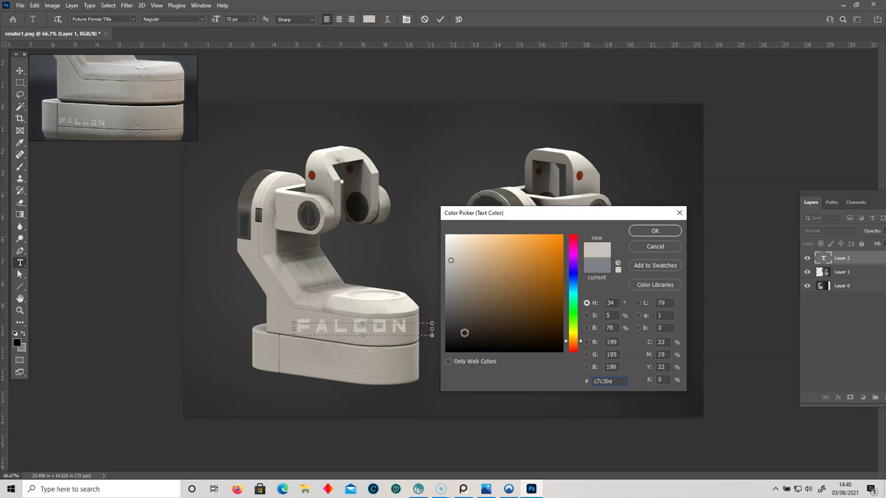
pyautogui.click(461, 341)
pyautogui.moveTo(461, 341); pyautogui.dragTo(454, 320)
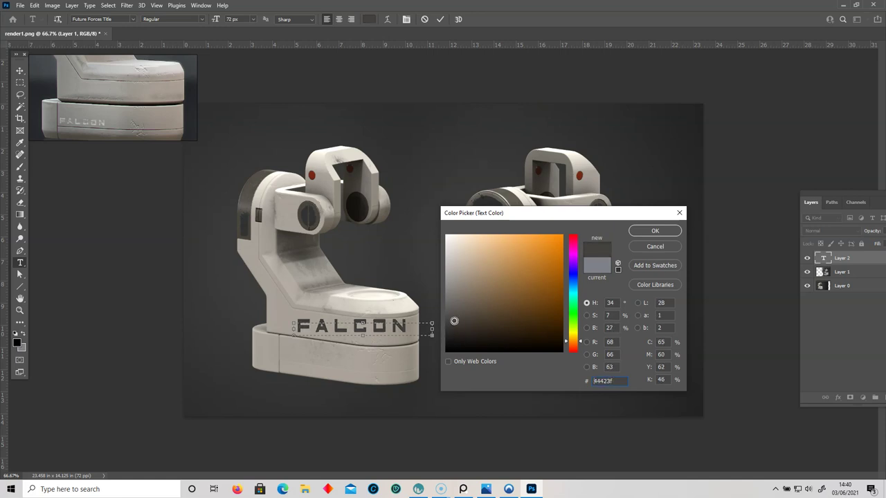
pyautogui.click(647, 234)
# Move the FALCON text to the left end of the front-view arm's upper base, scale it to about 60% and tilt it about 5.9°
pyautogui.click(19, 70)
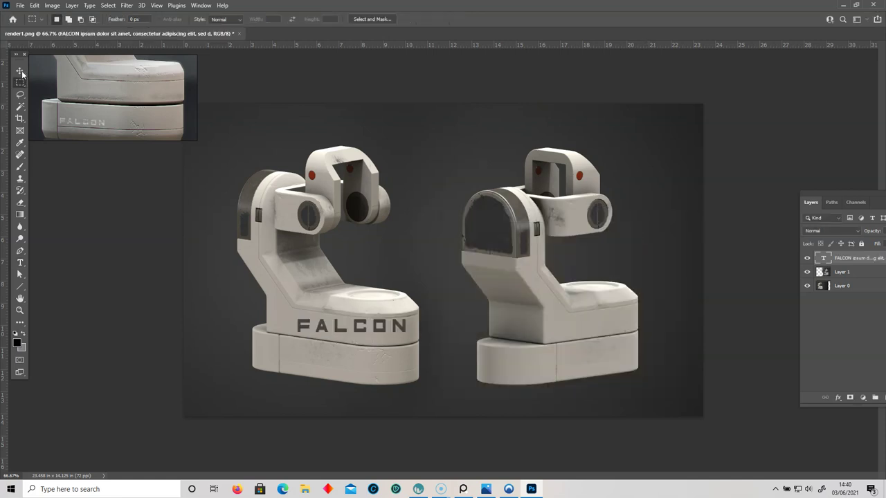
pyautogui.moveTo(329, 330); pyautogui.dragTo(298, 324)
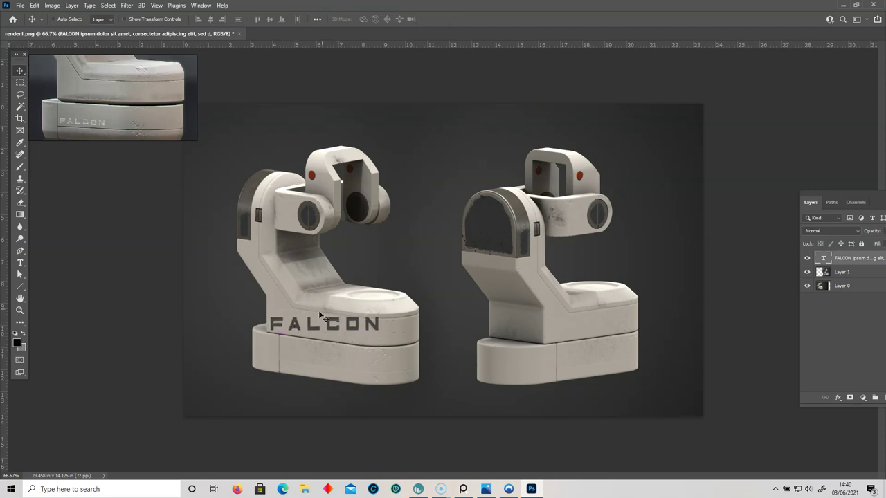
pyautogui.moveTo(834, 191); pyautogui.dragTo(748, 153)
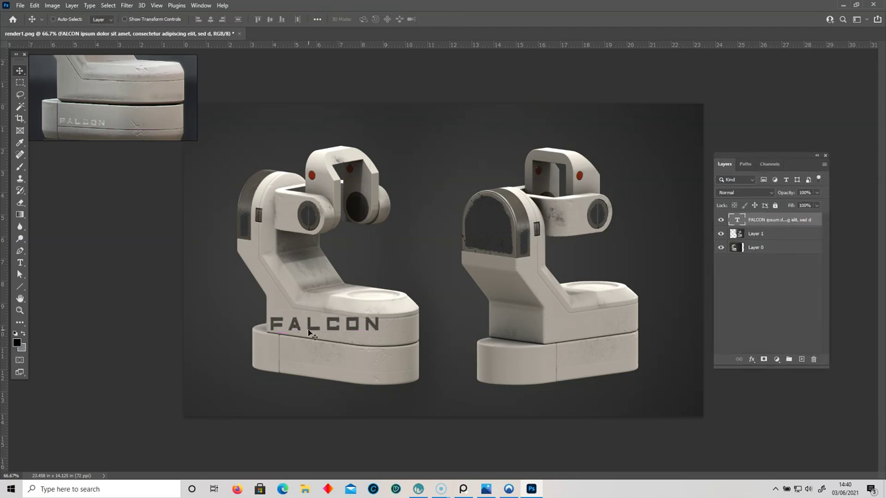
pyautogui.hotkey('ctrl', 't')
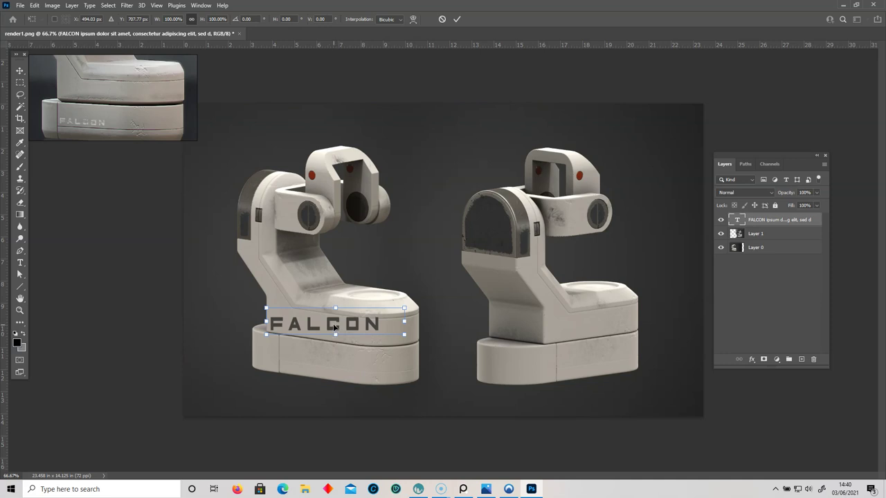
pyautogui.rightClick(334, 327)
pyautogui.click(374, 191)
pyautogui.moveTo(404, 337); pyautogui.dragTo(337, 325)
pyautogui.hotkey('ctrl', '1')
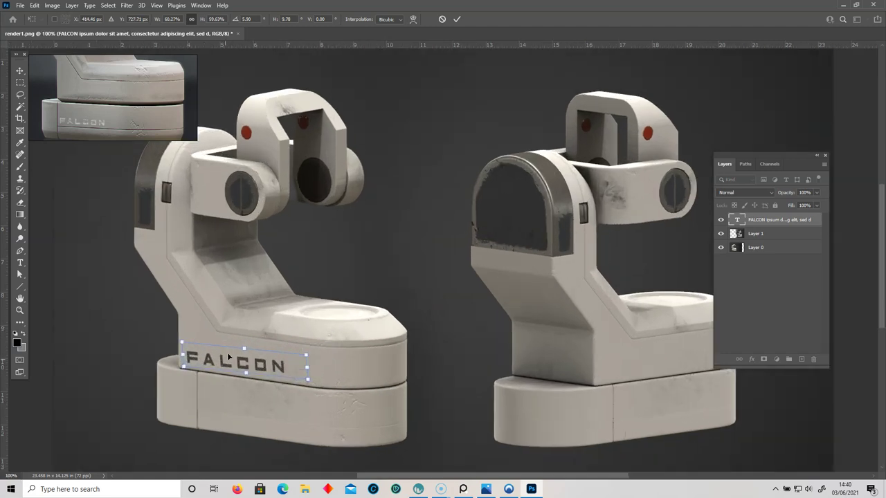
# Skew the FALCON text's right side downward to an angle of about 7.4° so it follows the slope of the base
pyautogui.rightClick(298, 377)
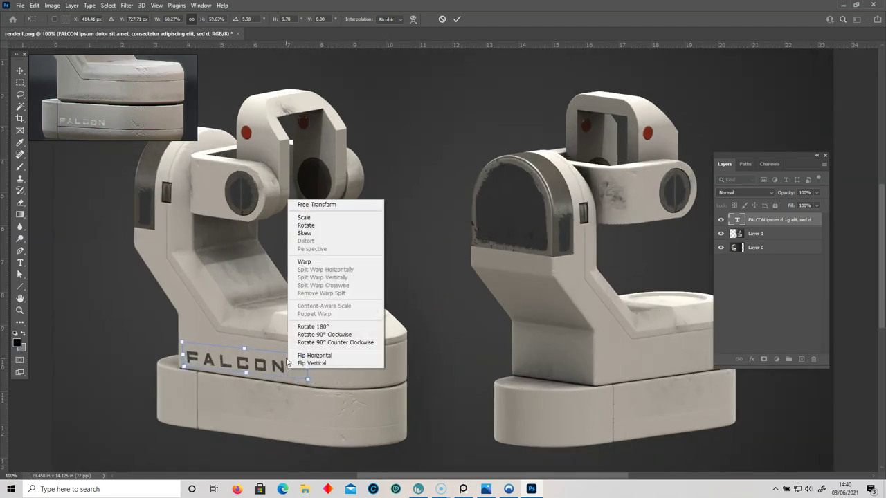
pyautogui.click(308, 233)
pyautogui.moveTo(307, 367); pyautogui.dragTo(308, 360)
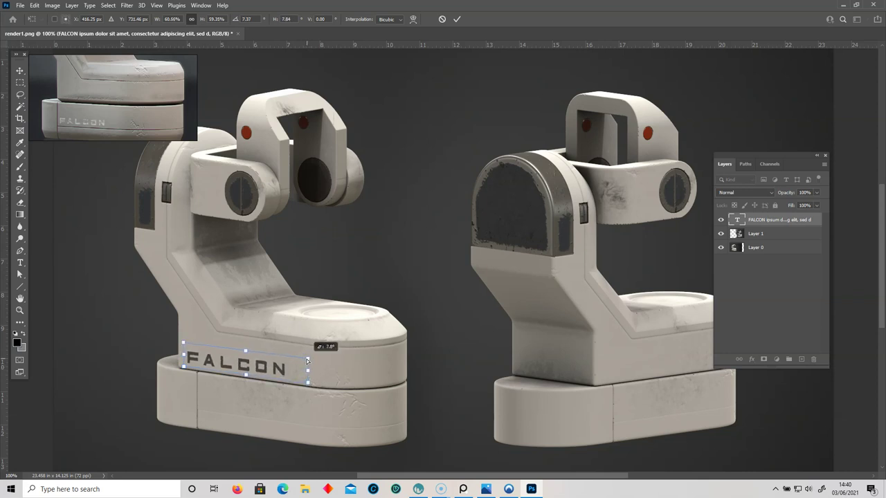
pyautogui.press('Return')
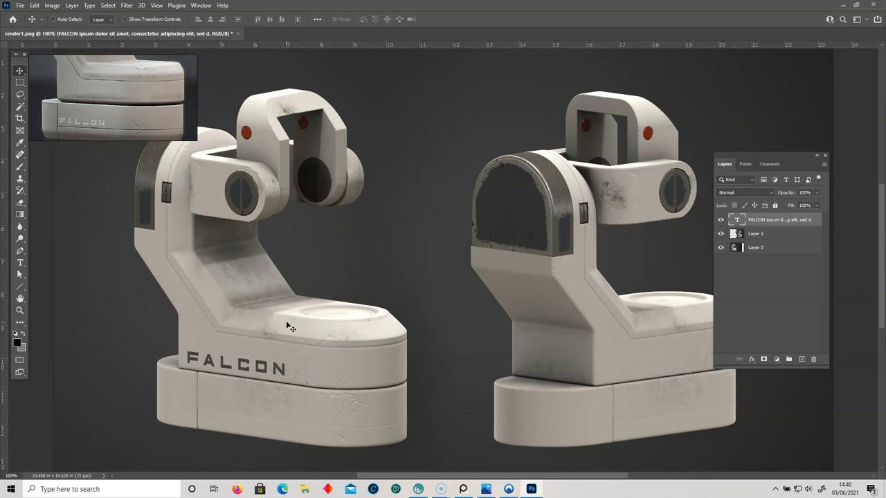
# Rasterize the FALCON type layer
pyautogui.hotkey('ctrl', '-')
pyautogui.hotkey('ctrl', '-')
pyautogui.hotkey('ctrl', '+')
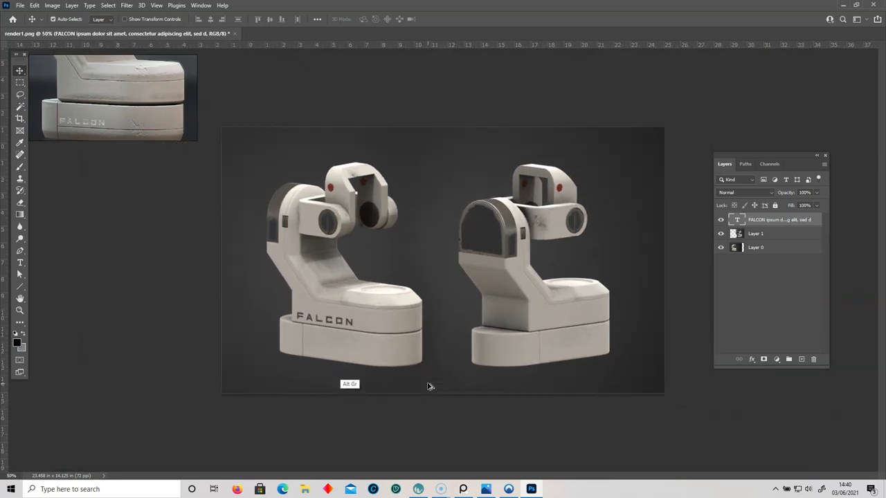
pyautogui.keyDown('alt'); pyautogui.scroll(2, 429, 386); pyautogui.keyUp('alt')
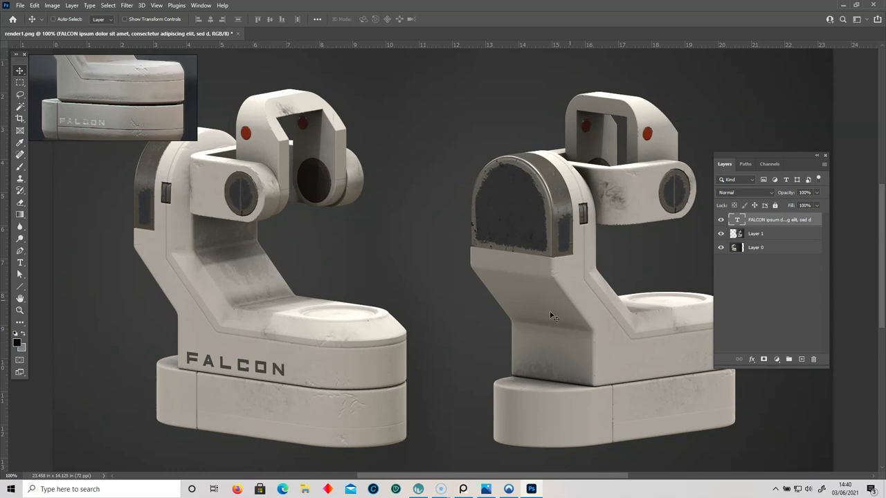
pyautogui.rightClick(762, 219)
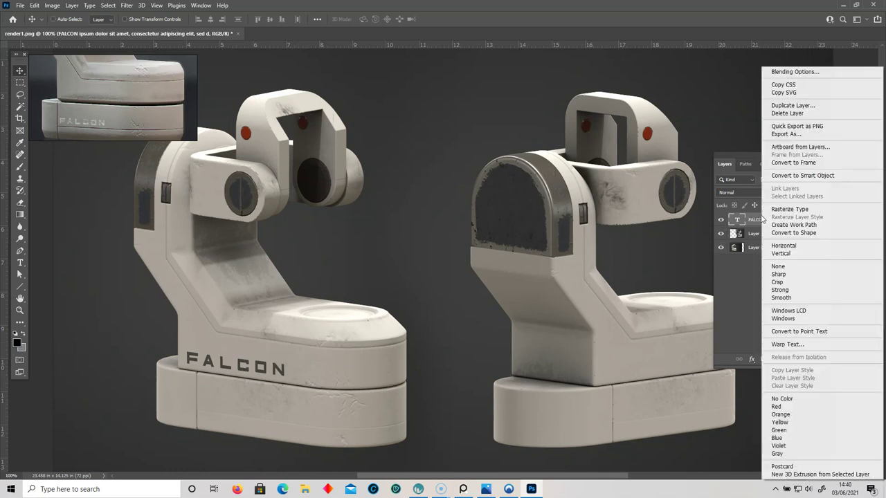
pyautogui.click(792, 211)
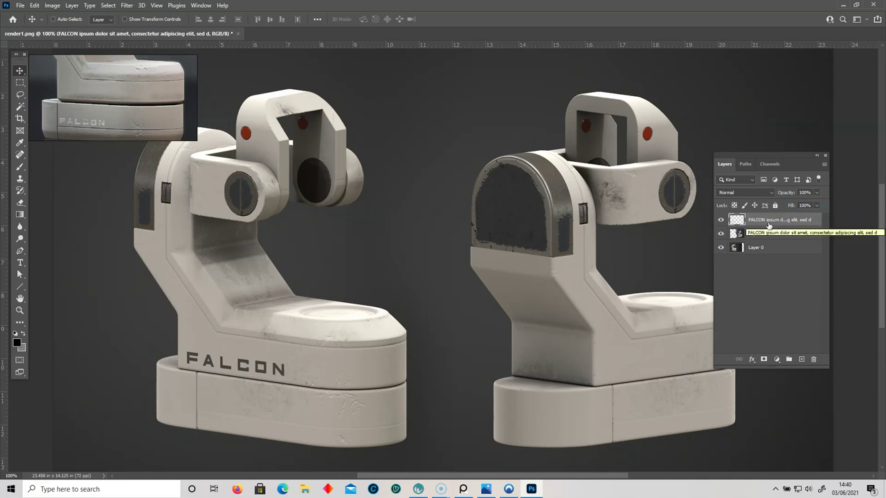
pyautogui.hotkey('ctrl', 't')
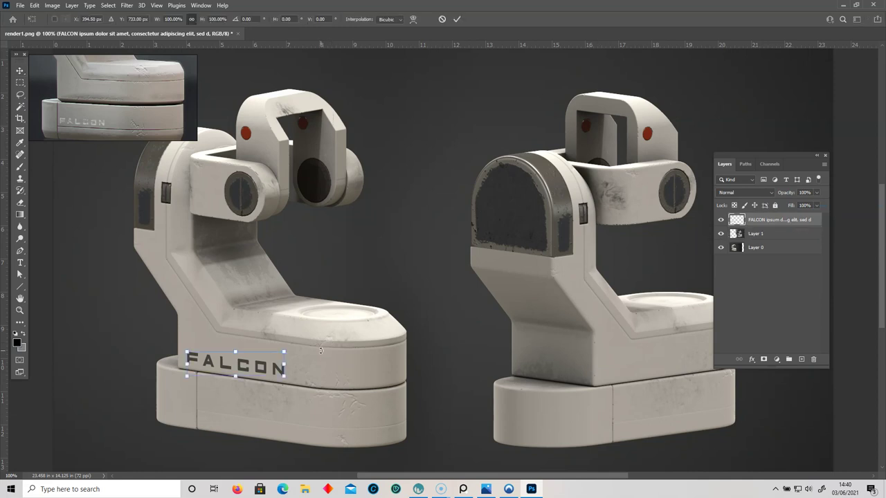
pyautogui.press('Return')
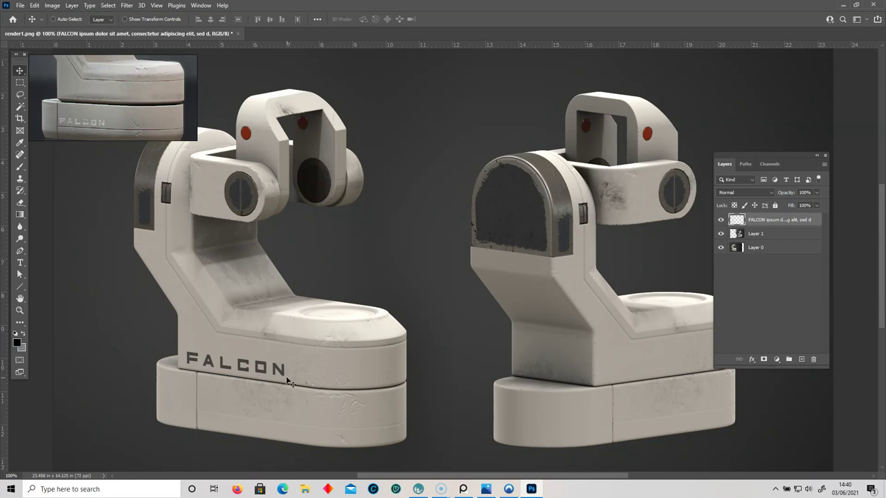
# Wear down the FALCON lettering with the Eraser, using a small grunge brush from the houstonsharp_brushes copy set
pyautogui.moveTo(20, 203); pyautogui.dragTo(47, 208)
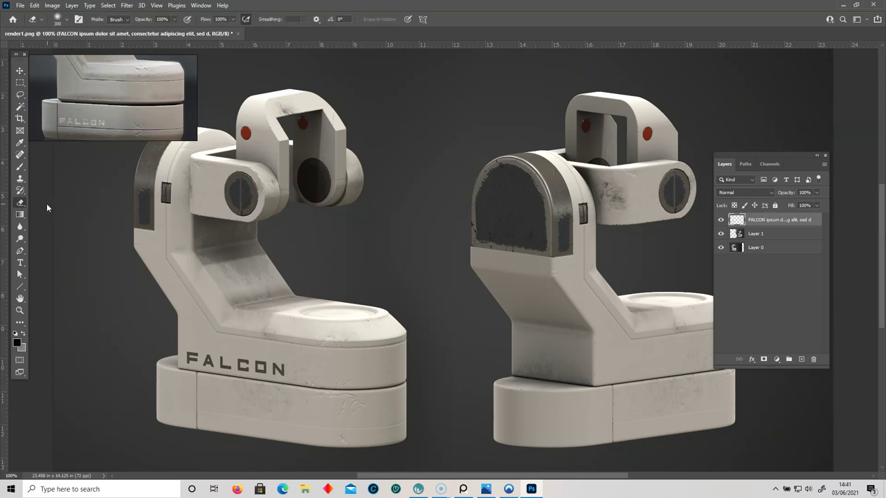
pyautogui.rightClick(253, 348)
pyautogui.scroll(-6, 414, 342)
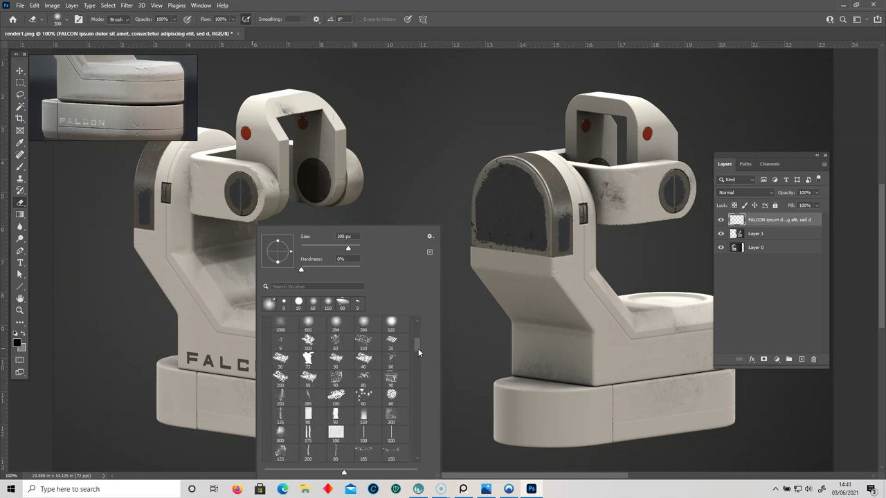
pyautogui.click(367, 378)
pyautogui.click(395, 377)
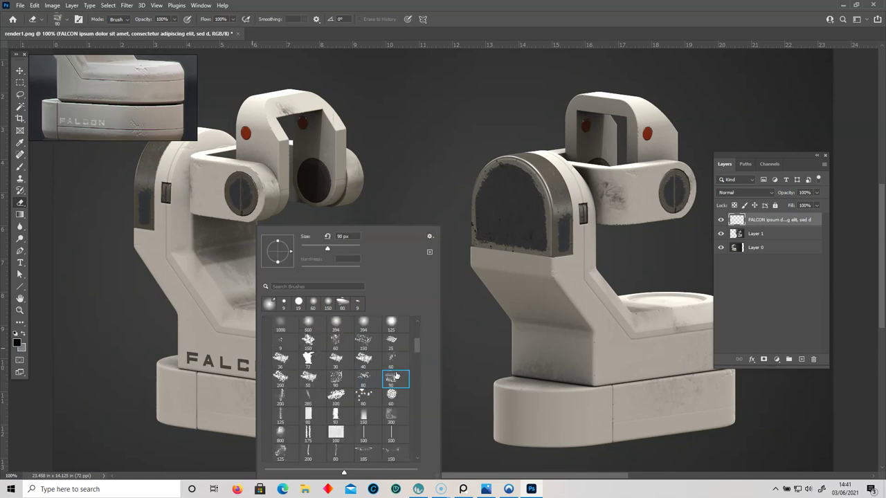
pyautogui.scroll(4, 417, 342)
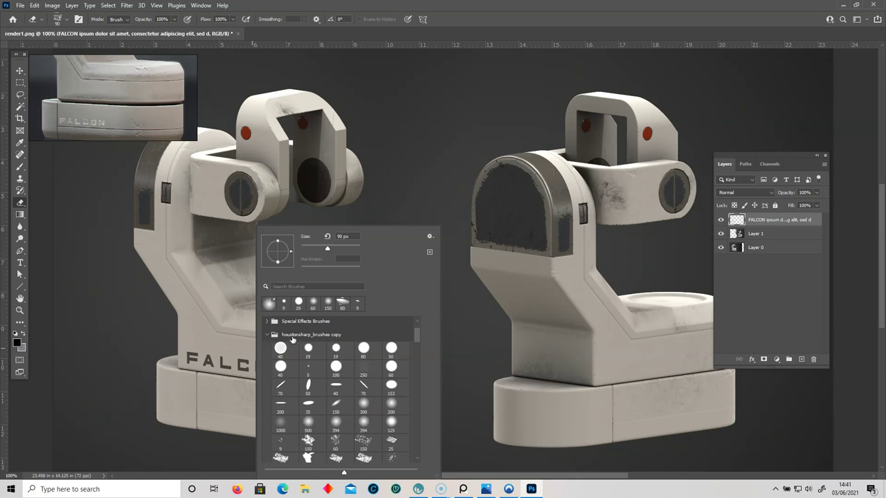
pyautogui.click(486, 18)
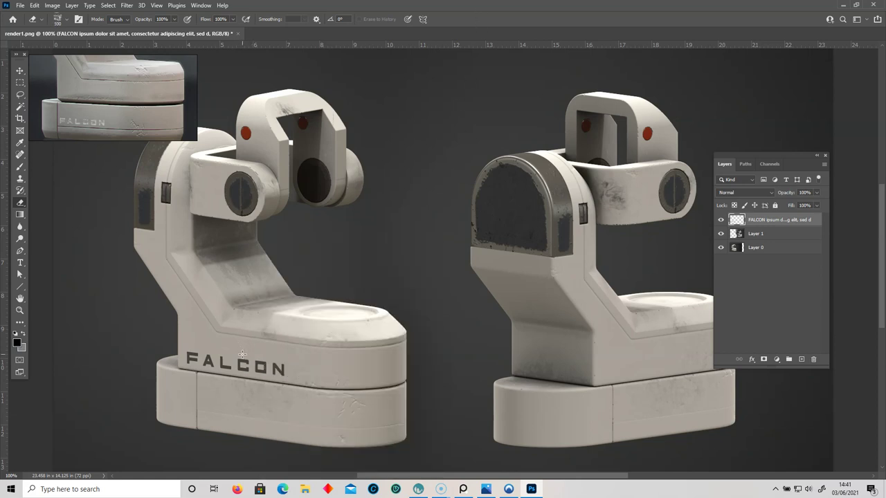
pyautogui.press('capslock')
pyautogui.press('[')
pyautogui.press('[')
pyautogui.press('[')
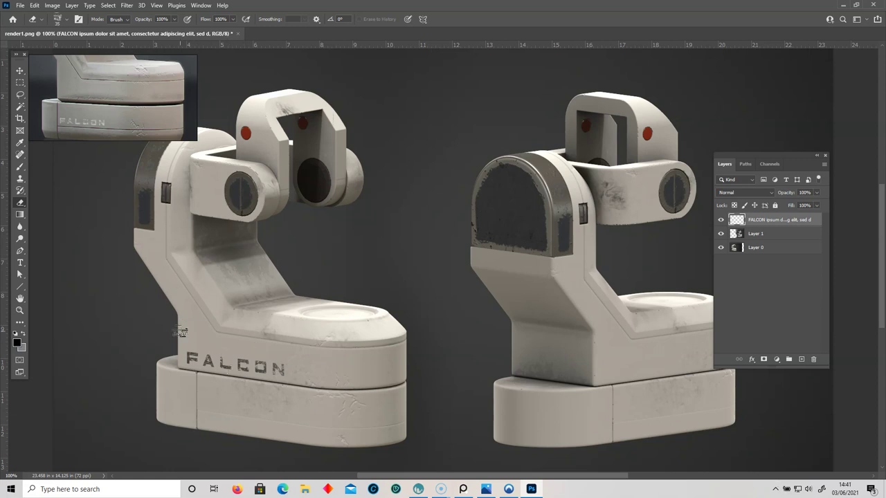
pyautogui.hotkey('ctrl', '-')
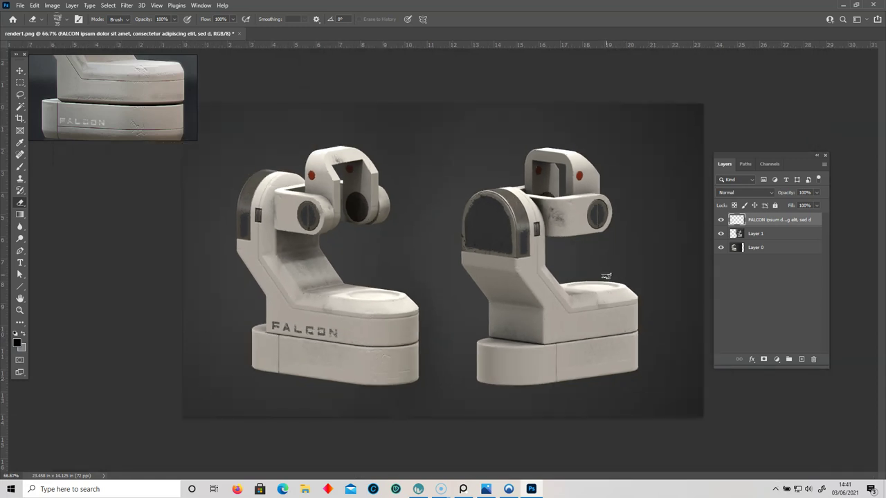
# Discard the newly added empty layer and merge Layer 1 down into Layer 0
pyautogui.click(802, 359)
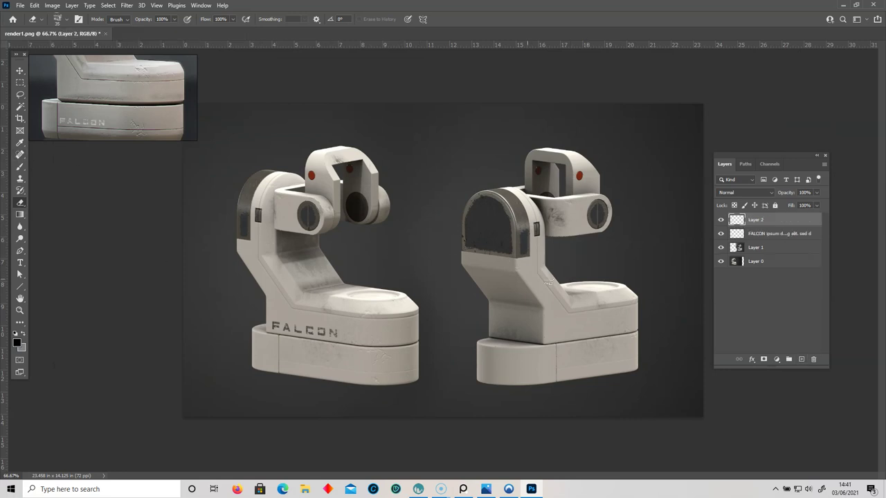
pyautogui.moveTo(770, 223); pyautogui.dragTo(813, 359)
pyautogui.rightClick(770, 234)
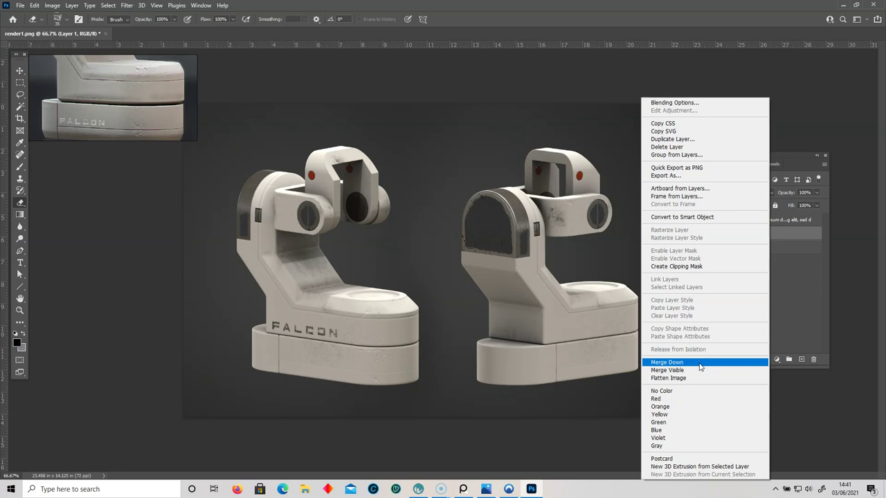
pyautogui.click(700, 364)
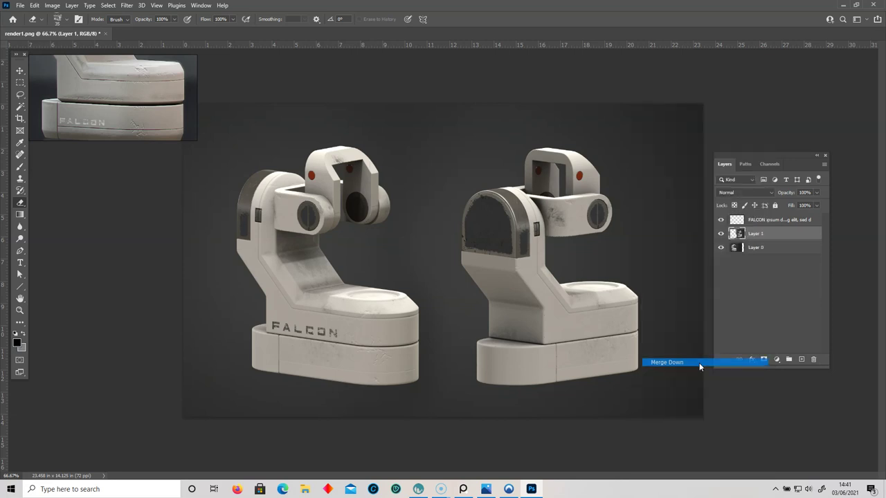
# Select the whole dark background around both arms on Layer 0 with the Magic Wand at tolerance 15, including the darker canvas edge
pyautogui.click(20, 107)
pyautogui.click(223, 363)
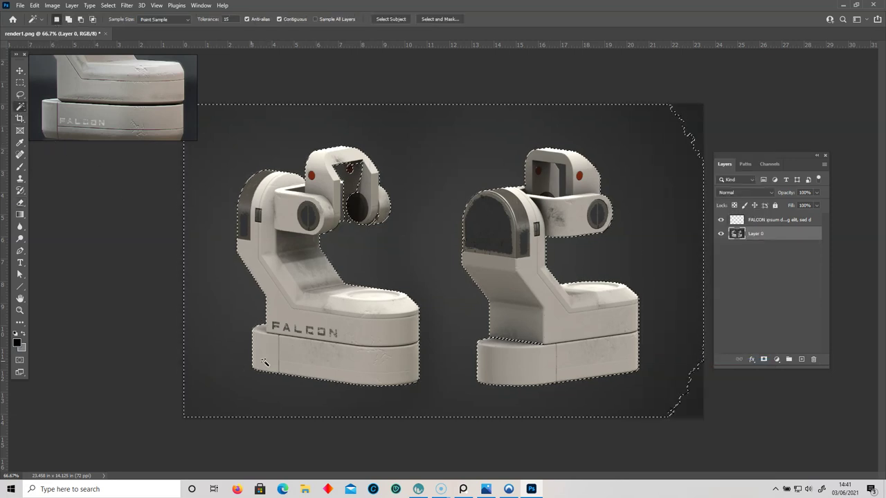
pyautogui.keyDown('shift'); pyautogui.click(691, 408); pyautogui.keyUp('shift')
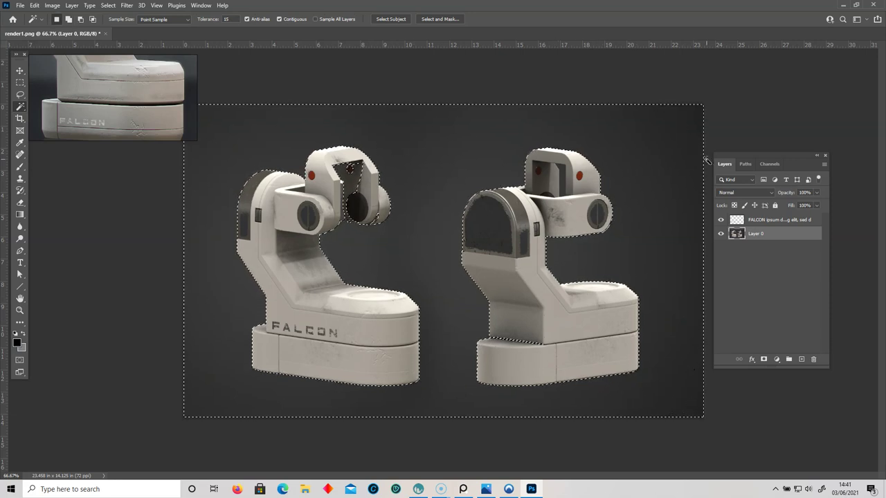
# Test the background selection with freehand black brush strokes across the bases of both arms and undo them
pyautogui.click(20, 168)
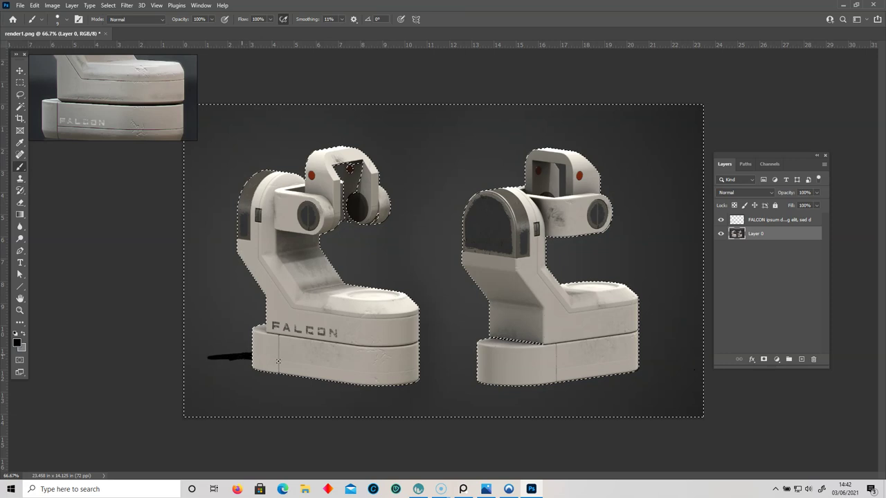
pyautogui.moveTo(399, 362)
pyautogui.mouseDown()
pyautogui.moveTo(499, 351)
pyautogui.moveTo(684, 364)
pyautogui.mouseUp()
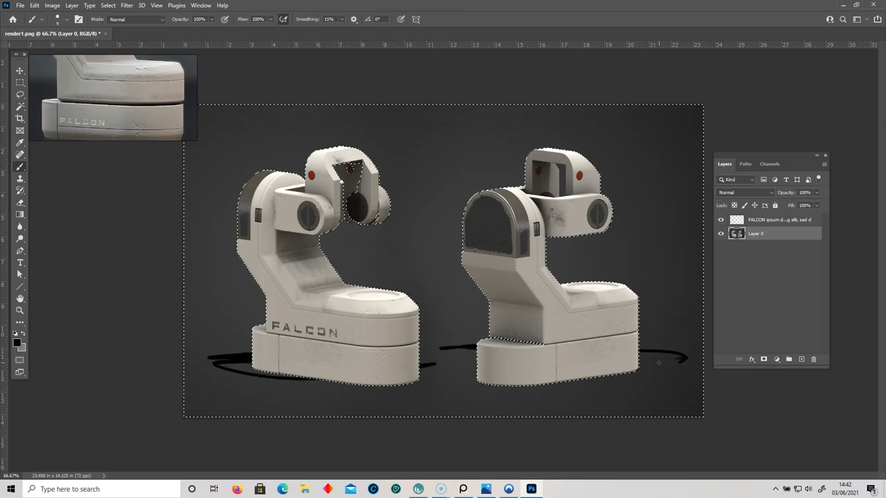
pyautogui.hotkey('ctrl', 'z')
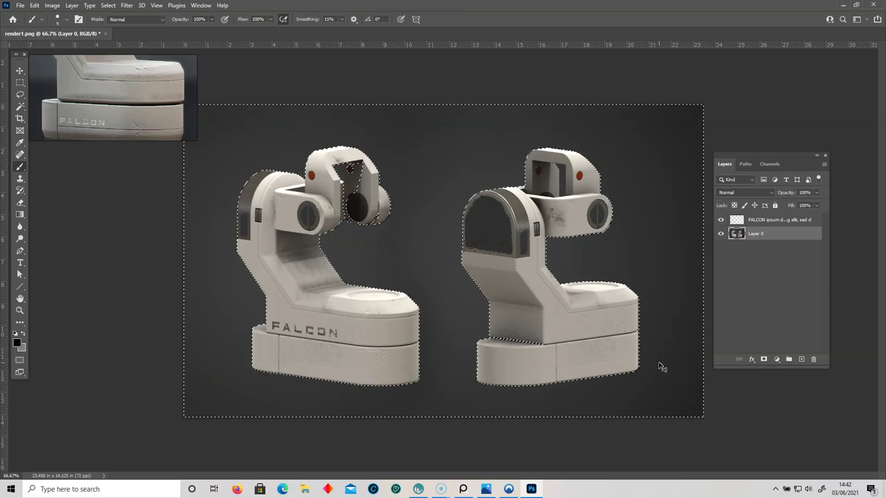
# On a new layer above the FALCON lettering, darken the lower background with a large soft black brush, and clear the selection
pyautogui.click(761, 221)
pyautogui.click(802, 360)
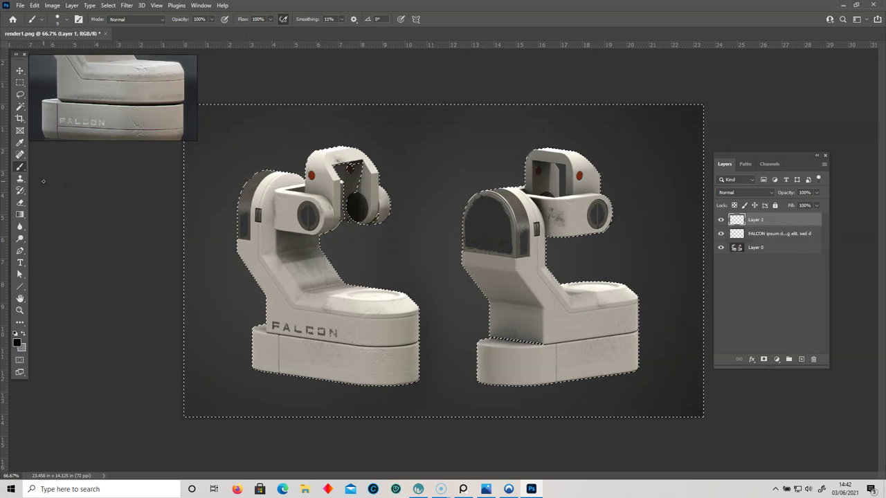
pyautogui.rightClick(303, 353)
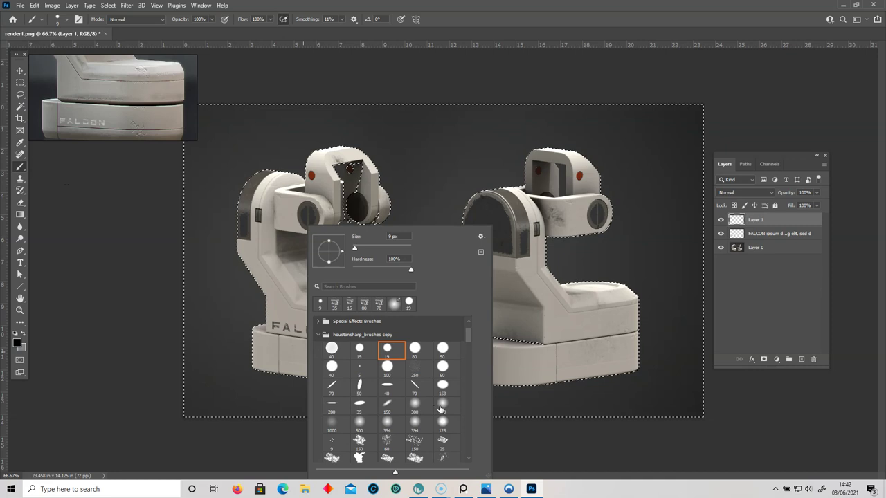
pyautogui.click(79, 340)
pyautogui.press(']')
pyautogui.press(']')
pyautogui.press(']')
pyautogui.press(']')
pyautogui.press(']')
pyautogui.moveTo(117, 399)
pyautogui.mouseDown()
pyautogui.moveTo(346, 386)
pyautogui.moveTo(781, 395)
pyautogui.mouseUp()
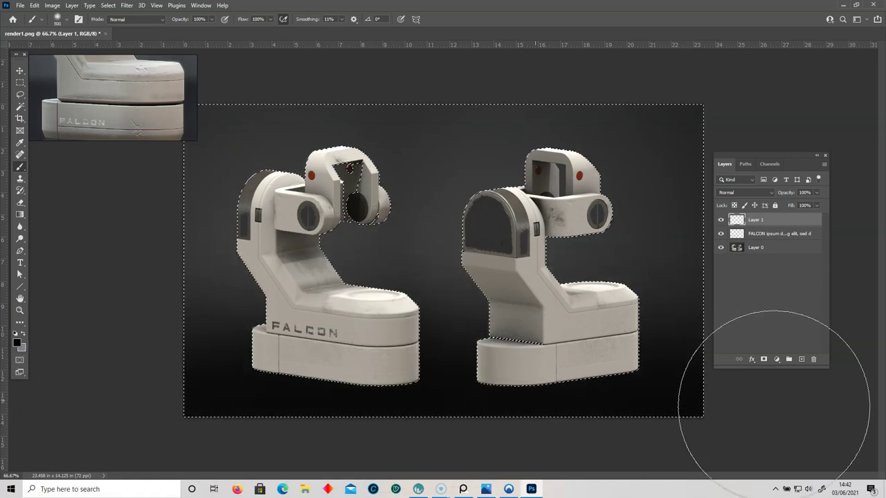
pyautogui.press('m')
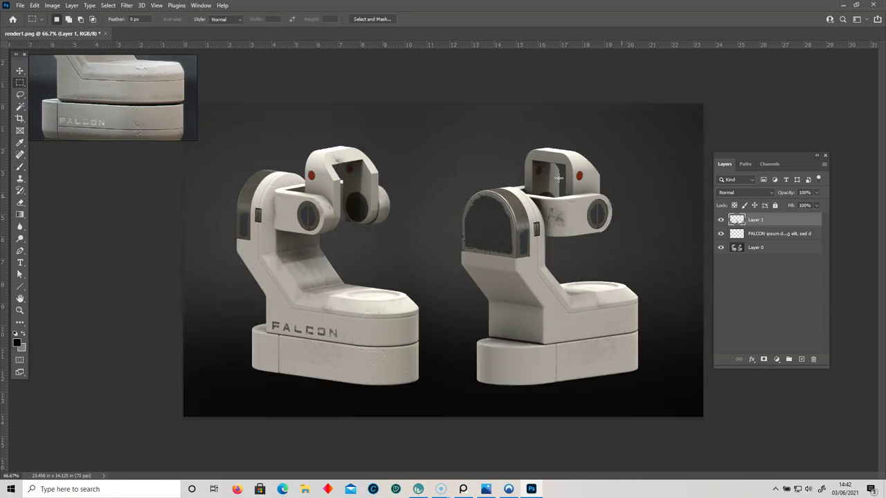
# Lower the opacity of the dark floor shading layer to 49%
pyautogui.click(818, 193)
pyautogui.moveTo(814, 205); pyautogui.dragTo(798, 206)
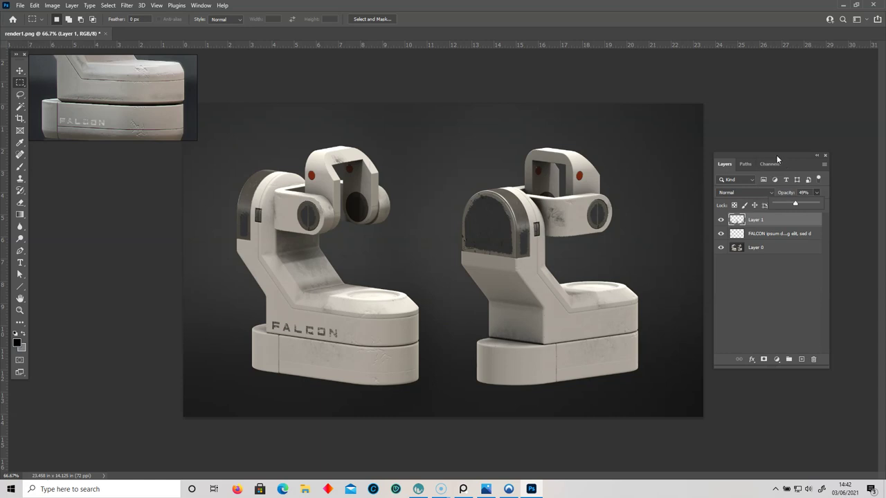
pyautogui.moveTo(777, 155); pyautogui.dragTo(783, 153)
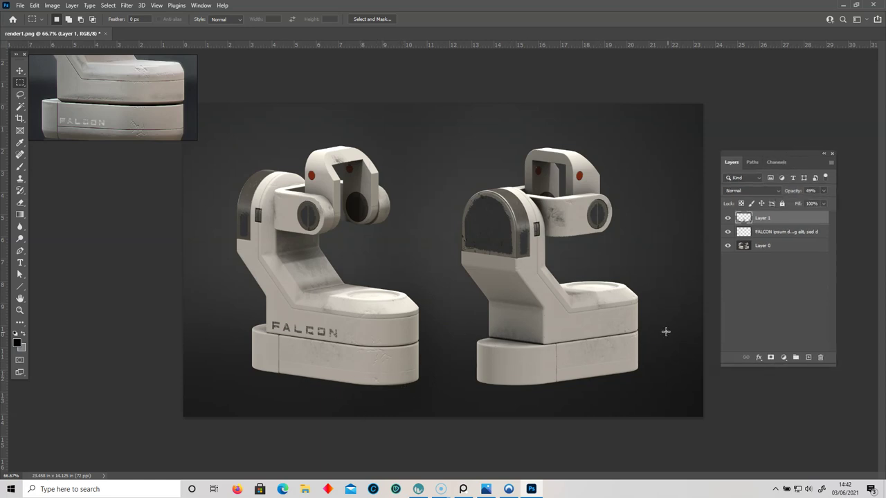
# Duplicate Layer 0 and flip the copy vertically with Free Transform
pyautogui.click(784, 251)
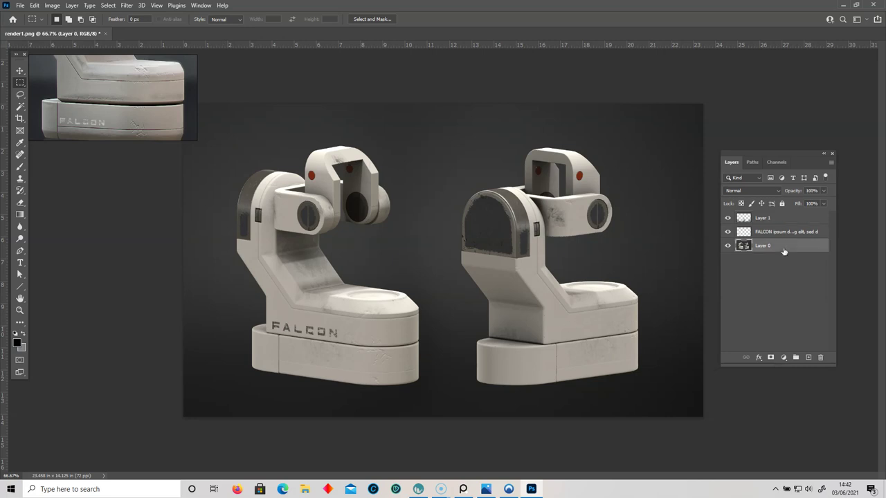
pyautogui.moveTo(795, 249); pyautogui.dragTo(810, 358)
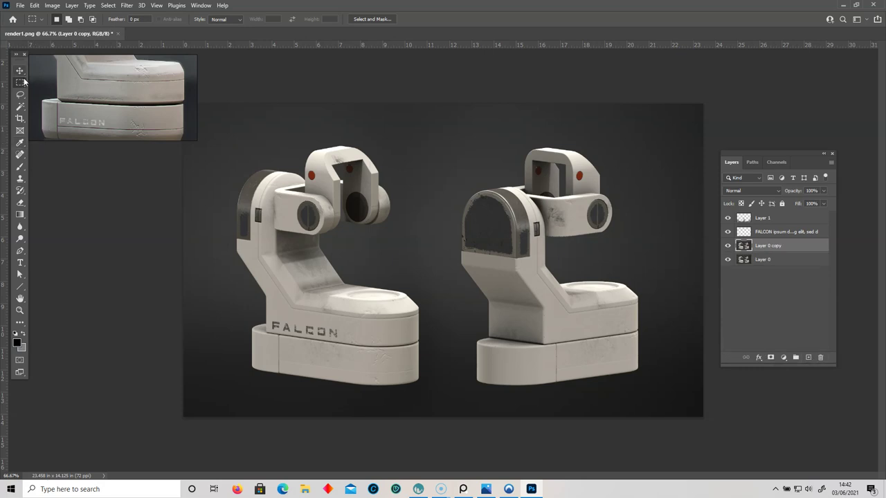
pyautogui.hotkey('ctrl', 't')
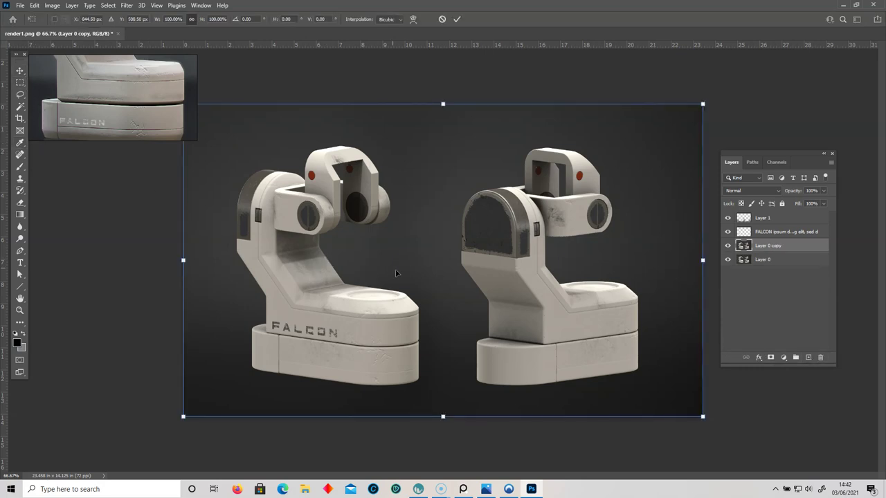
pyautogui.rightClick(443, 244)
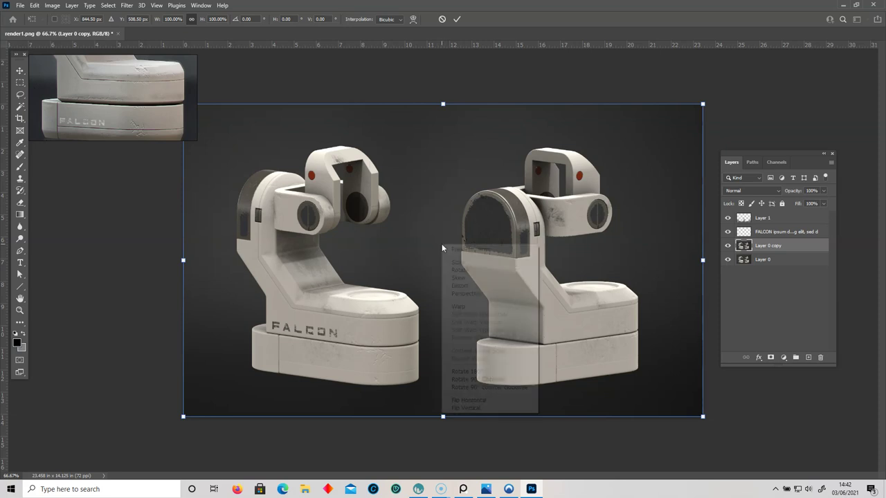
pyautogui.rightClick(406, 210)
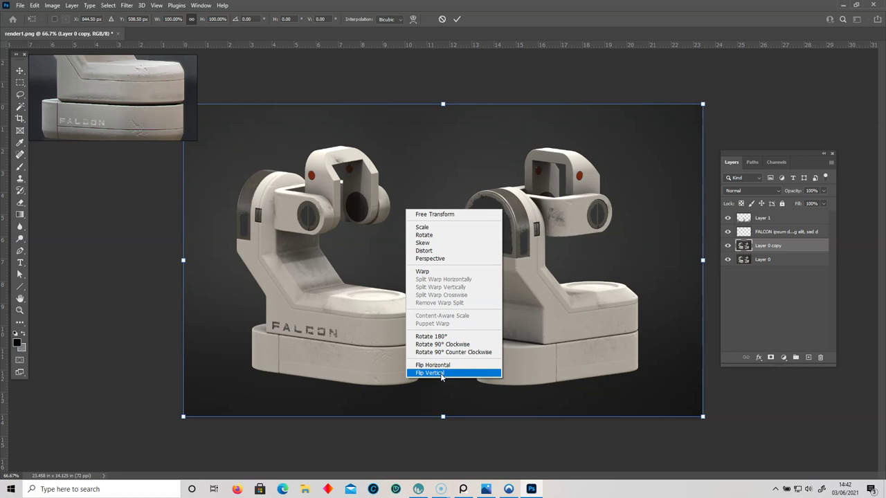
pyautogui.click(430, 374)
# Reposition the flipped copy so both upside-down arms lie fully inside the canvas, and apply the transform
pyautogui.moveTo(455, 217); pyautogui.dragTo(457, 451)
pyautogui.moveTo(457, 392); pyautogui.dragTo(456, 409)
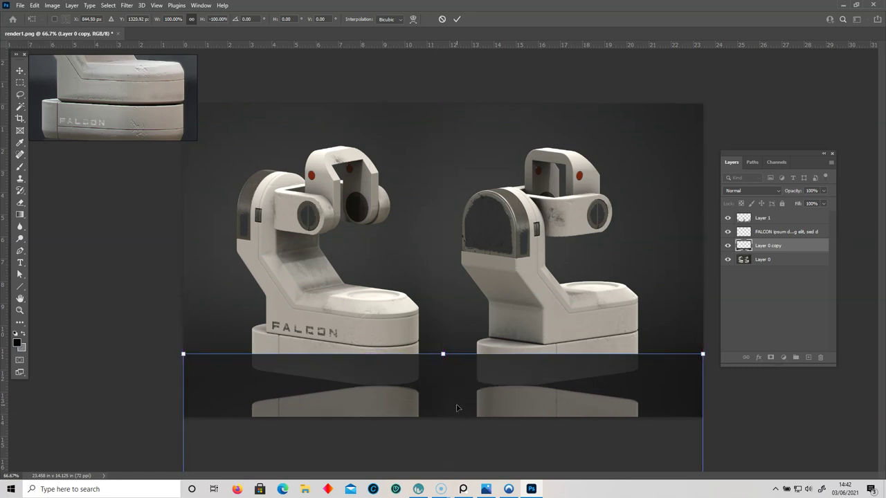
pyautogui.moveTo(404, 362); pyautogui.dragTo(409, 137)
pyautogui.press('Return')
# Copy the flipped bases of the front and rear arms onto separate layers and delete the full flipped copy
pyautogui.press('m')
pyautogui.moveTo(230, 127); pyautogui.dragTo(440, 252)
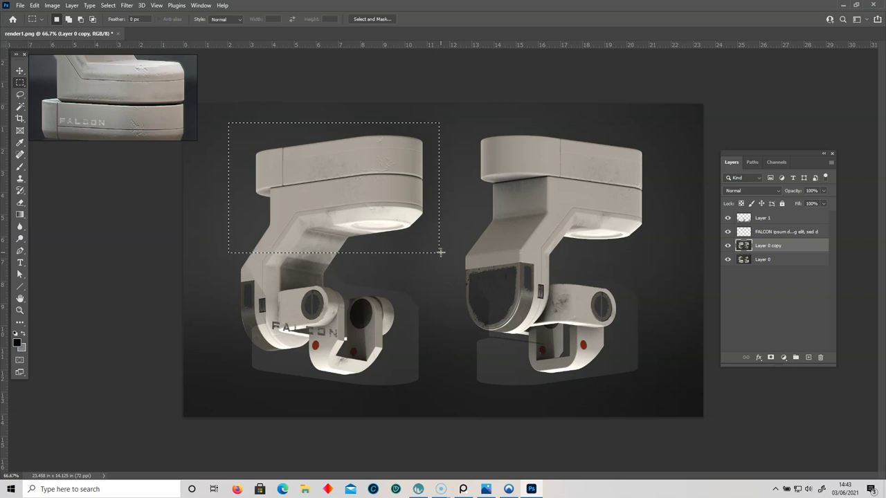
pyautogui.hotkey('ctrl', 'j')
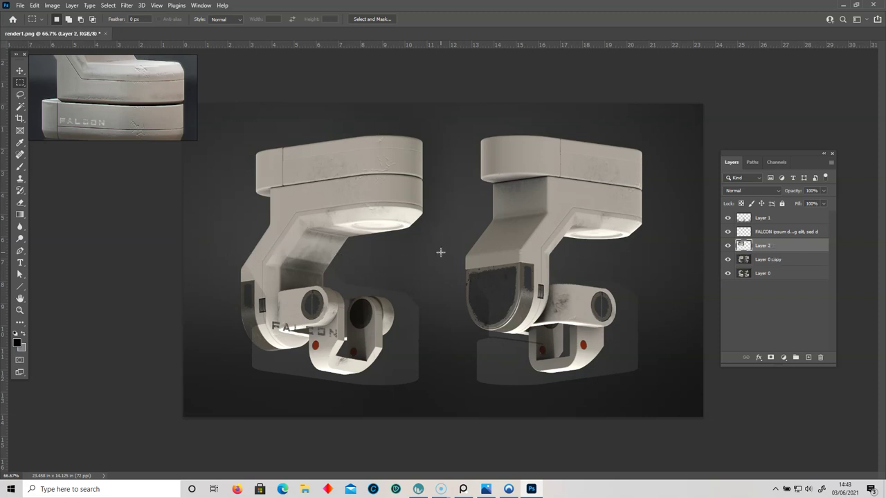
pyautogui.click(742, 262)
pyautogui.moveTo(465, 127); pyautogui.dragTo(673, 243)
pyautogui.hotkey('ctrl', 'j')
pyautogui.click(754, 274)
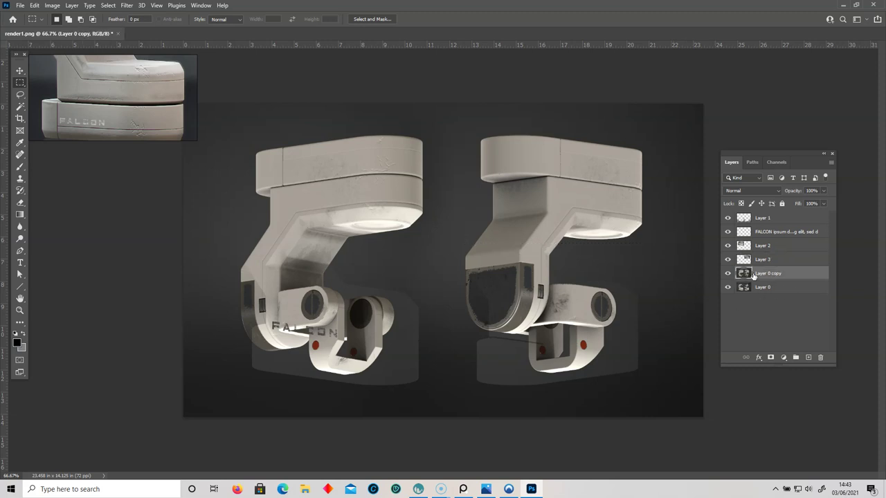
pyautogui.moveTo(795, 275); pyautogui.dragTo(821, 357)
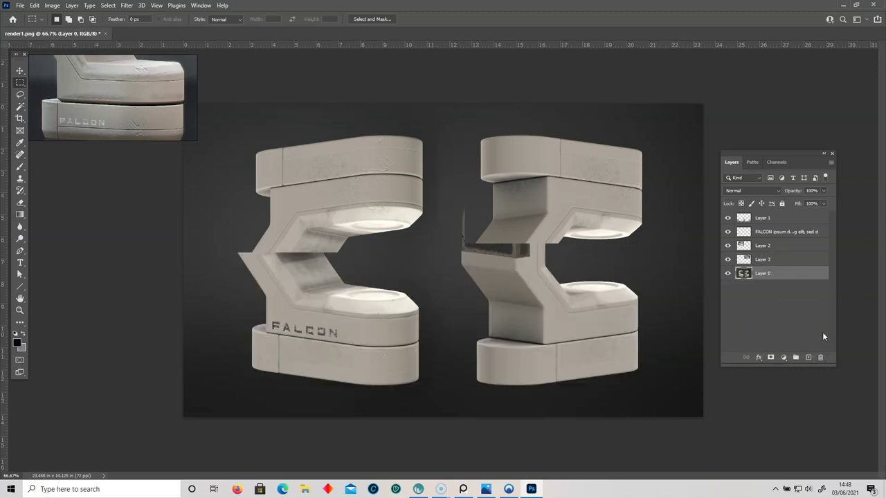
# Move the flipped rear-view base just below the rear-view arm as a reflection and bring its layer to the top of the stack
pyautogui.press('v')
pyautogui.click(762, 260)
pyautogui.moveTo(602, 208); pyautogui.dragTo(594, 448)
pyautogui.moveTo(746, 262); pyautogui.dragTo(756, 218)
# Bring the flipped front-view base layer to the top of the stack and move it down over the front-view arm
pyautogui.click(756, 261)
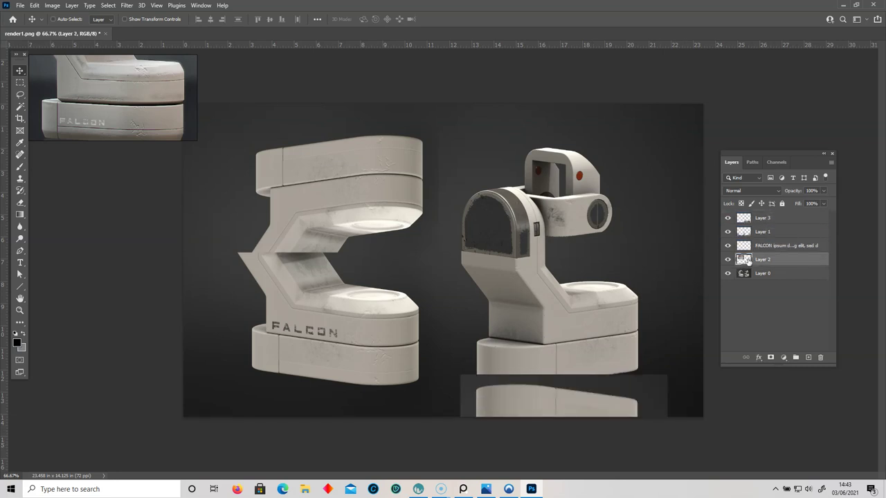
pyautogui.doubleClick(753, 221)
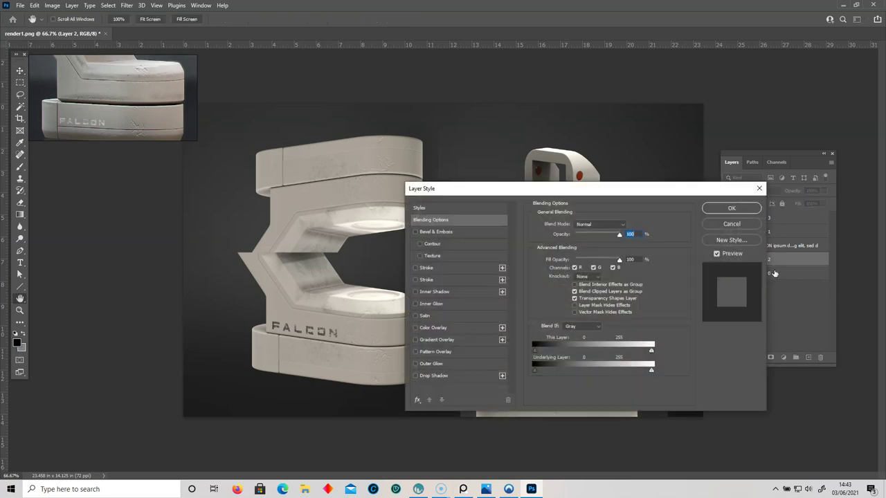
pyautogui.click(745, 225)
pyautogui.moveTo(785, 218); pyautogui.dragTo(785, 217)
pyautogui.moveTo(364, 181); pyautogui.dragTo(378, 228)
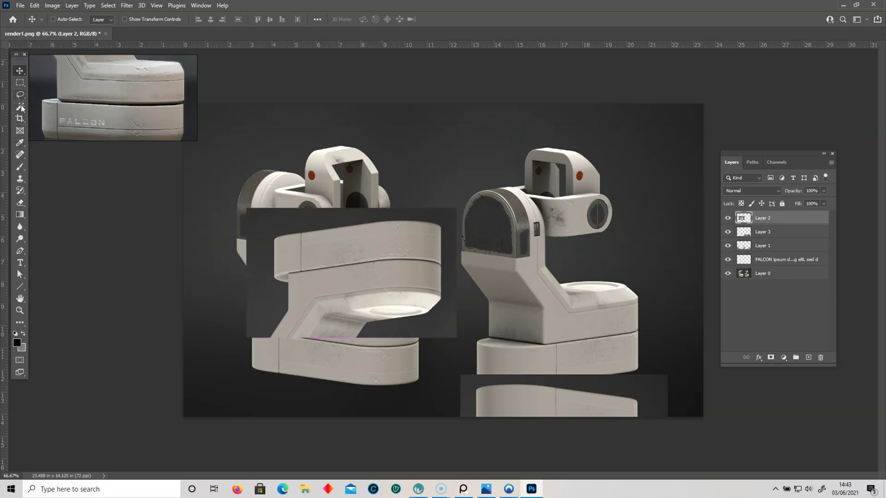
# Remove the dark background around the flipped front-view base on Layer 2 using a Magic Wand selection, and deselect
pyautogui.click(20, 107)
pyautogui.click(270, 225)
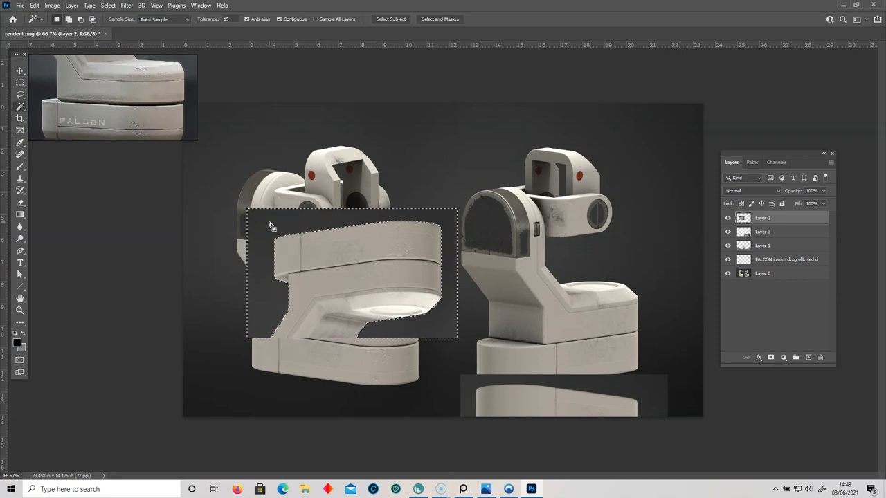
pyautogui.press('Delete')
pyautogui.click(20, 82)
pyautogui.click(101, 210)
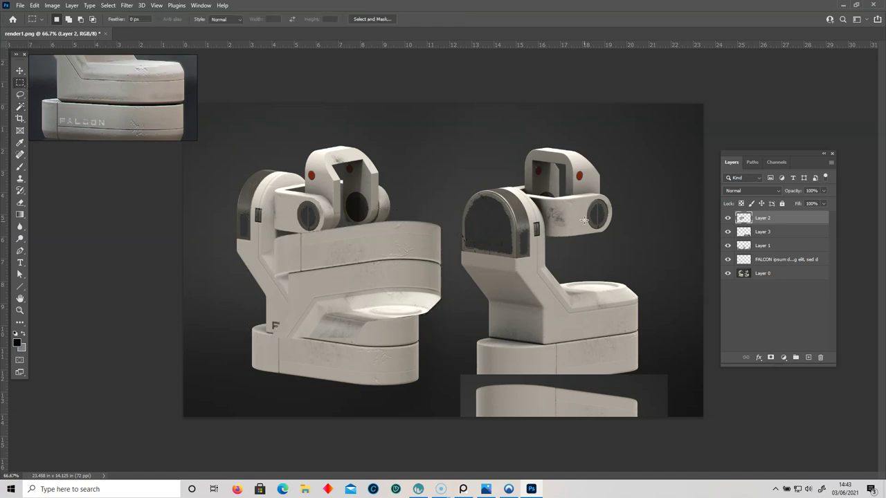
# Move the flipped rear-view base on Layer 3 up inside the canvas, delete its dark background with the Magic Wand, and deselect
pyautogui.click(782, 236)
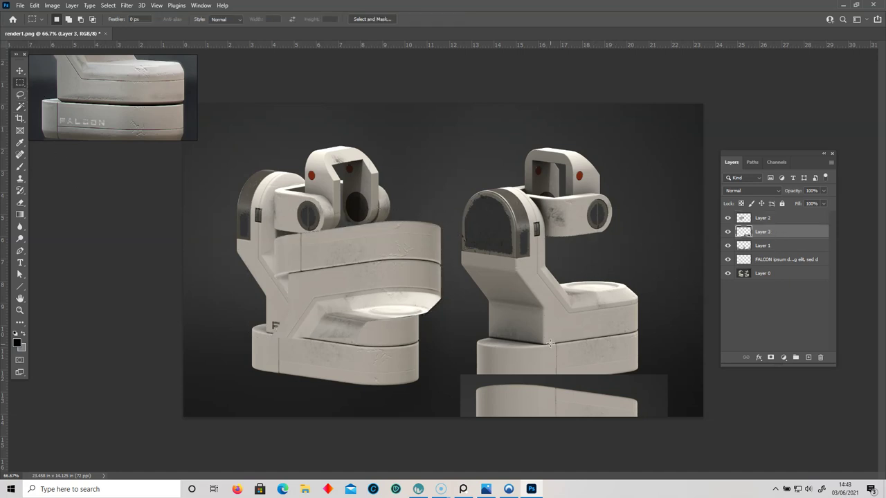
pyautogui.click(20, 70)
pyautogui.moveTo(511, 385); pyautogui.dragTo(505, 209)
pyautogui.press('w')
pyautogui.click(460, 233)
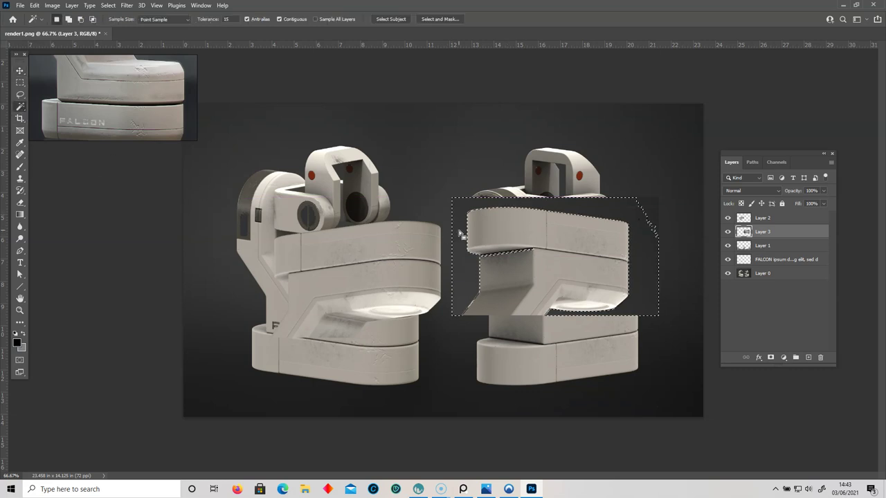
pyautogui.press('Delete')
pyautogui.press('m')
pyautogui.hotkey('ctrl', 'd')
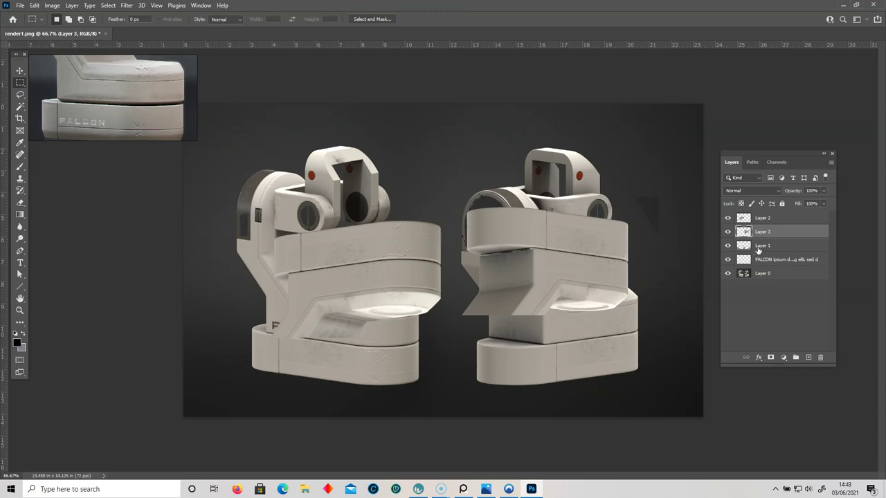
# Hide Layer 3 and move the flipped front-view base on Layer 2 directly beneath the front-view arm
pyautogui.click(728, 232)
pyautogui.click(748, 220)
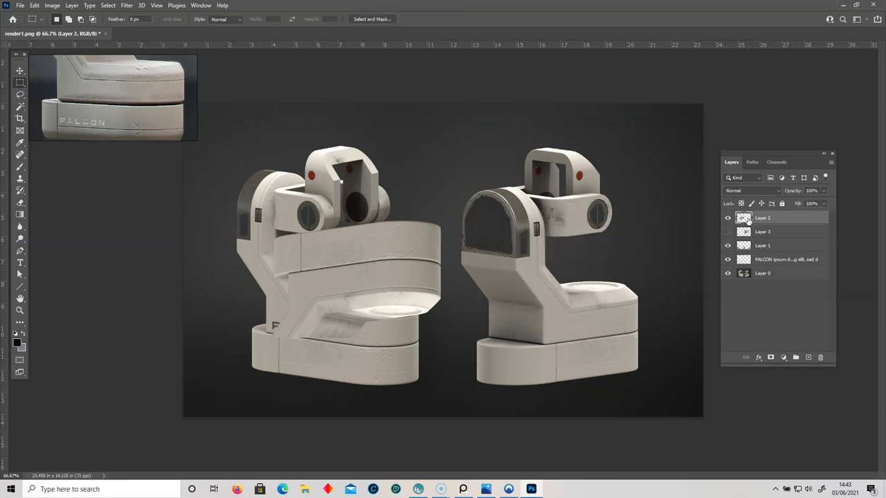
pyautogui.click(20, 70)
pyautogui.moveTo(316, 279); pyautogui.dragTo(286, 433)
pyautogui.hotkey('ctrl', 't')
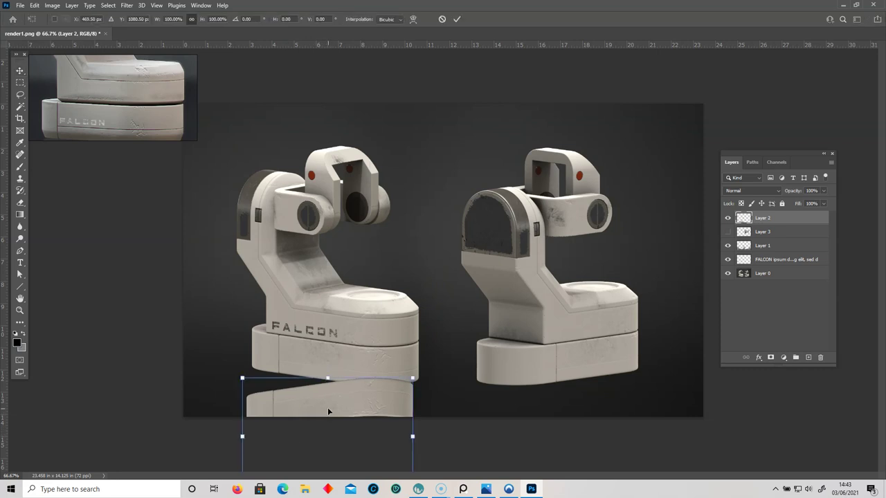
pyautogui.click(34, 4)
pyautogui.click(51, 5)
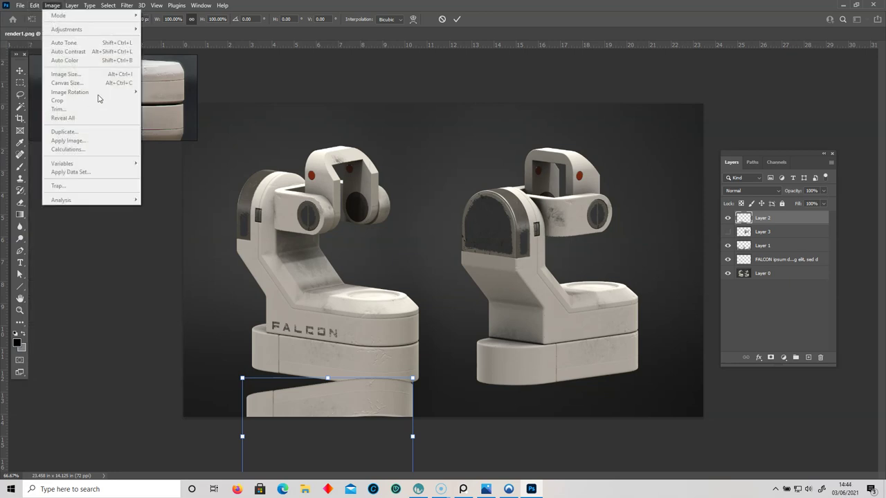
pyautogui.click(263, 323)
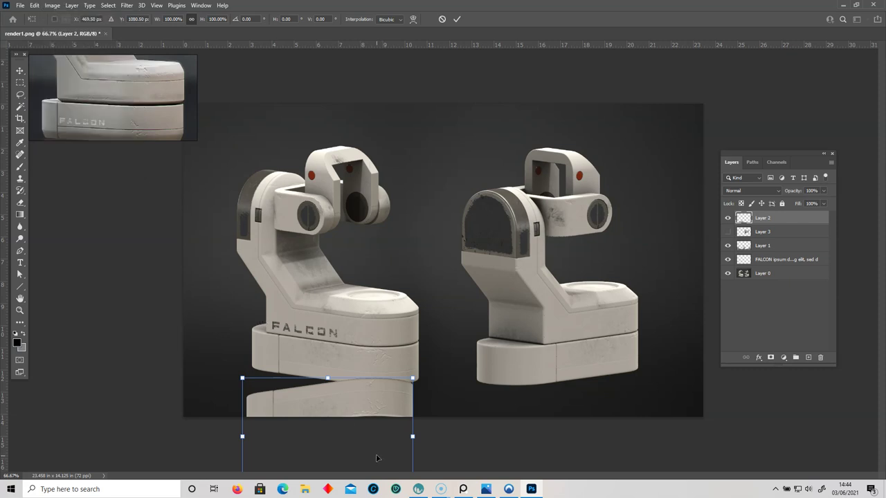
pyautogui.press('Return')
pyautogui.click(58, 6)
pyautogui.moveTo(70, 30)
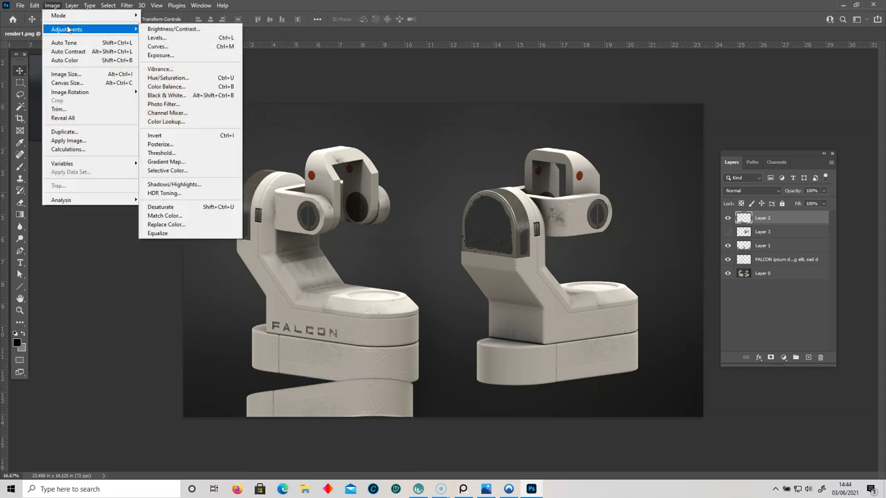
pyautogui.moveTo(30, 7)
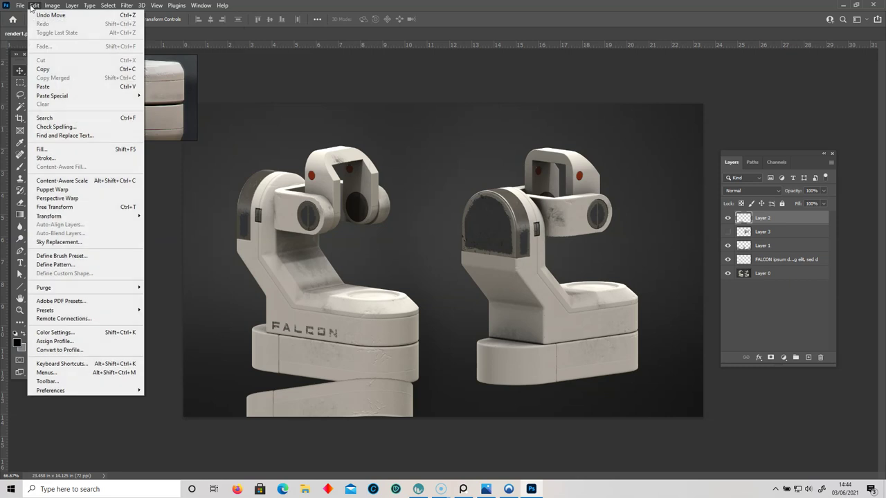
pyautogui.moveTo(86, 216)
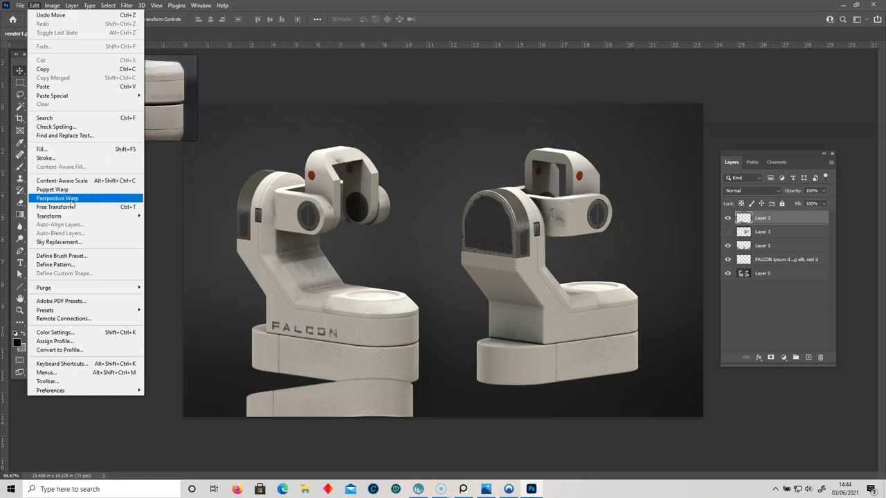
pyautogui.click(166, 252)
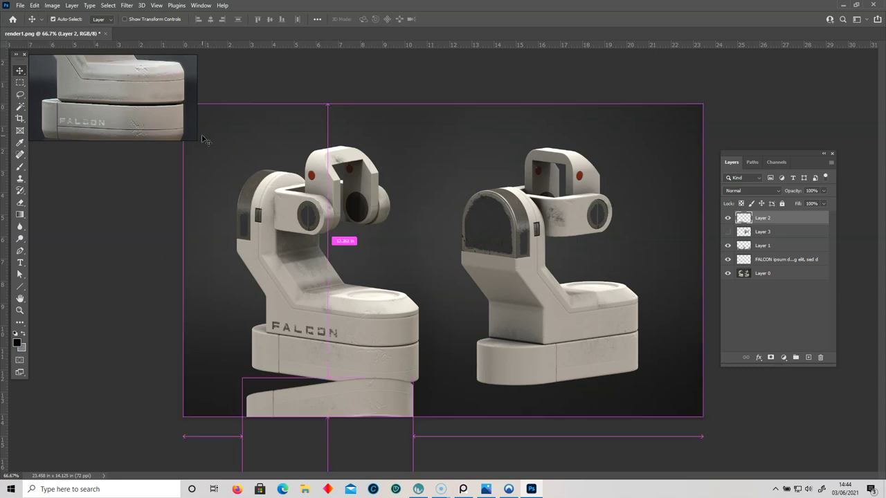
# Skew the front-view reflection vertically by about 13.4° so its edge slopes with the underside of the arm's base
pyautogui.hotkey('ctrl', 't')
pyautogui.rightClick(324, 405)
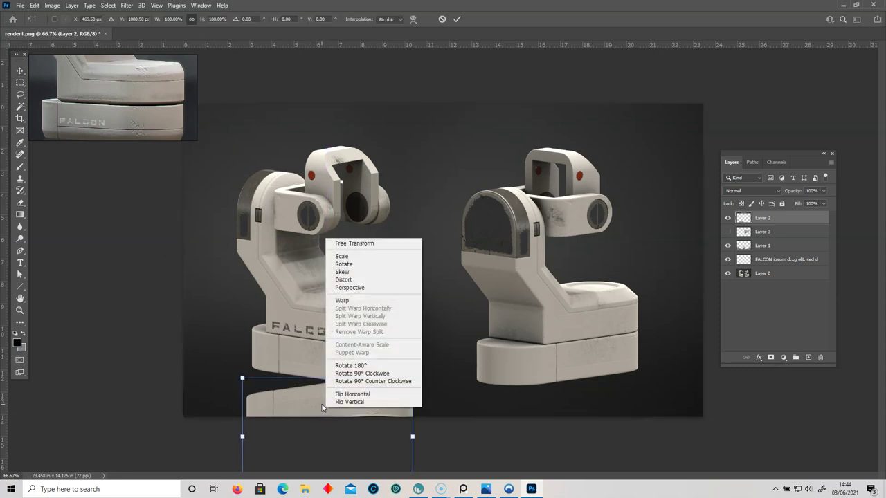
pyautogui.click(340, 277)
pyautogui.moveTo(242, 436); pyautogui.dragTo(288, 407)
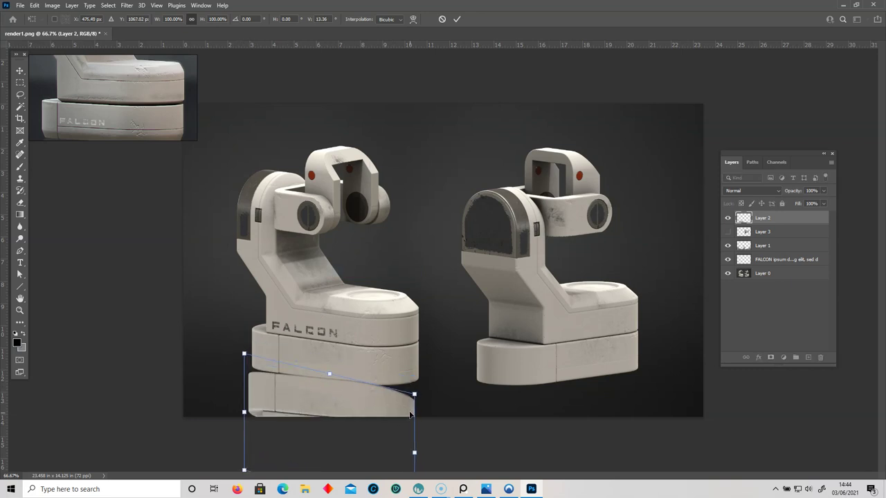
# Warp the front-view reflection so its upper edge follows the curve of the base above, and apply the transform
pyautogui.rightClick(394, 414)
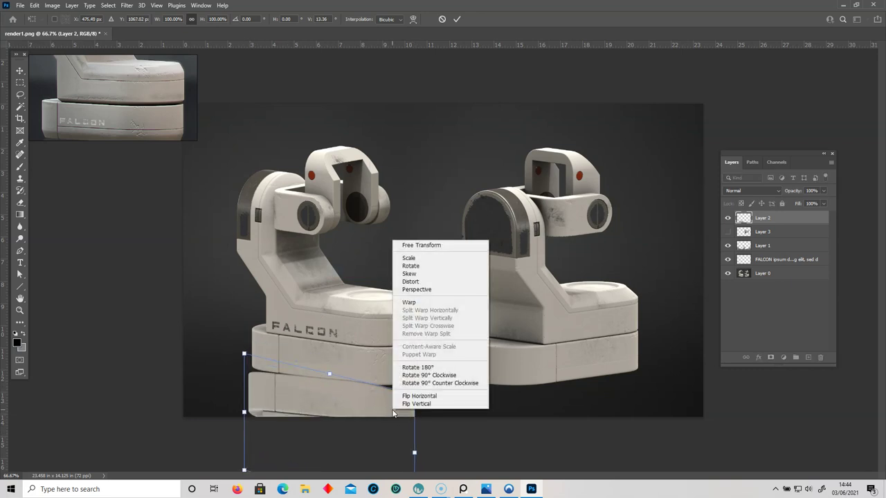
pyautogui.click(421, 306)
pyautogui.moveTo(415, 395); pyautogui.dragTo(272, 384)
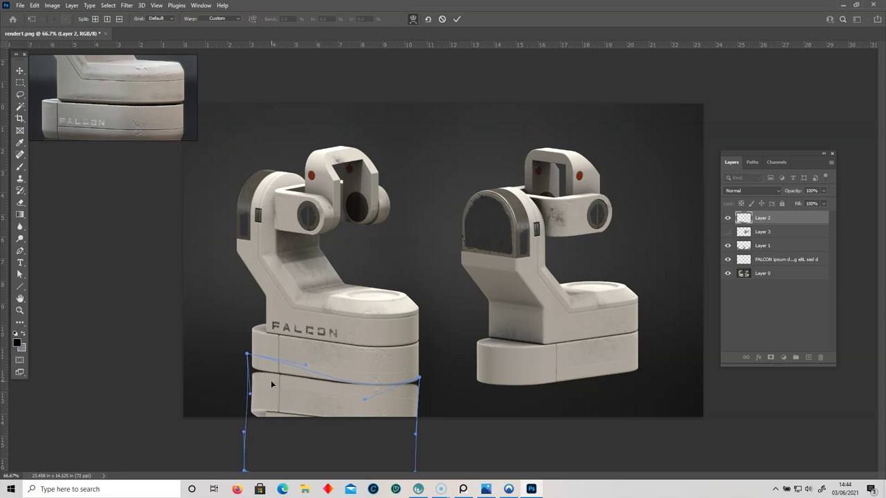
pyautogui.moveTo(369, 400); pyautogui.dragTo(247, 353)
pyautogui.moveTo(249, 393)
pyautogui.mouseDown()
pyautogui.moveTo(240, 392)
pyautogui.moveTo(256, 388)
pyautogui.mouseUp()
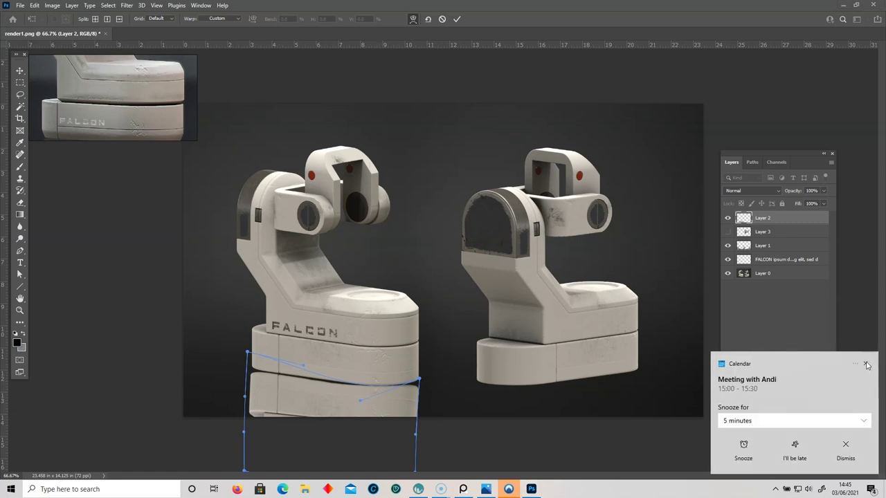
pyautogui.click(866, 364)
pyautogui.press('Return')
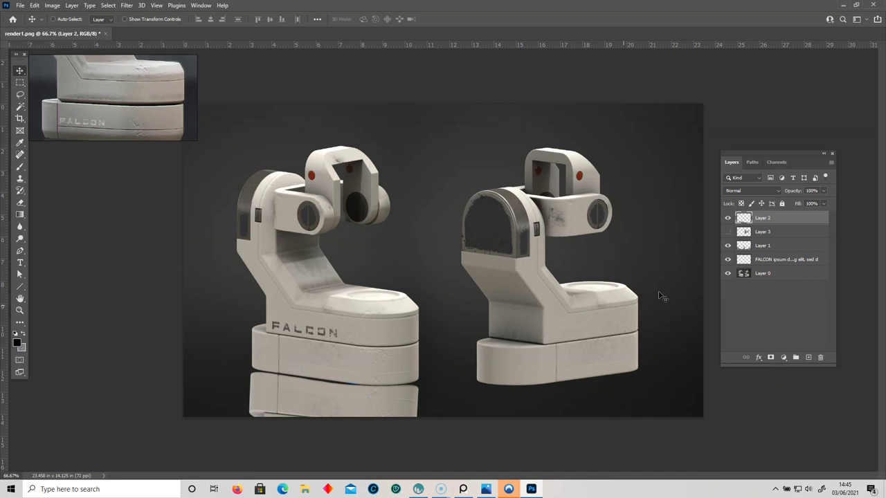
# Lower the front-view reflection's opacity to 34% and fade out its lower part with a soft round eraser at 175 px
pyautogui.click(823, 191)
pyautogui.moveTo(794, 199); pyautogui.dragTo(796, 200)
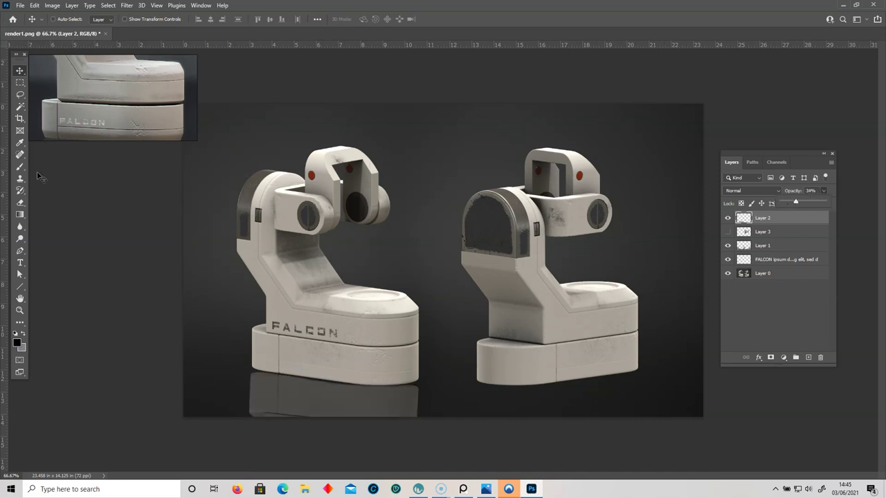
pyautogui.click(20, 202)
pyautogui.rightClick(272, 349)
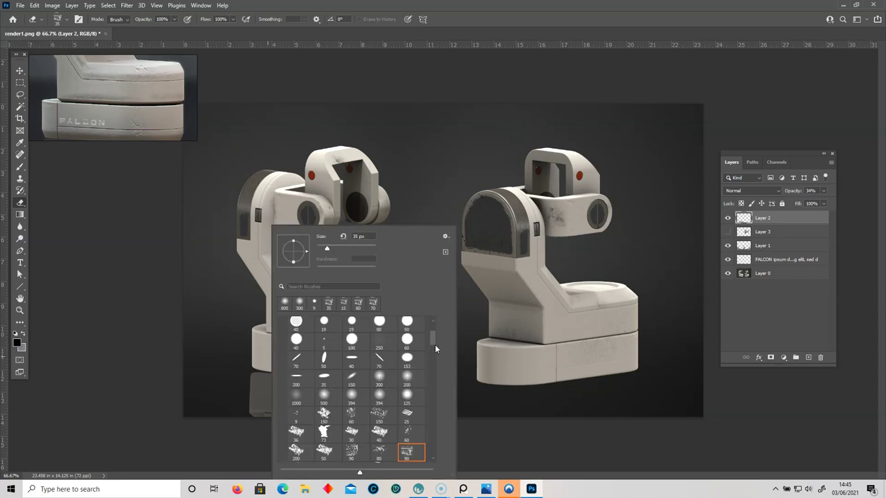
pyautogui.click(387, 376)
pyautogui.click(53, 348)
pyautogui.press('[')
pyautogui.press('[')
pyautogui.press('[')
pyautogui.press('[')
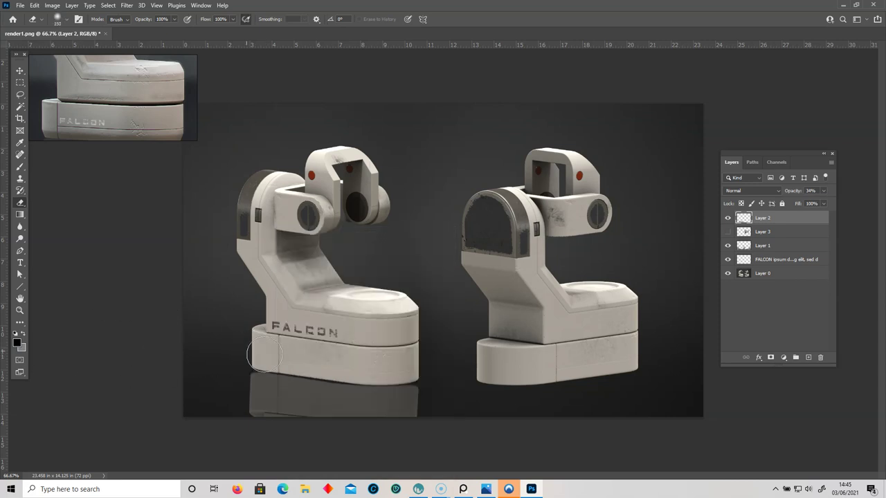
pyautogui.moveTo(446, 362)
pyautogui.mouseDown()
pyautogui.moveTo(306, 376)
pyautogui.moveTo(224, 348)
pyautogui.mouseUp()
pyautogui.press(']')
pyautogui.moveTo(247, 424); pyautogui.dragTo(532, 433)
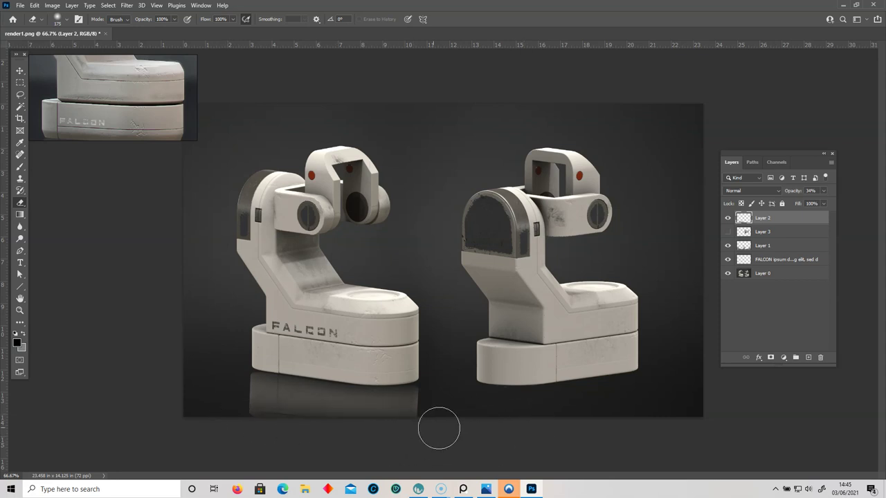
# Warp both sides of the front-view reflection slightly so they line up with the edges of the base, and apply
pyautogui.hotkey('ctrl', 't')
pyautogui.rightClick(315, 400)
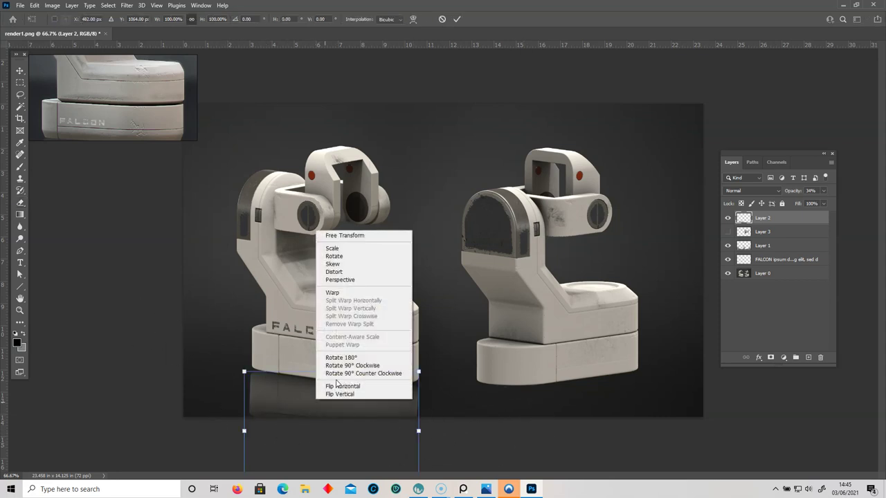
pyautogui.click(333, 292)
pyautogui.moveTo(421, 446); pyautogui.dragTo(434, 451)
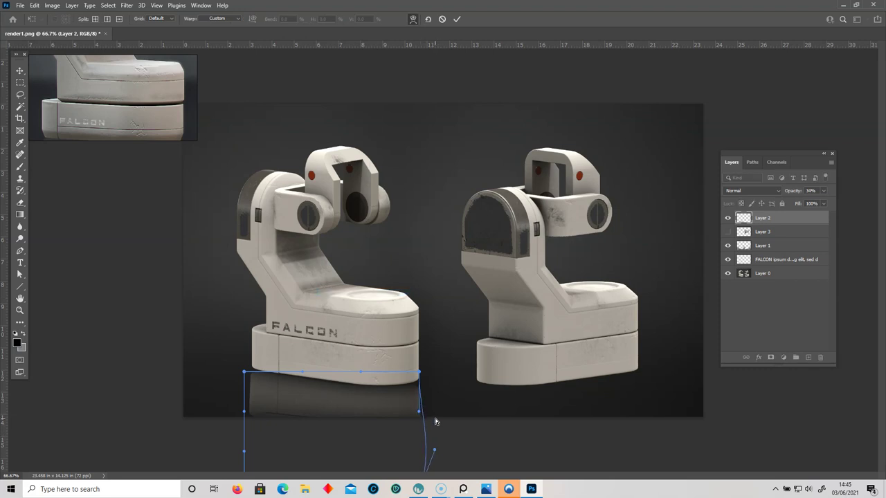
pyautogui.hotkey('ctrl', '+')
pyautogui.scroll(-3, 461, 402)
pyautogui.moveTo(430, 441)
pyautogui.mouseDown()
pyautogui.moveTo(417, 447)
pyautogui.moveTo(425, 444)
pyautogui.mouseUp()
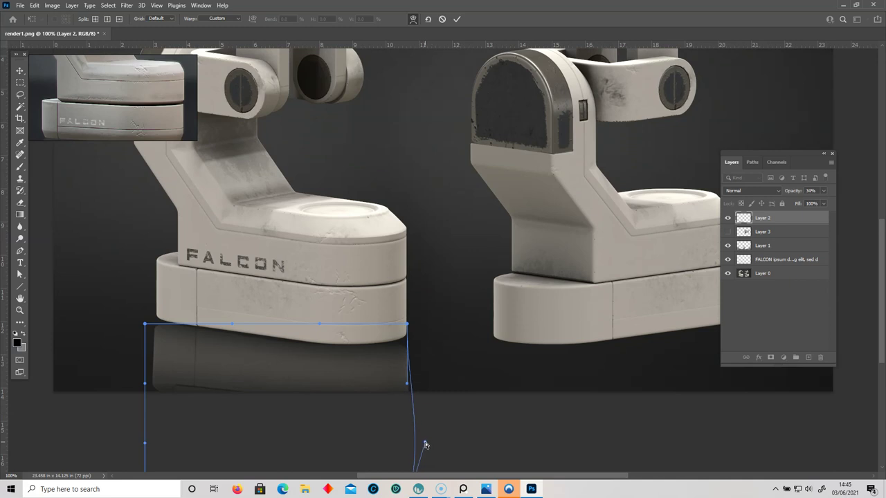
pyautogui.moveTo(194, 385); pyautogui.dragTo(194, 386)
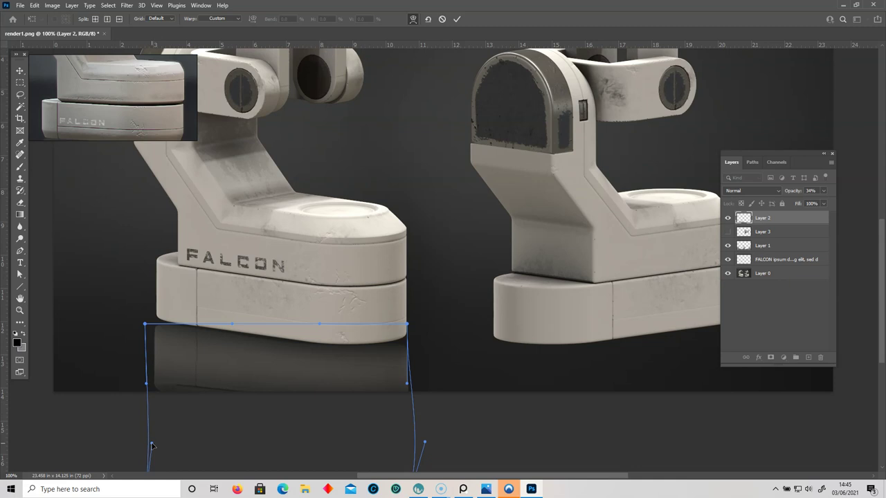
pyautogui.press('Return')
# Trim the strip of the front-view reflection that overhangs the right edge of the base, using a rectangular selection
pyautogui.press('e')
pyautogui.click(19, 82)
pyautogui.moveTo(432, 302); pyautogui.dragTo(407, 419)
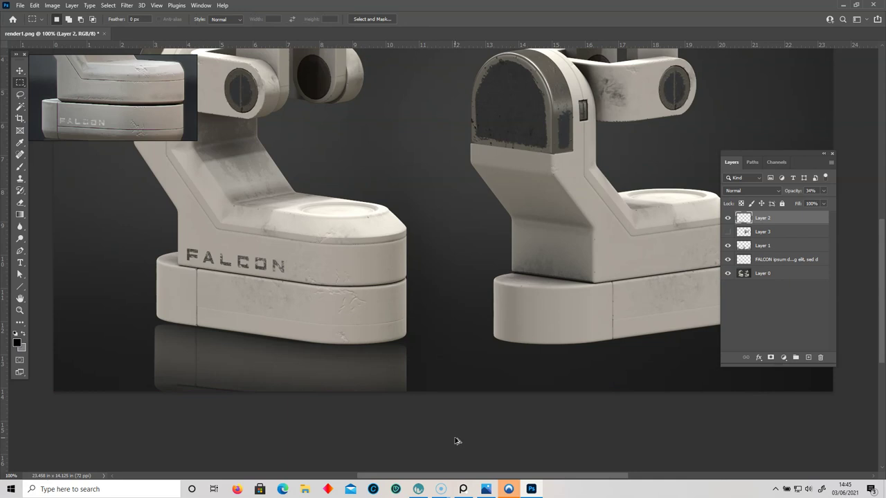
pyautogui.keyDown('alt'); pyautogui.scroll(-1, 456, 441); pyautogui.keyUp('alt')
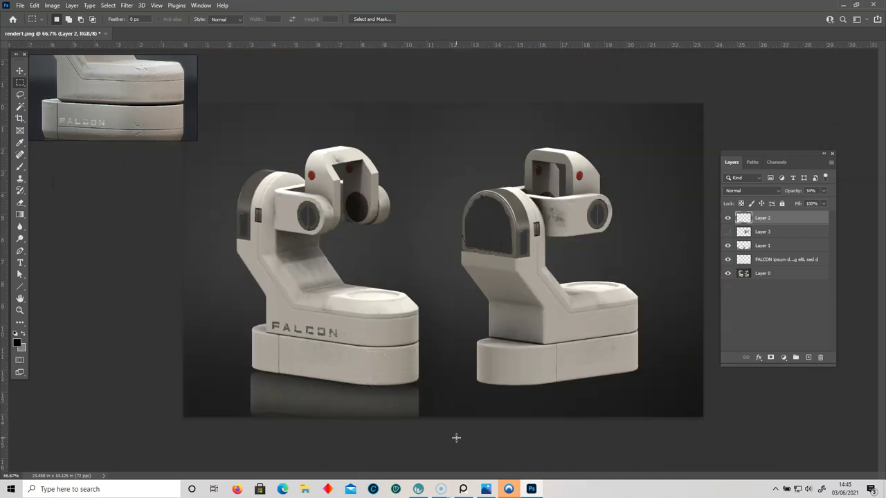
# Show Layer 3 again and move the flipped rear-view base down beneath the rear-view arm with Free Transform
pyautogui.click(728, 232)
pyautogui.click(771, 234)
pyautogui.hotkey('ctrl', 't')
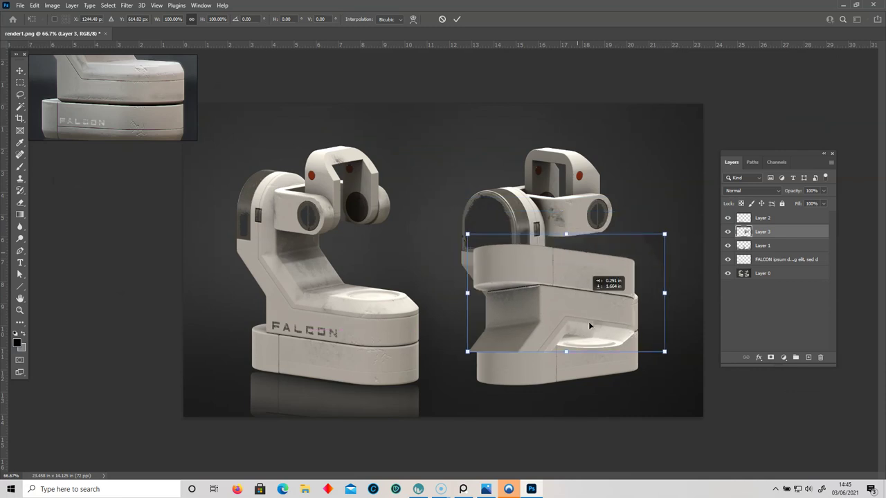
pyautogui.moveTo(589, 321); pyautogui.dragTo(587, 416)
# Skew the rear-view reflection vertically by about -16.9° to match the slope of the base's underside, and apply the transform
pyautogui.rightClick(585, 393)
pyautogui.click(601, 259)
pyautogui.moveTo(576, 361); pyautogui.dragTo(578, 381)
pyautogui.moveTo(673, 430); pyautogui.dragTo(625, 390)
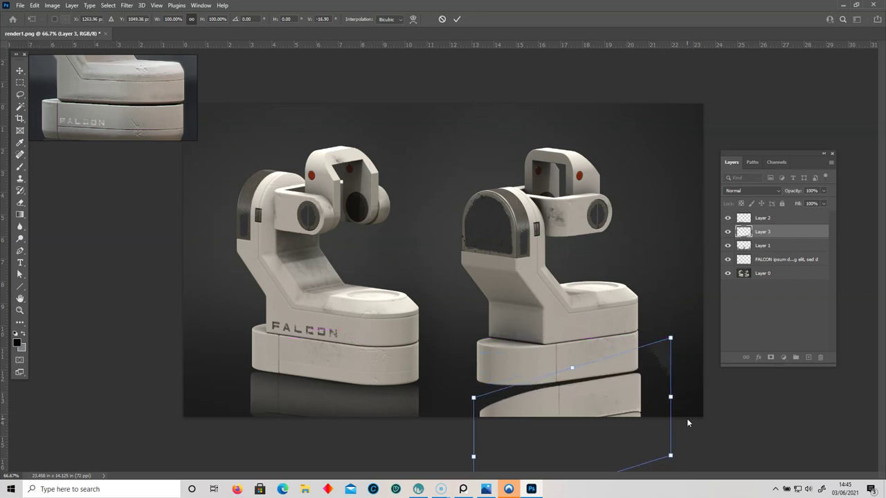
pyautogui.press('Return')
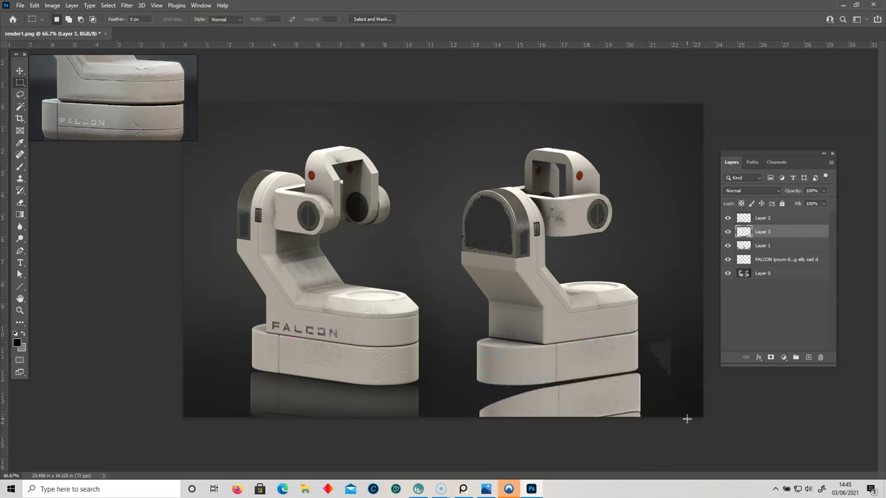
# Fine-tune the rear-view reflection's shape with Free Transform and nudge it left to align with the base above
pyautogui.click(19, 71)
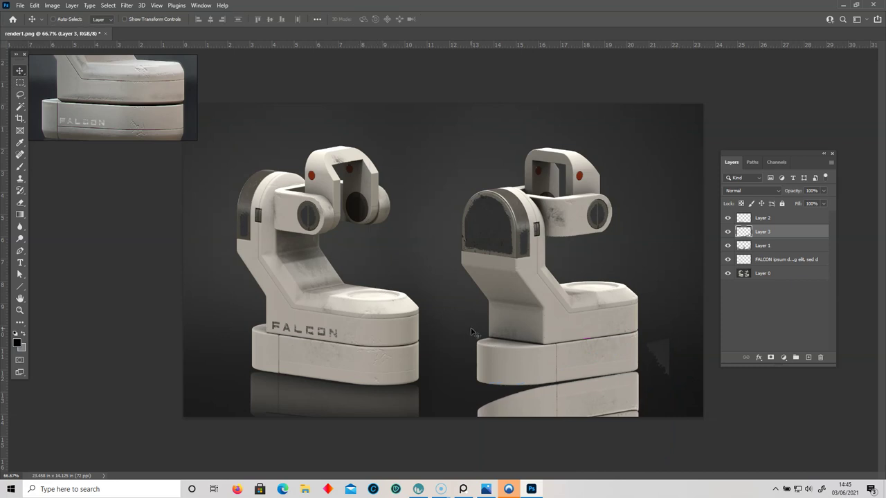
pyautogui.hotkey('ctrl', 't')
pyautogui.moveTo(692, 380); pyautogui.dragTo(694, 382)
pyautogui.press('Return')
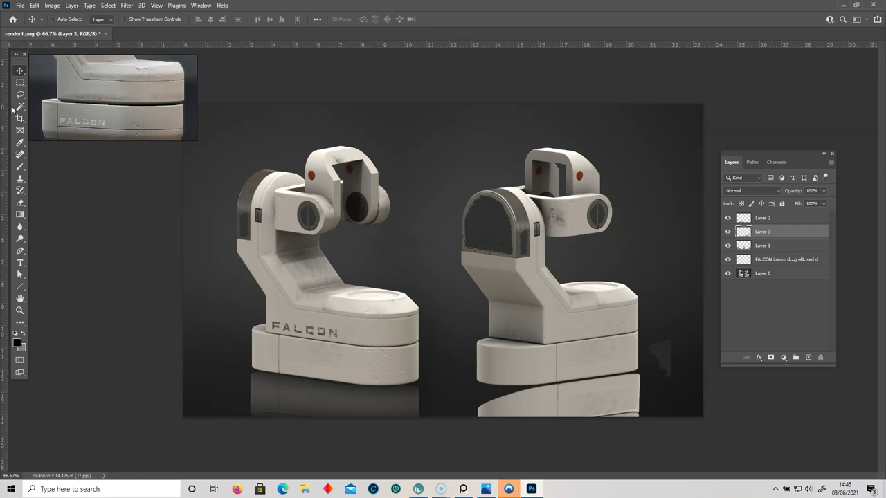
pyautogui.press('Left')
pyautogui.press('Left')
pyautogui.press('Left')
pyautogui.press('Left')
pyautogui.press('l')
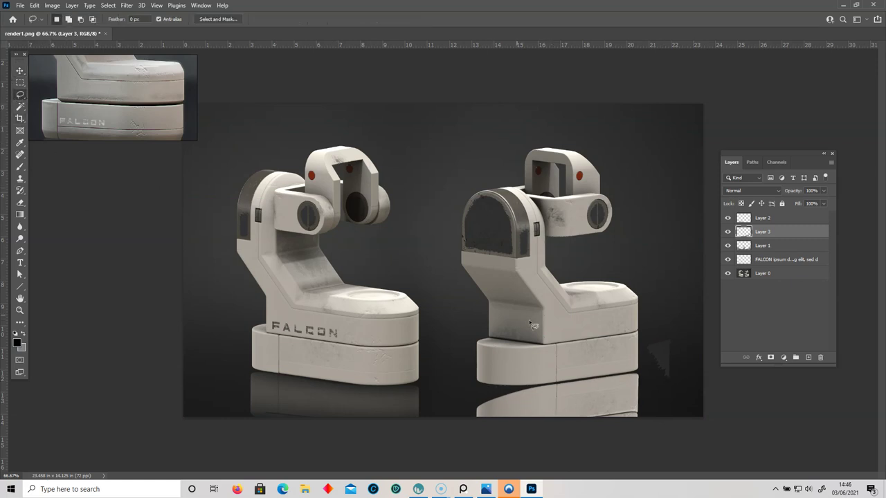
# Remove the stray fragment beside the rear-view reflection on Layer 3 with a lasso selection
pyautogui.moveTo(682, 317)
pyautogui.mouseDown()
pyautogui.moveTo(657, 335)
pyautogui.moveTo(693, 392)
pyautogui.moveTo(695, 378)
pyautogui.mouseUp()
pyautogui.press('Delete')
pyautogui.click(665, 423)
# Duplicate Layer 3 and warp the copy so the reflection's rounded end follows the curved underside of the rear-view base
pyautogui.moveTo(798, 235)
pyautogui.mouseDown()
pyautogui.moveTo(807, 356)
pyautogui.moveTo(787, 234)
pyautogui.moveTo(808, 356)
pyautogui.mouseUp()
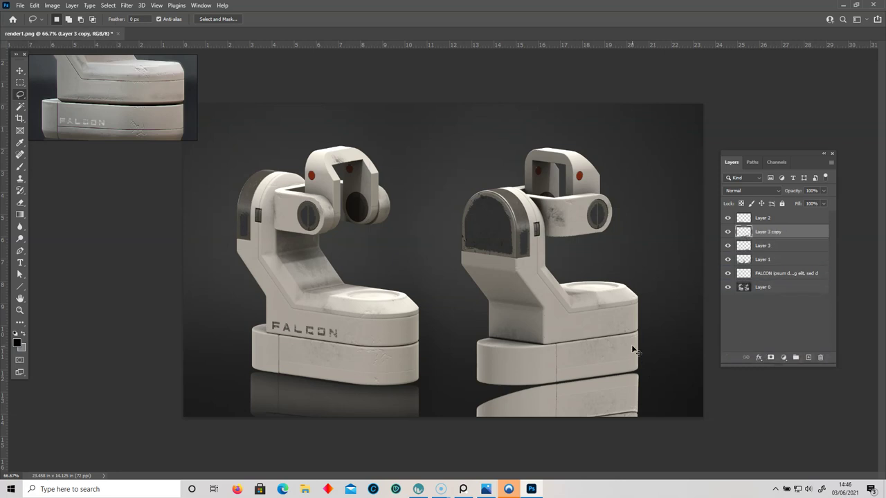
pyautogui.hotkey('ctrl', 't')
pyautogui.rightClick(580, 398)
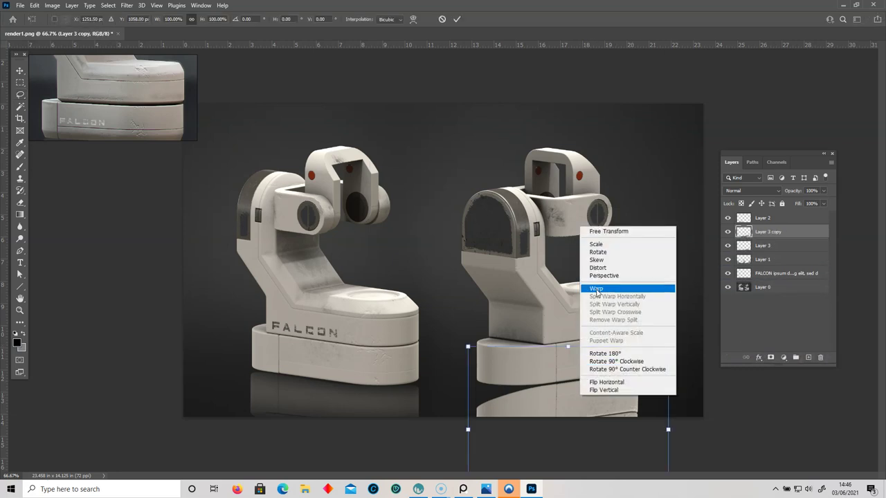
pyautogui.click(595, 287)
pyautogui.moveTo(467, 401); pyautogui.dragTo(456, 329)
pyautogui.moveTo(507, 356); pyautogui.dragTo(470, 380)
pyautogui.moveTo(537, 402)
pyautogui.mouseDown()
pyautogui.moveTo(525, 399)
pyautogui.moveTo(556, 394)
pyautogui.moveTo(486, 385)
pyautogui.moveTo(561, 394)
pyautogui.mouseUp()
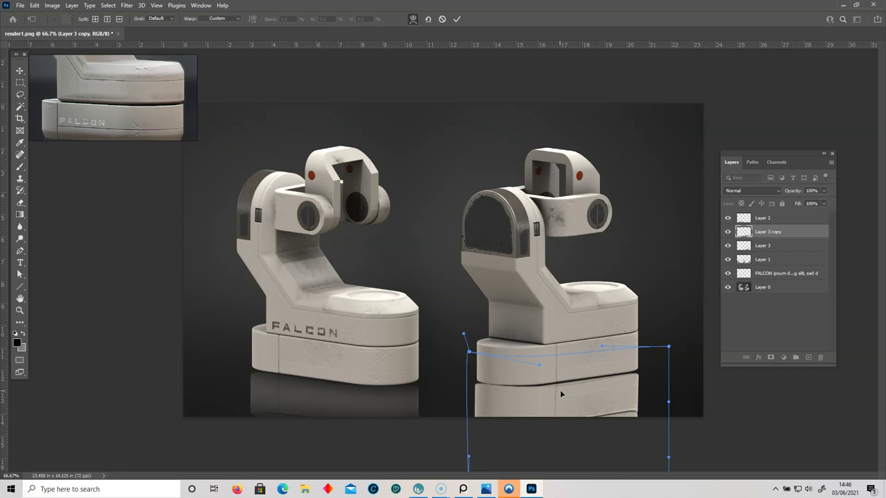
pyautogui.press('Return')
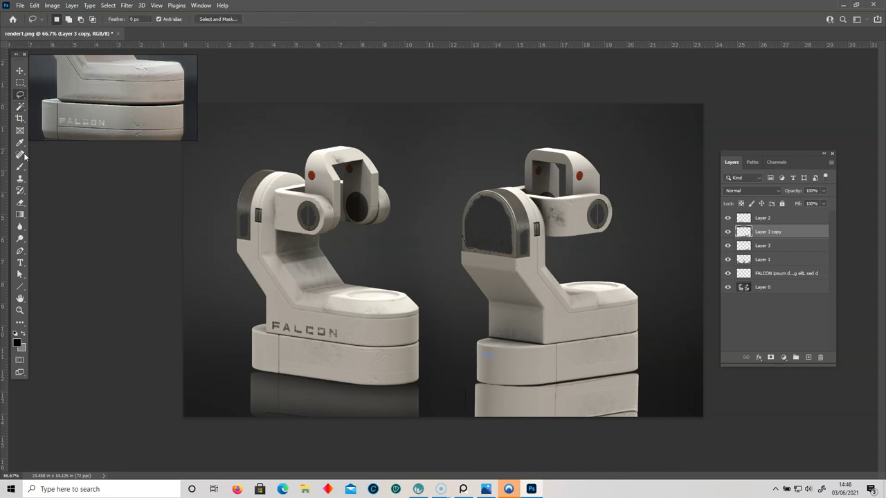
# Merge Layer 3 copy down into Layer 3 and lower the merged reflection's opacity to 49%
pyautogui.click(20, 203)
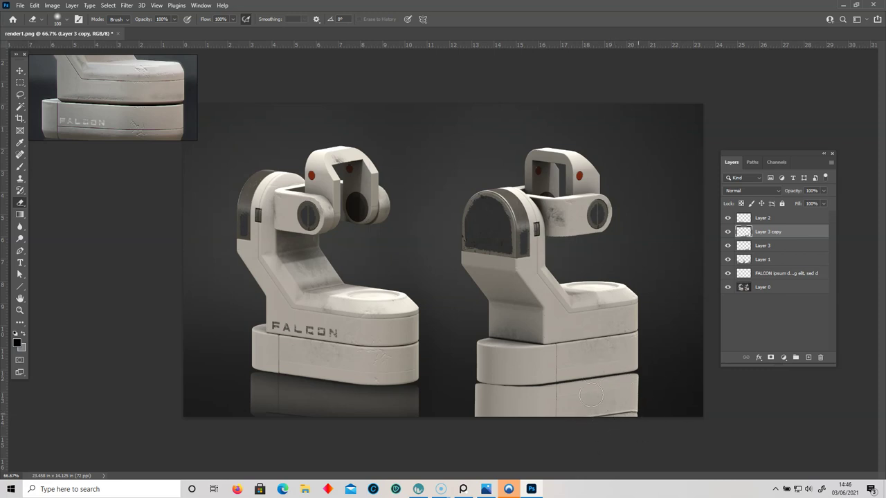
pyautogui.rightClick(797, 231)
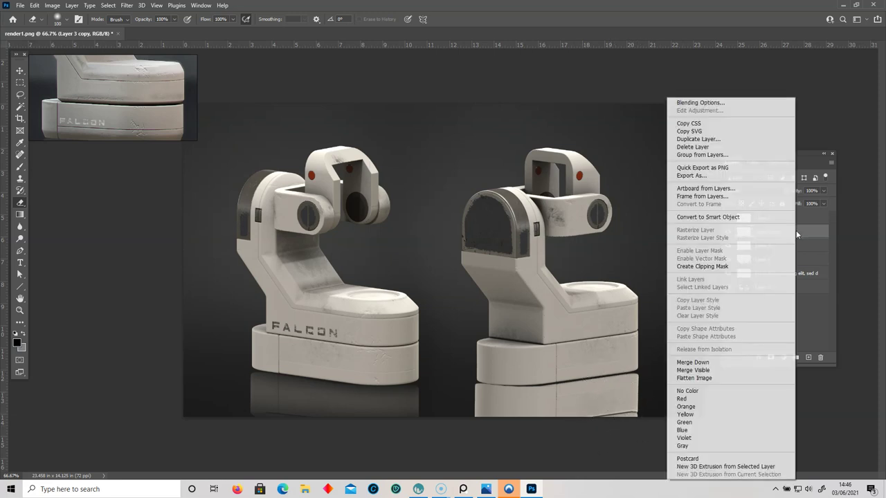
pyautogui.click(695, 362)
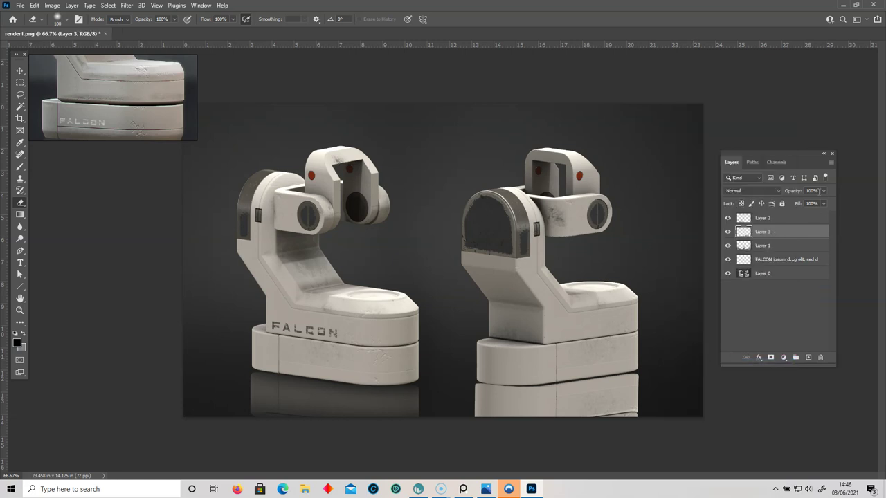
pyautogui.click(823, 191)
pyautogui.moveTo(803, 204); pyautogui.dragTo(803, 202)
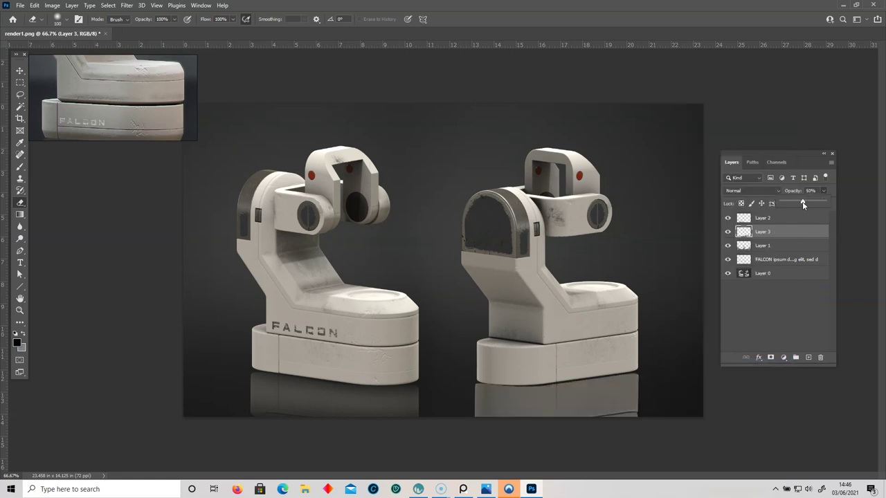
# Enlarge the Eraser brush to 300 px and fade out the lower part of the rear-view reflection
pyautogui.press(']')
pyautogui.press(']')
pyautogui.press(']')
pyautogui.press(']')
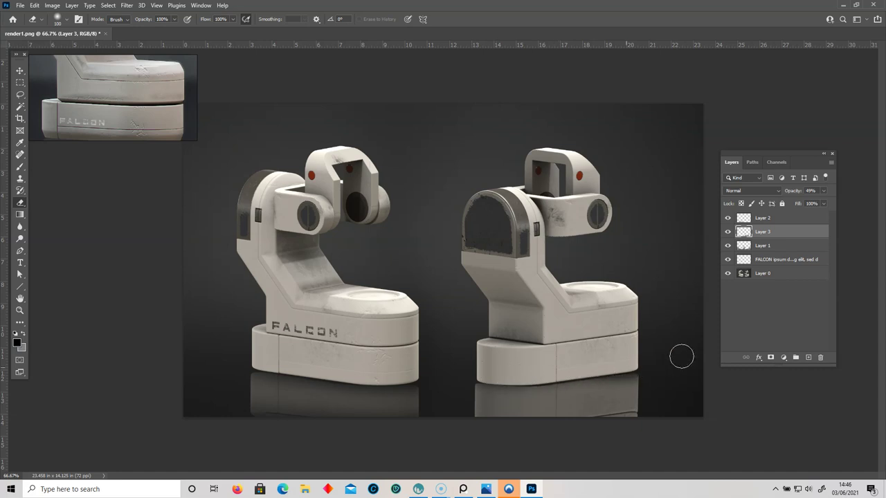
pyautogui.press(']')
pyautogui.press(']')
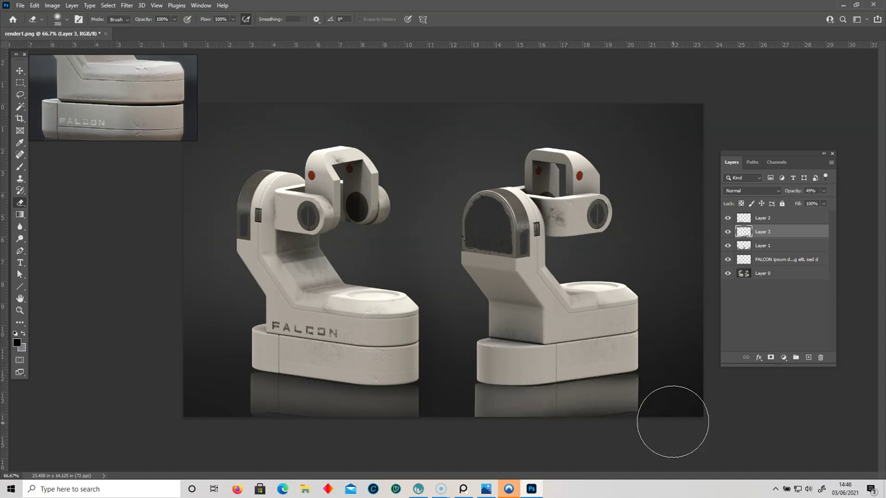
# Stamp all visible layers into a new layer above Layer 2 and apply Smart Sharpen with amount 193% and radius 1.5 px
pyautogui.click(793, 222)
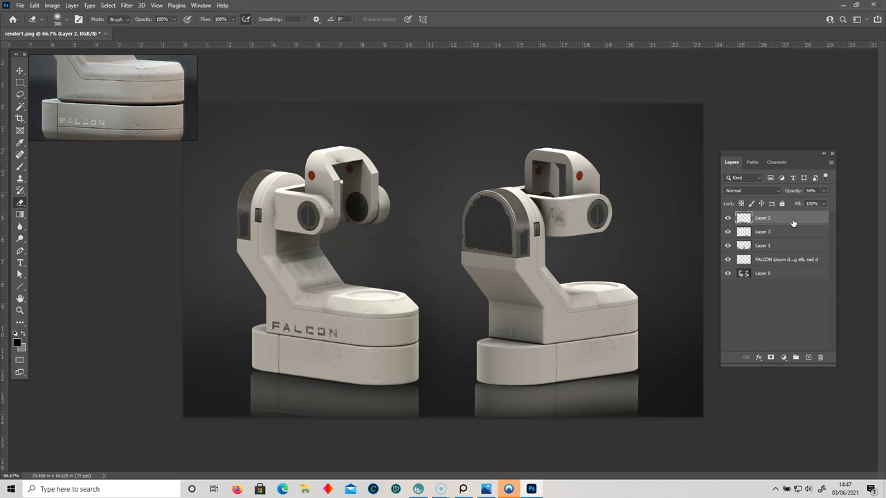
pyautogui.hotkey('ctrl', 'shift', 'alt', 'e')
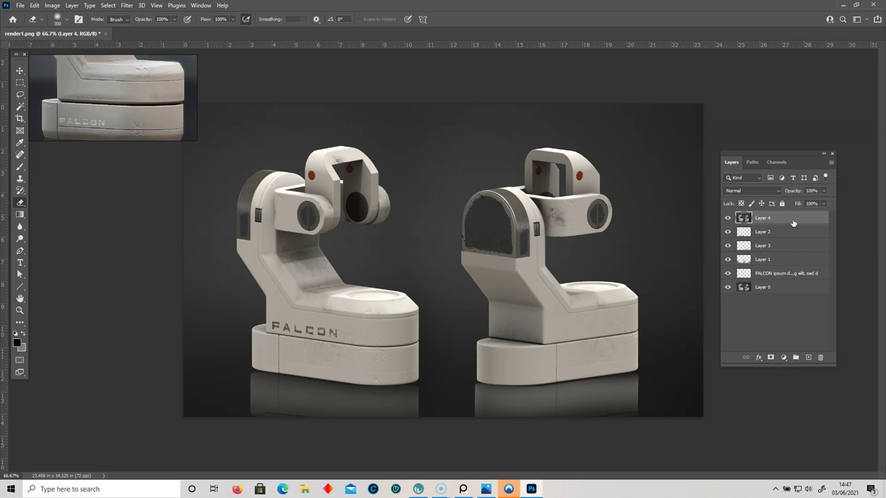
pyautogui.click(128, 5)
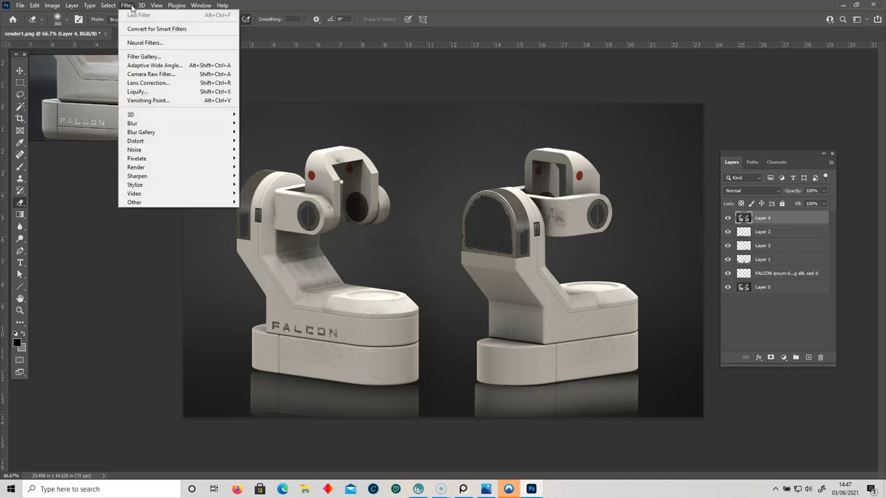
pyautogui.moveTo(167, 179)
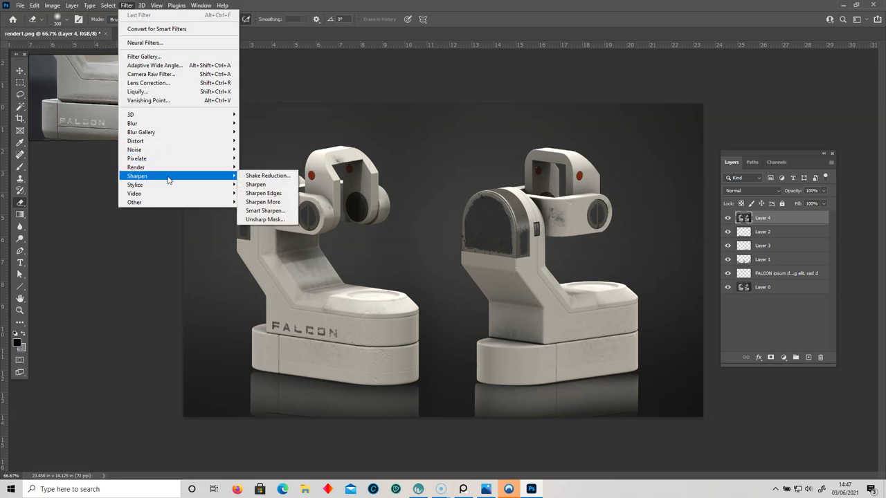
pyautogui.click(267, 210)
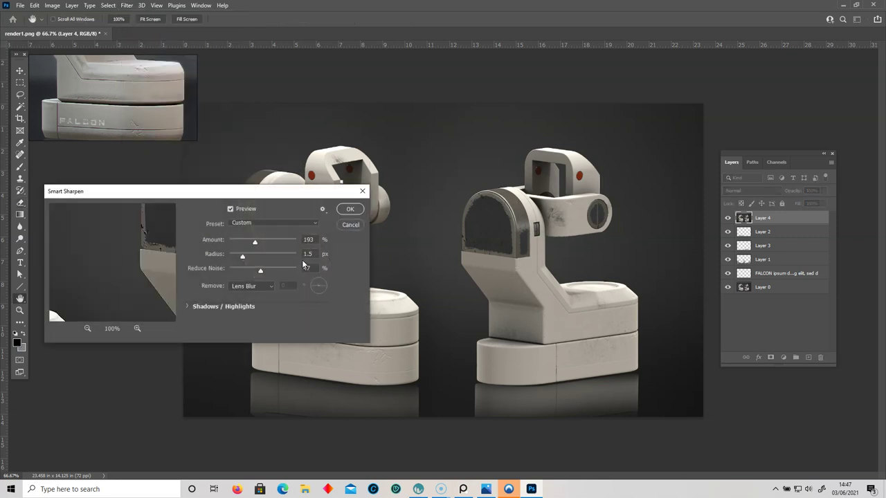
pyautogui.click(348, 213)
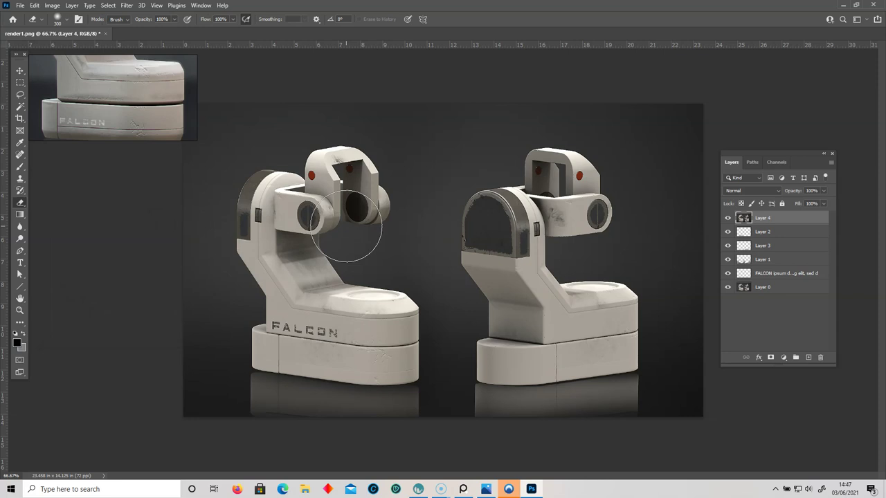
# Add 2% uniform noise to the stamped Layer 4 and check the grain up close
pyautogui.click(127, 5)
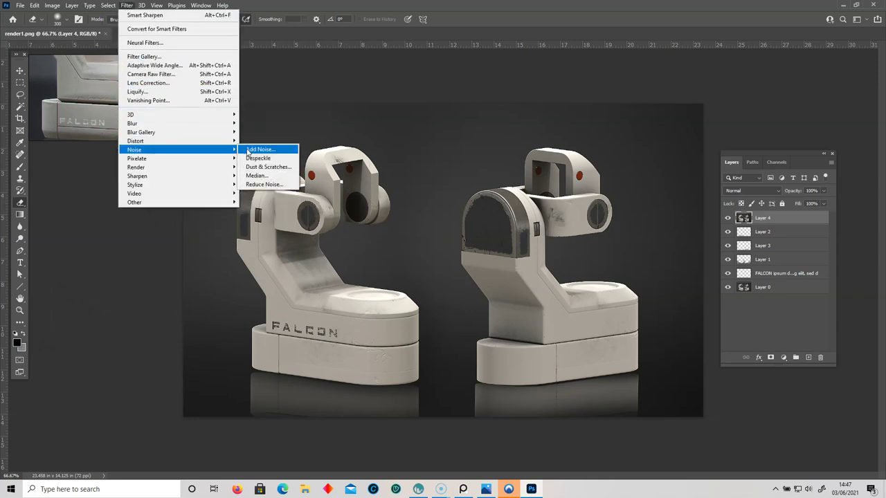
pyautogui.click(250, 149)
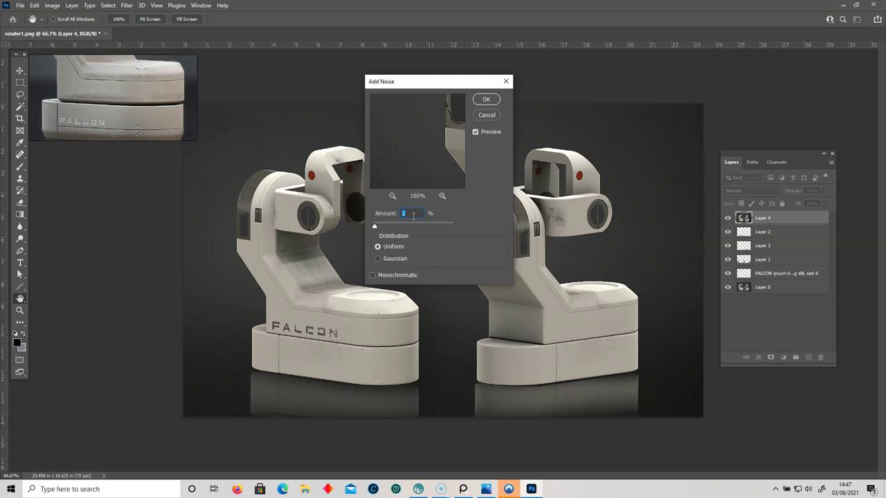
pyautogui.click(486, 99)
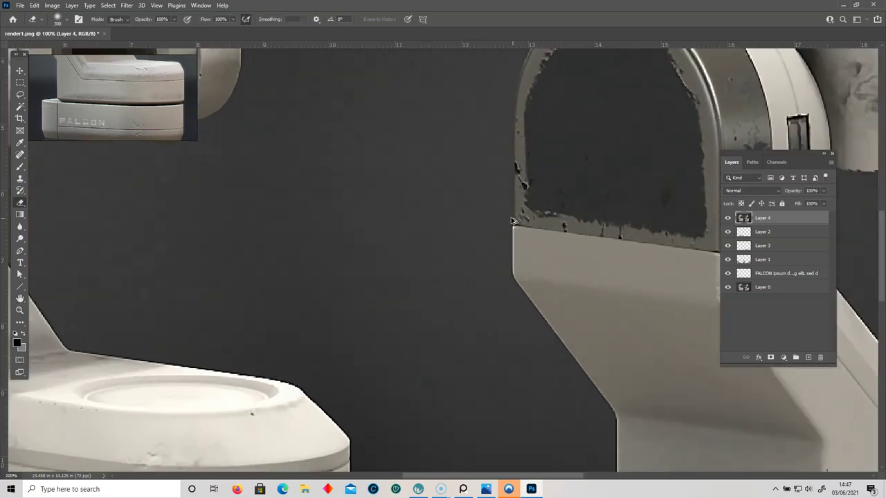
pyautogui.keyDown('alt'); pyautogui.scroll(1, 464, 217); pyautogui.keyUp('alt')
pyautogui.keyDown('alt'); pyautogui.scroll(-5, 473, 248); pyautogui.keyUp('alt')
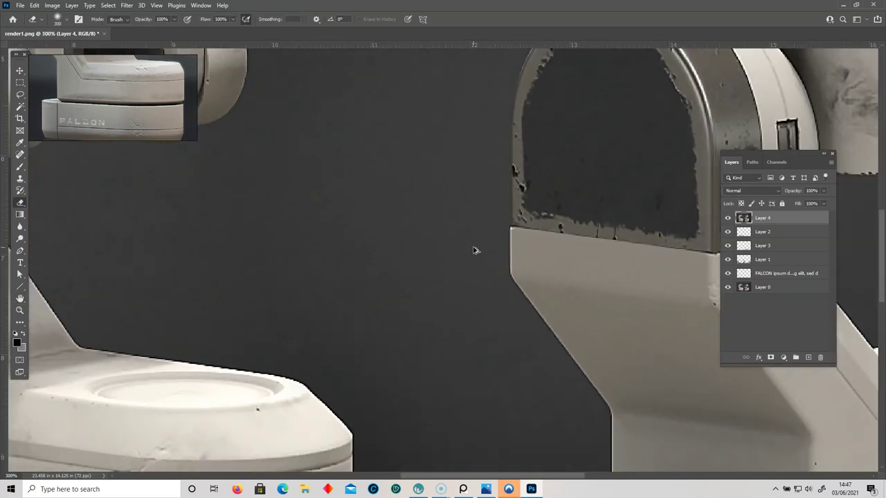
# Apply a custom Lens Correction to Layer 4 with Red/Cyan fringe -45.24, Green/Magenta +25.40 and Blue/Yellow -30.95
pyautogui.click(126, 6)
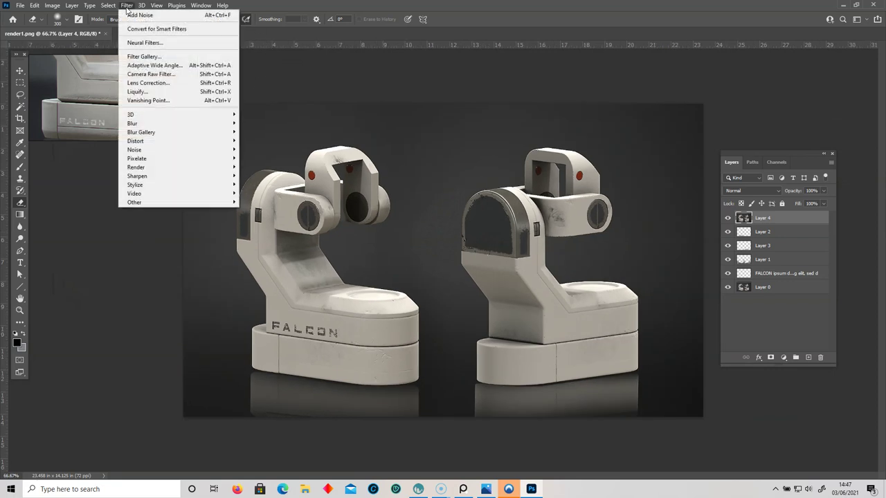
pyautogui.click(165, 83)
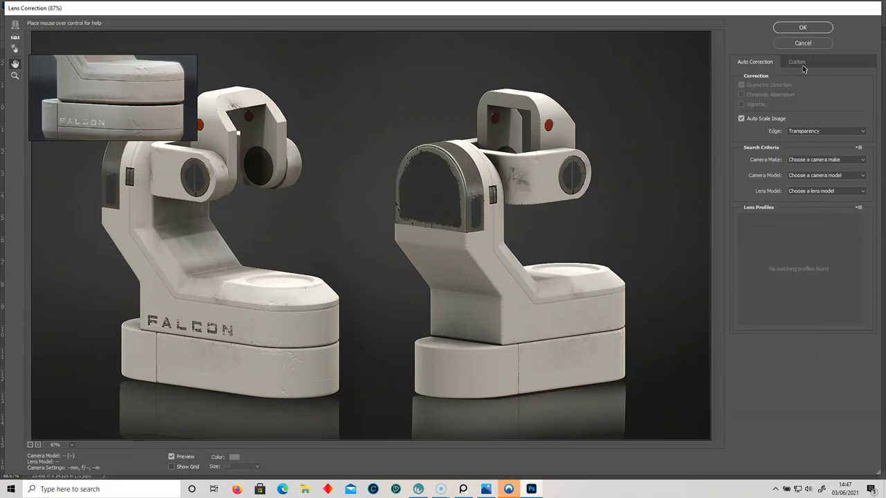
pyautogui.click(800, 63)
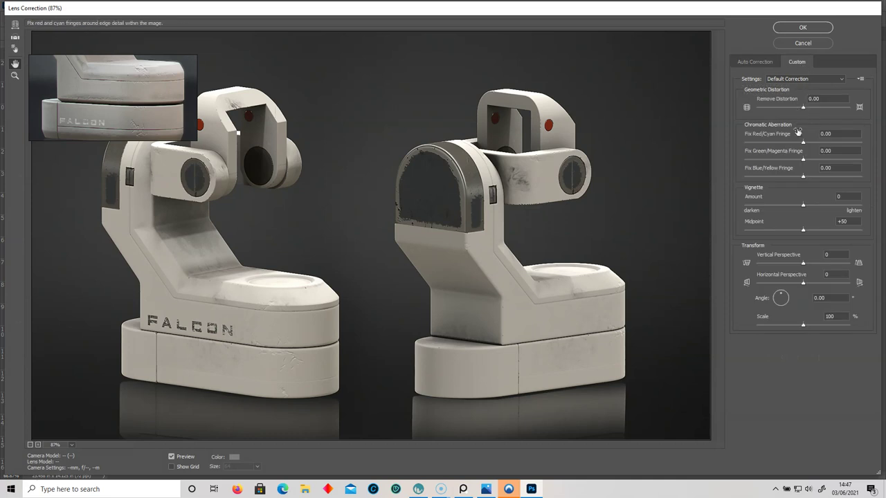
pyautogui.click(776, 142)
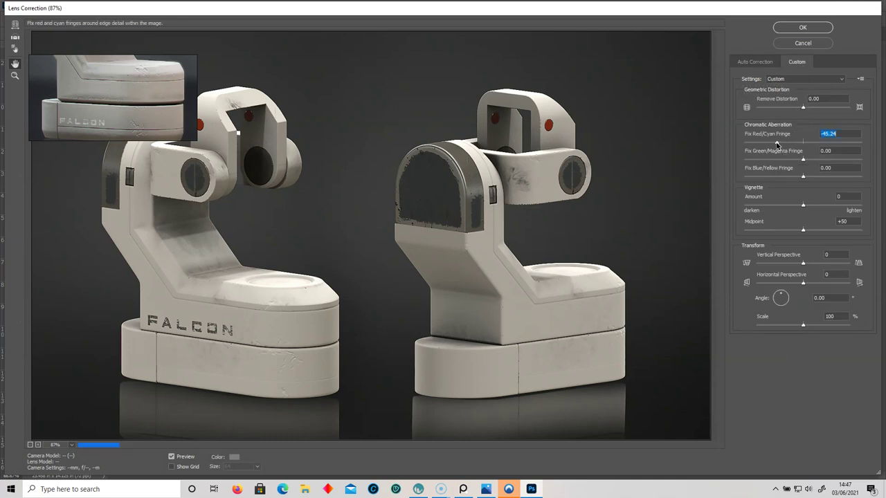
pyautogui.click(817, 159)
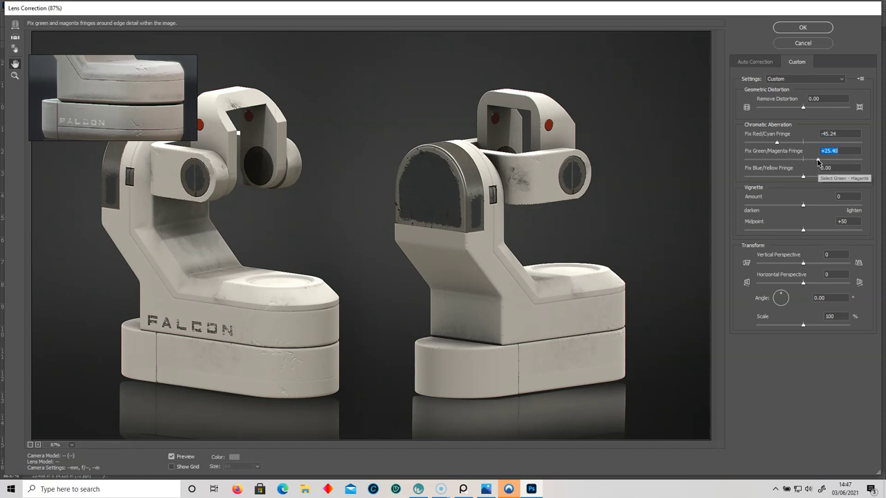
pyautogui.click(786, 177)
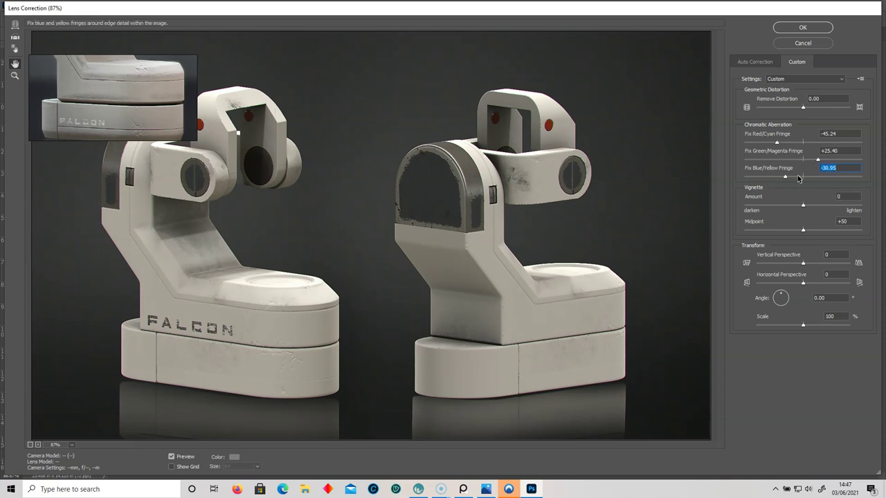
pyautogui.click(796, 27)
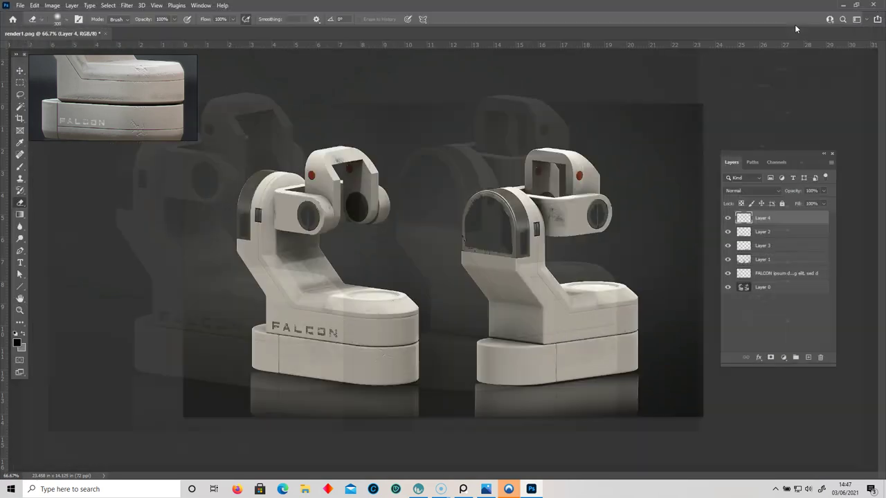
# Examine the colour fringing along the edges of both arms at close zoom and at full-image view
pyautogui.hotkey('ctrl', '1')
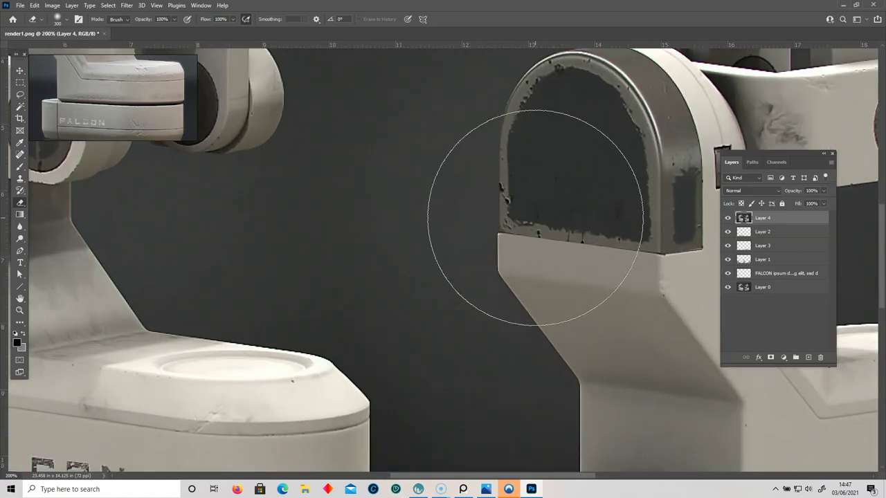
pyautogui.scroll(8, 558, 246)
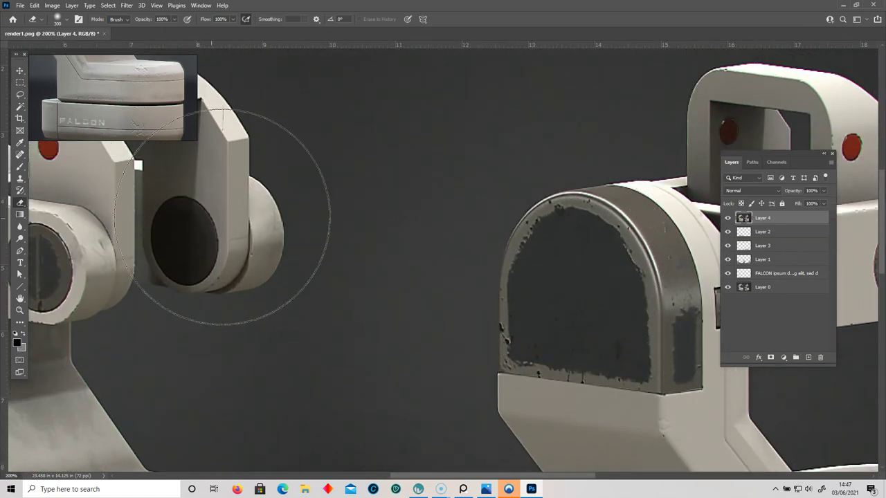
pyautogui.hotkey('ctrl', '1')
pyautogui.hotkey('ctrl', '-')
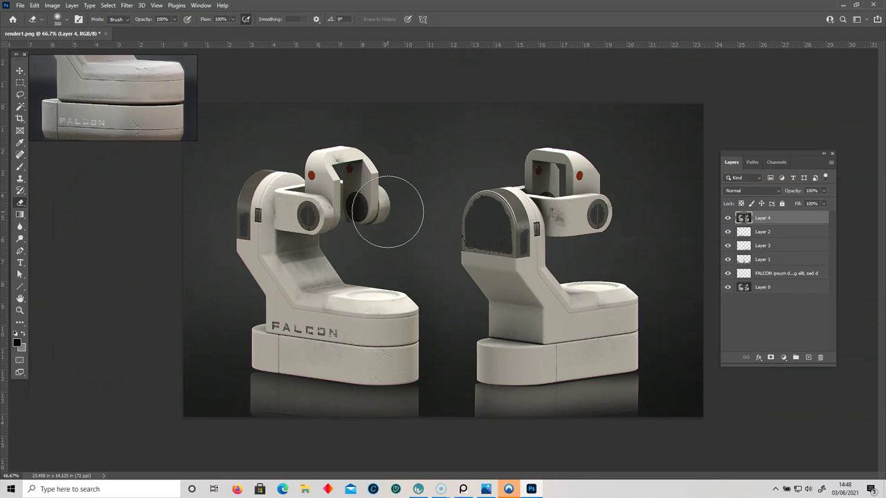
pyautogui.hotkey('ctrl', '1')
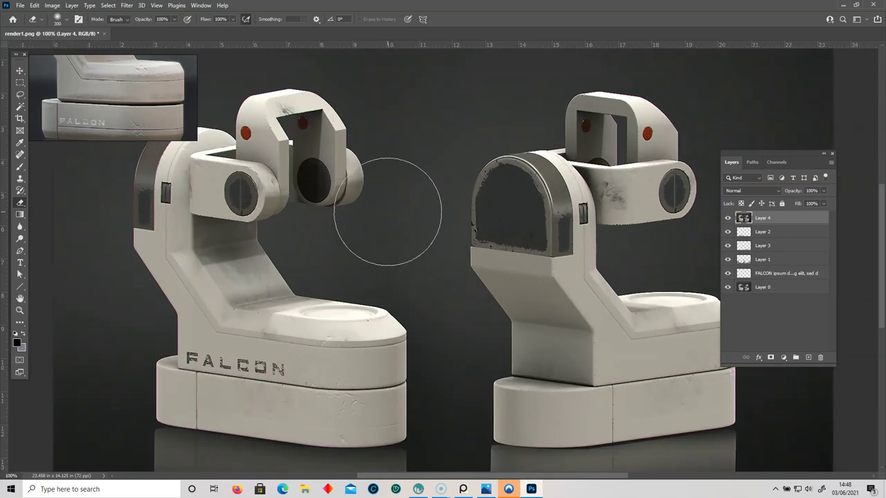
pyautogui.hotkey('ctrl', '-')
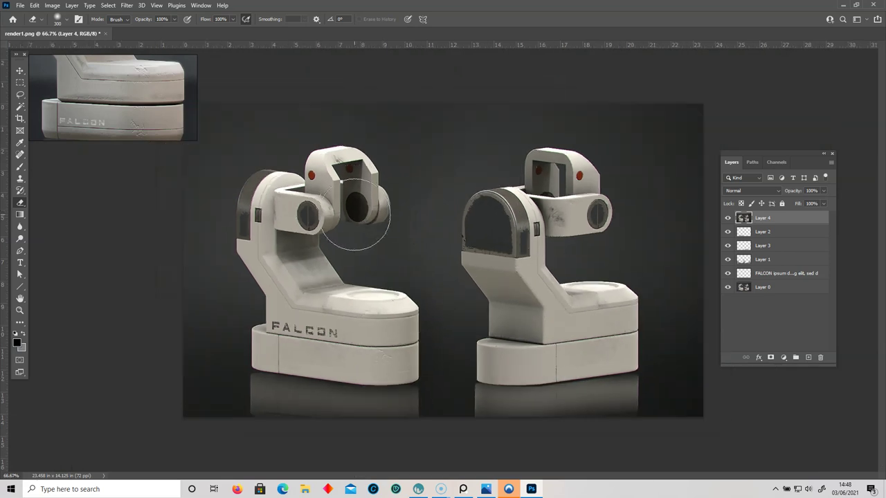
# Close the floating reference image window without saving its scene
pyautogui.rightClick(163, 112)
pyautogui.click(194, 296)
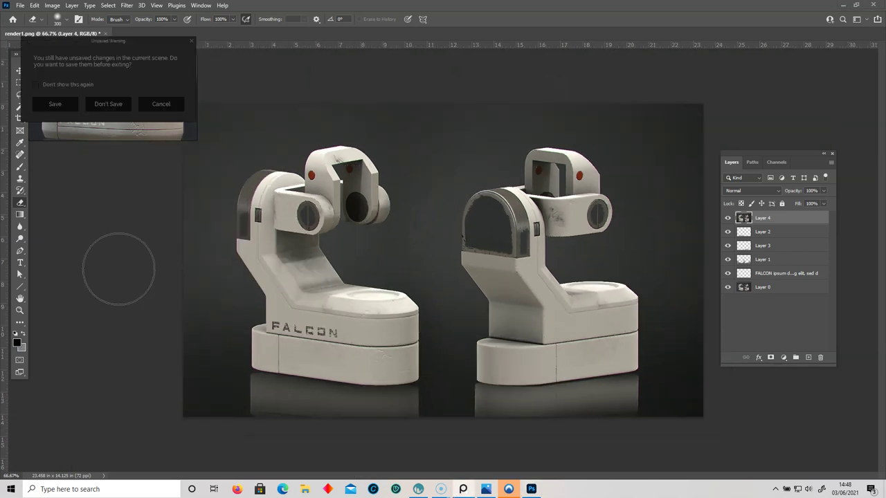
pyautogui.click(107, 113)
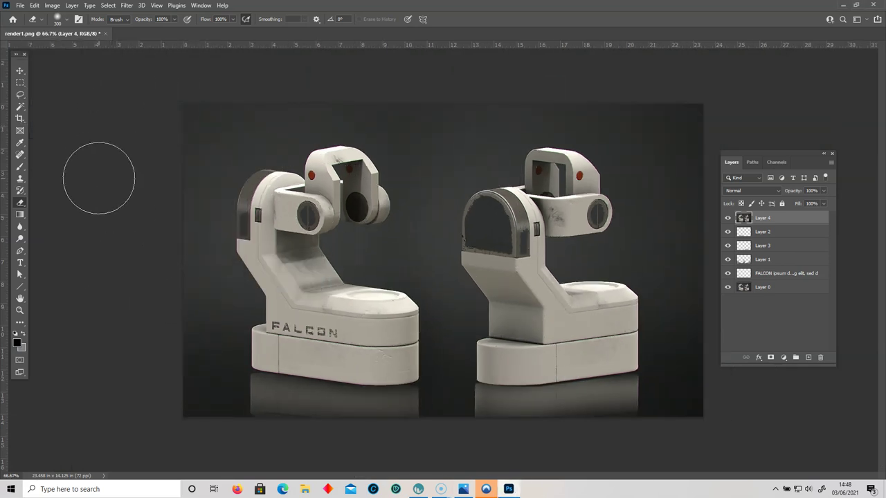